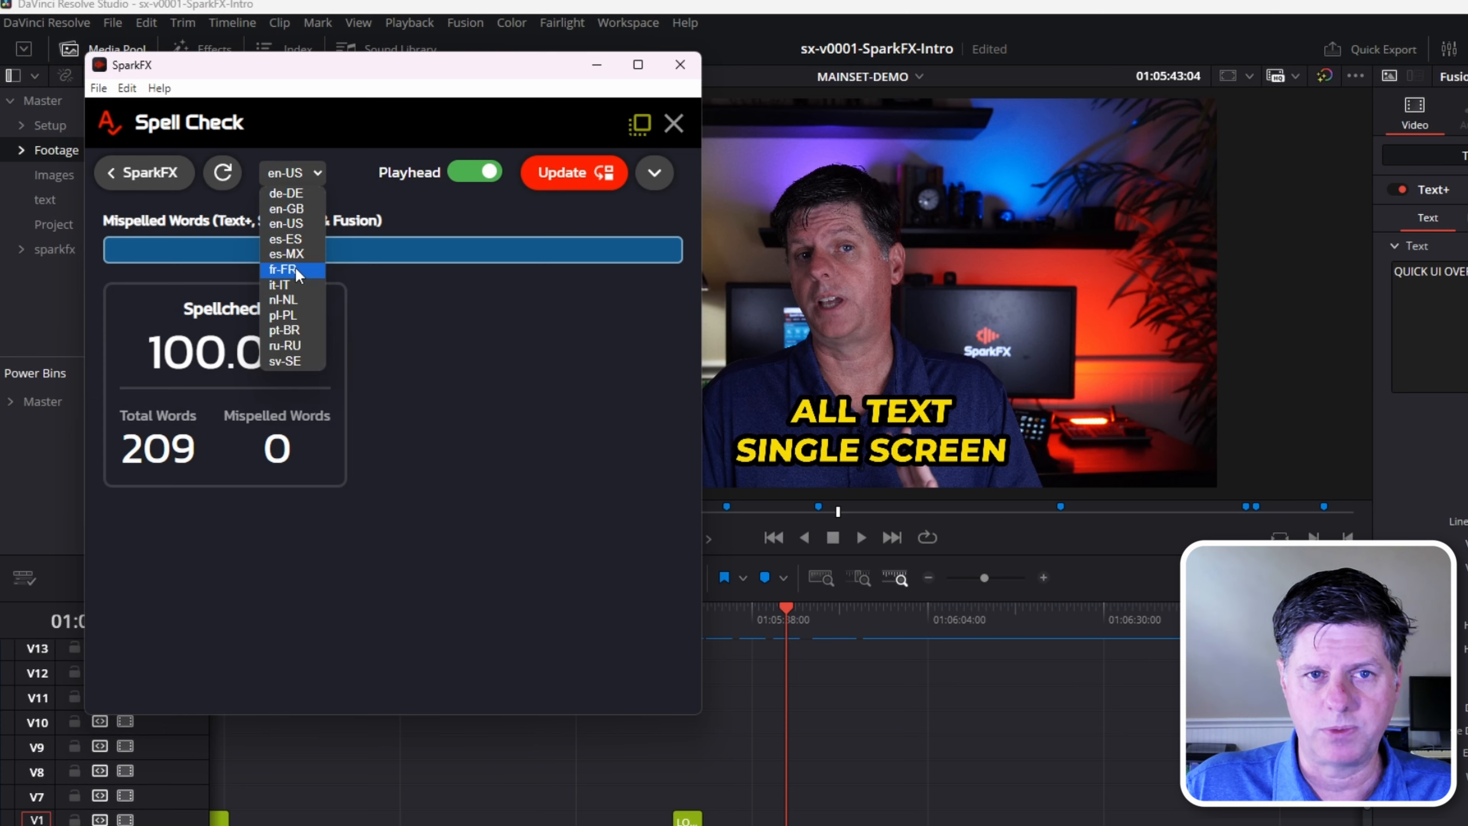
- Spell-check the timeline in French (fr-FR) and look through the list of flagged words
click(296, 269)
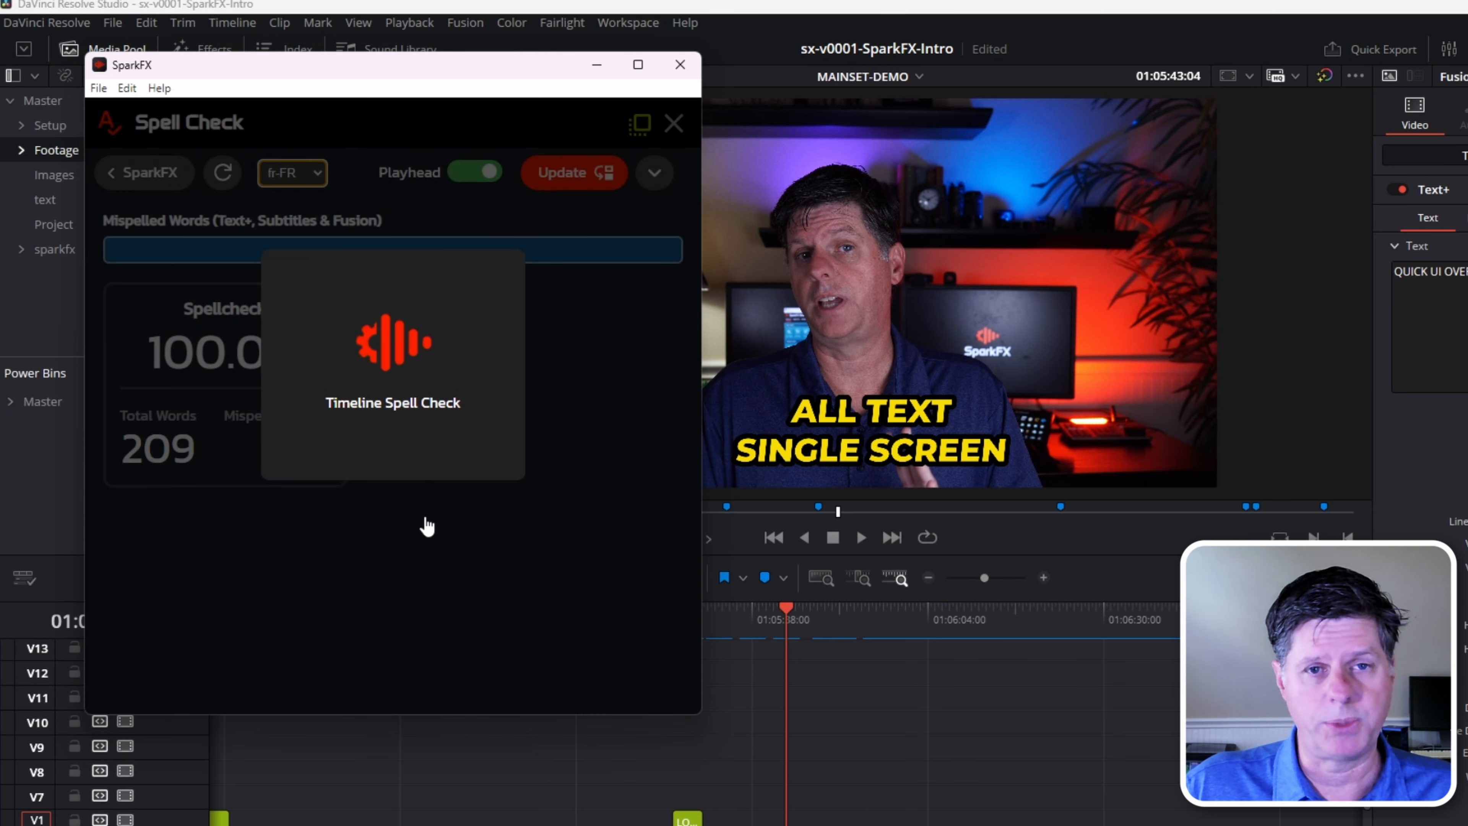
scroll(363, 456, down, 5)
scroll(355, 475, down, 8)
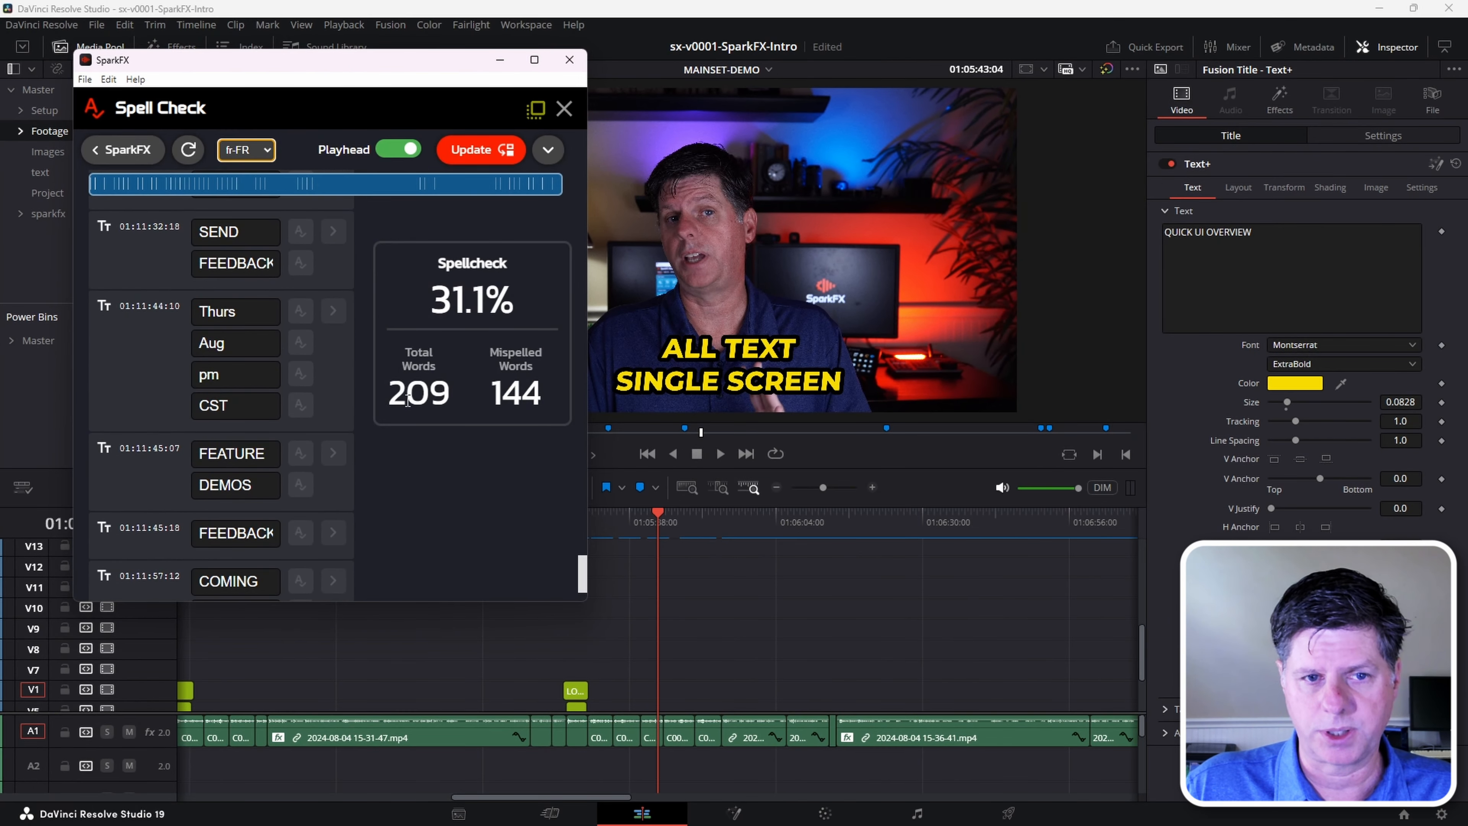
scroll(236, 347, down, 2)
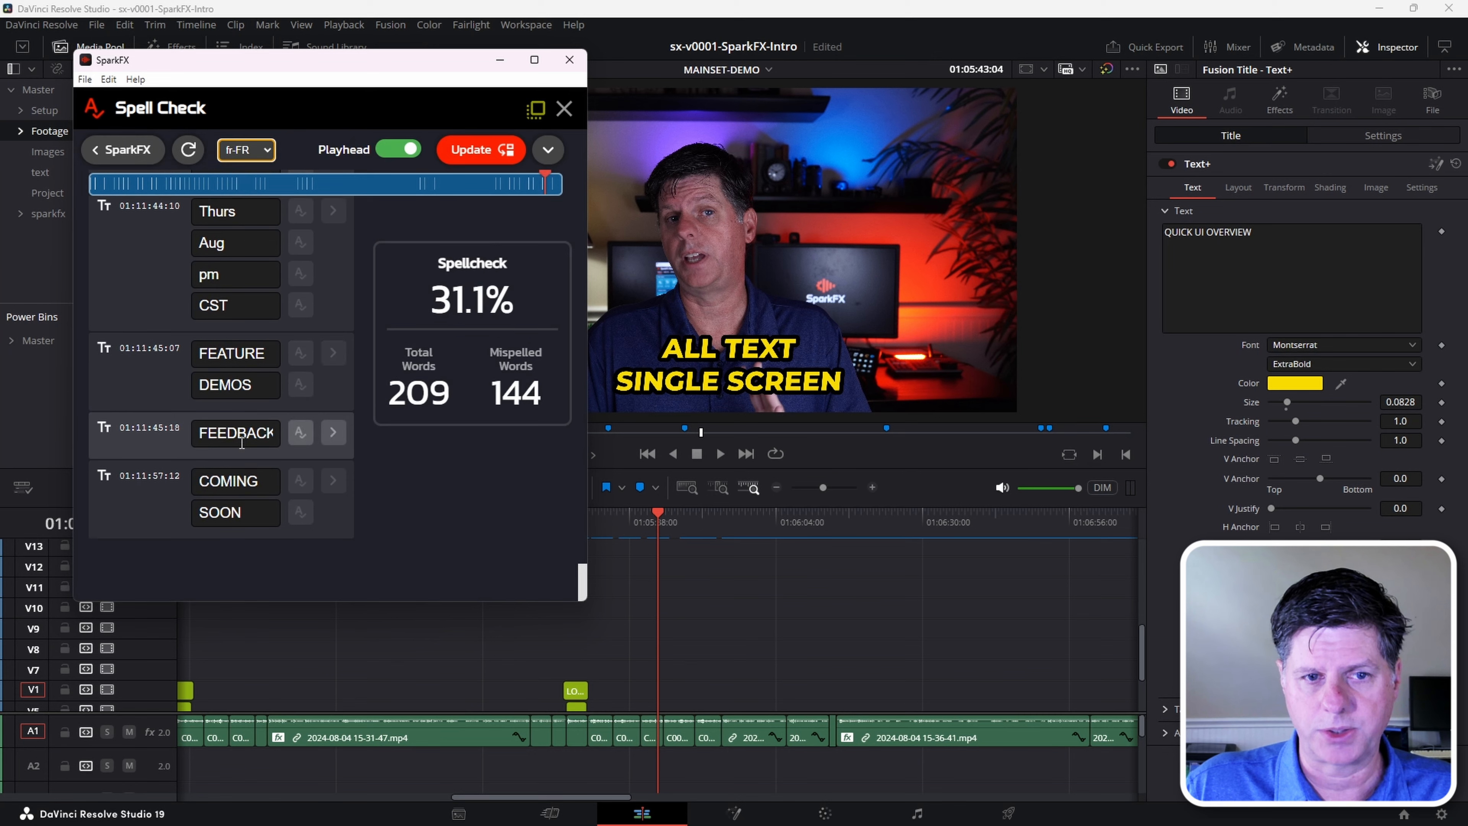
scroll(292, 289, up, 10)
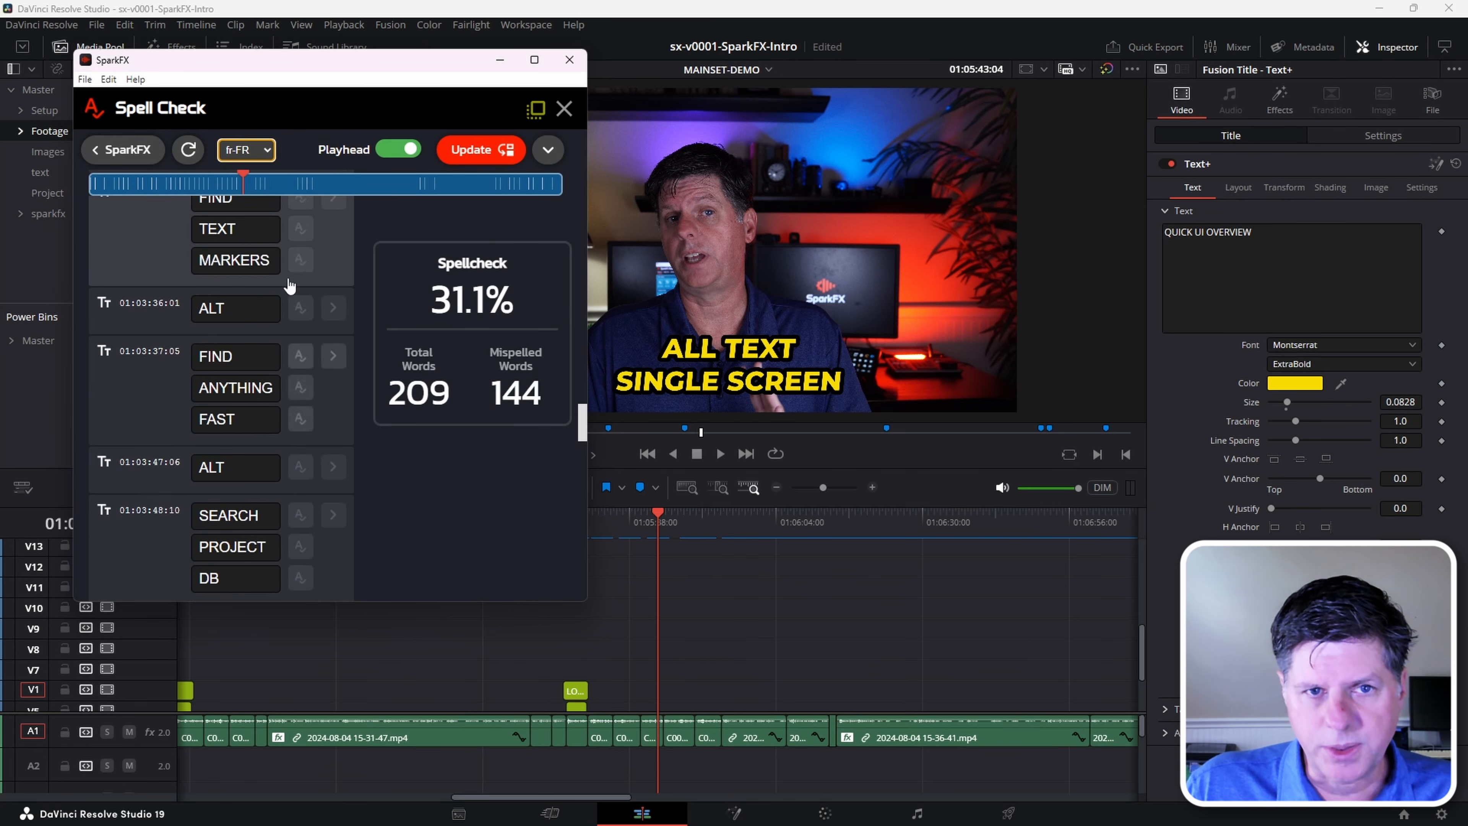
scroll(376, 208, up, 6)
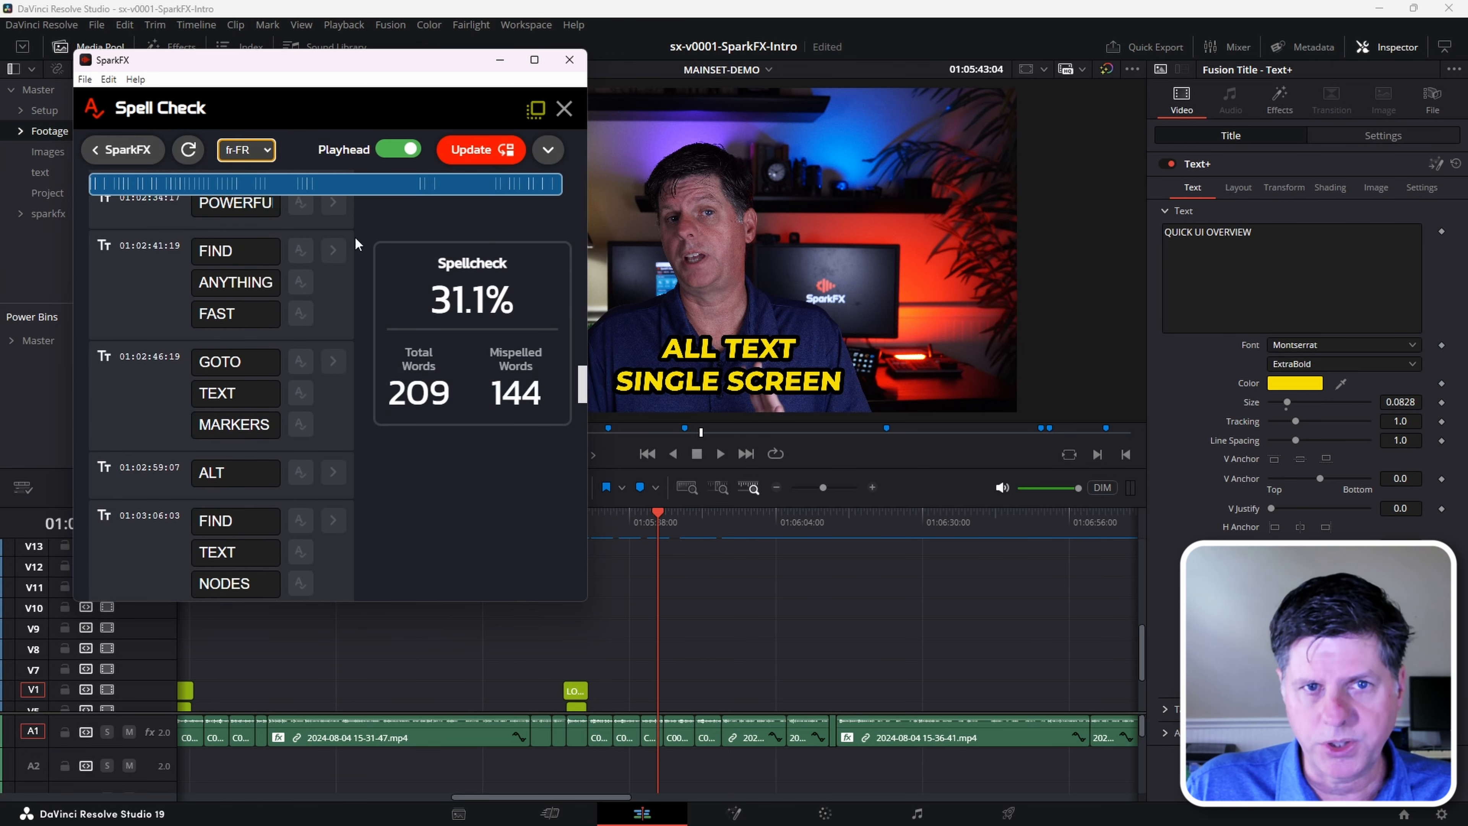
scroll(236, 289, down, 15)
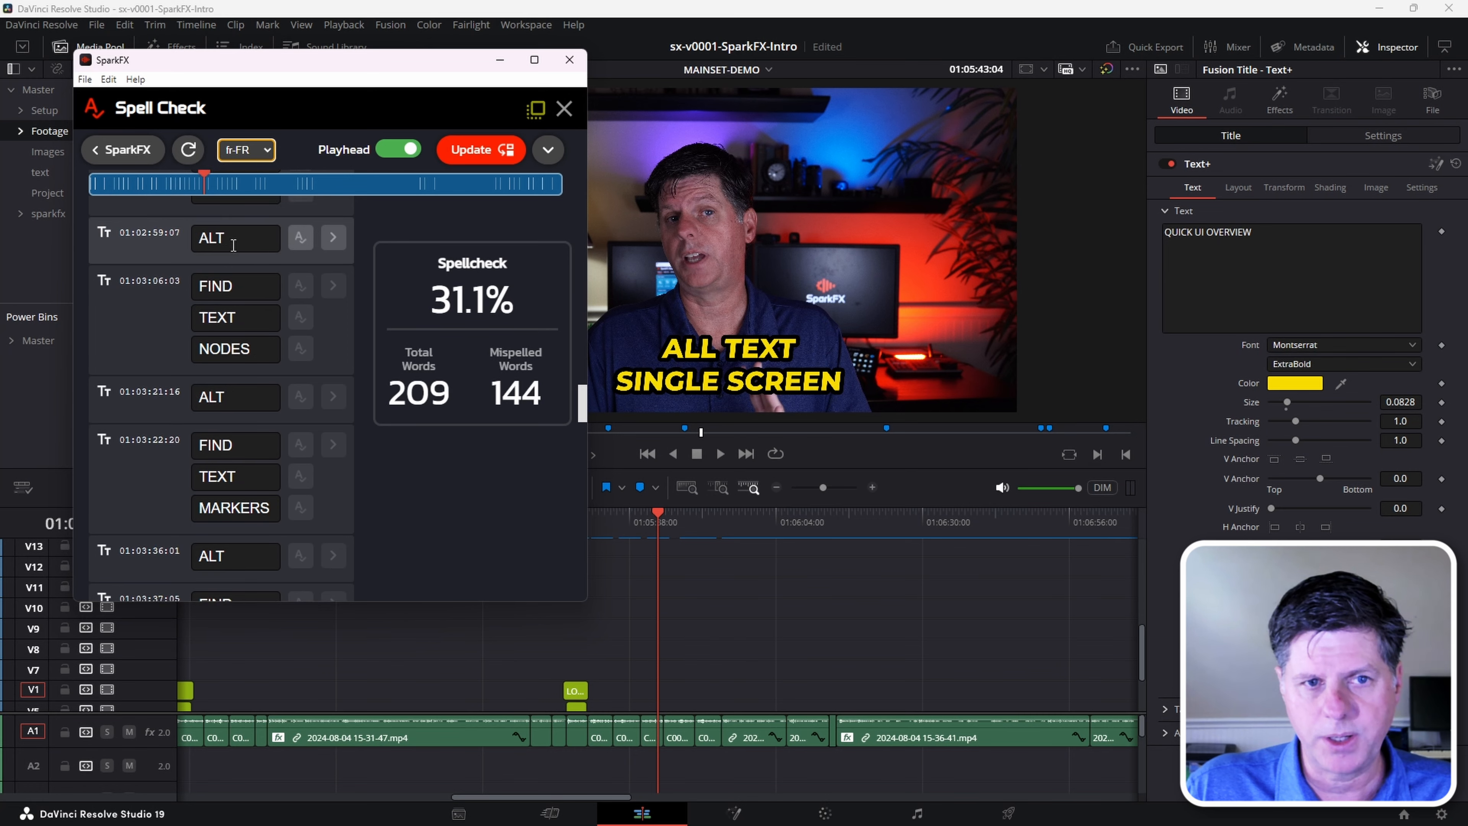
- Jump the timeline to the flagged words PROBLEMS, COM and SETUP from the spell check list
click(254, 373)
click(240, 410)
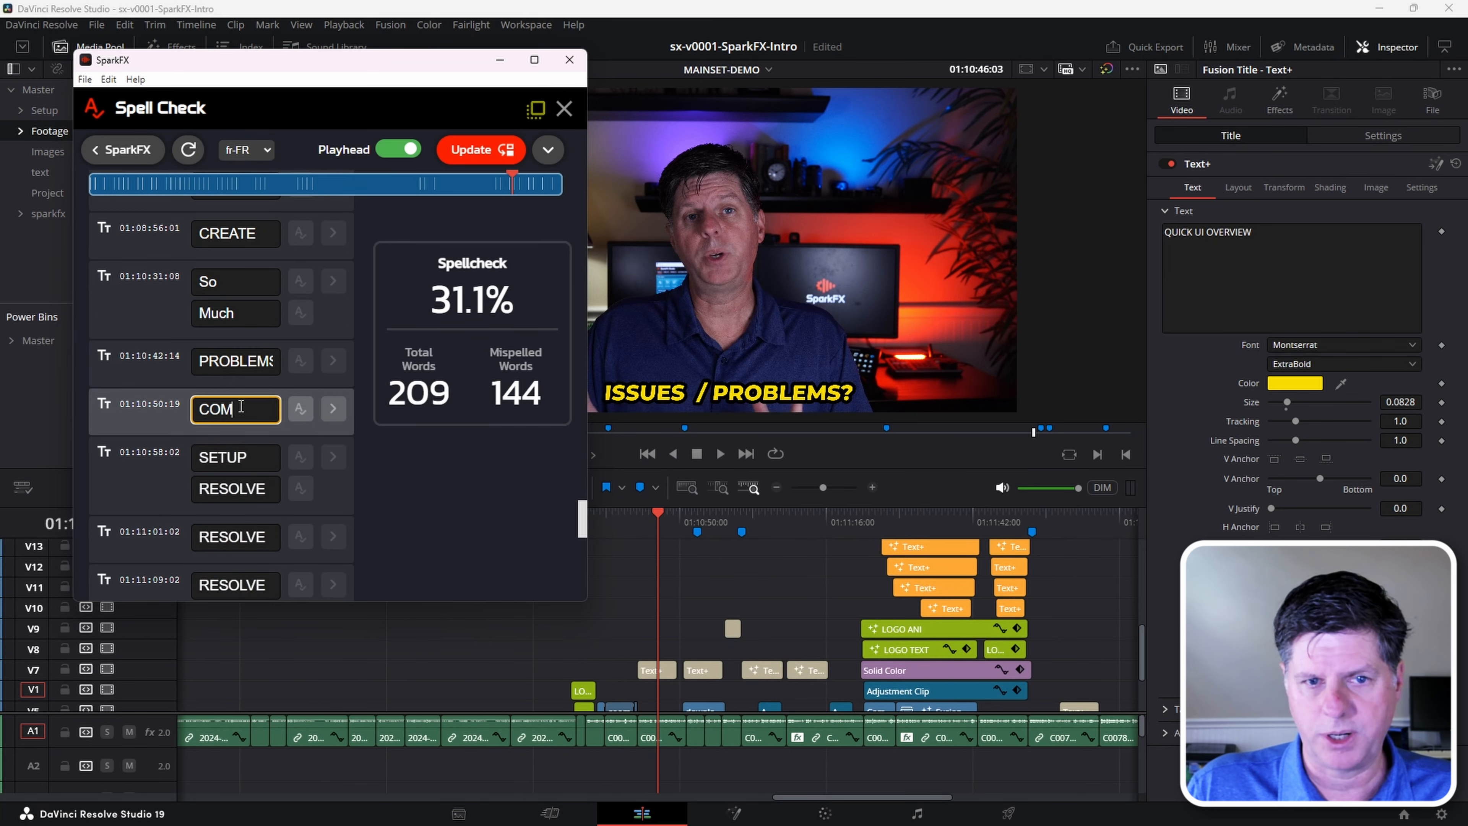
click(241, 457)
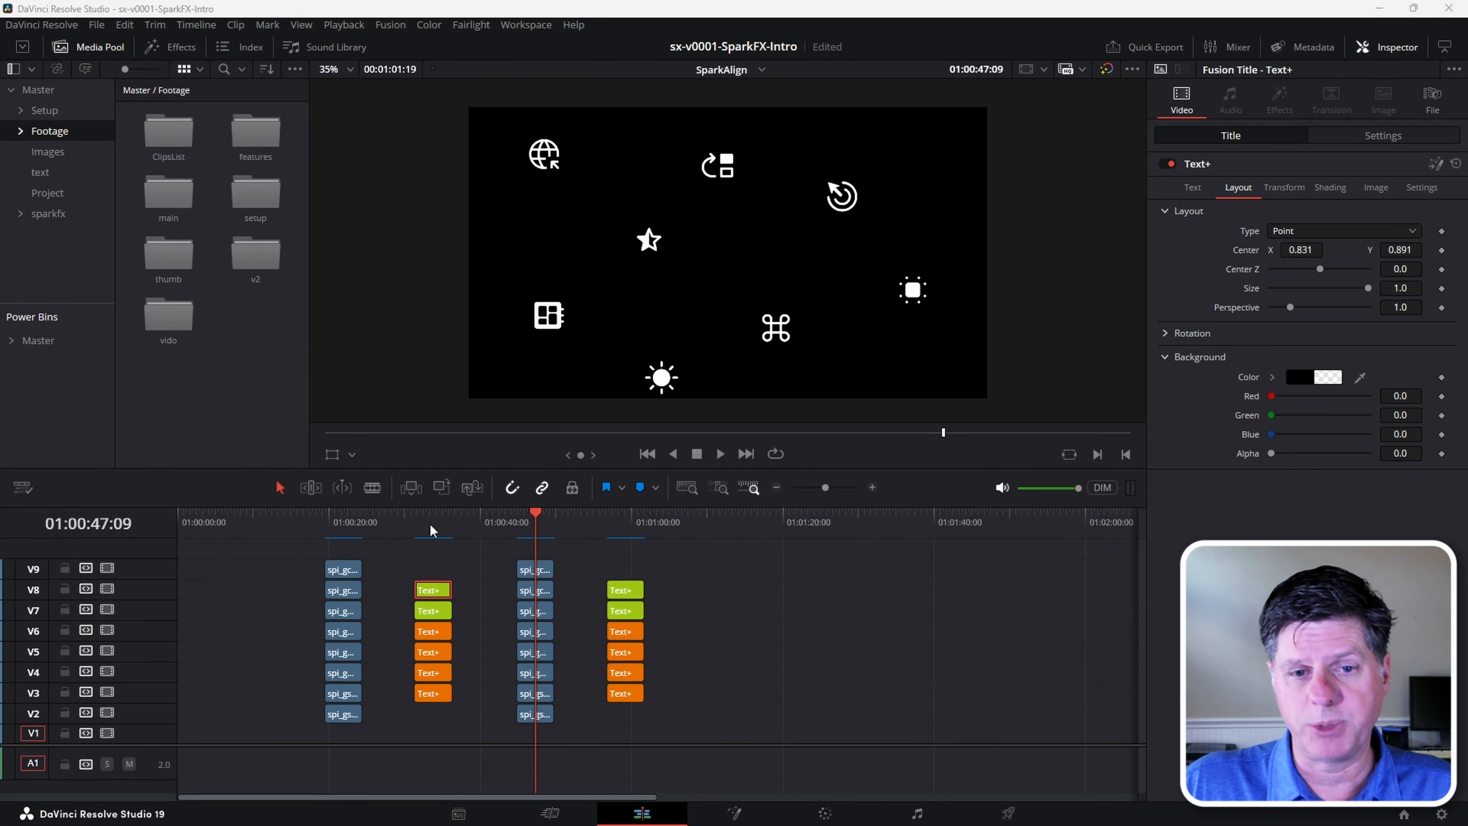
- Place the playhead on the second icon clip stack at 01:00:47:00 and open the SparkFX Clip Align tool
click(415, 528)
drag(423, 532, 536, 535)
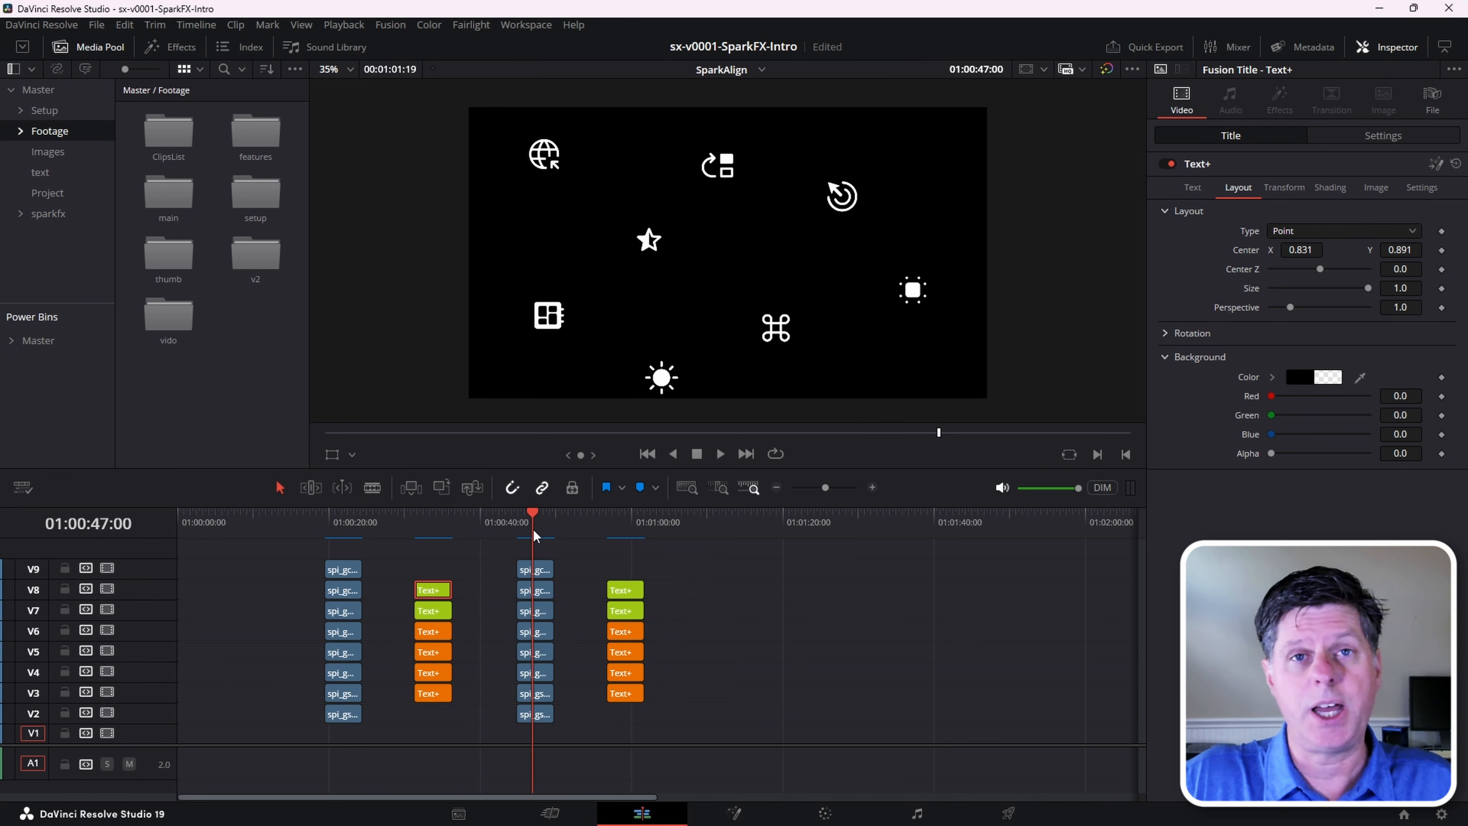
key(alt+Tab)
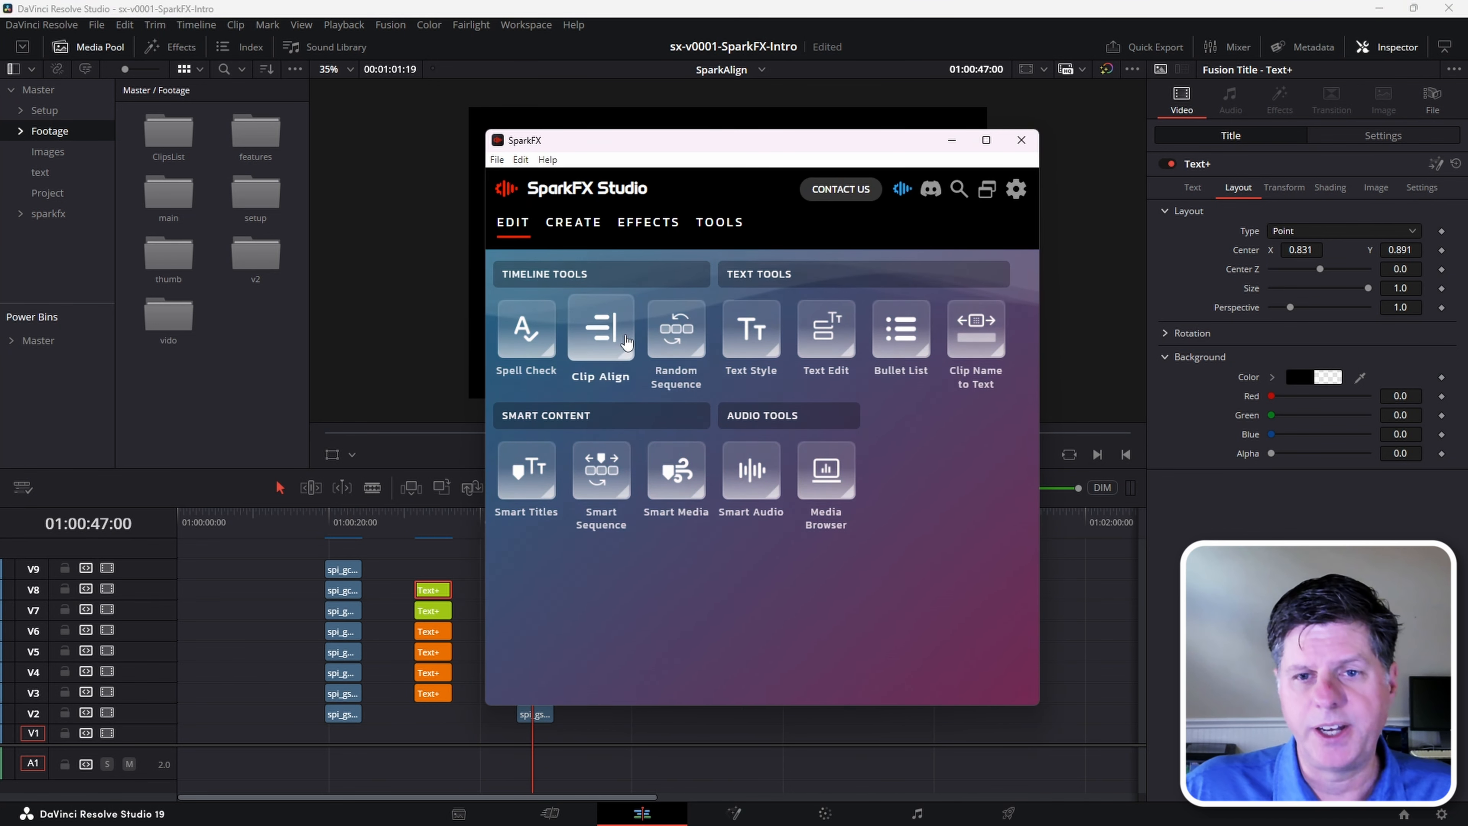
click(627, 342)
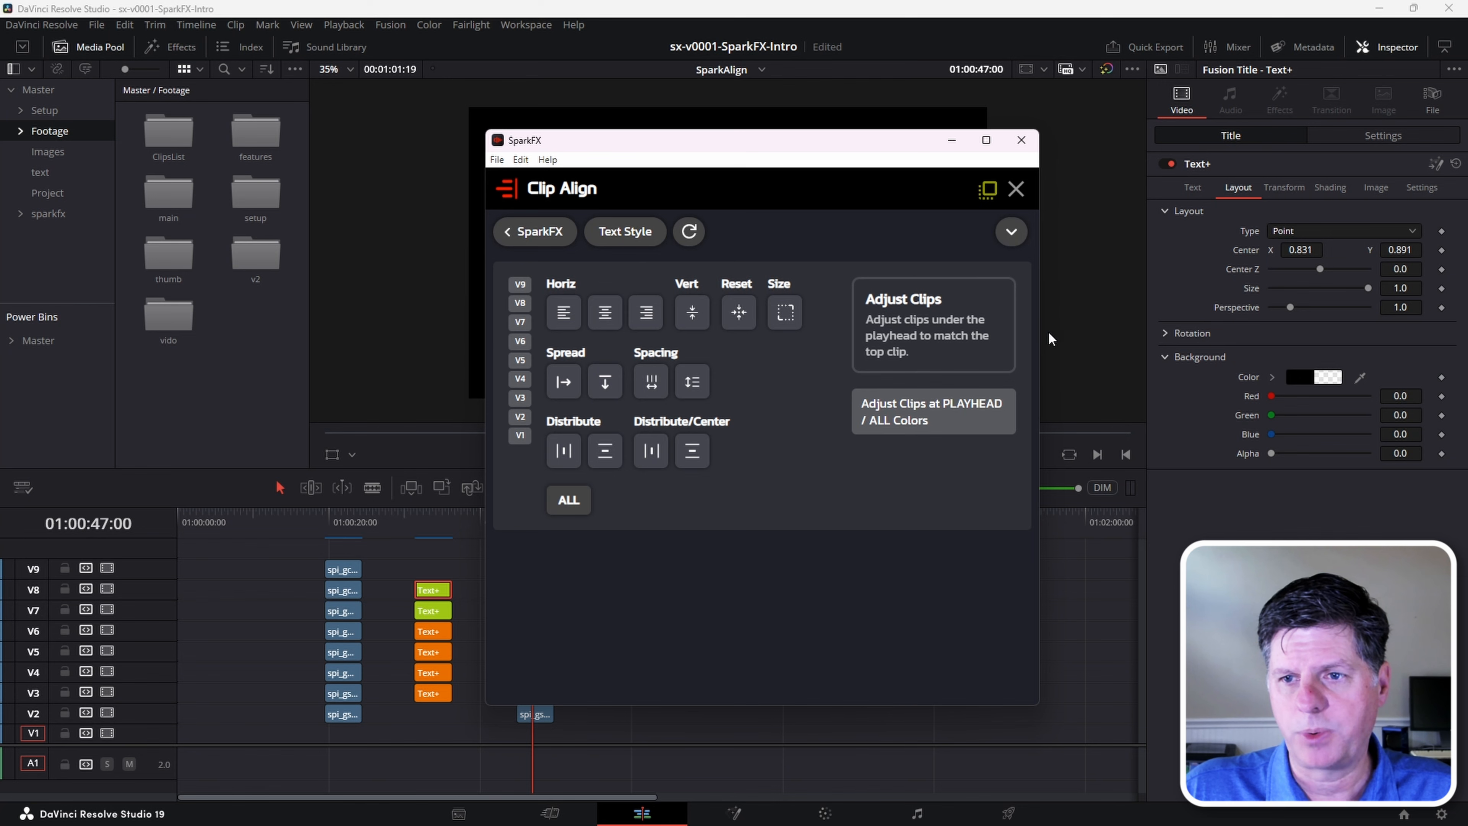
- Shrink the Clip Align window to fit its controls and move it clear of the viewer and timeline
drag(1041, 328, 847, 330)
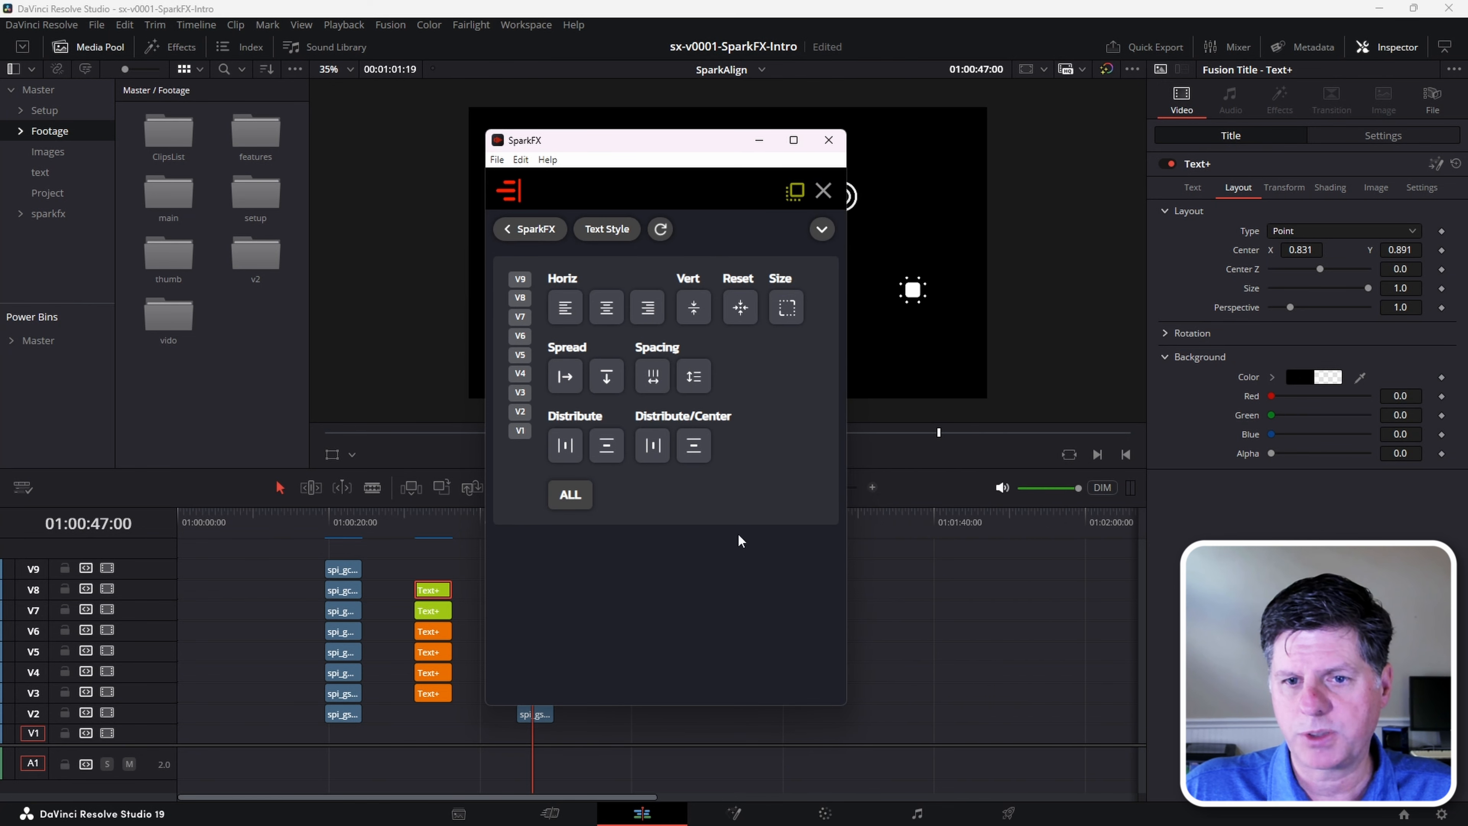
drag(662, 710, 662, 543)
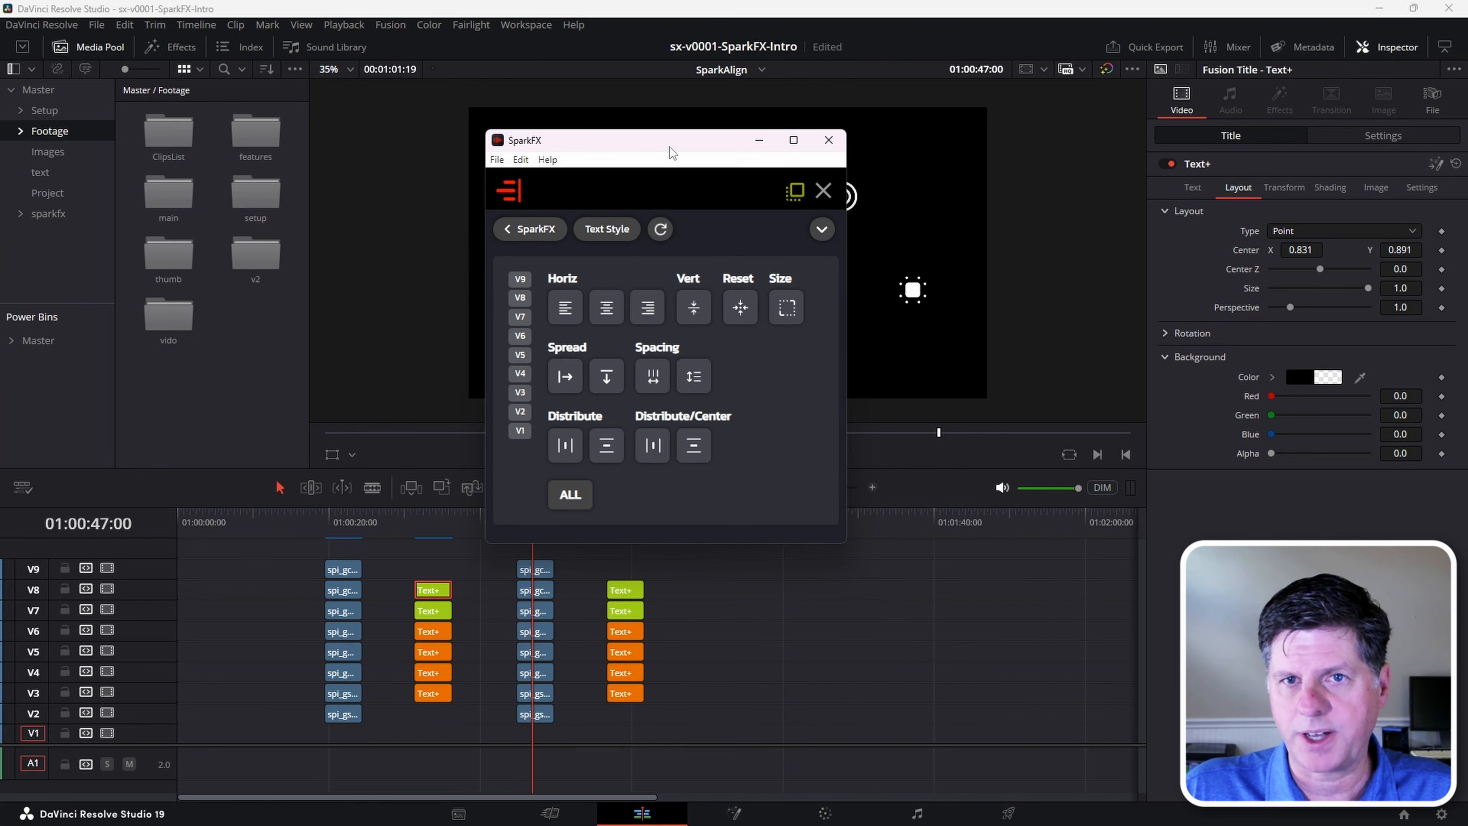
drag(671, 147, 188, 21)
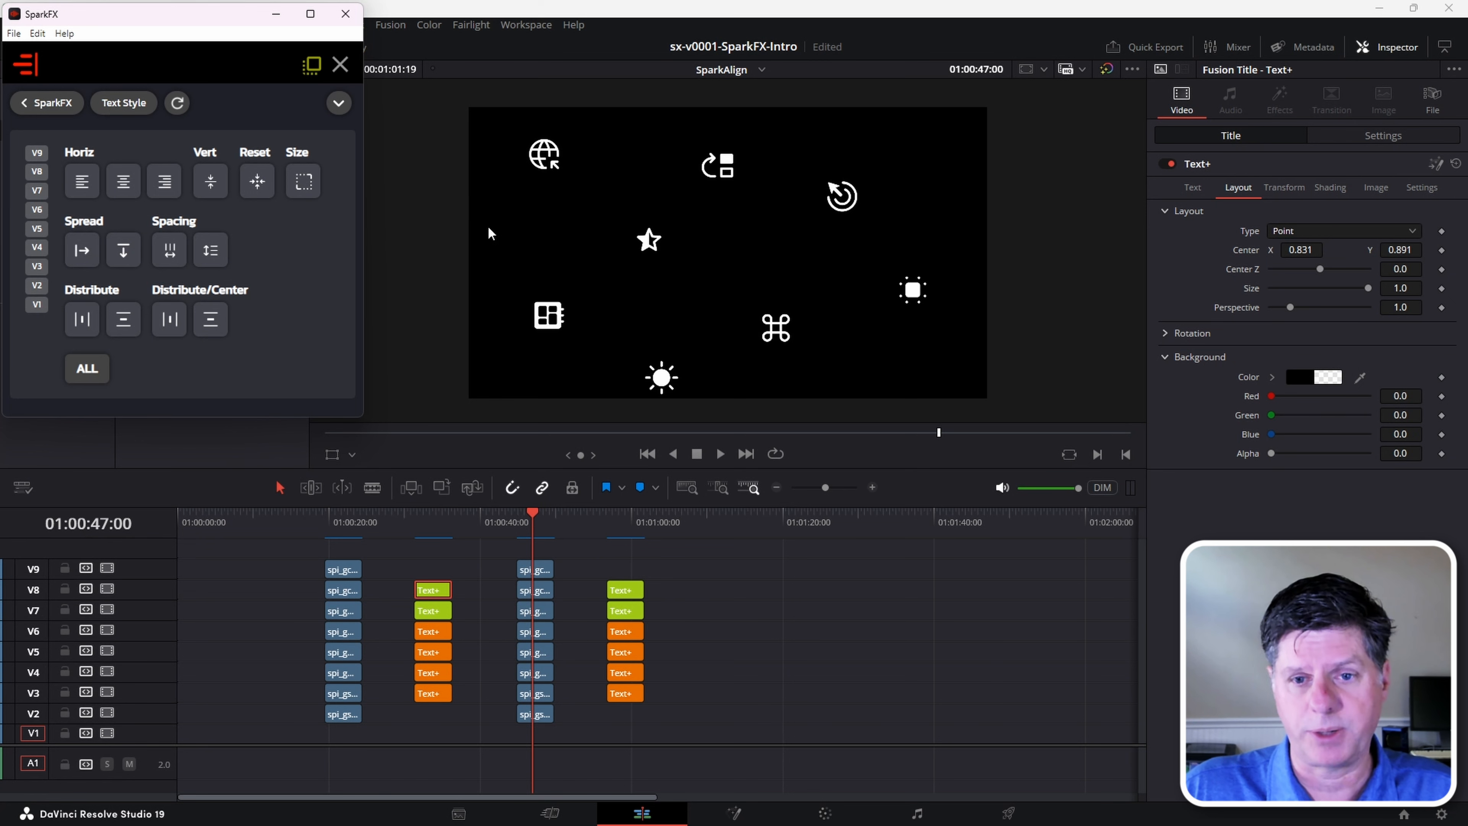
- Set Center X of the Davinci Resolve title on V8 in the second Text+ stack to 0.783
click(623, 514)
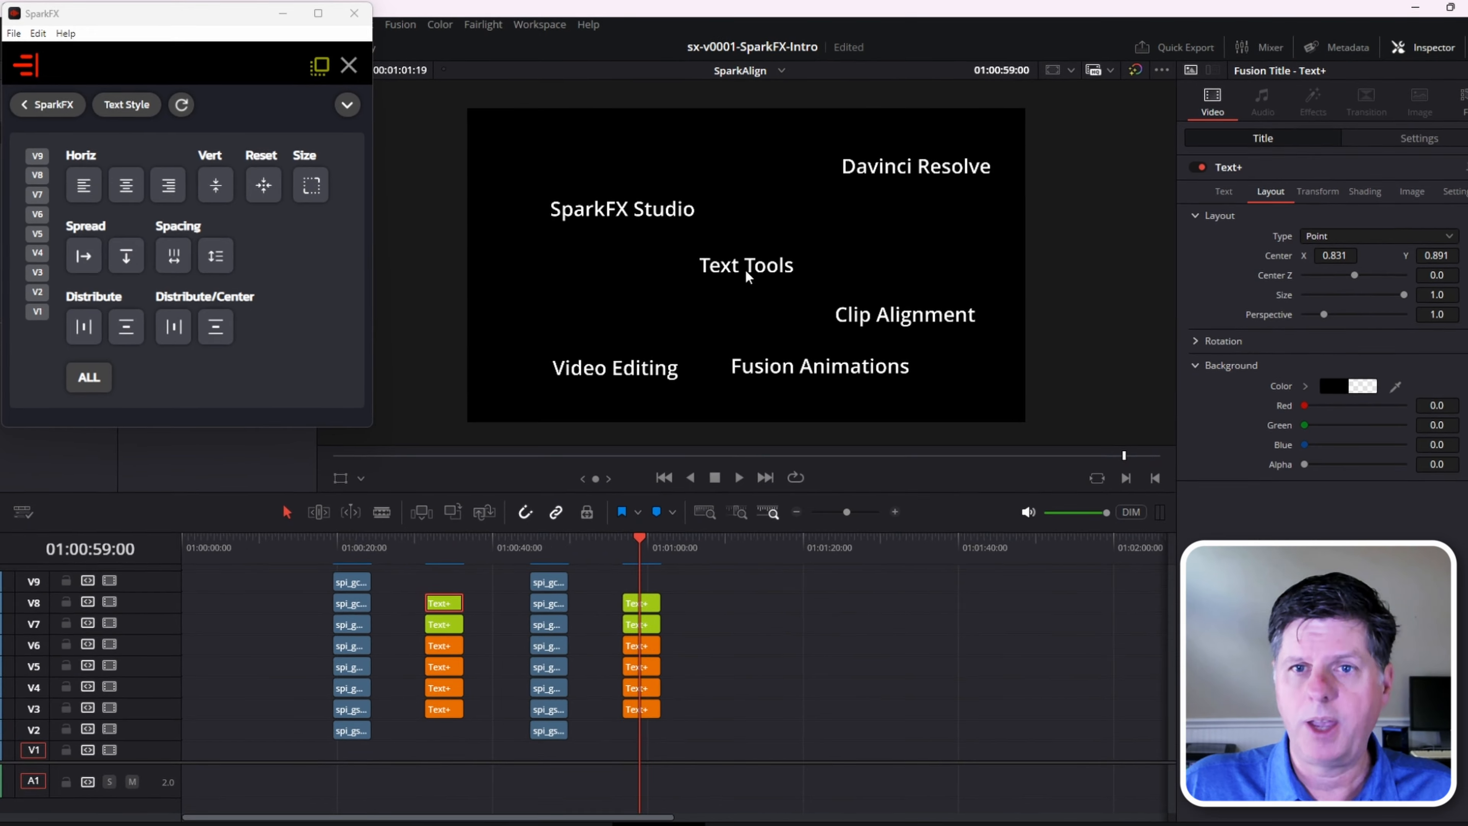
drag(630, 581, 688, 592)
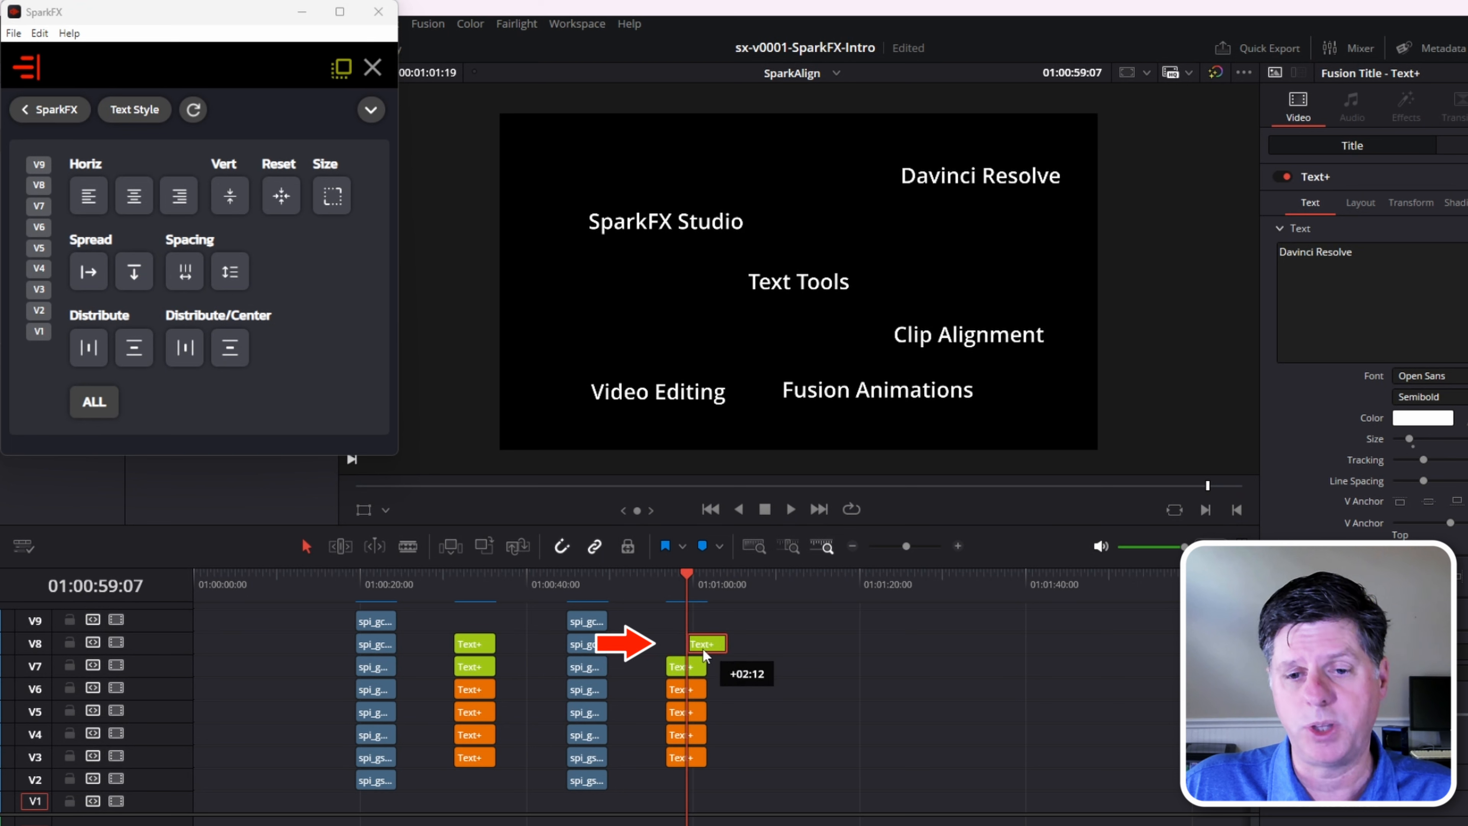
click(1360, 203)
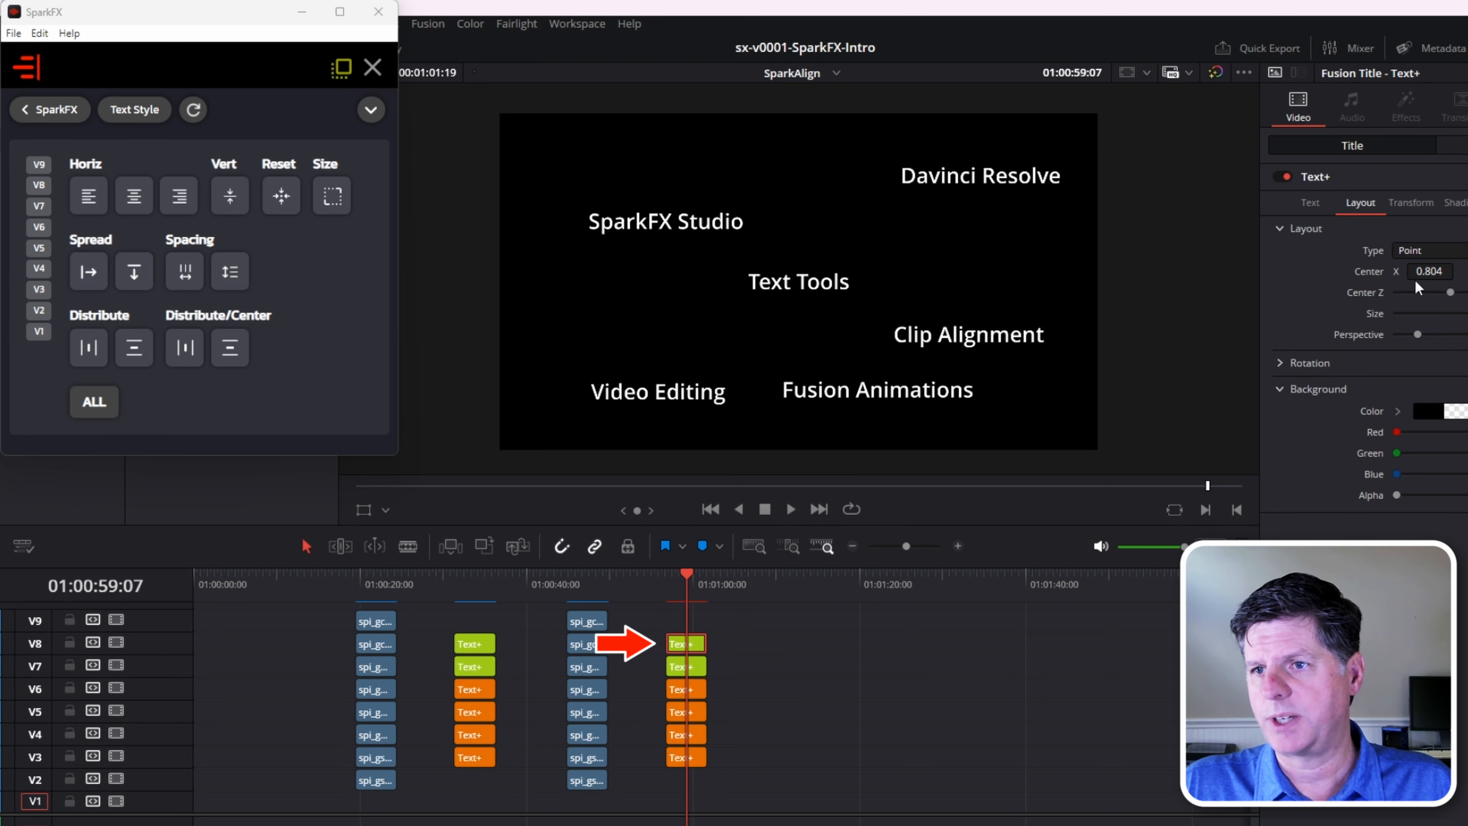
drag(1430, 271, 1352, 236)
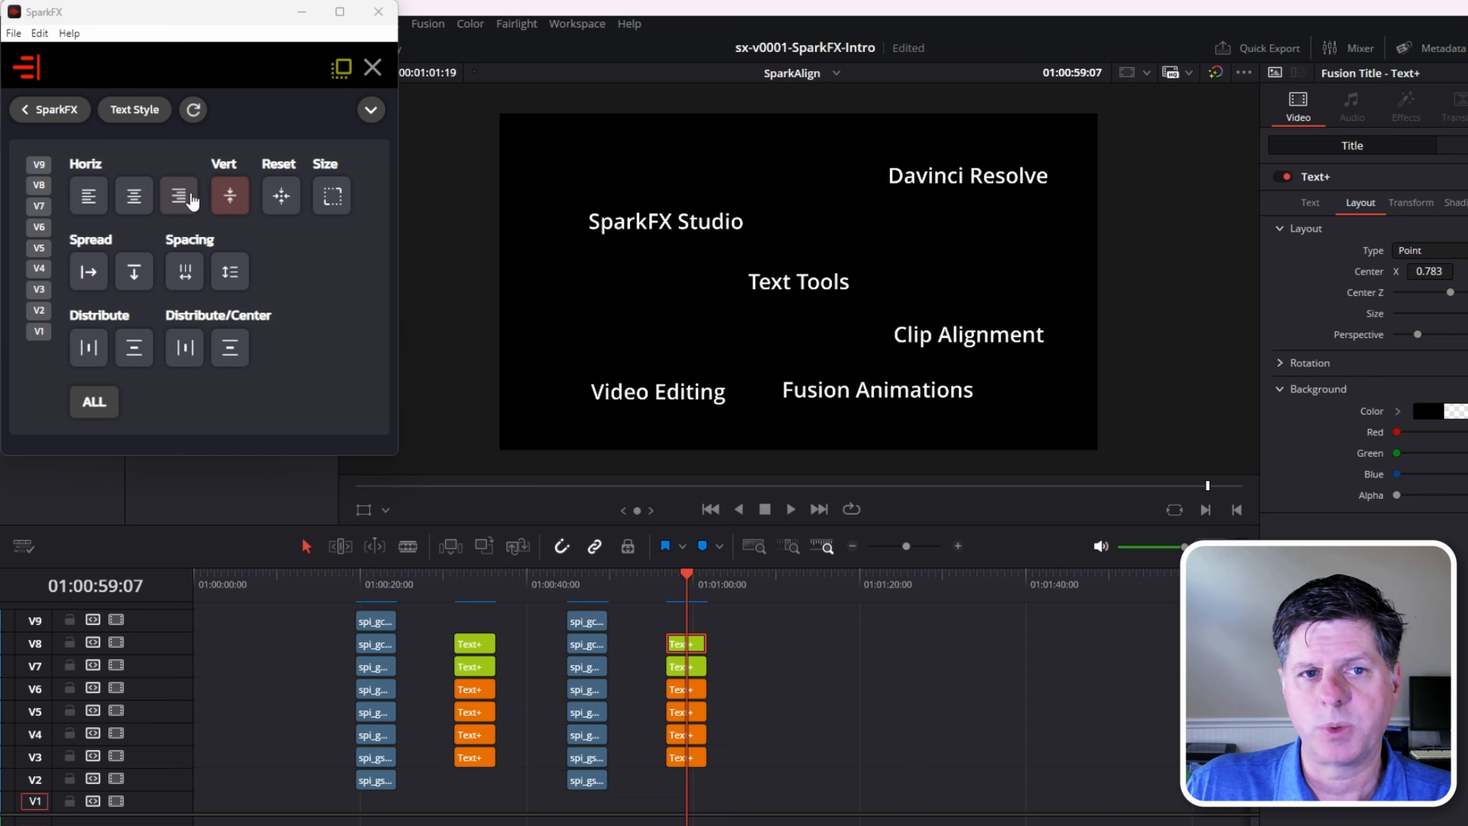
- Try right, center and left horizontal alignment on the text clips under the playhead
click(184, 209)
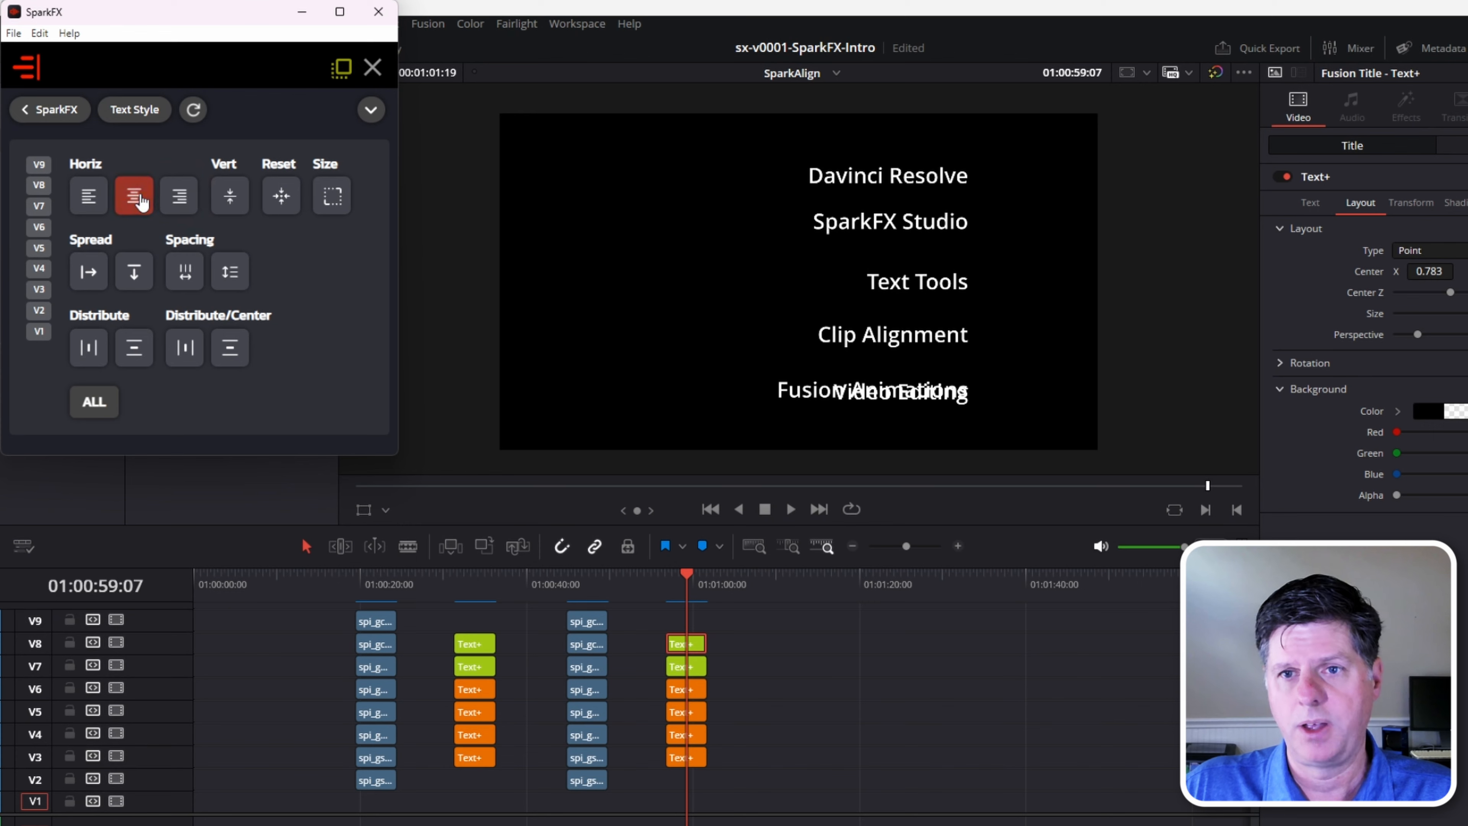
click(195, 287)
click(88, 196)
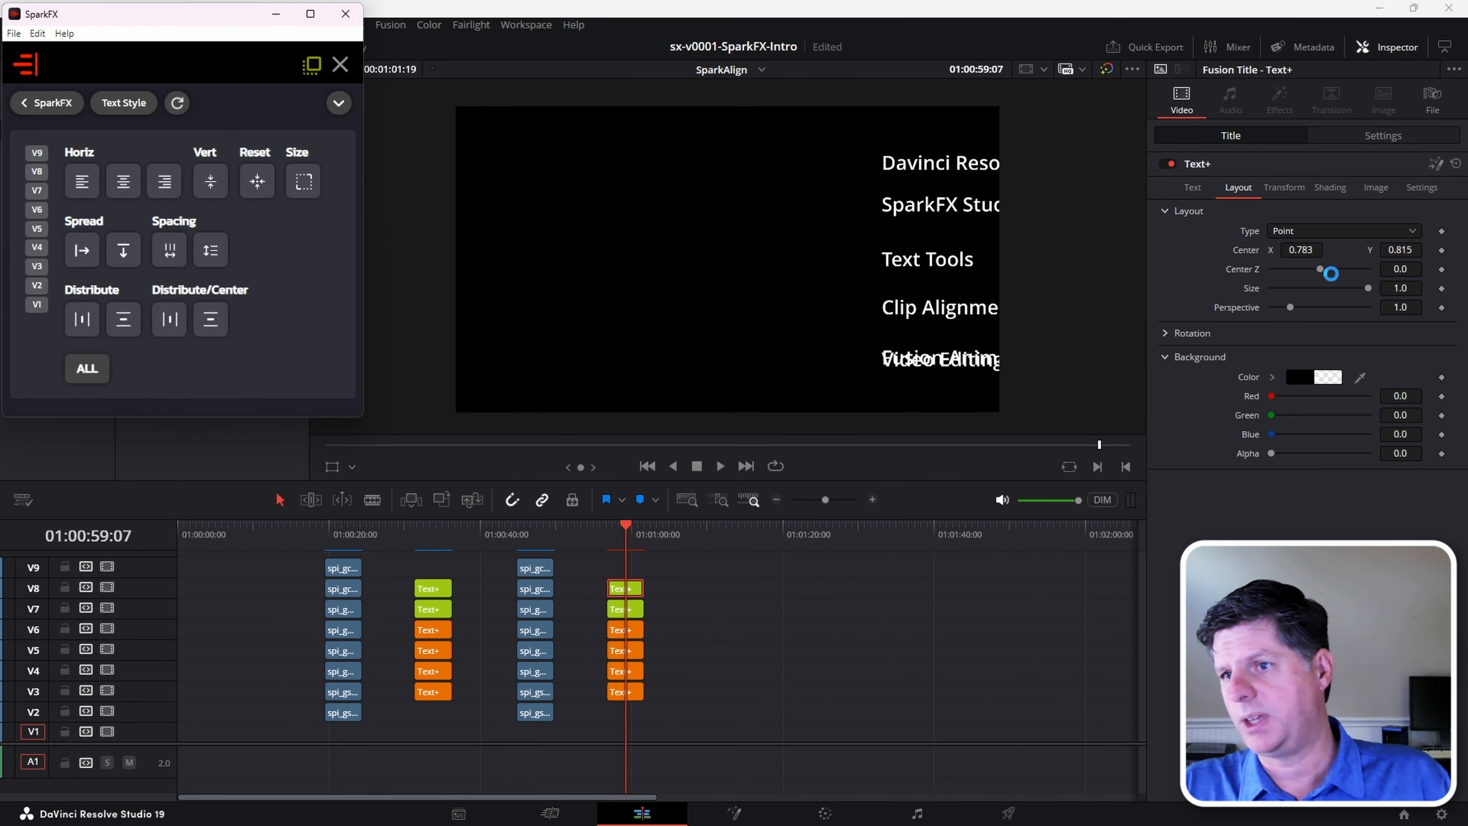
- Set the Davinci Resolve title's center to X 0.055 and Y 0.881, and left-align the other text clips to it
click(1298, 250)
mouse_move(1301, 255)
mouse_down()
mouse_move(1277, 255)
mouse_move(1310, 255)
mouse_up()
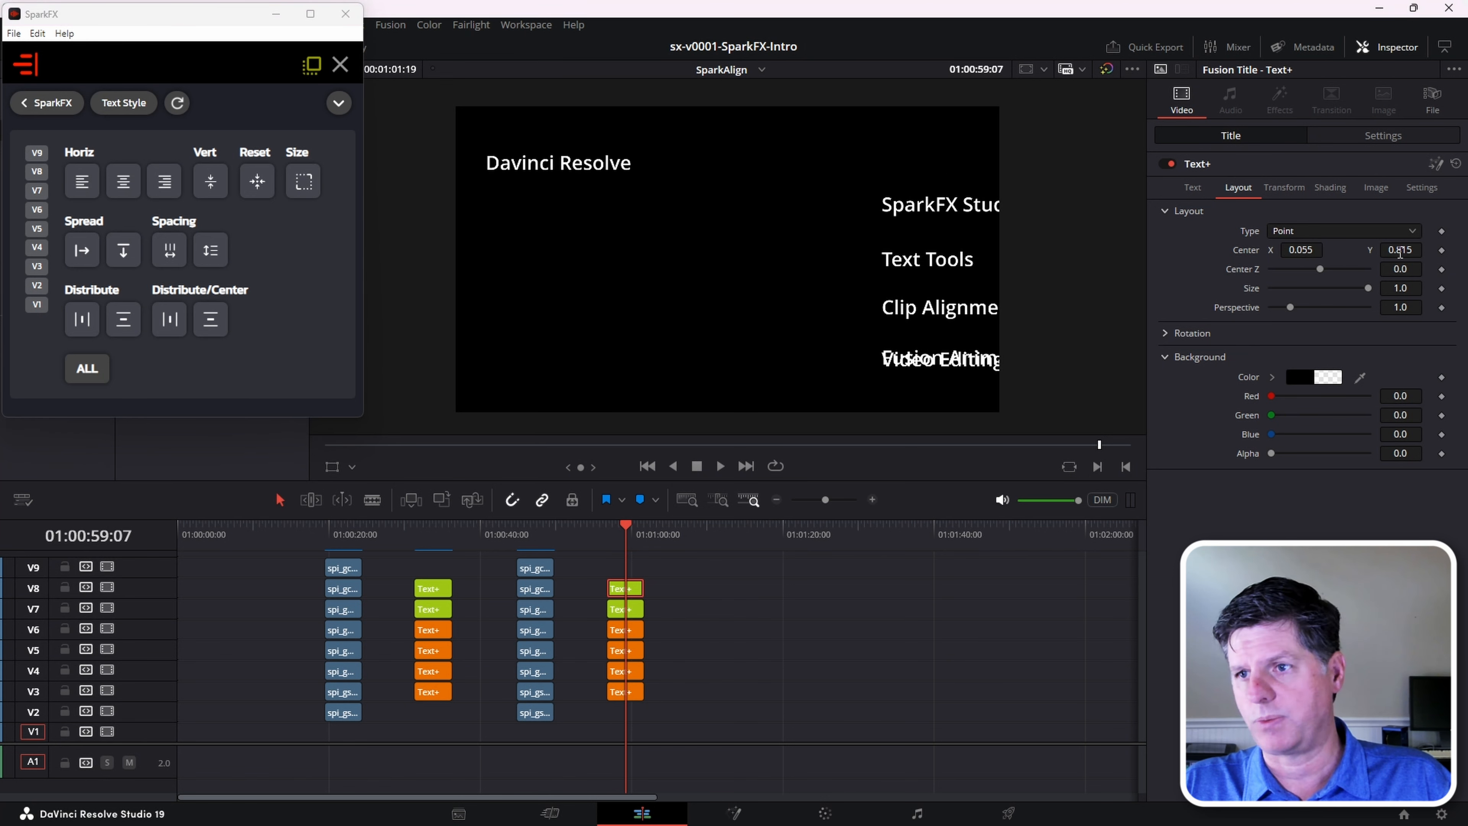
drag(1399, 252, 1416, 252)
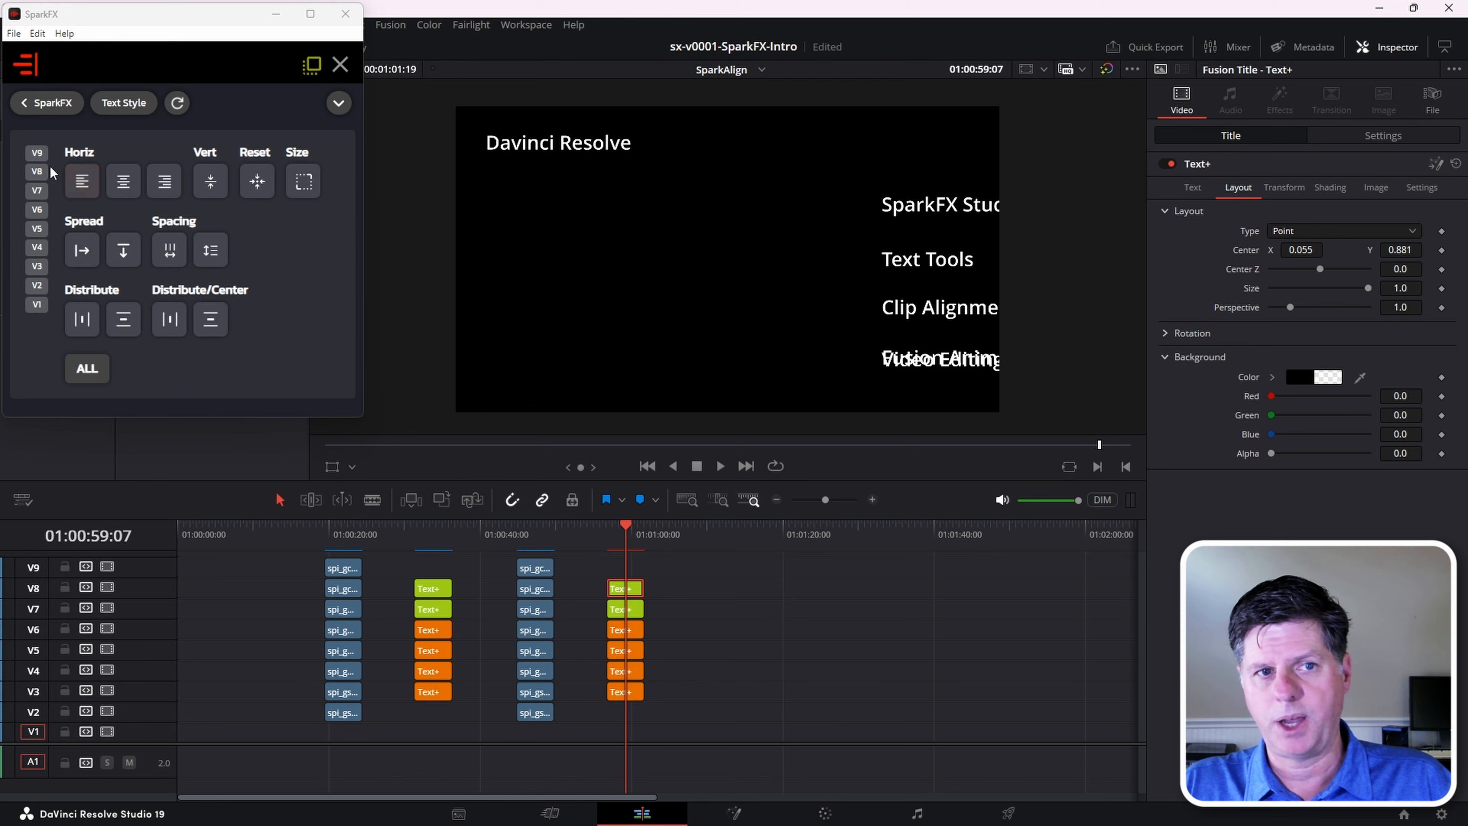
click(82, 181)
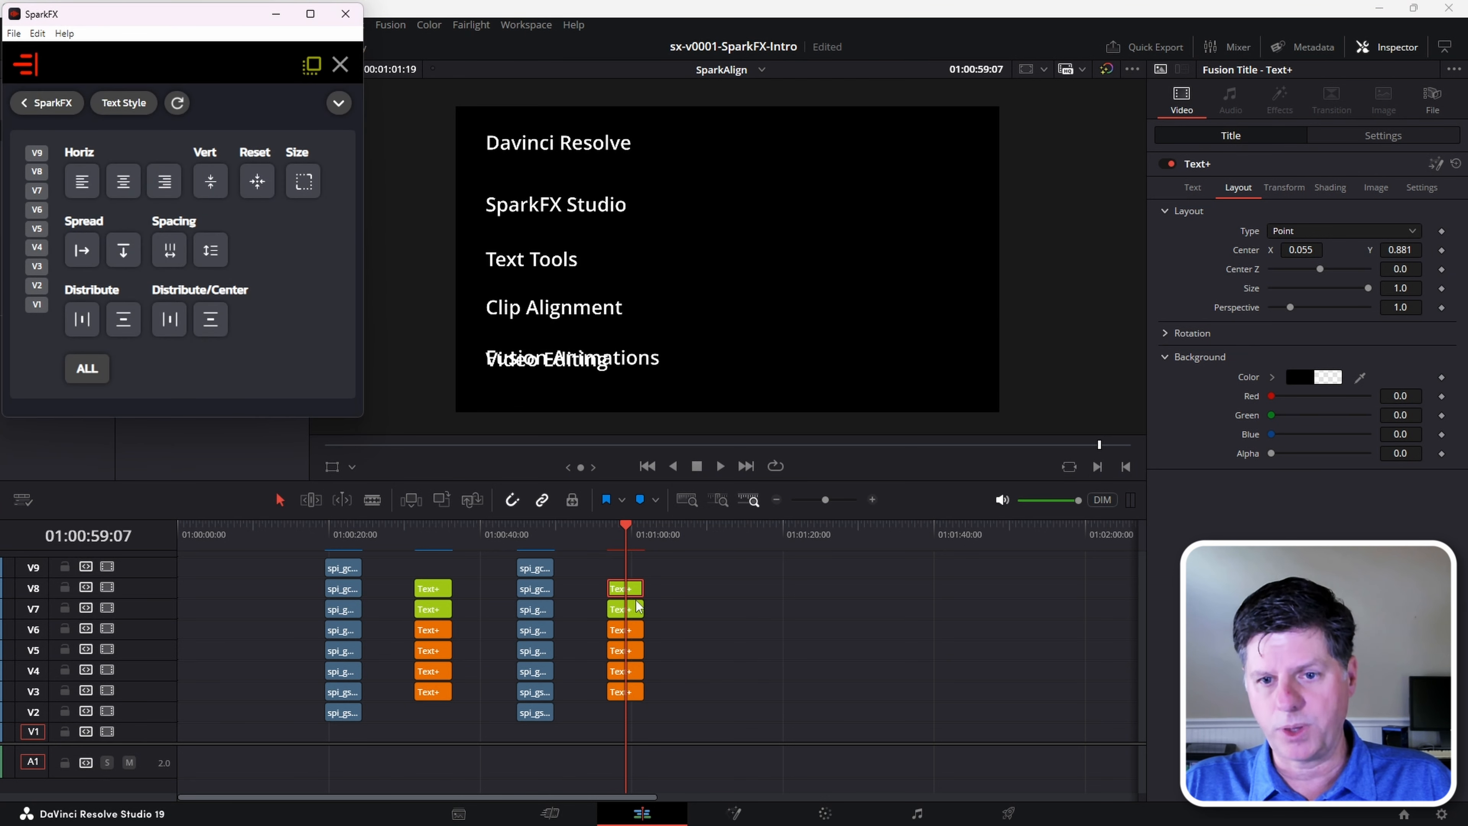
- Try the other horizontal anchor options on the Davinci Resolve title and undo the anchor changes
click(1192, 187)
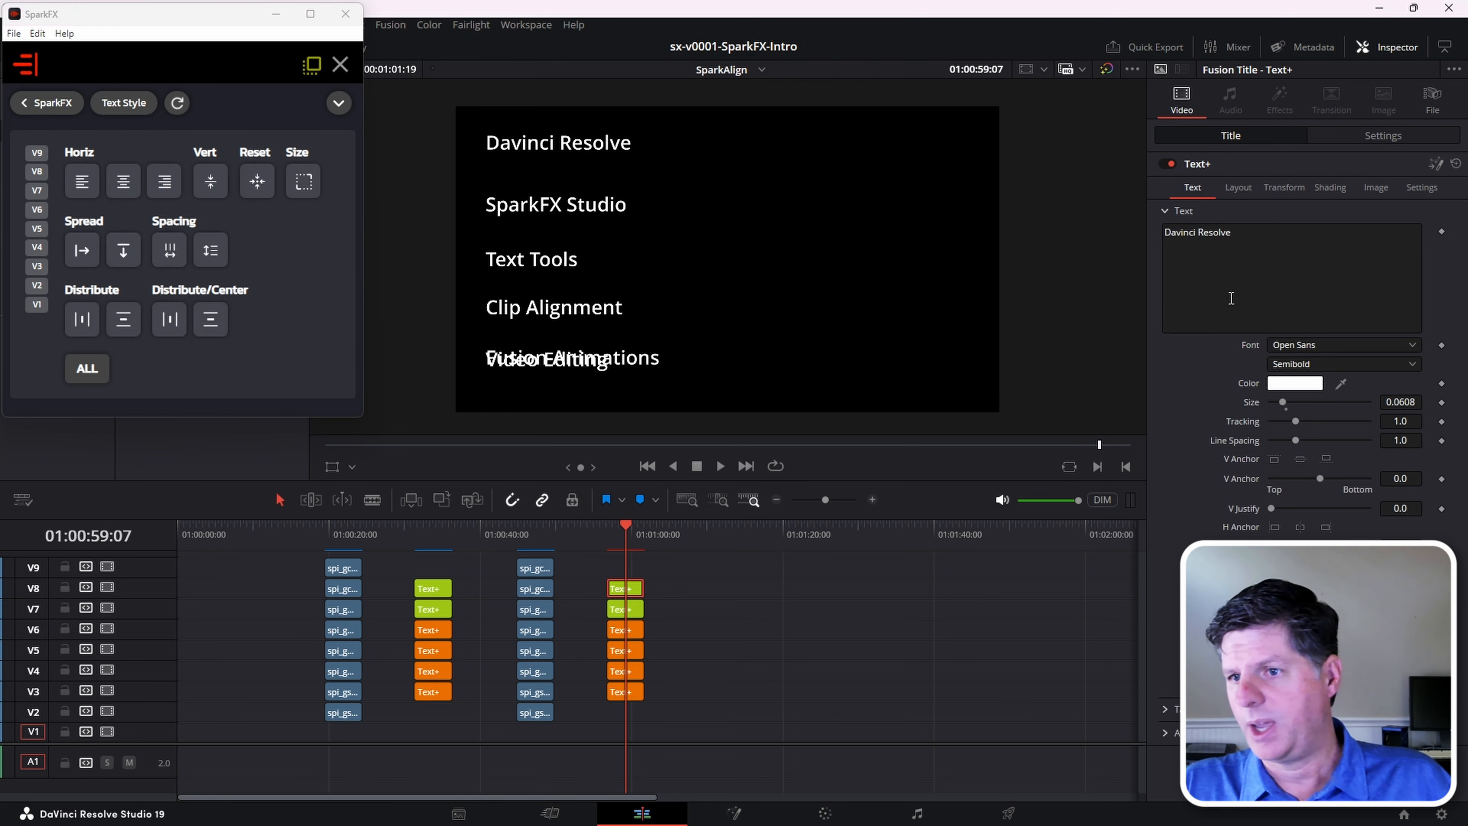
click(1276, 461)
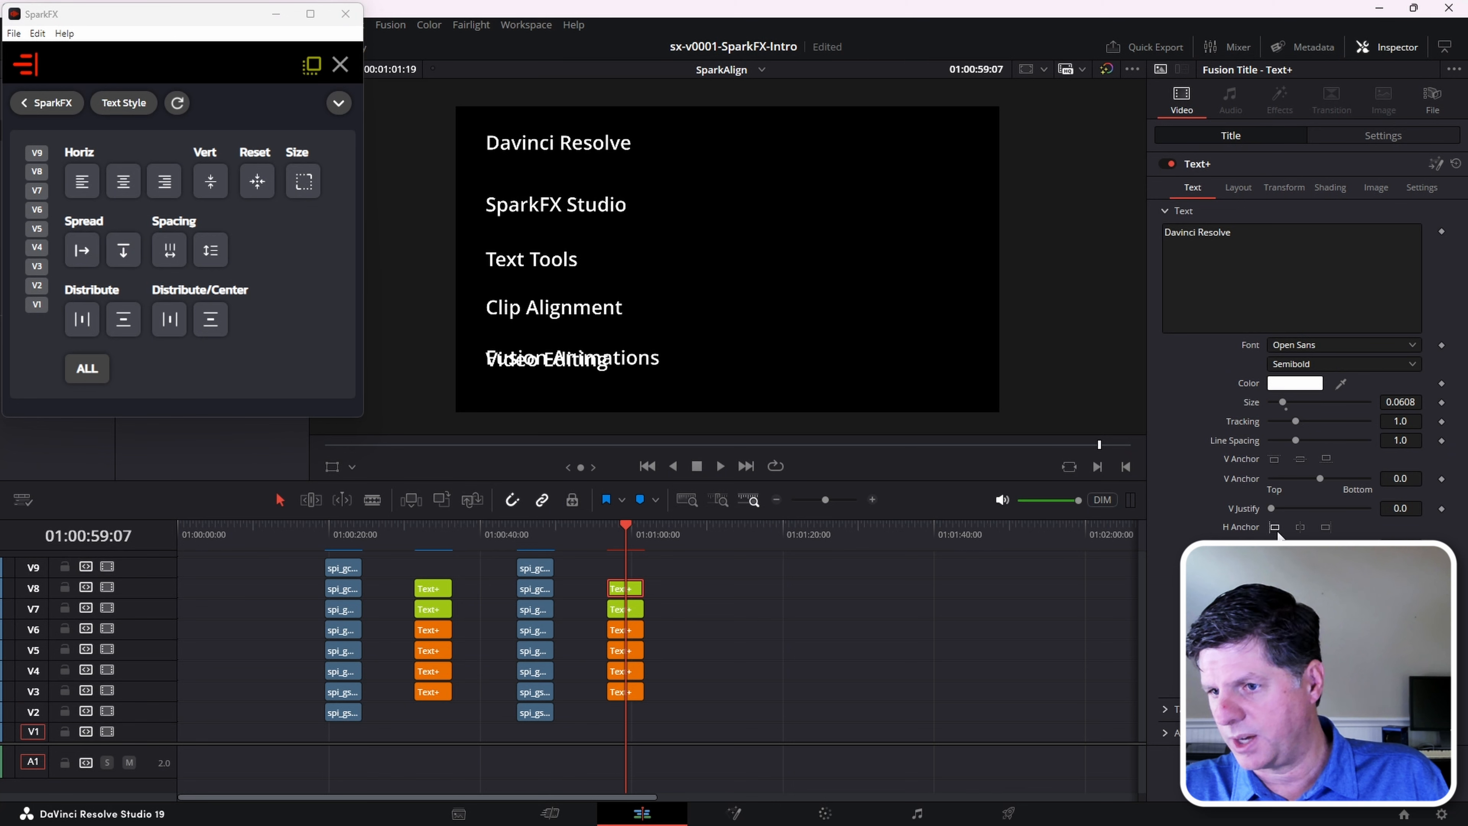
click(1301, 527)
click(1326, 527)
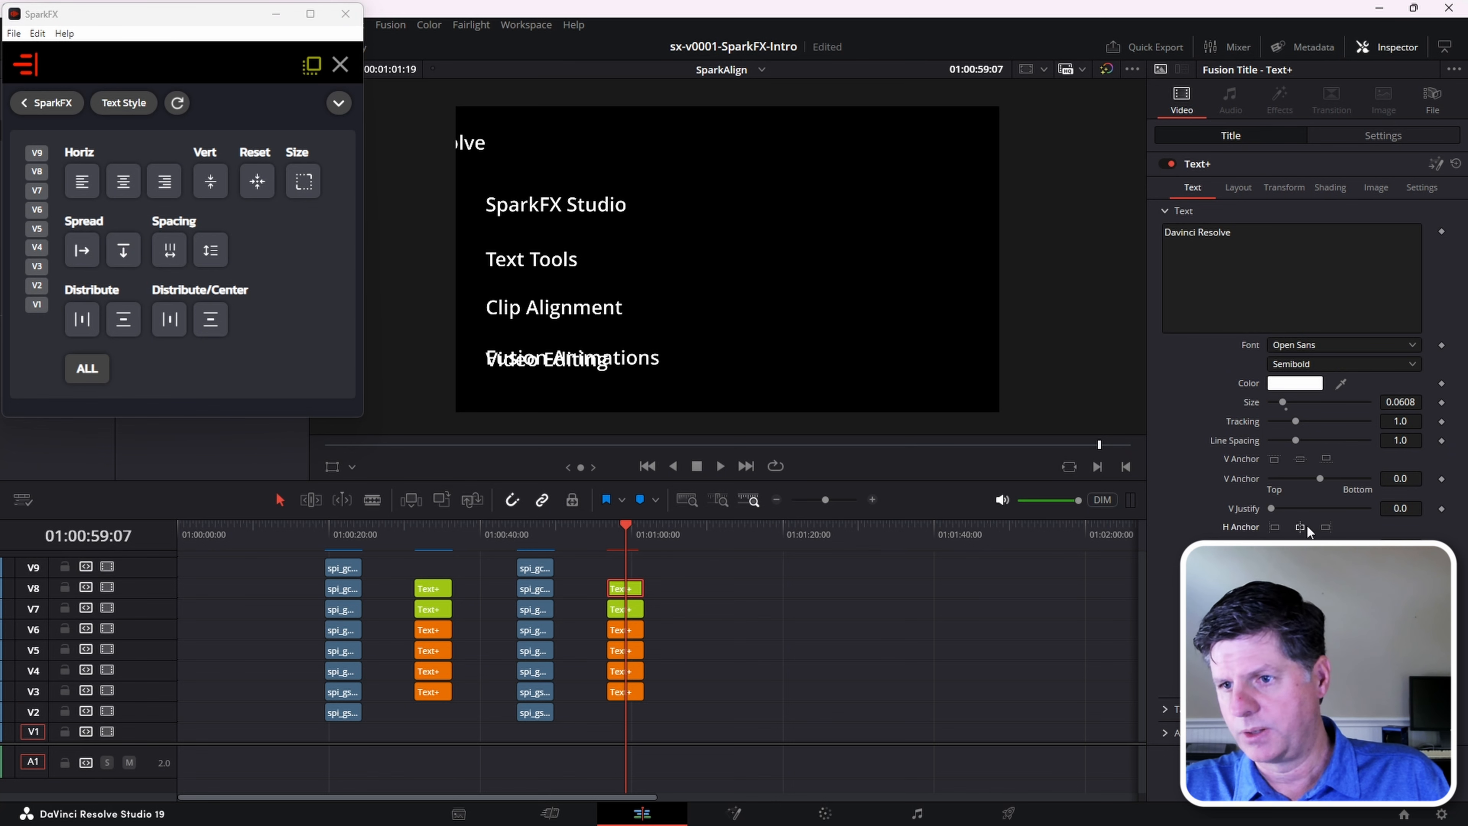
key(ctrl+z)
key(ctrl+z)
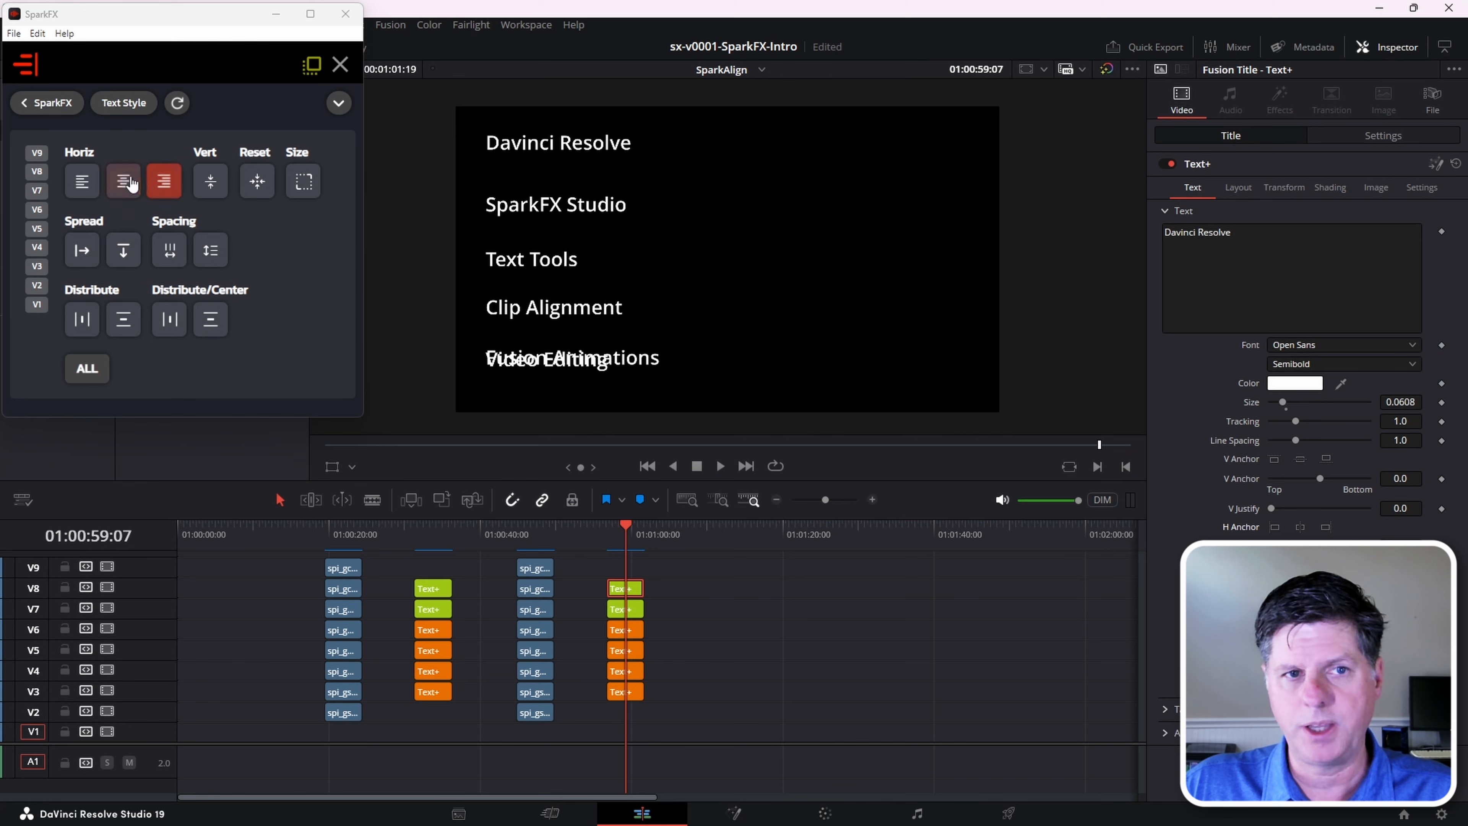
- Set the Davinci Resolve title's center to X 0.5 and Y 0.808, and center-align the other text clips with it
click(123, 181)
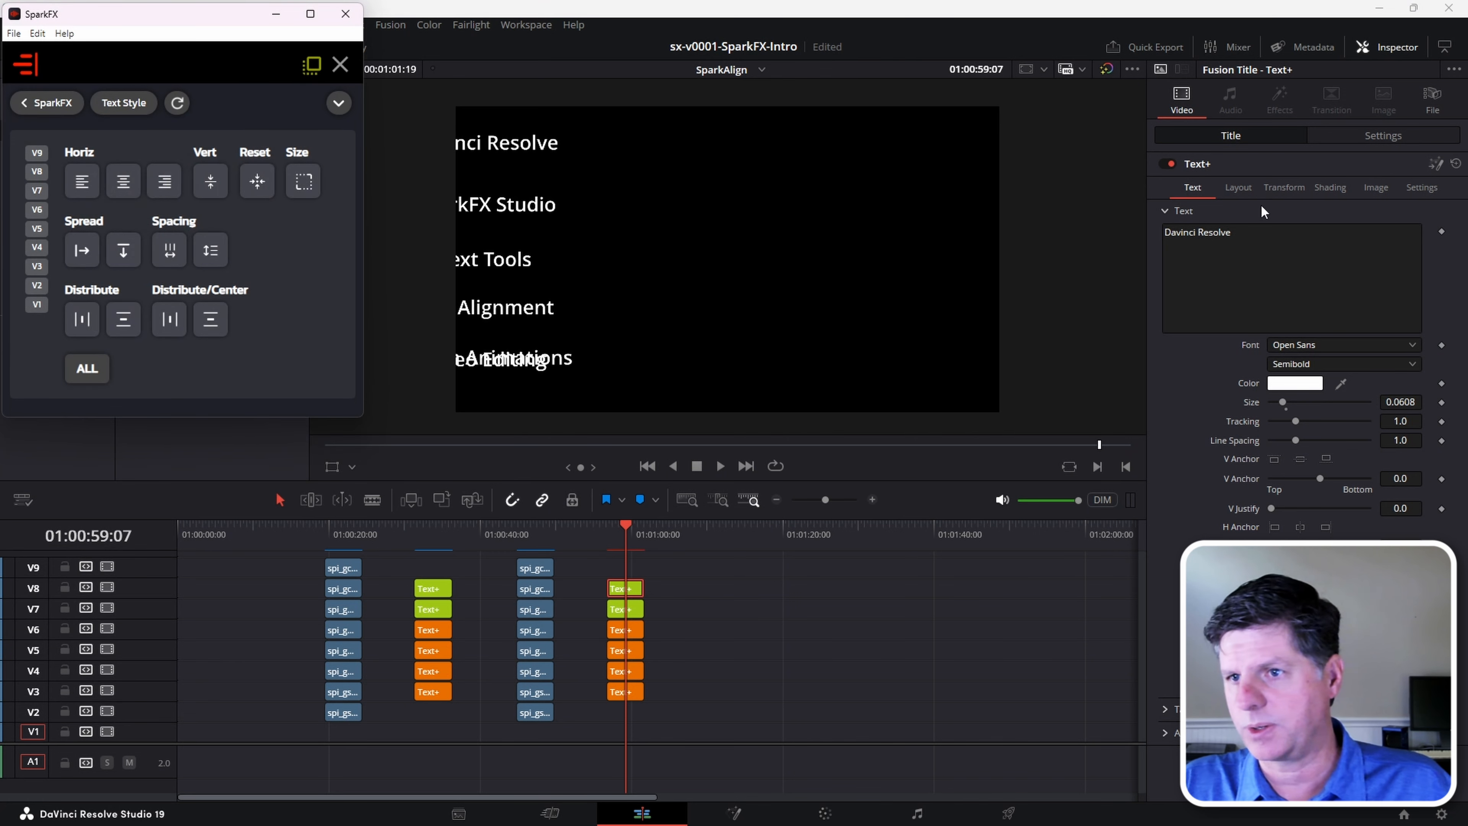
click(1238, 187)
click(1304, 250)
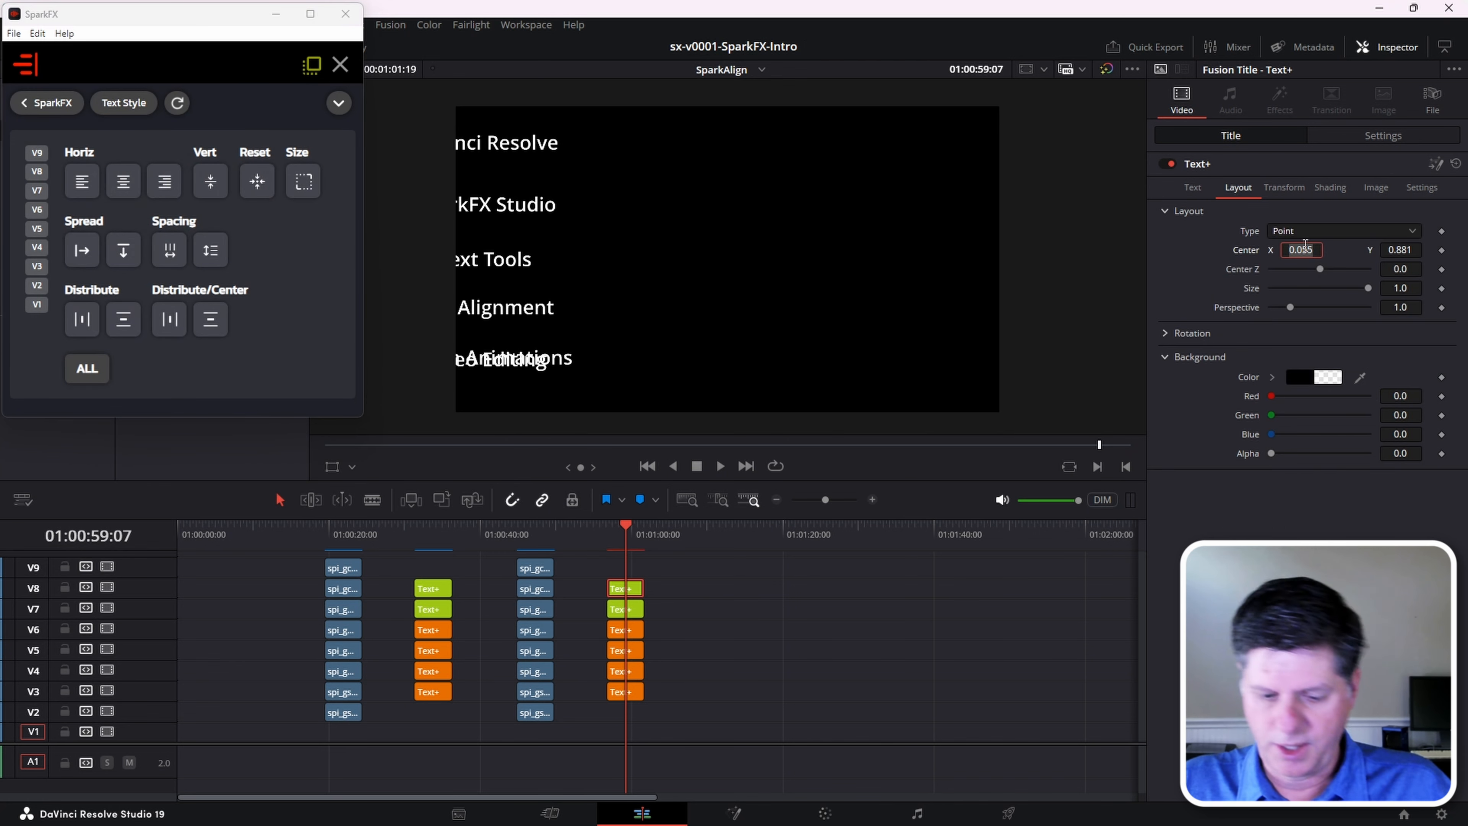
double_click(1249, 250)
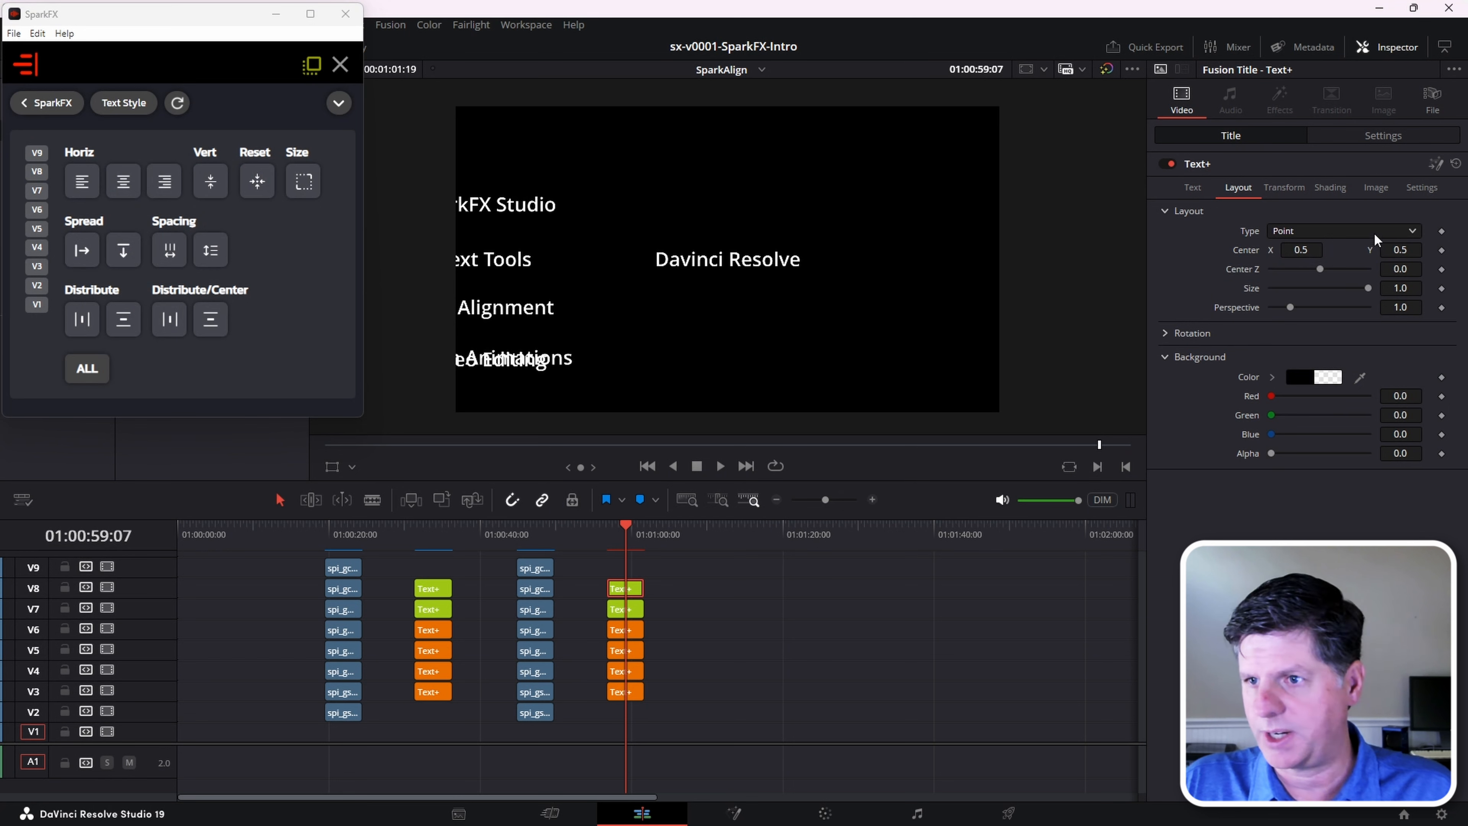
drag(1396, 256, 1455, 256)
click(123, 181)
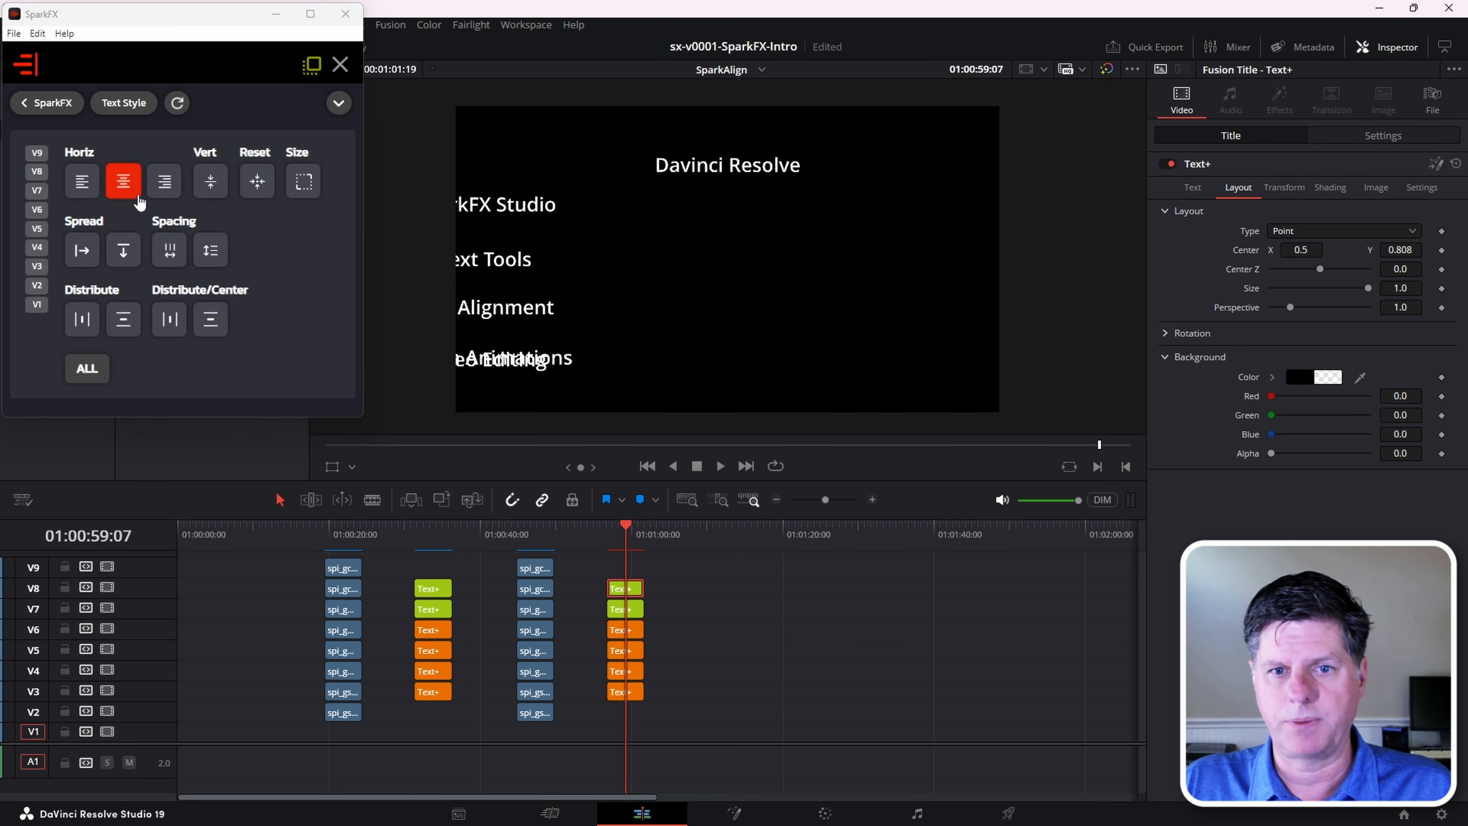
click(124, 182)
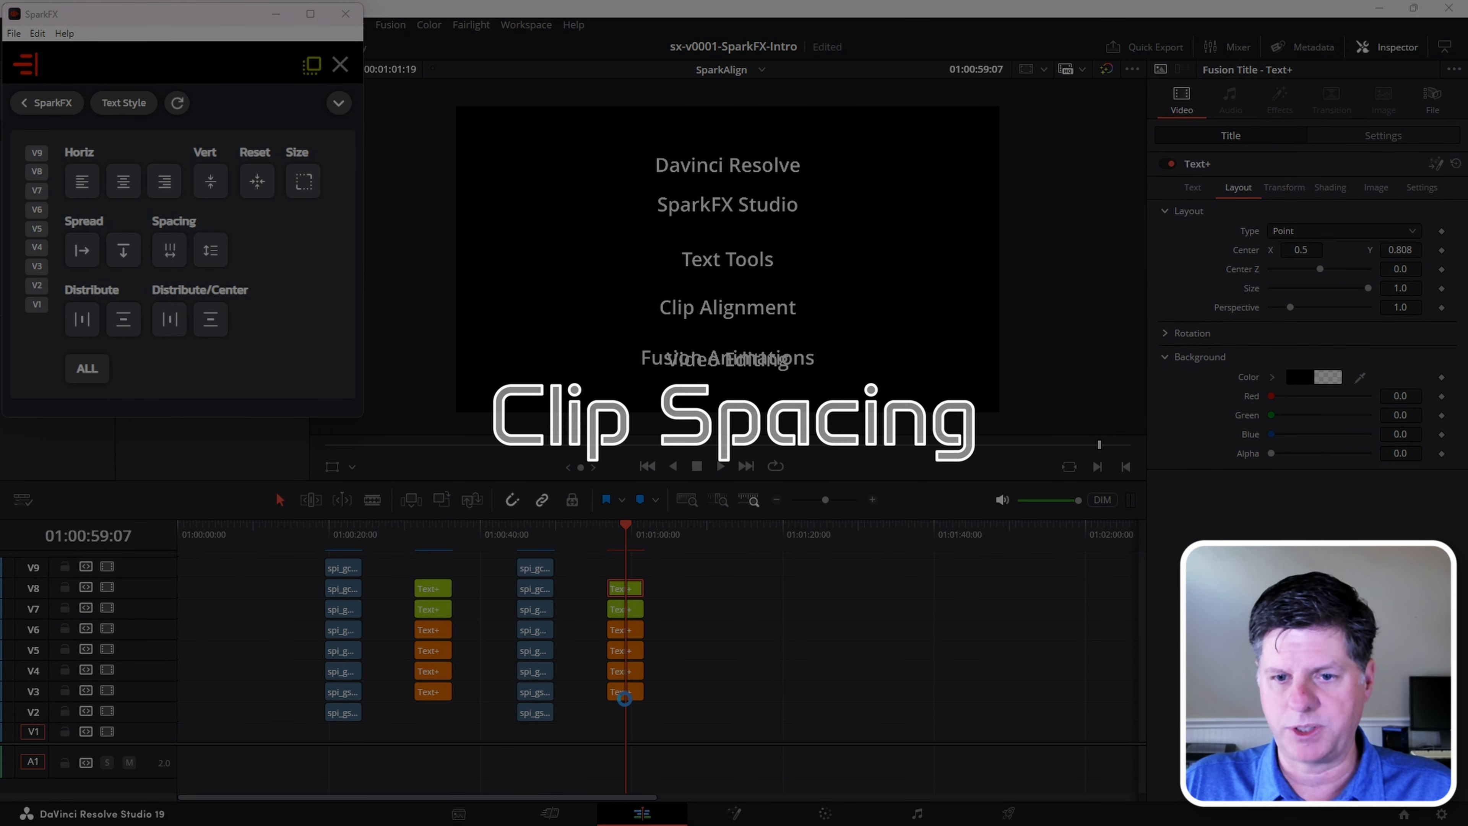
- Set the Fusion Animations title's center Y to 0.093
click(626, 696)
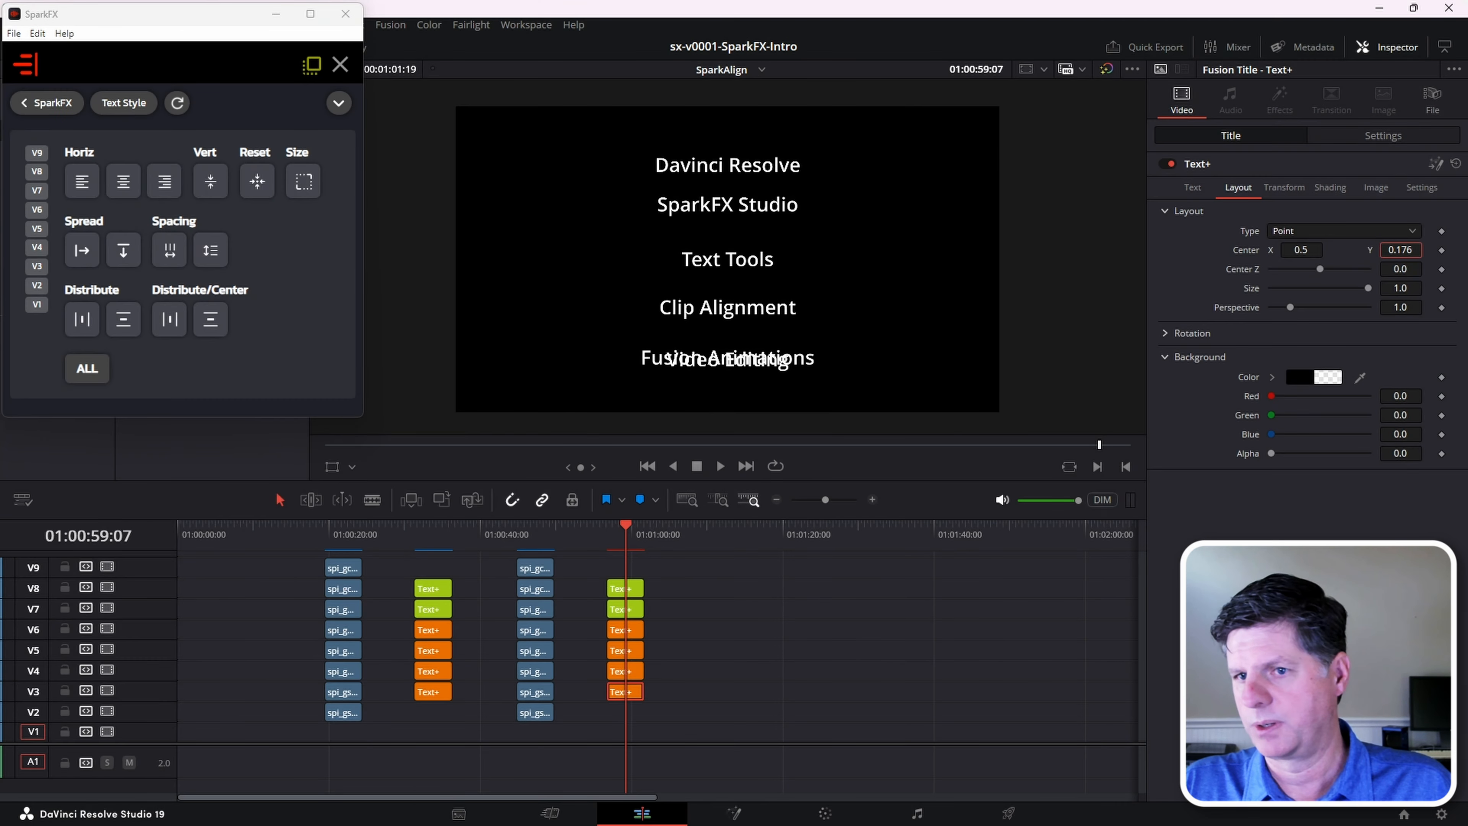
drag(1401, 250, 1384, 250)
click(123, 250)
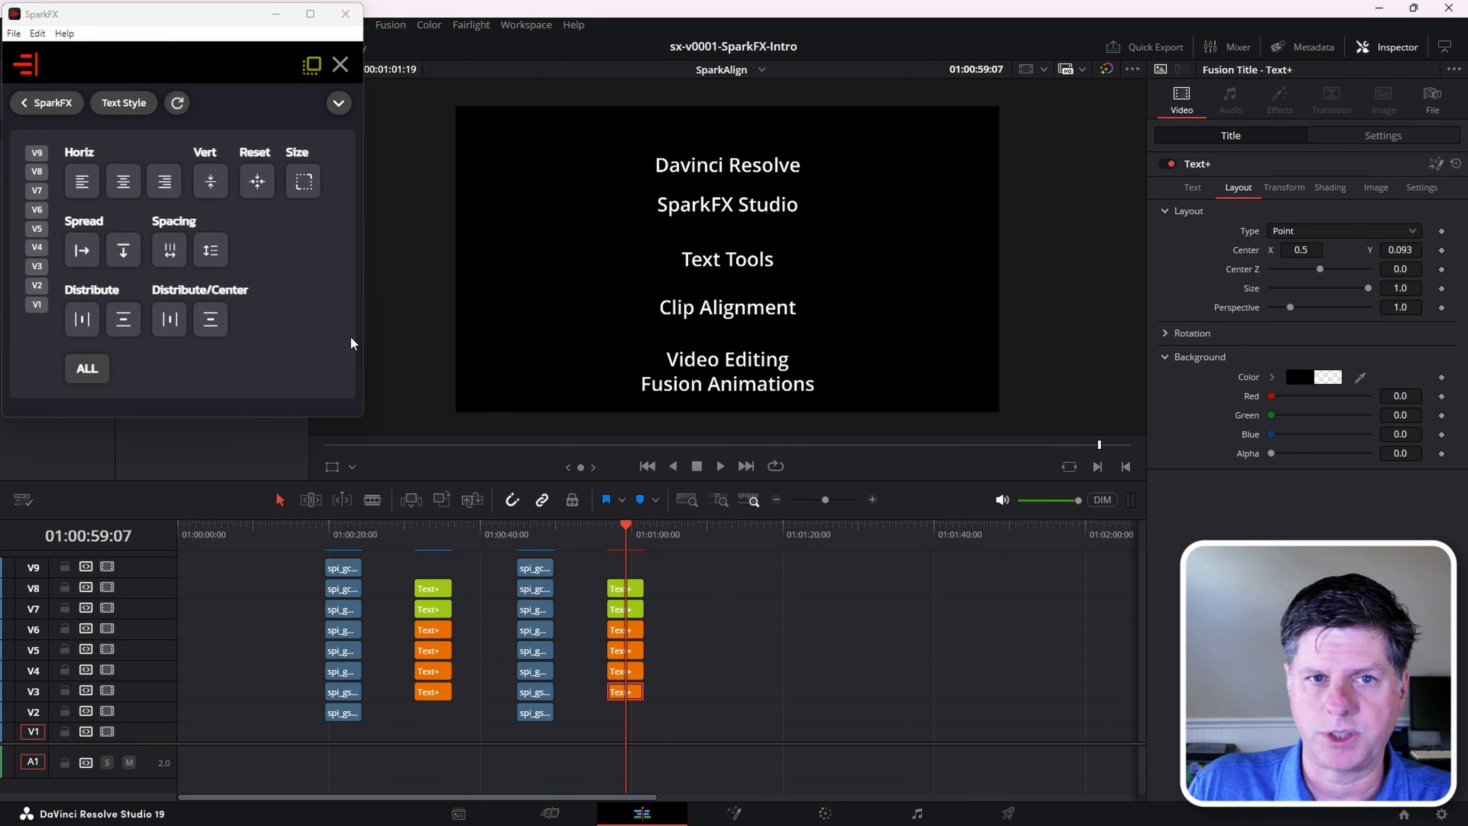
click(124, 263)
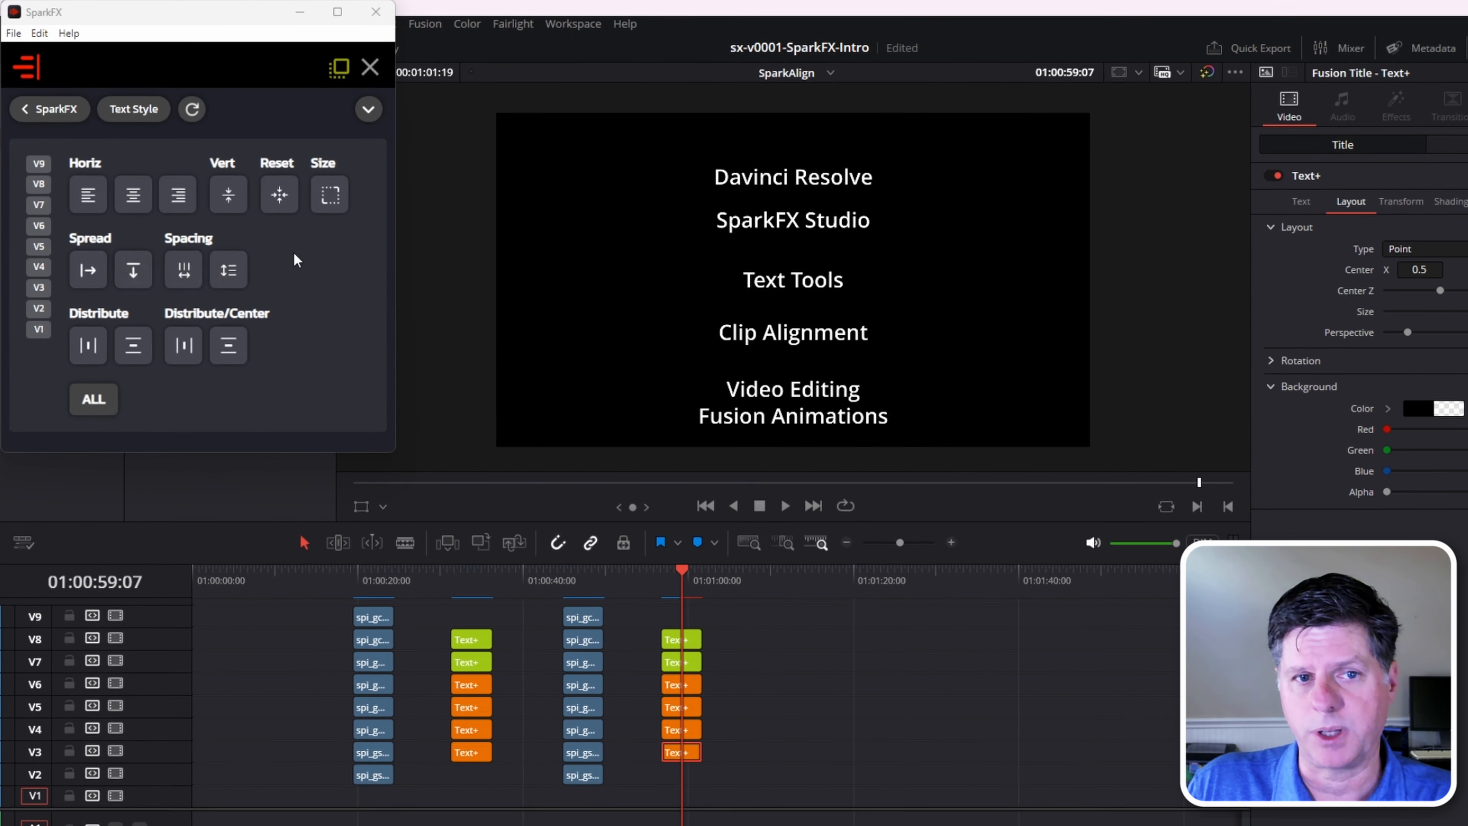
- Set the Video Editing title's center Y to 0.726 and spread the text clips vertically based on the first two
click(695, 668)
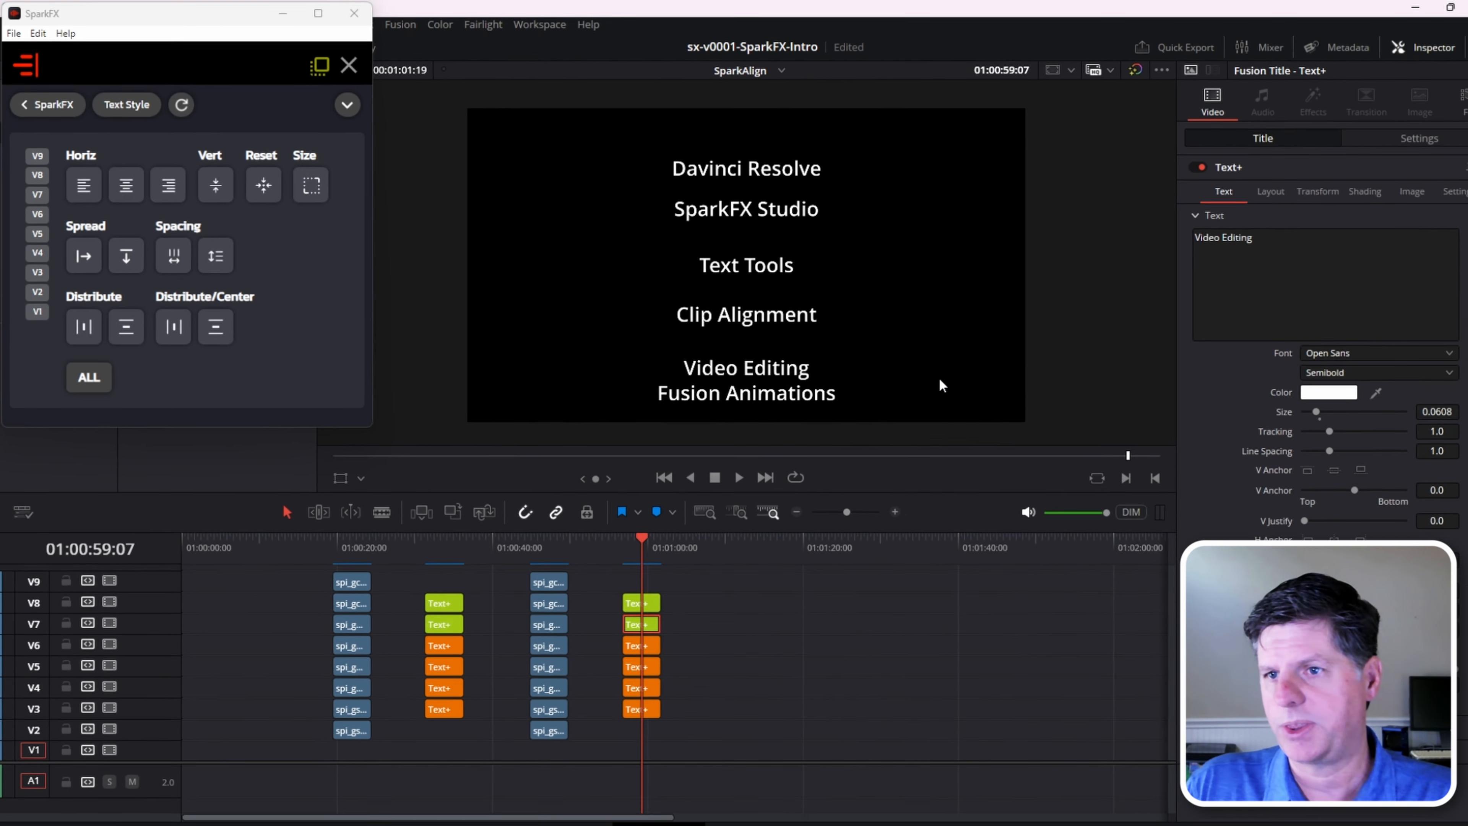
click(1238, 187)
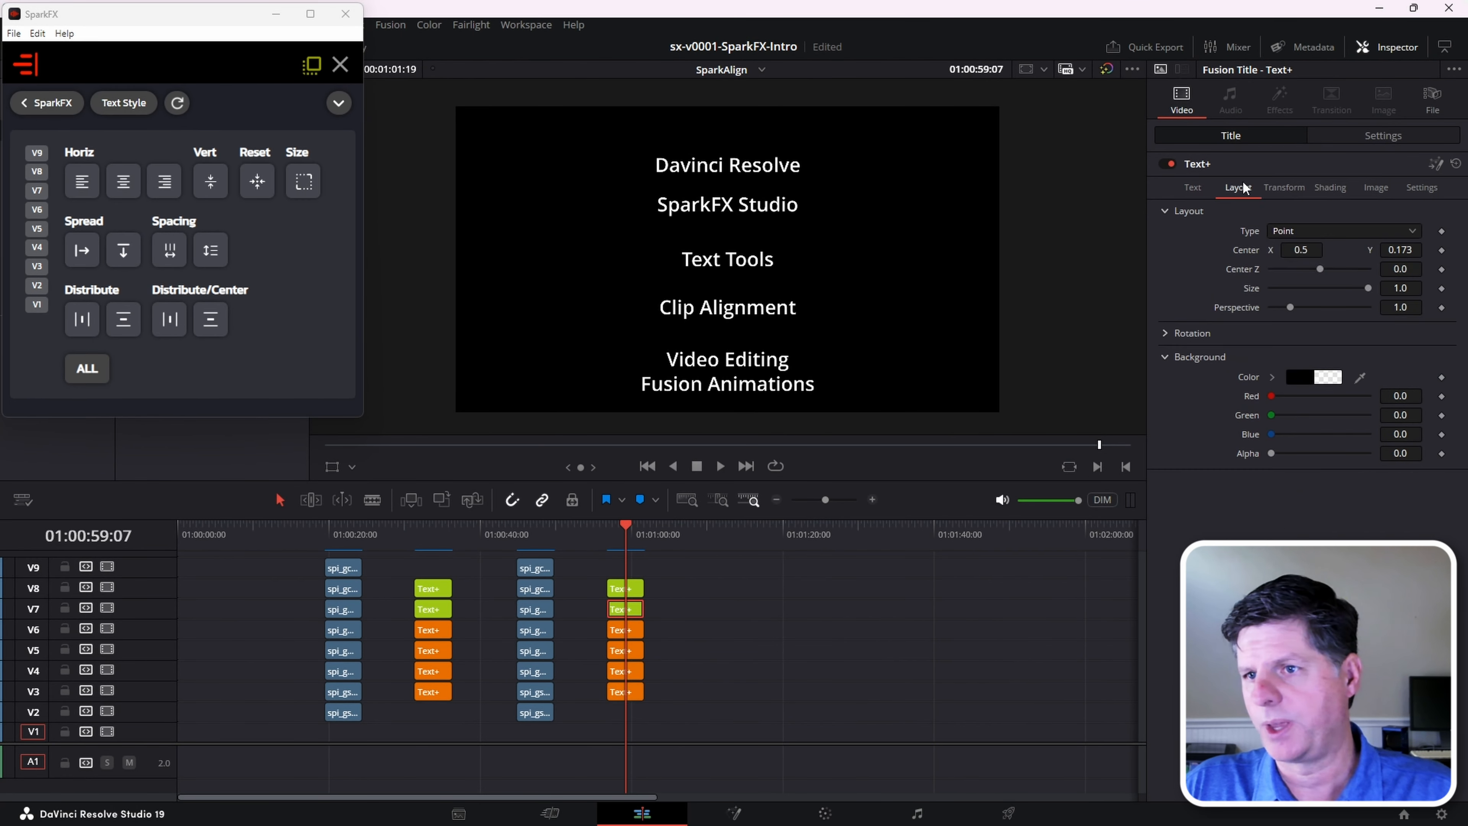
click(1400, 249)
text(0.232)
key(Return)
text(0.726)
key(Return)
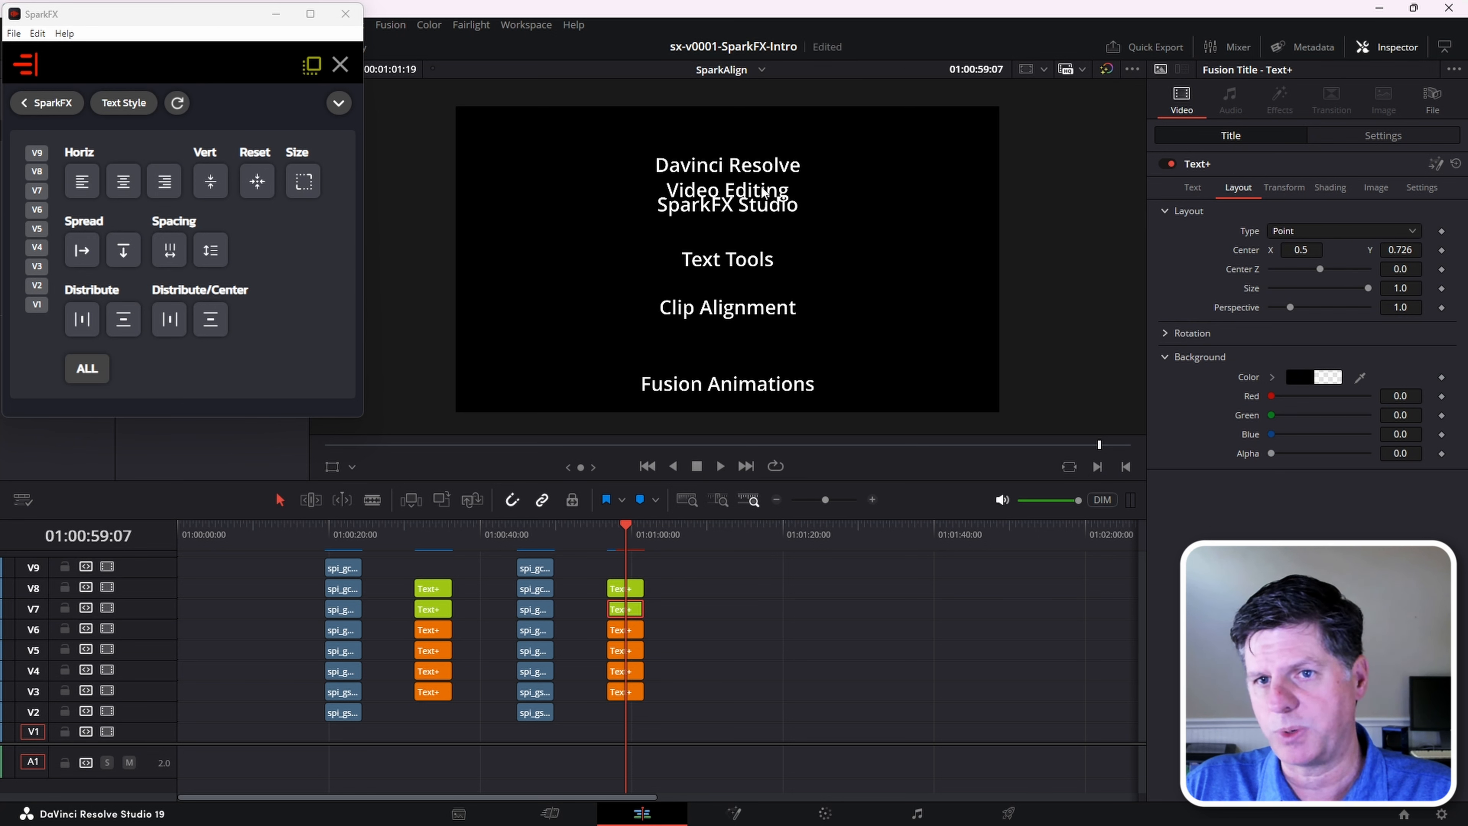
click(130, 259)
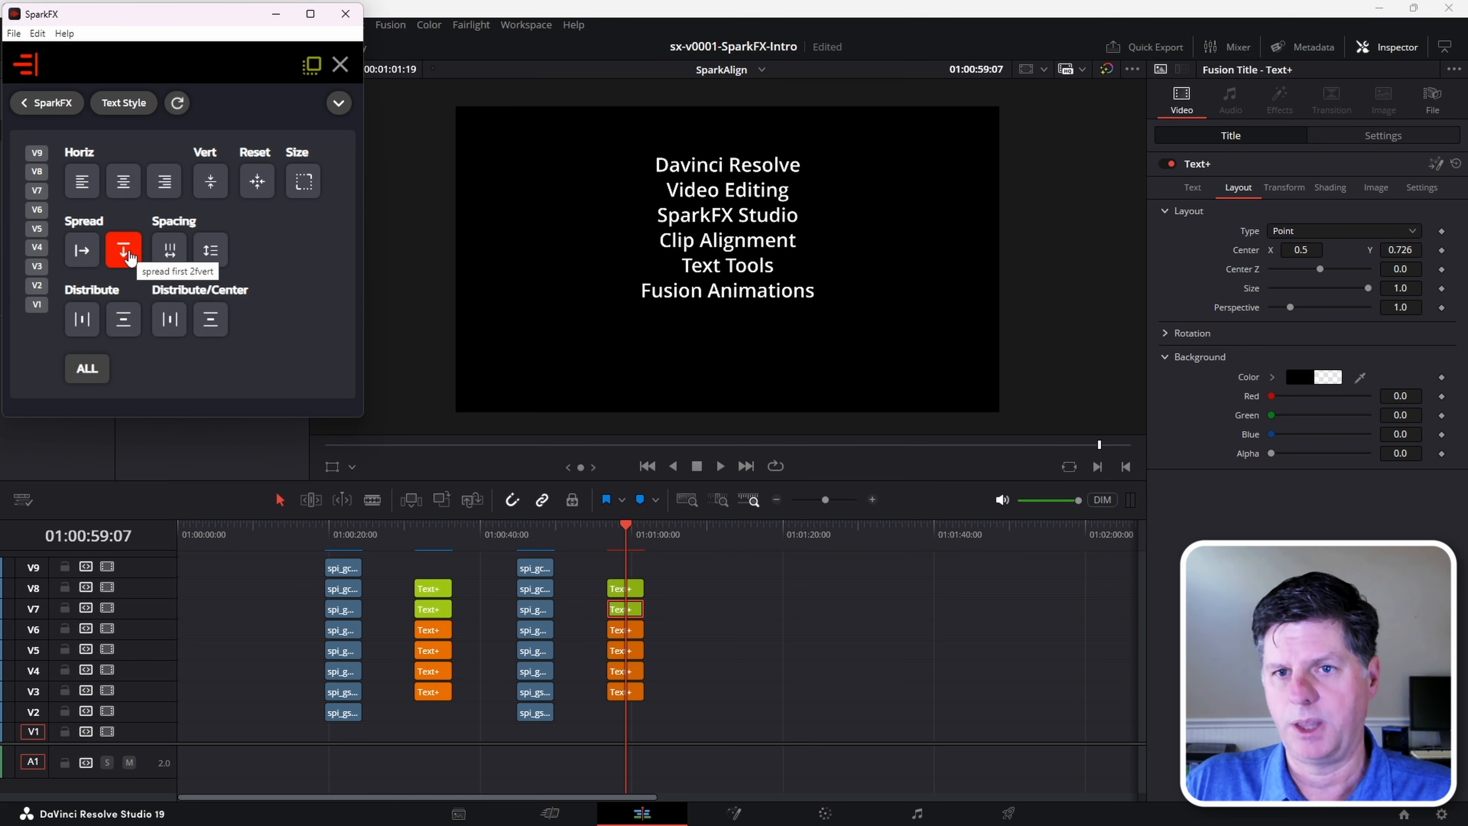
- Lower the Video Editing title to center Y 0.698 and spread the text clips vertically again from the first two
click(637, 617)
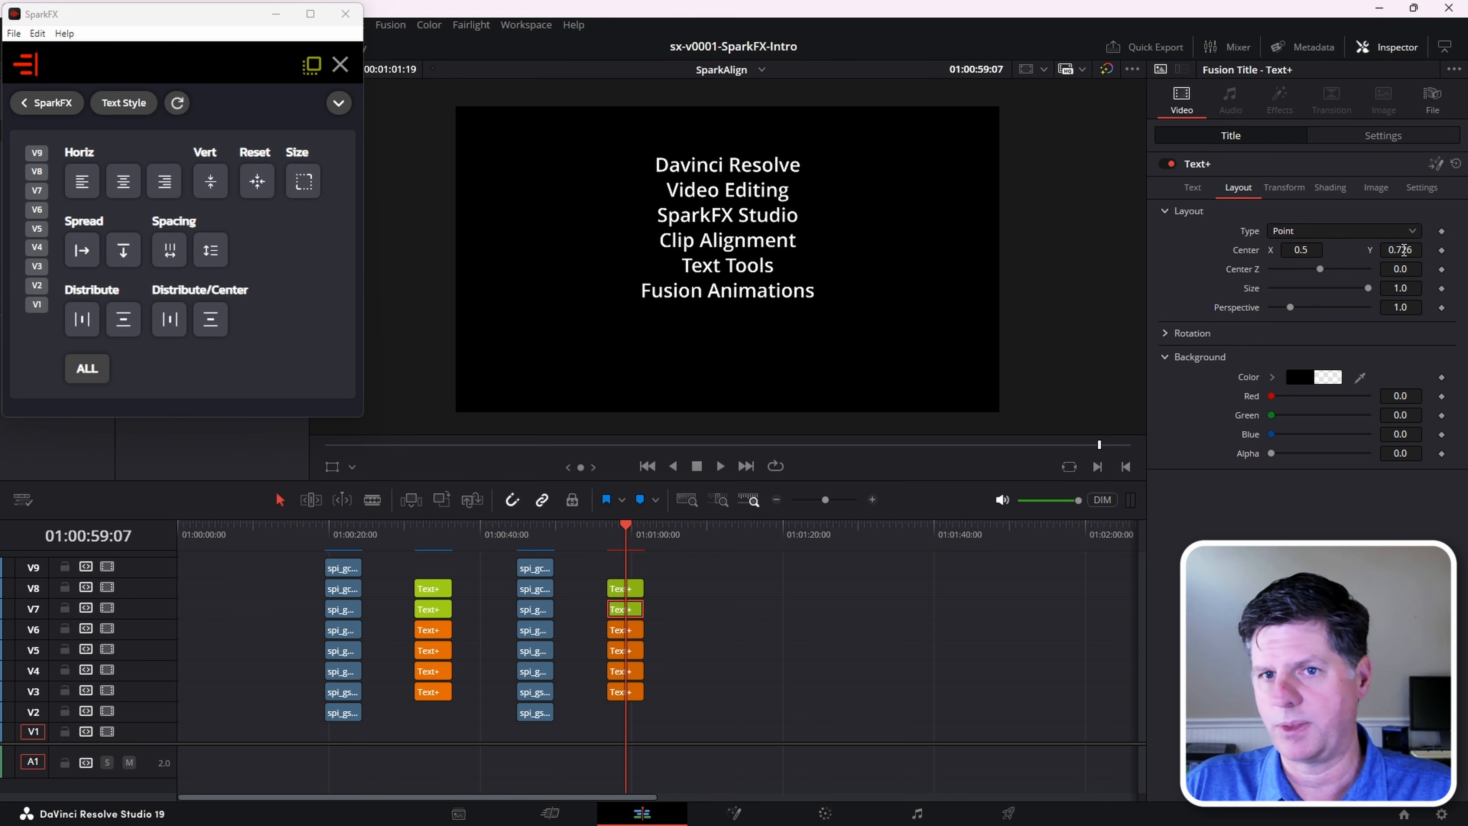
drag(1404, 249, 1389, 250)
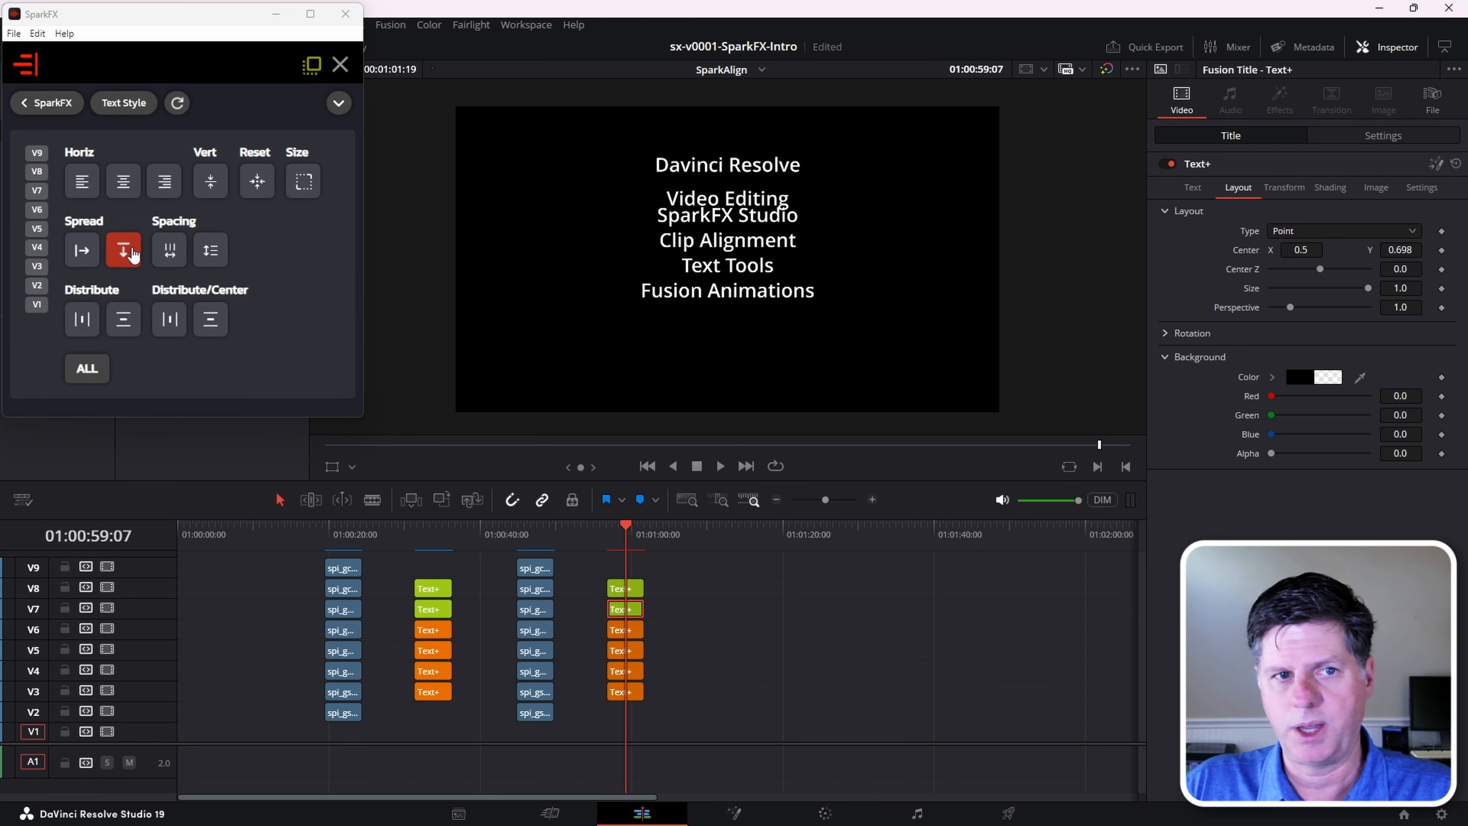
click(130, 255)
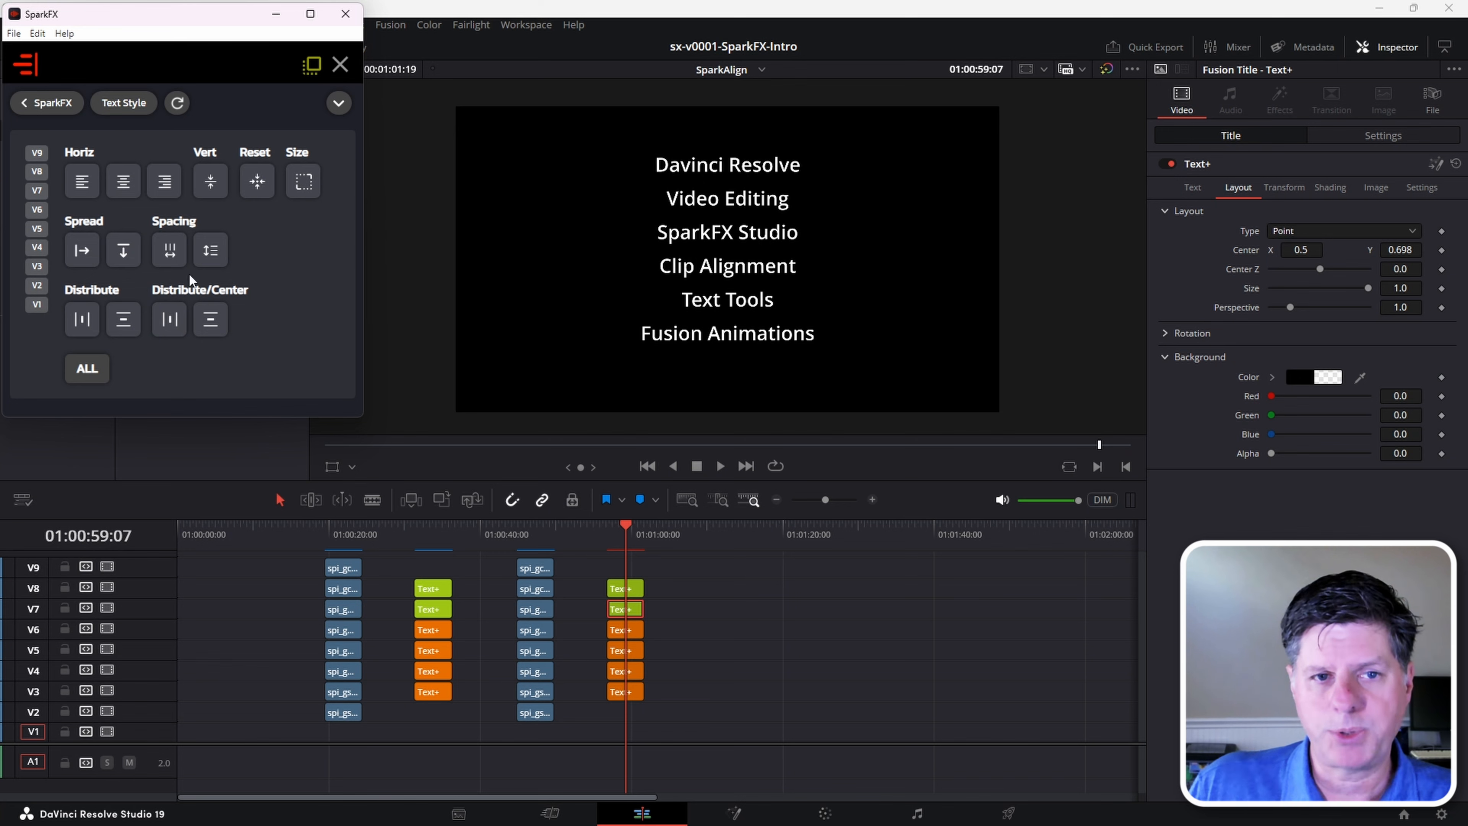
- Try different vertical spacing distances on the stacked text clips
click(209, 252)
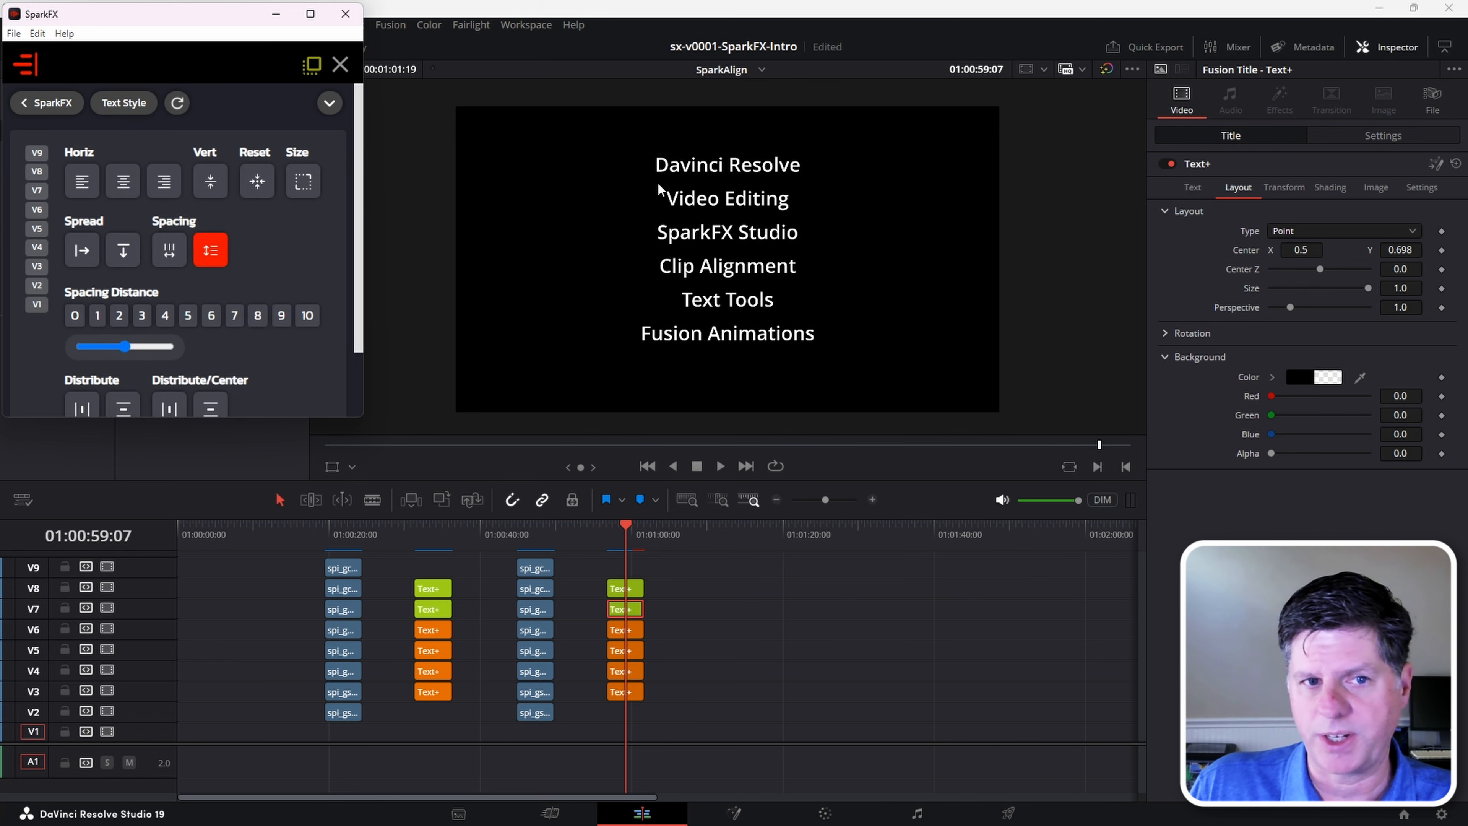
click(119, 315)
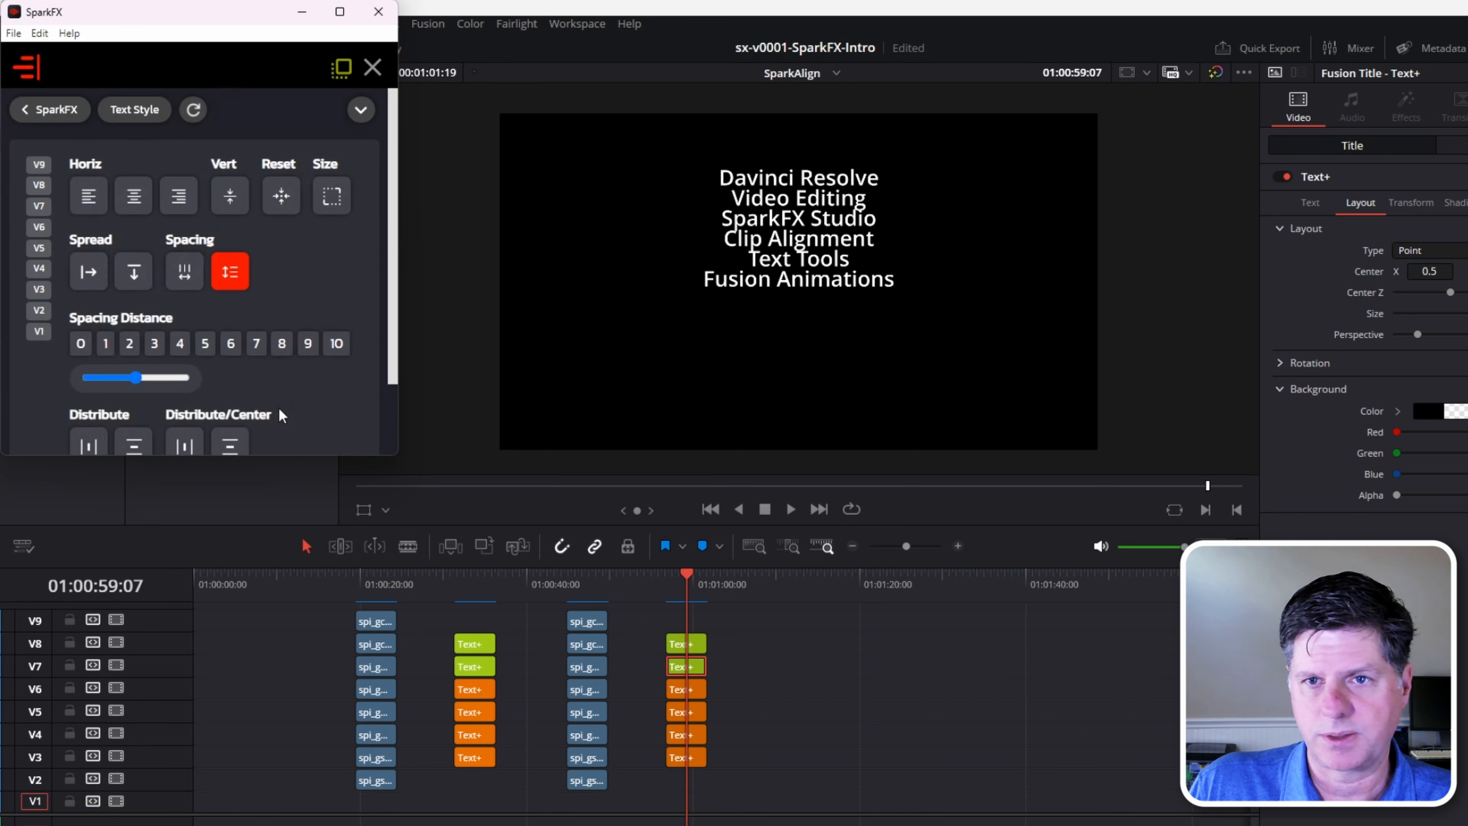
click(254, 345)
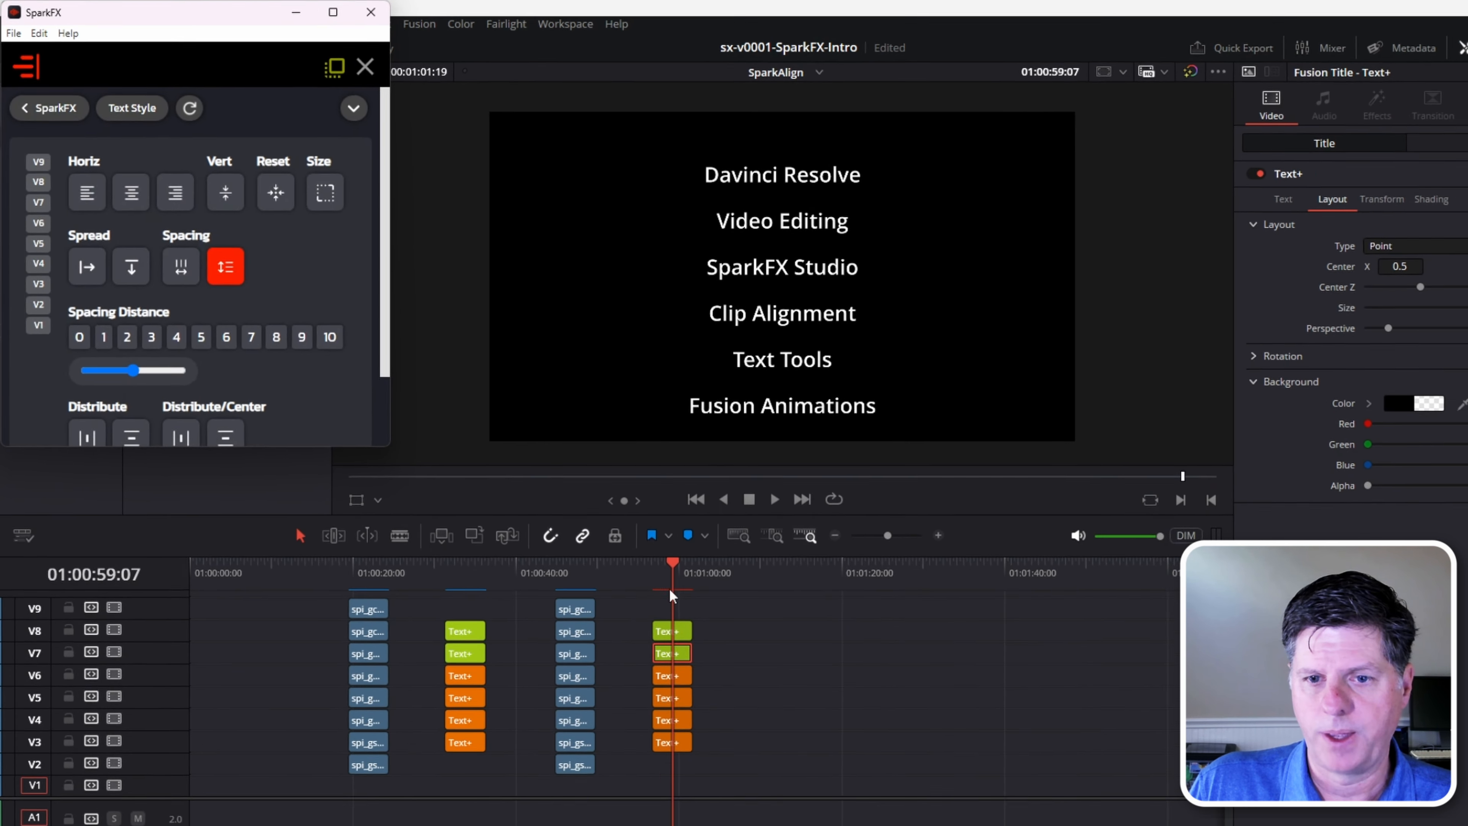
- Move the Video Editing and Text Tools titles to uneven heights, and set the Fusion Animations title's center Y to 0.184
key(ctrl+z)
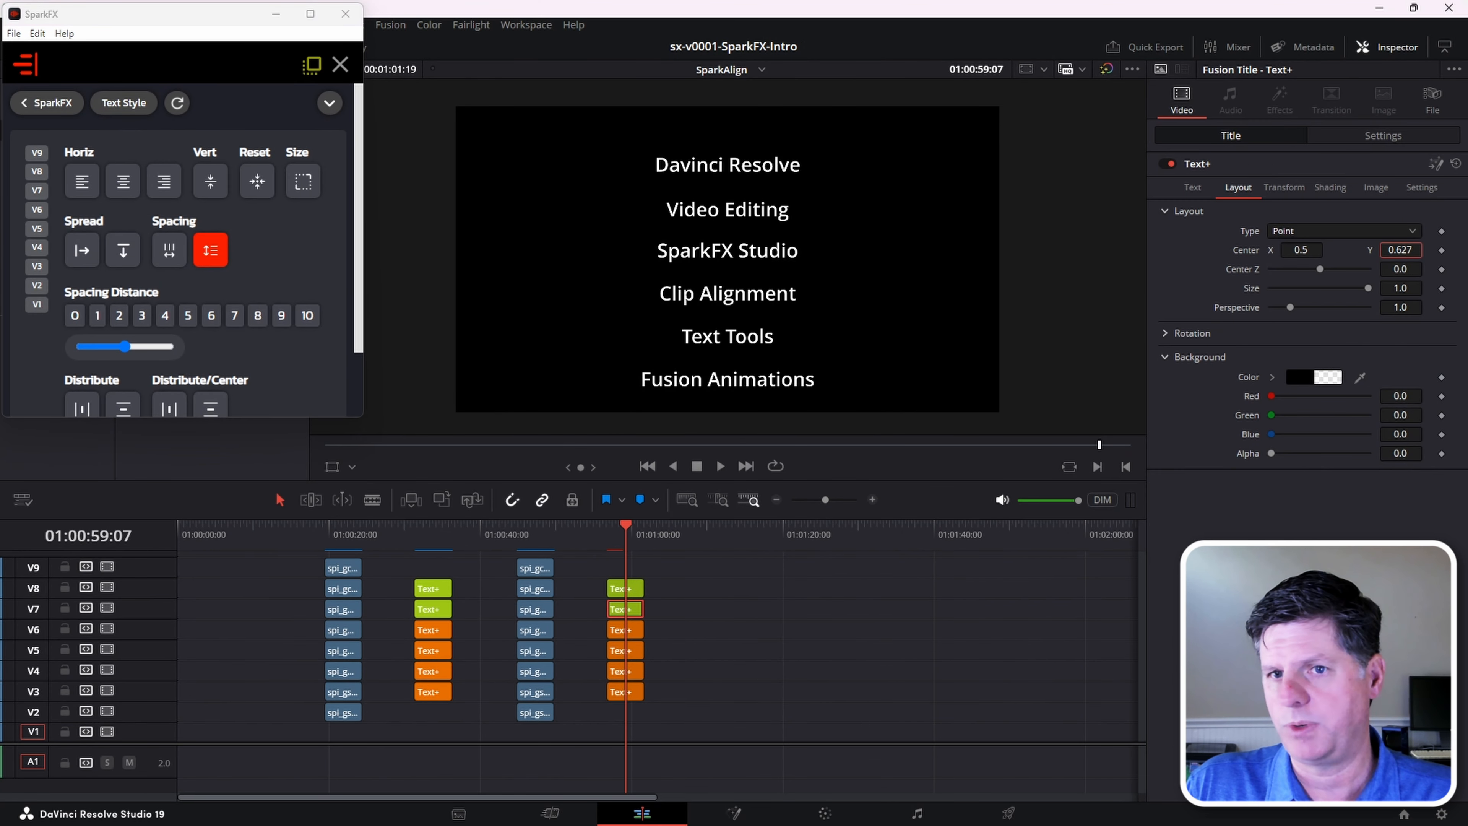
click(638, 665)
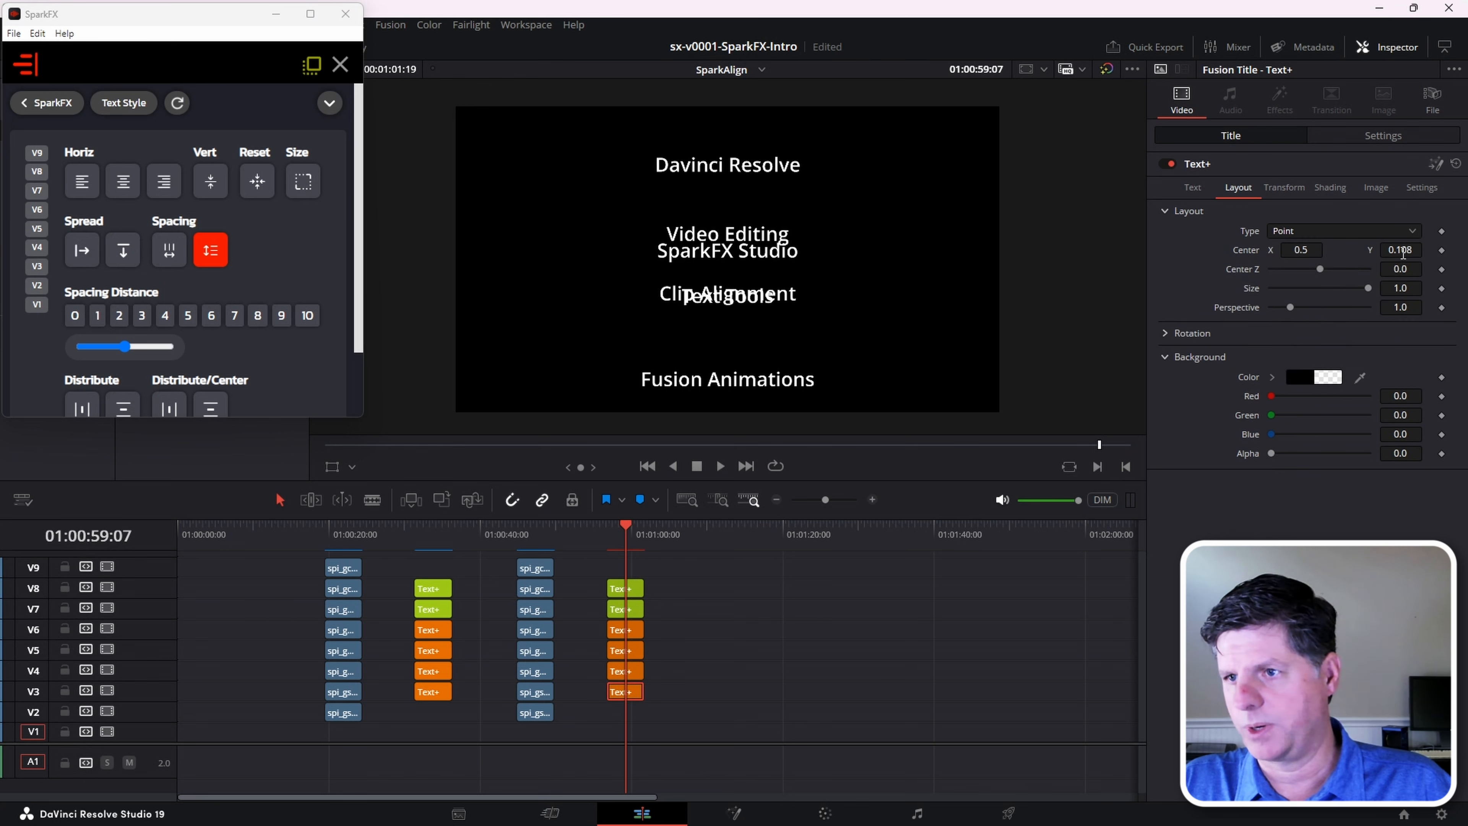
click(282, 315)
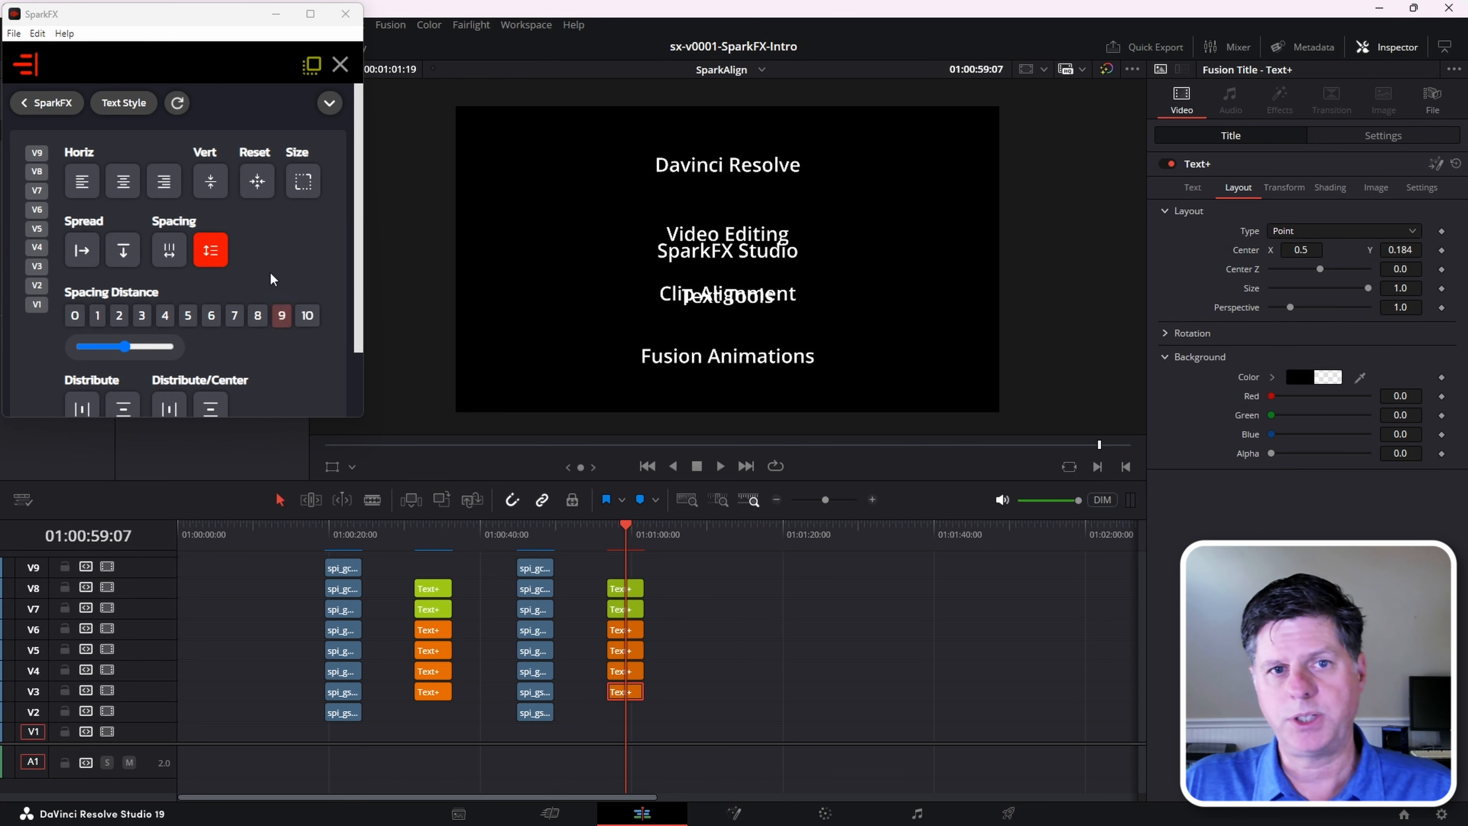
- Reset all the text clips to the frame center and set the Davinci Resolve title's center Y to 0.855
click(258, 185)
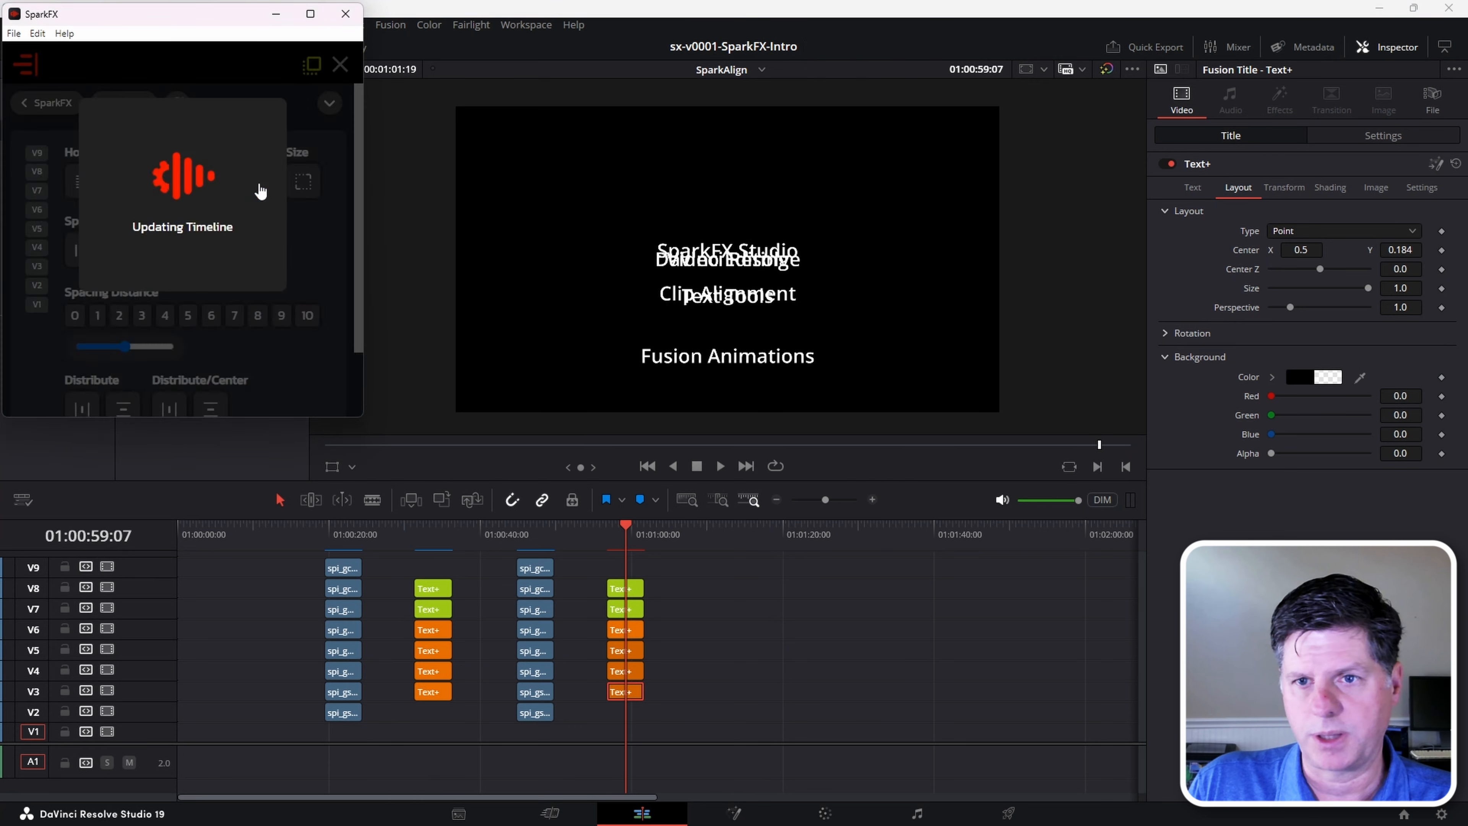
click(640, 588)
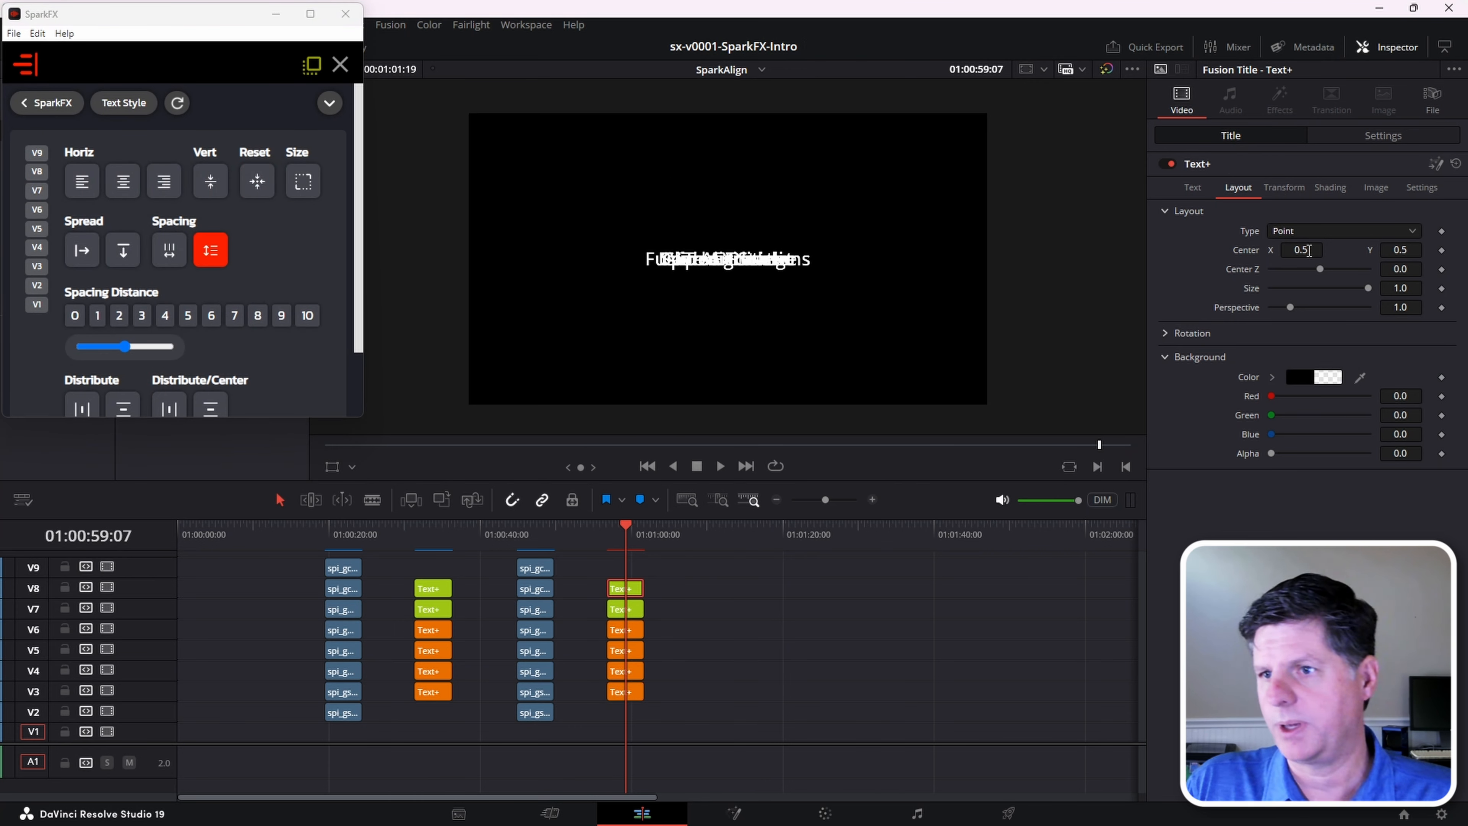
drag(1400, 250, 1427, 250)
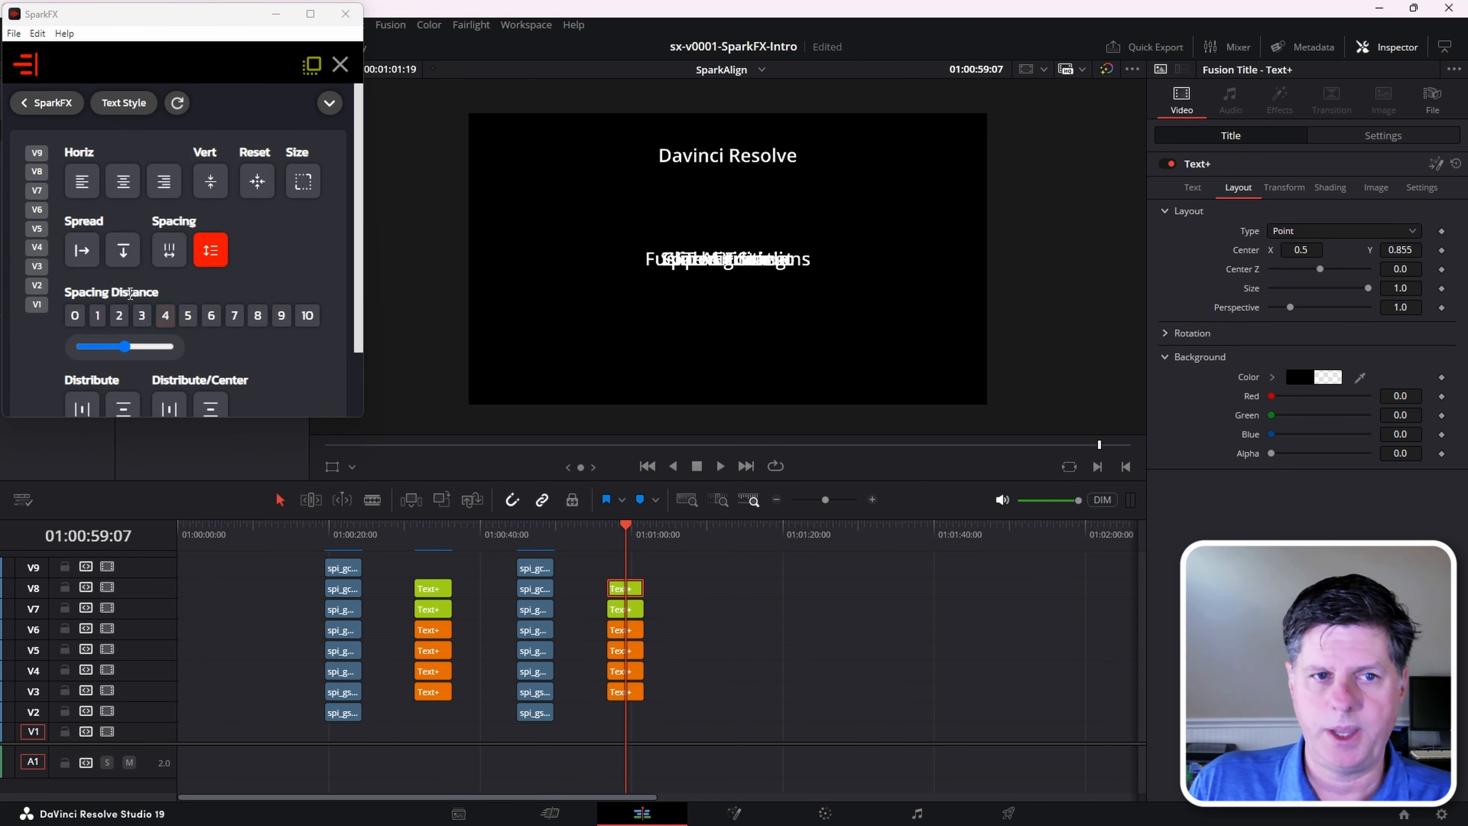
- Try vertical spacing distances 4, 1, 2, 3 and 5 on the text clips, adjusting the spacing scale as well
click(181, 318)
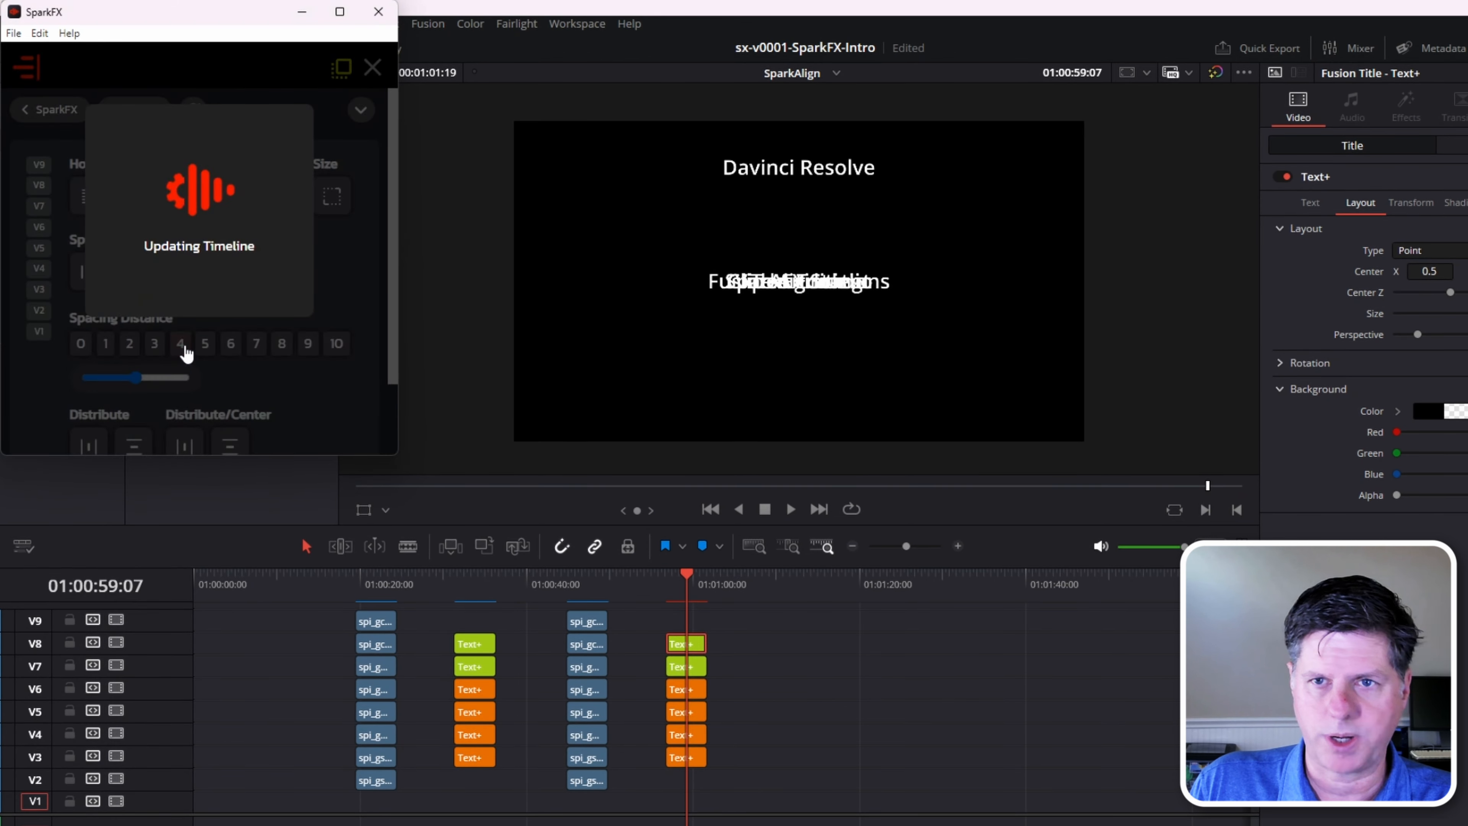
click(186, 444)
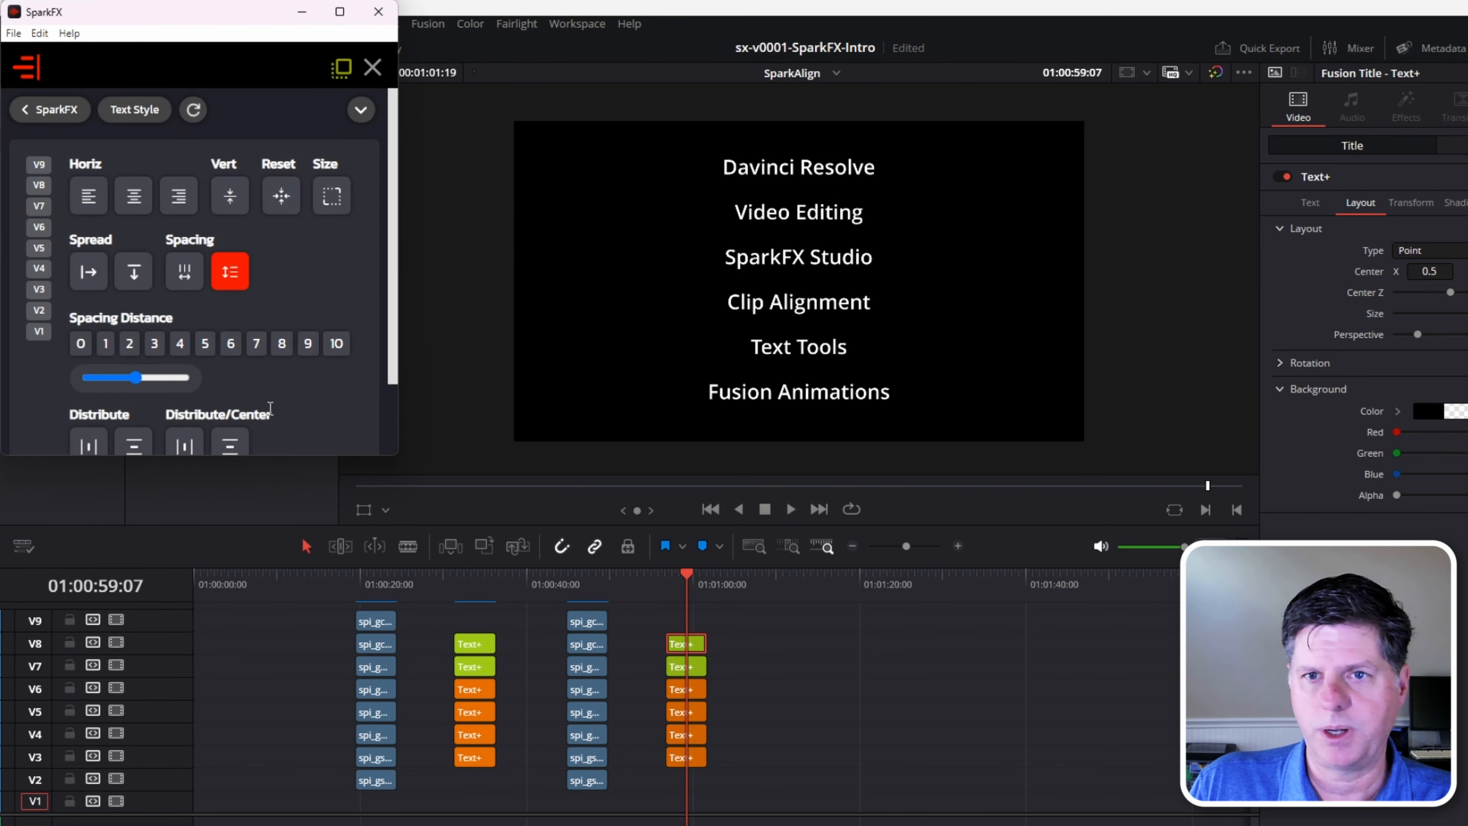
click(162, 347)
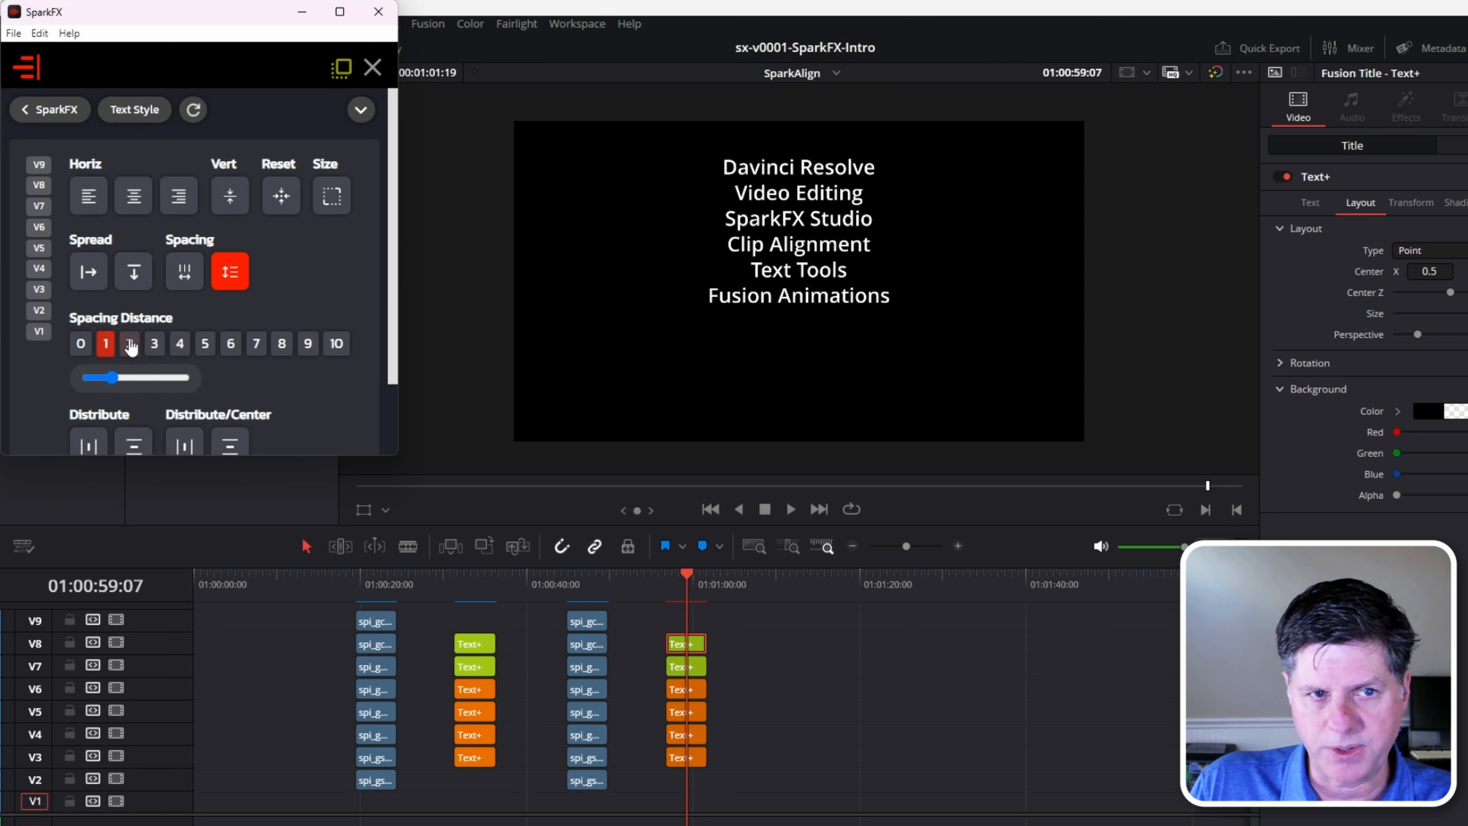
click(129, 344)
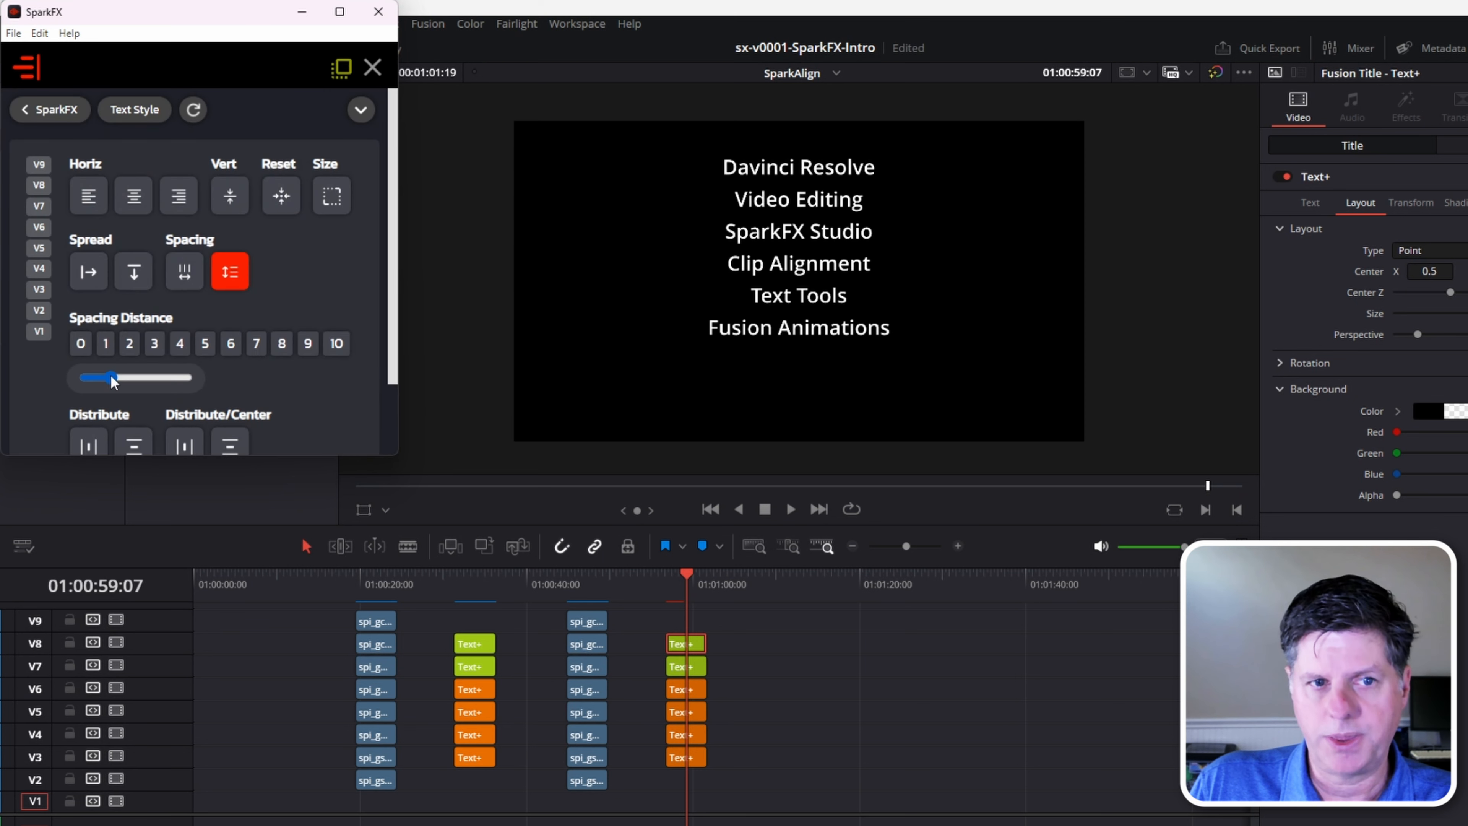
drag(112, 377, 123, 381)
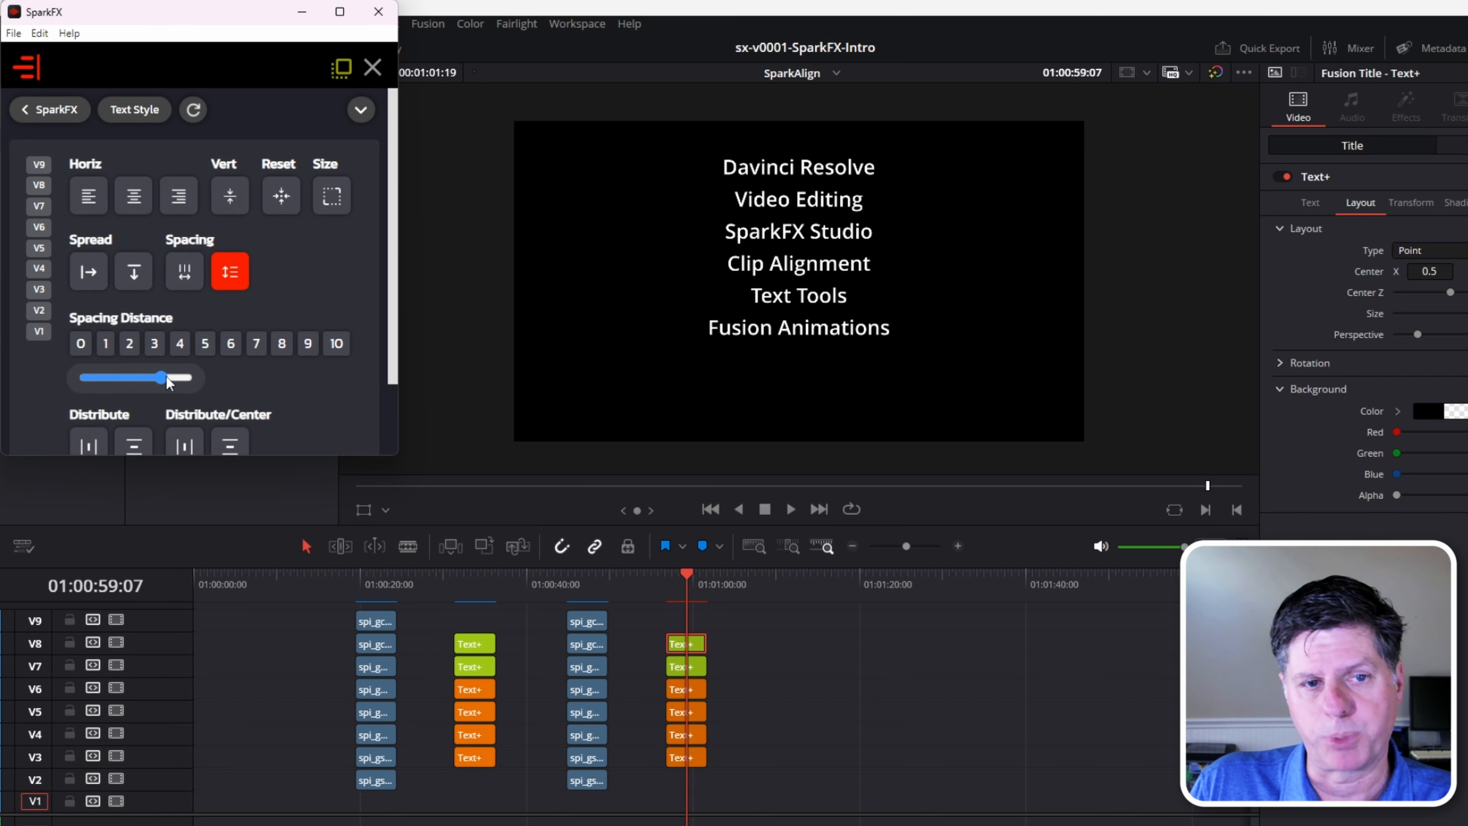
click(180, 345)
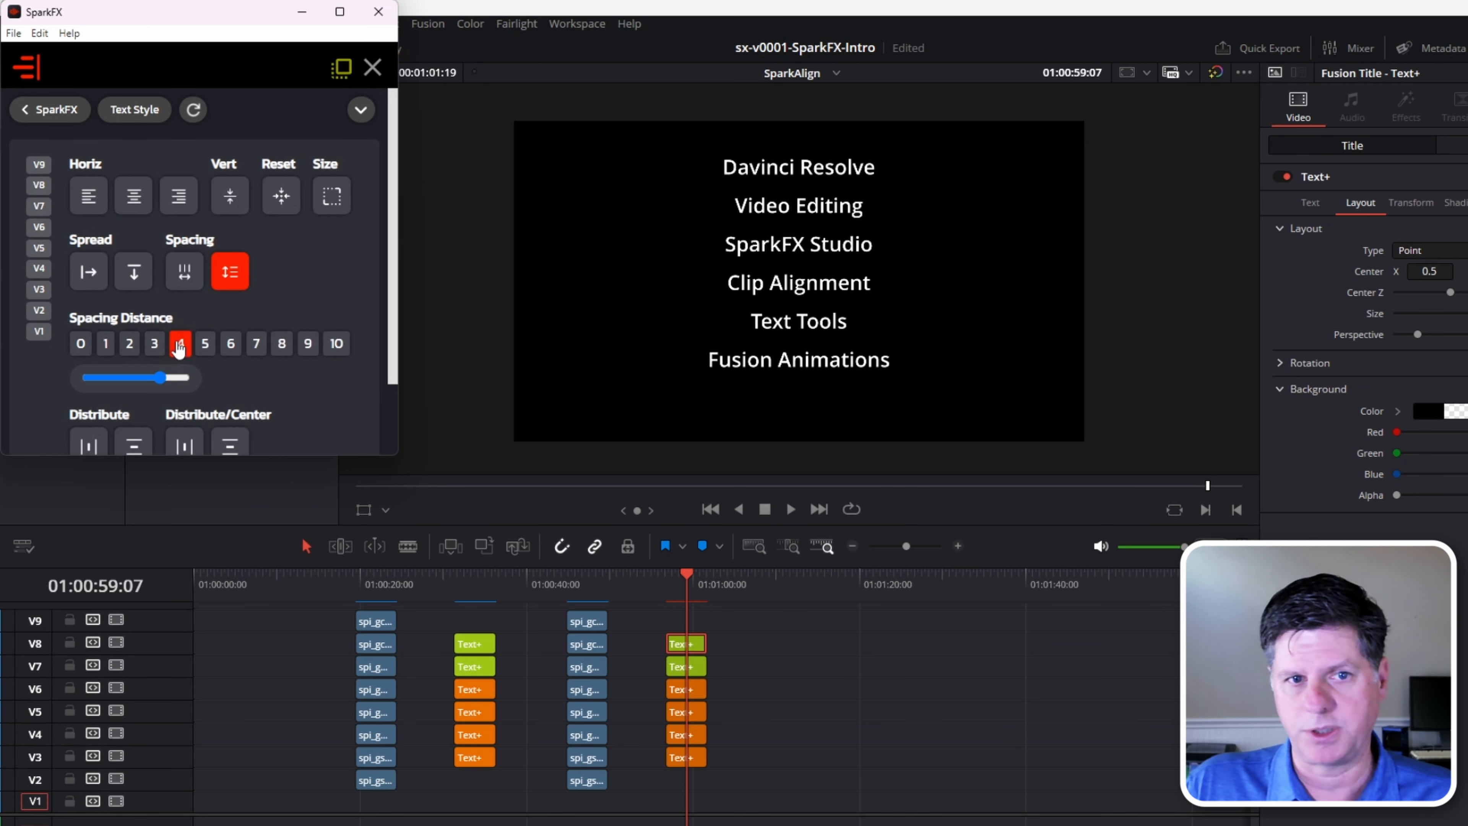
click(178, 346)
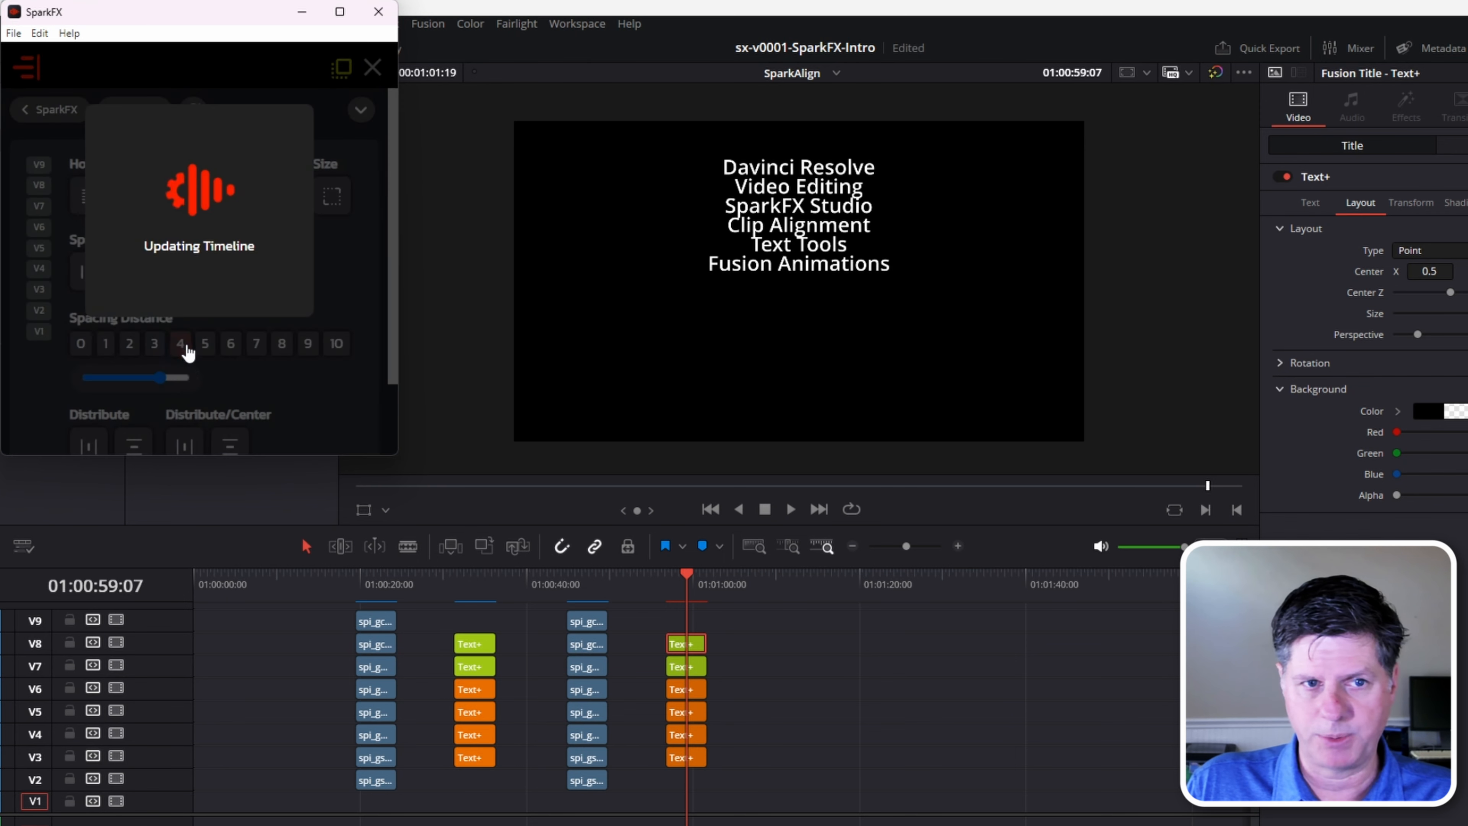
click(156, 346)
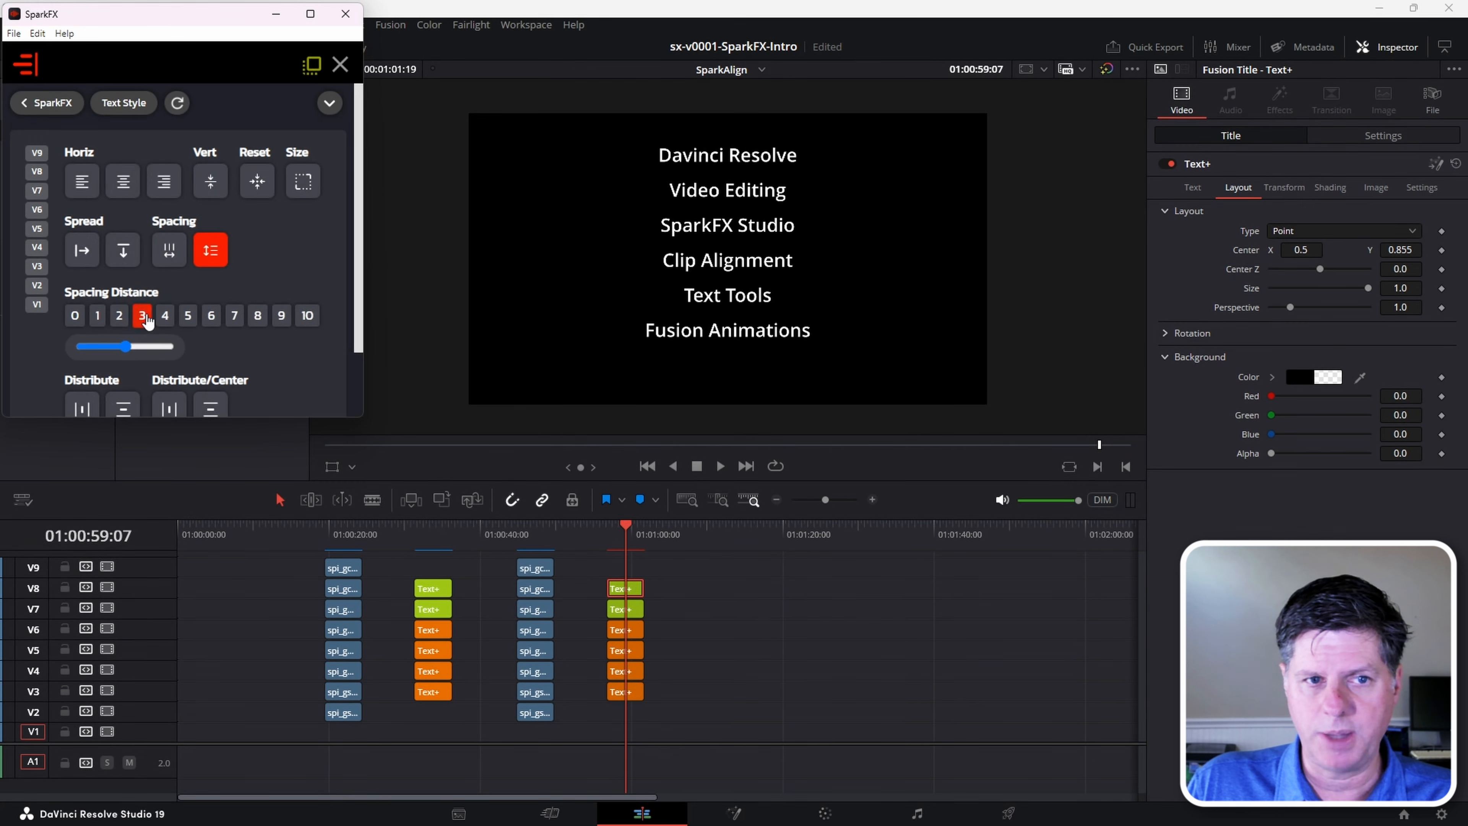
click(188, 327)
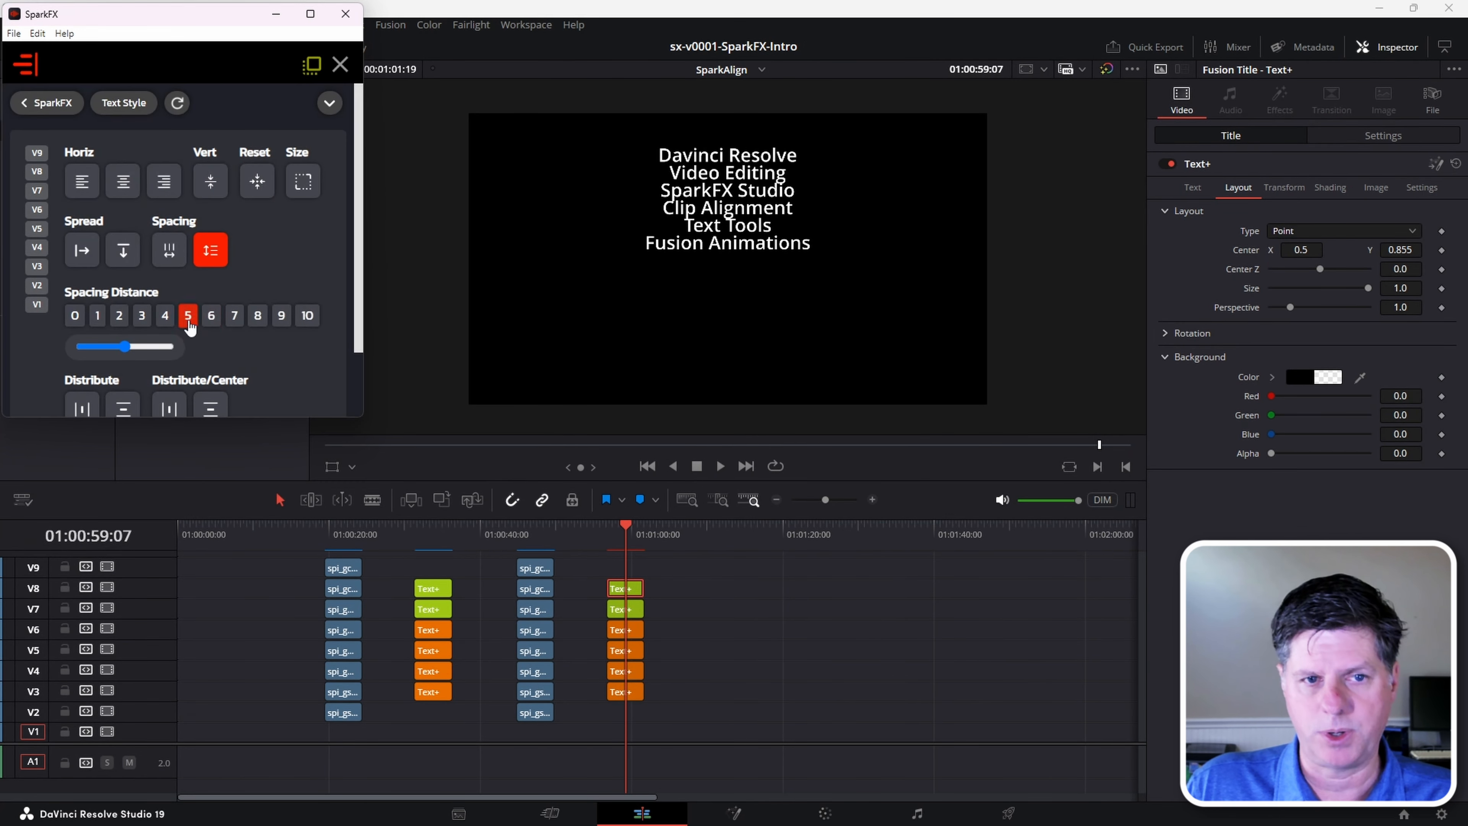
- Left-align the stacked text clips horizontally with the Davinci Resolve title
click(86, 193)
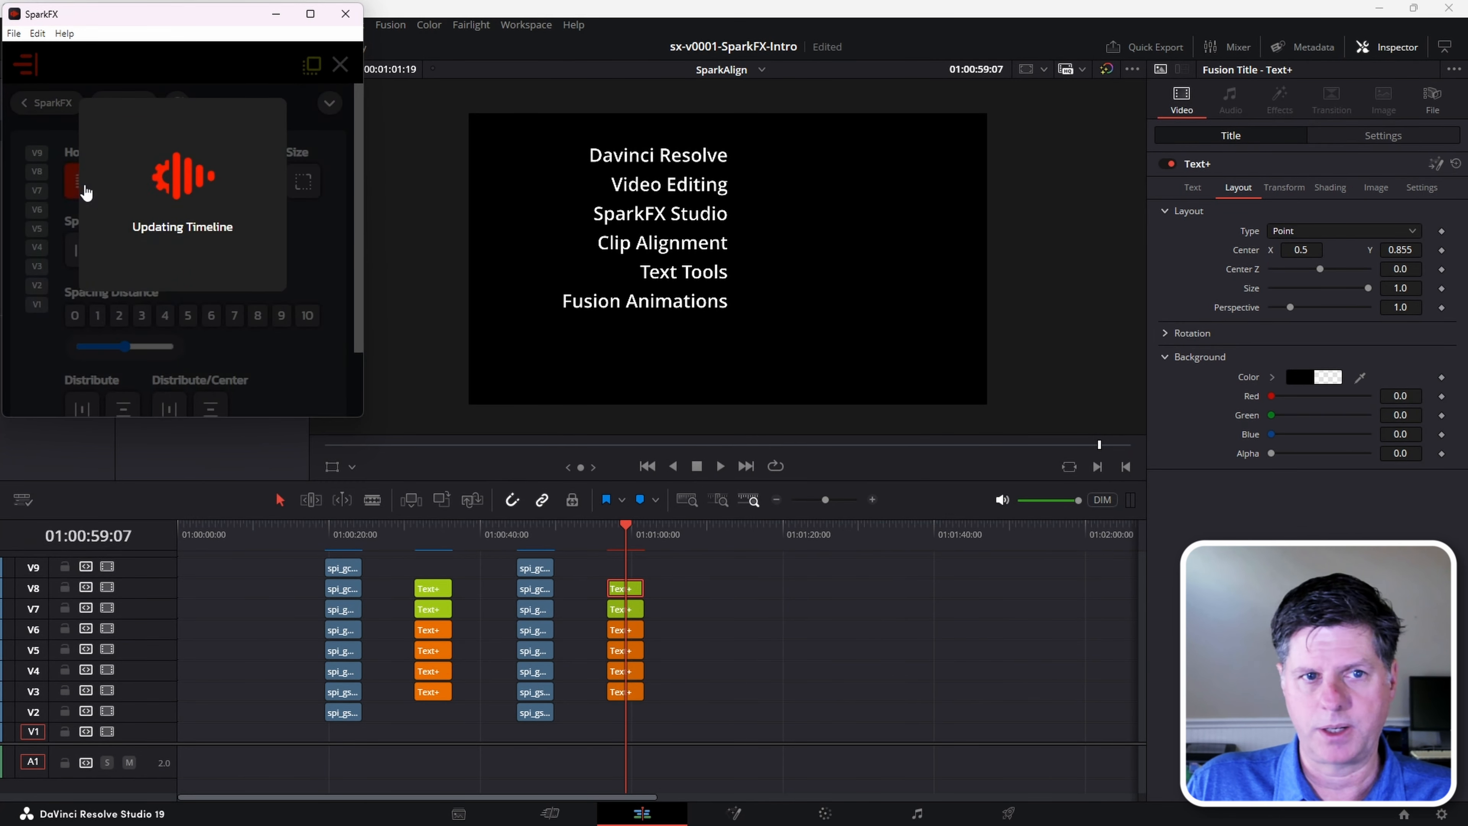
click(96, 329)
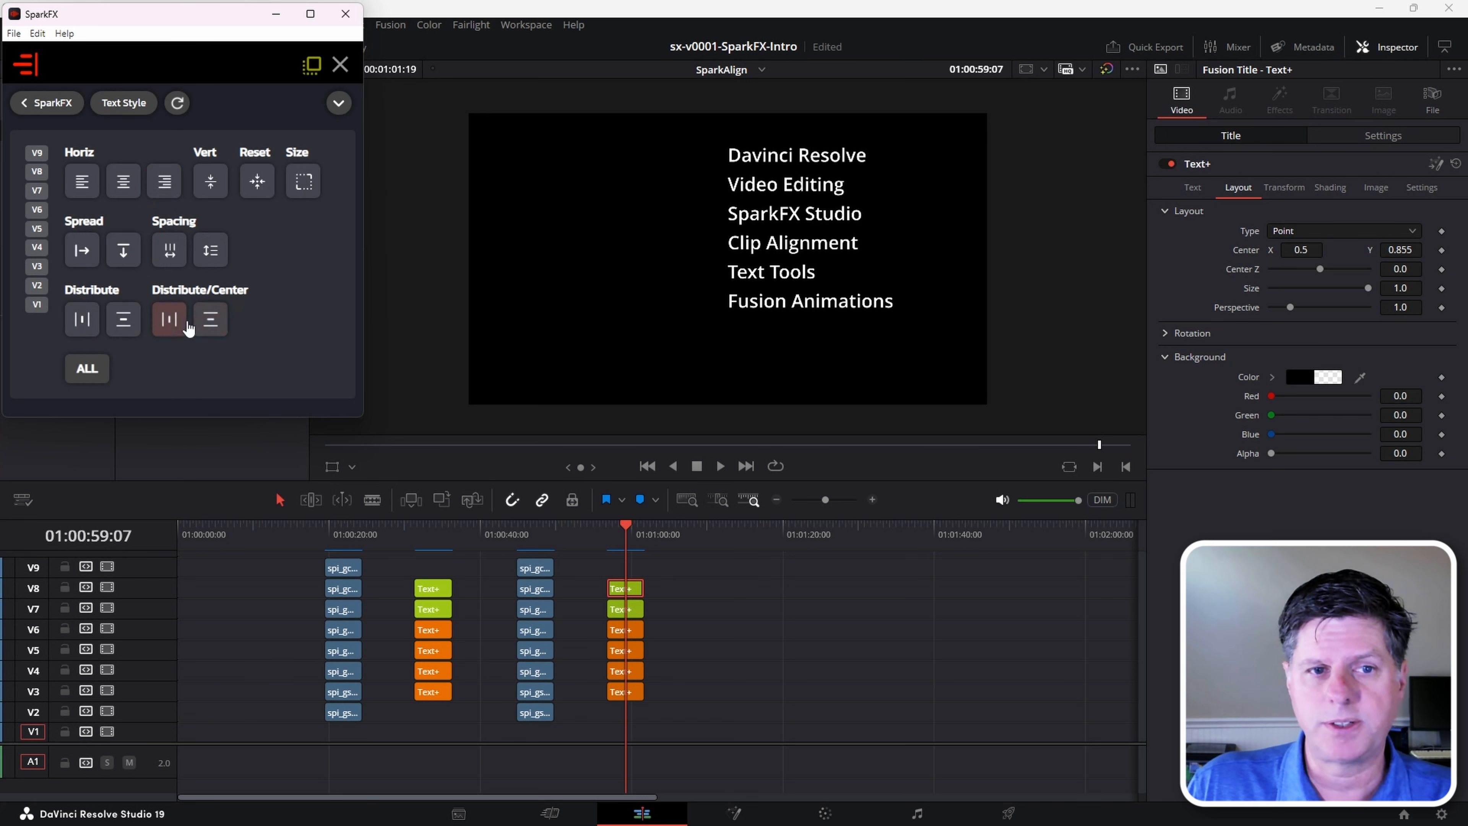
click(627, 588)
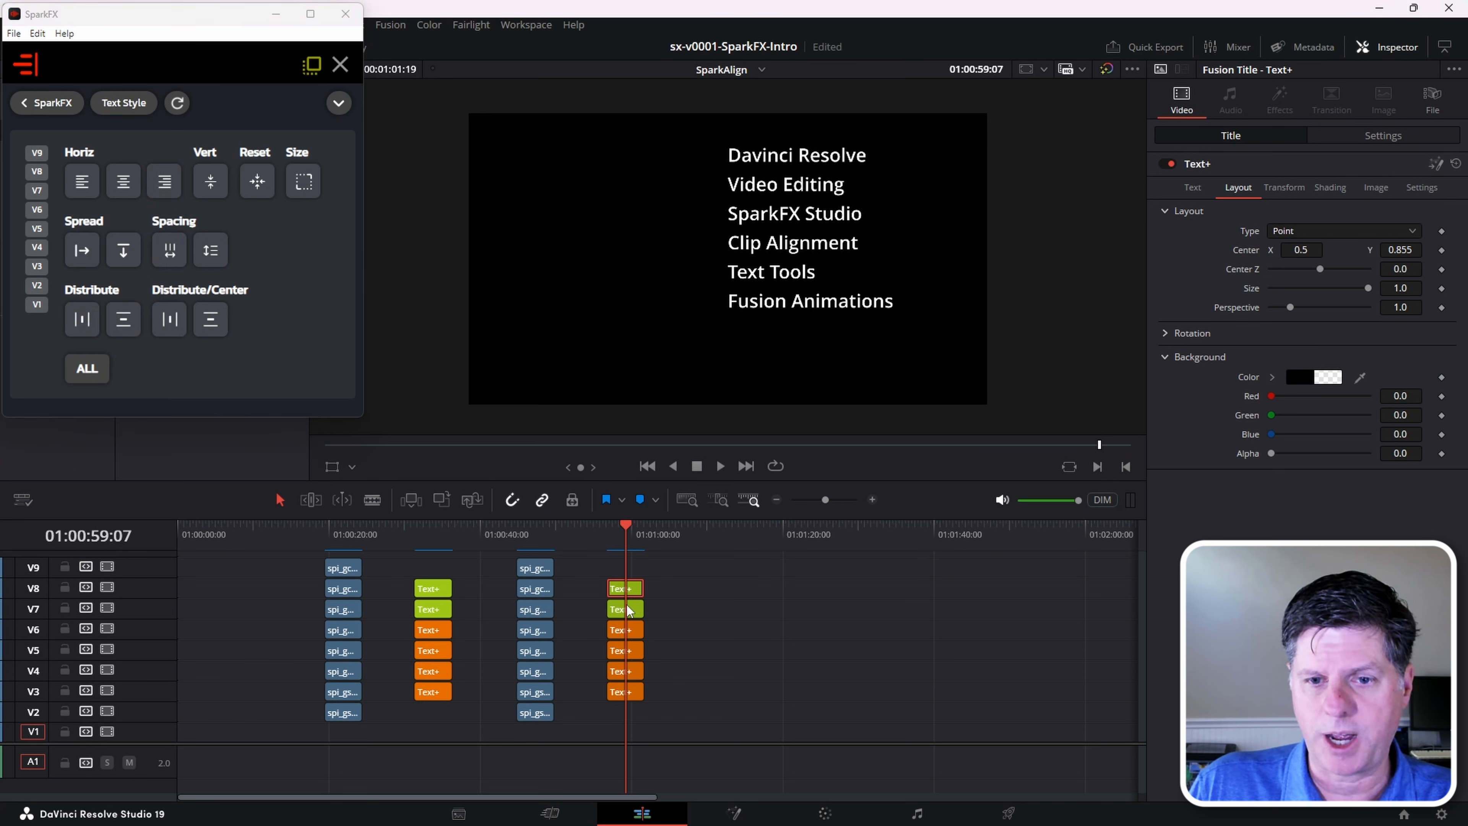
- Set the Fusion Animations title's center Y to 0.455 and distribute the text clips evenly between the first and last titles vertically
click(623, 696)
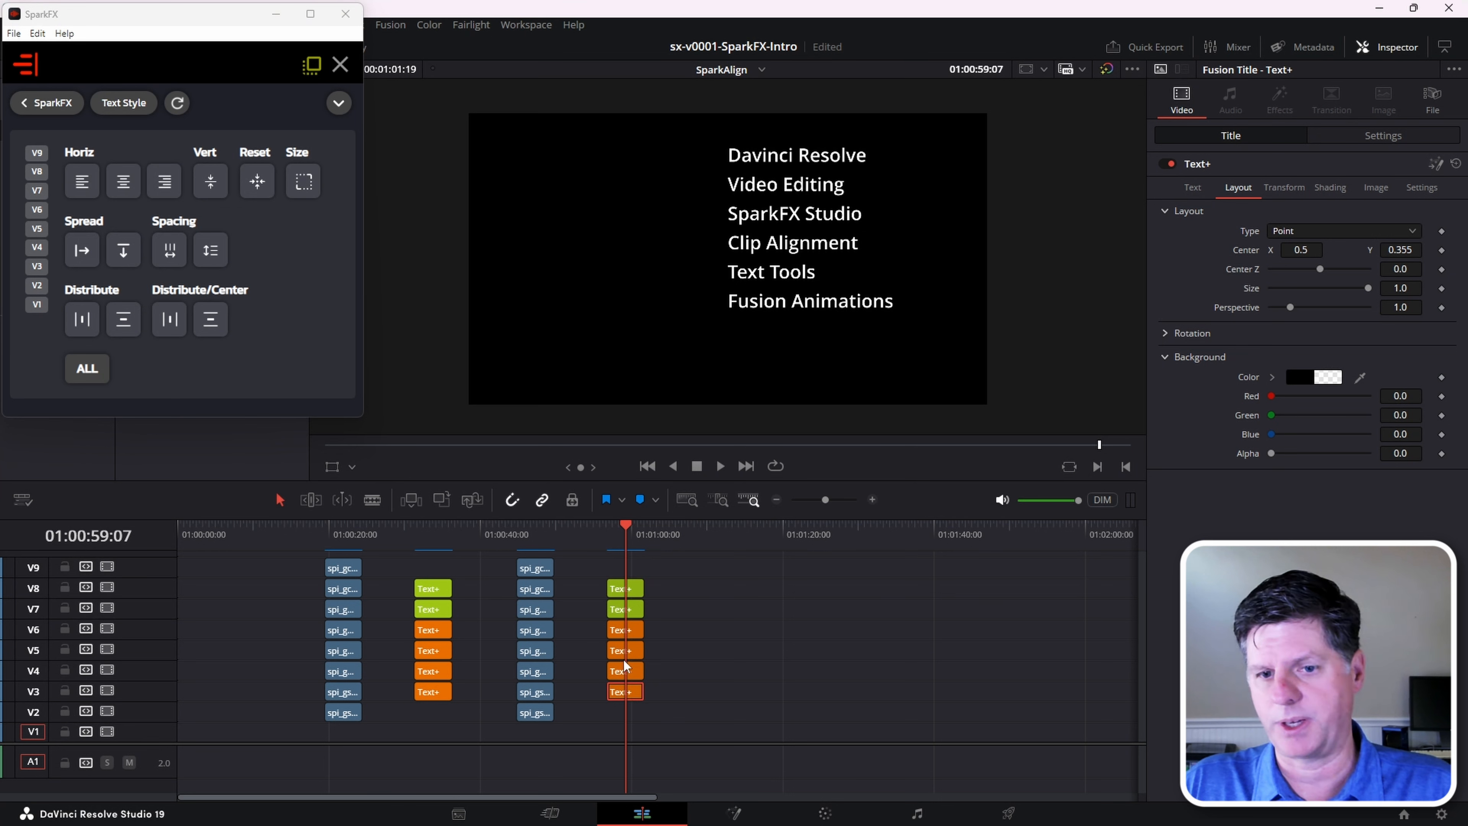
drag(1404, 249, 1426, 250)
click(185, 318)
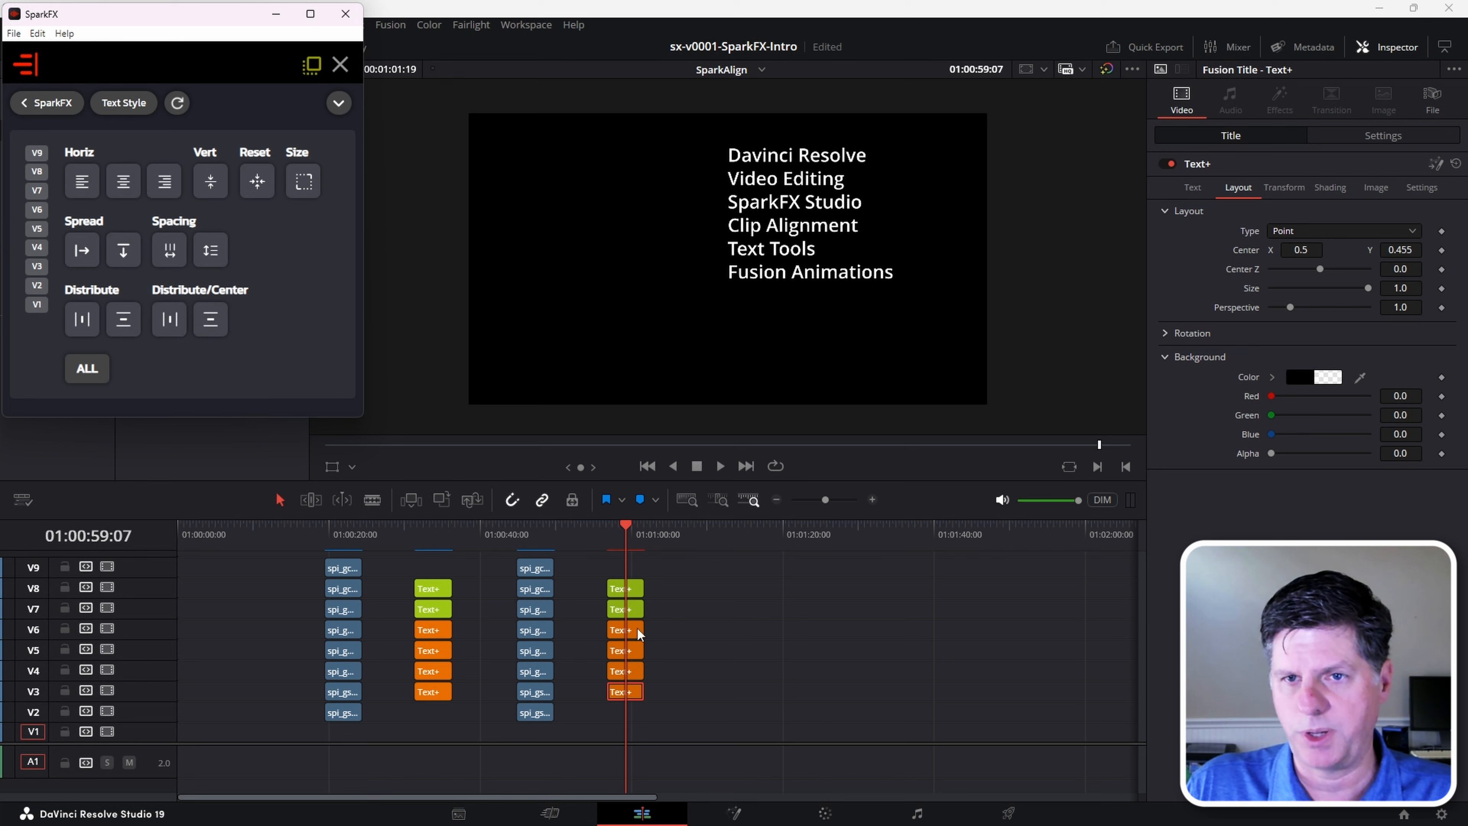
- Center-align the text clips horizontally with the Davinci Resolve title
click(630, 589)
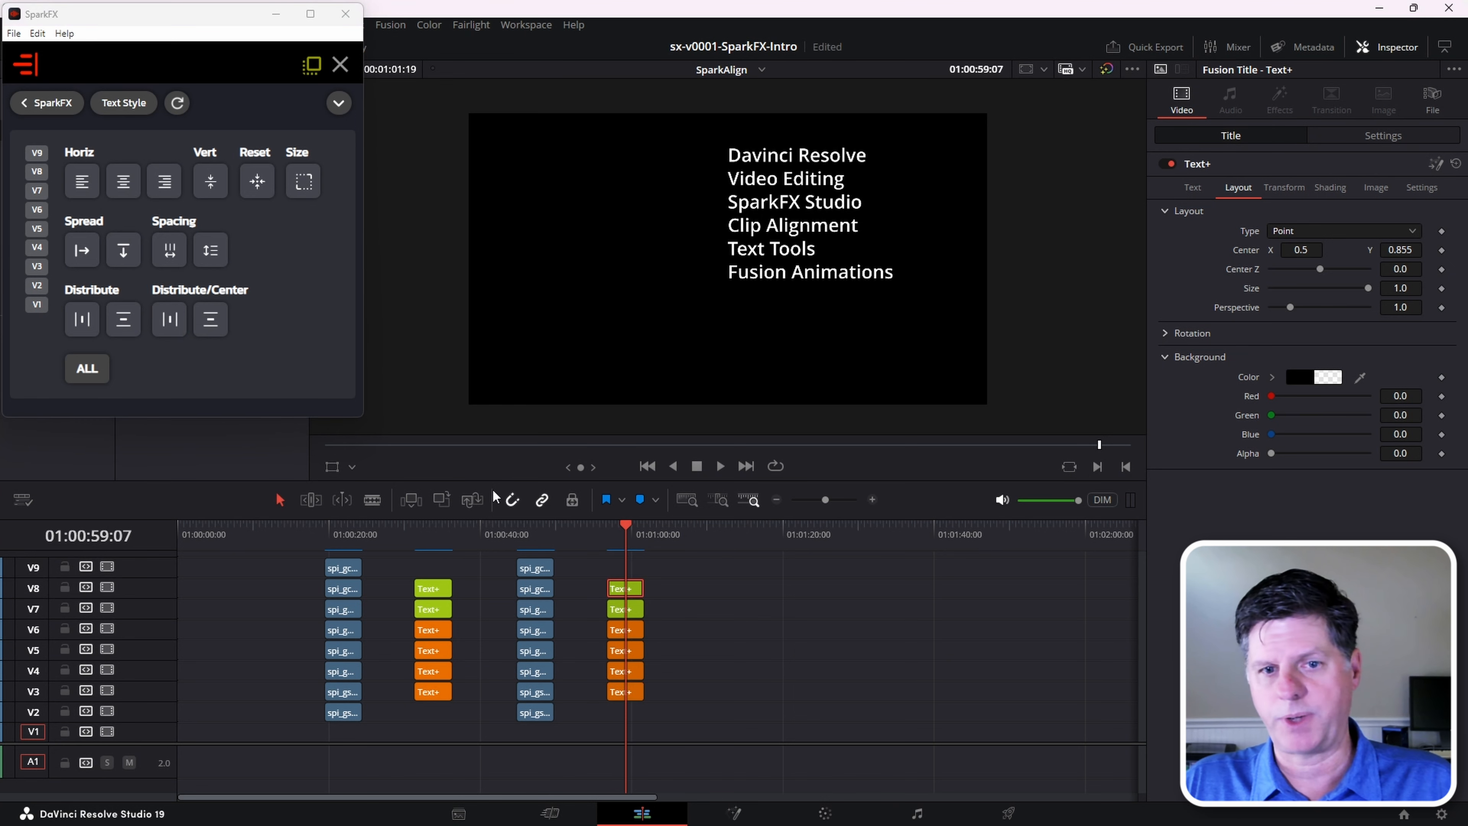
click(126, 184)
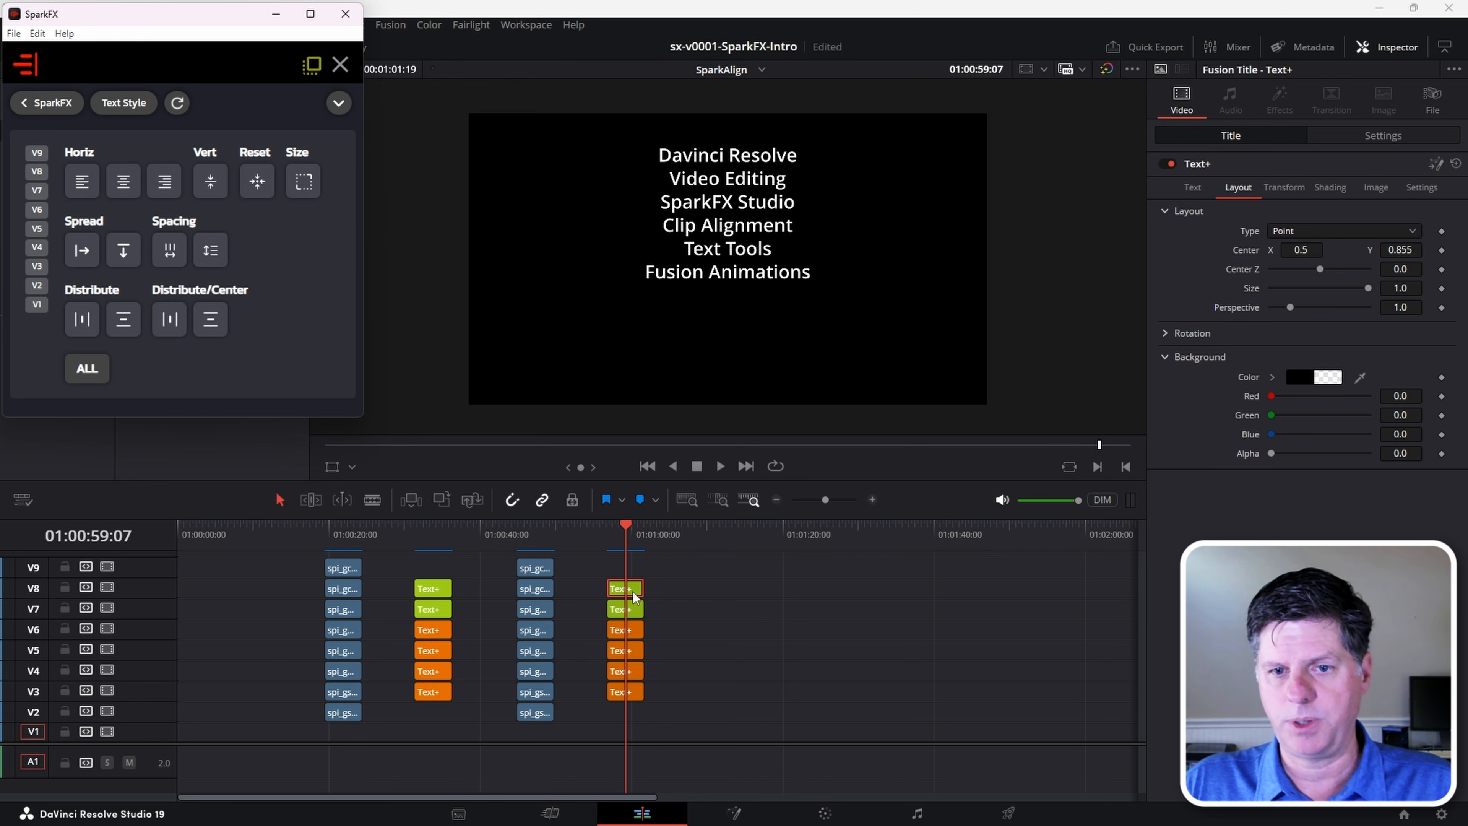
- Raise the Davinci Resolve title, set the Fusion Animations title's center Y to 0.367, and distribute the text clips vertically between them
drag(1400, 249, 1299, 275)
click(623, 693)
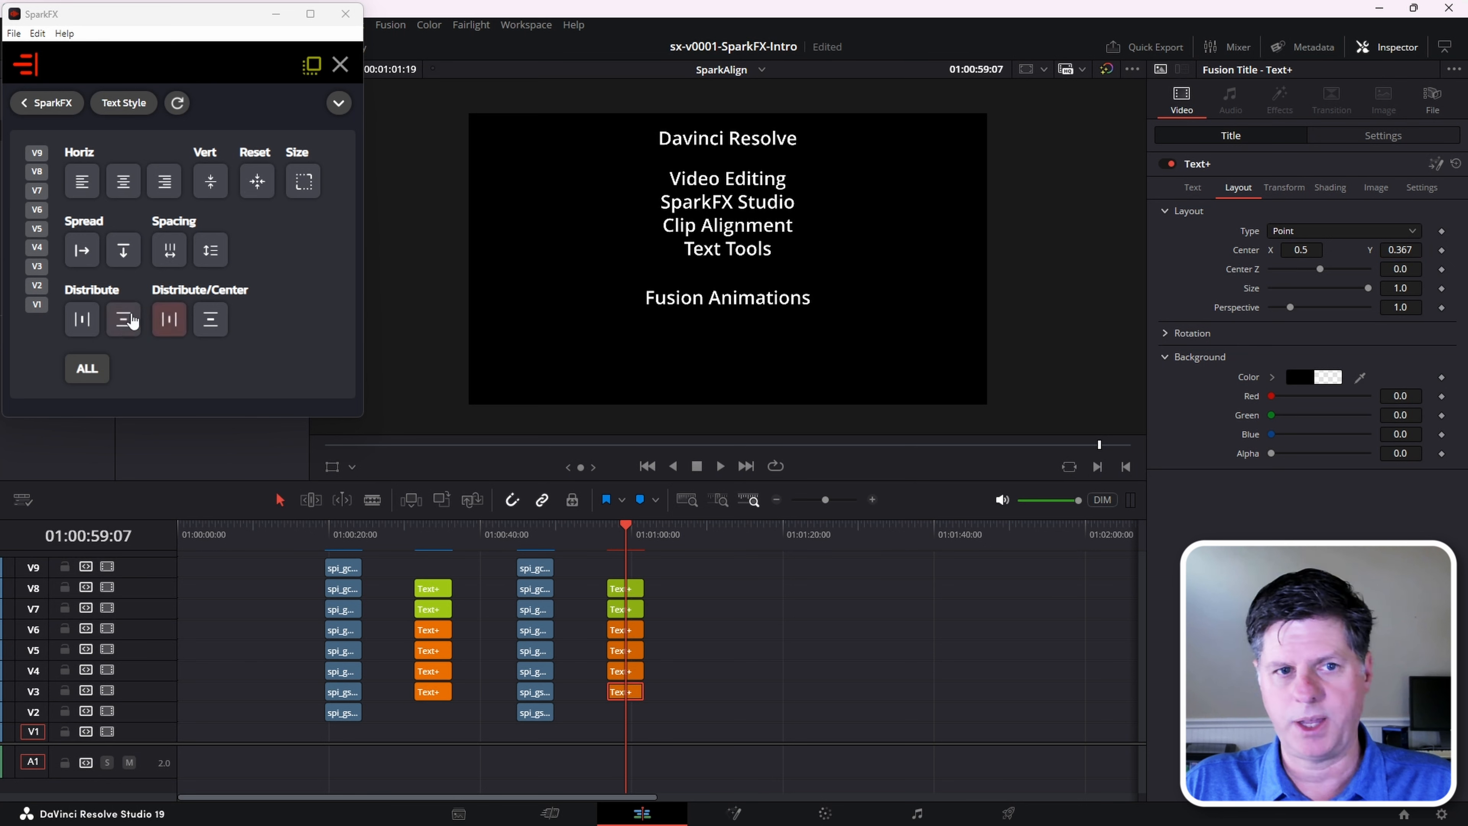
click(134, 323)
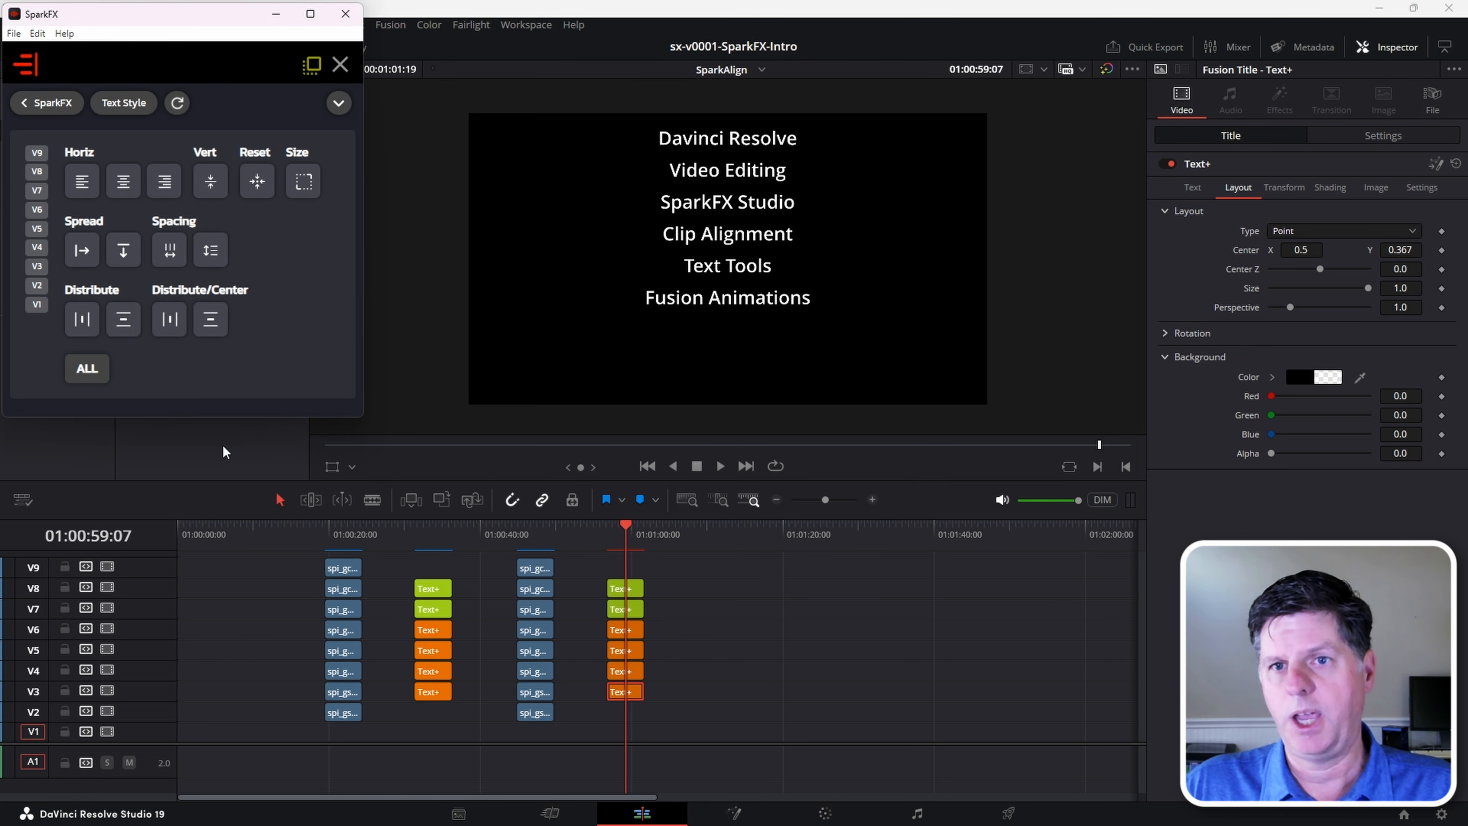
- Set the Fusion Animations title's center Y to 0.432, and distribute the text clips vertically while centering the group in the frame
click(211, 320)
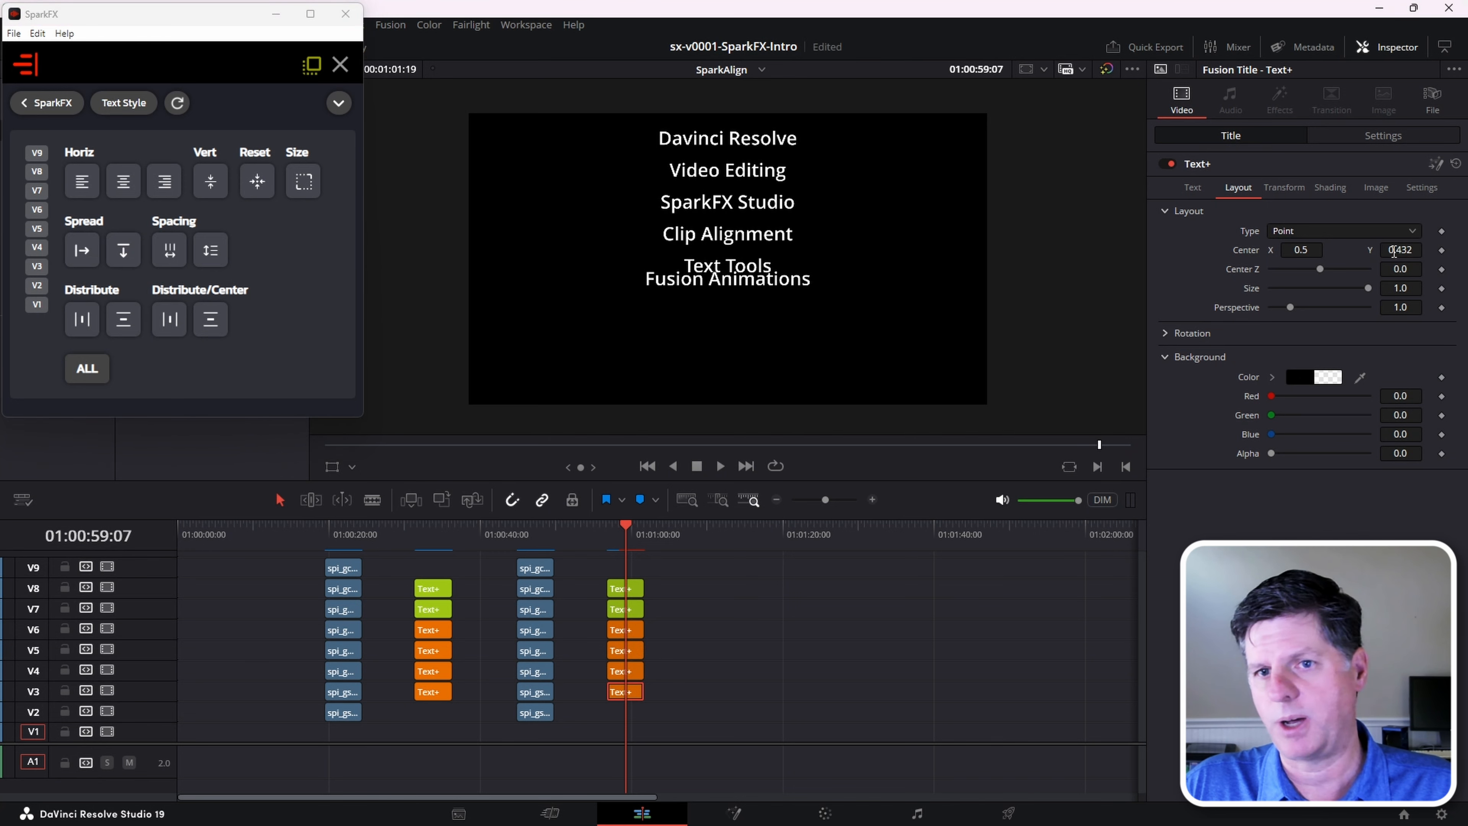
click(202, 329)
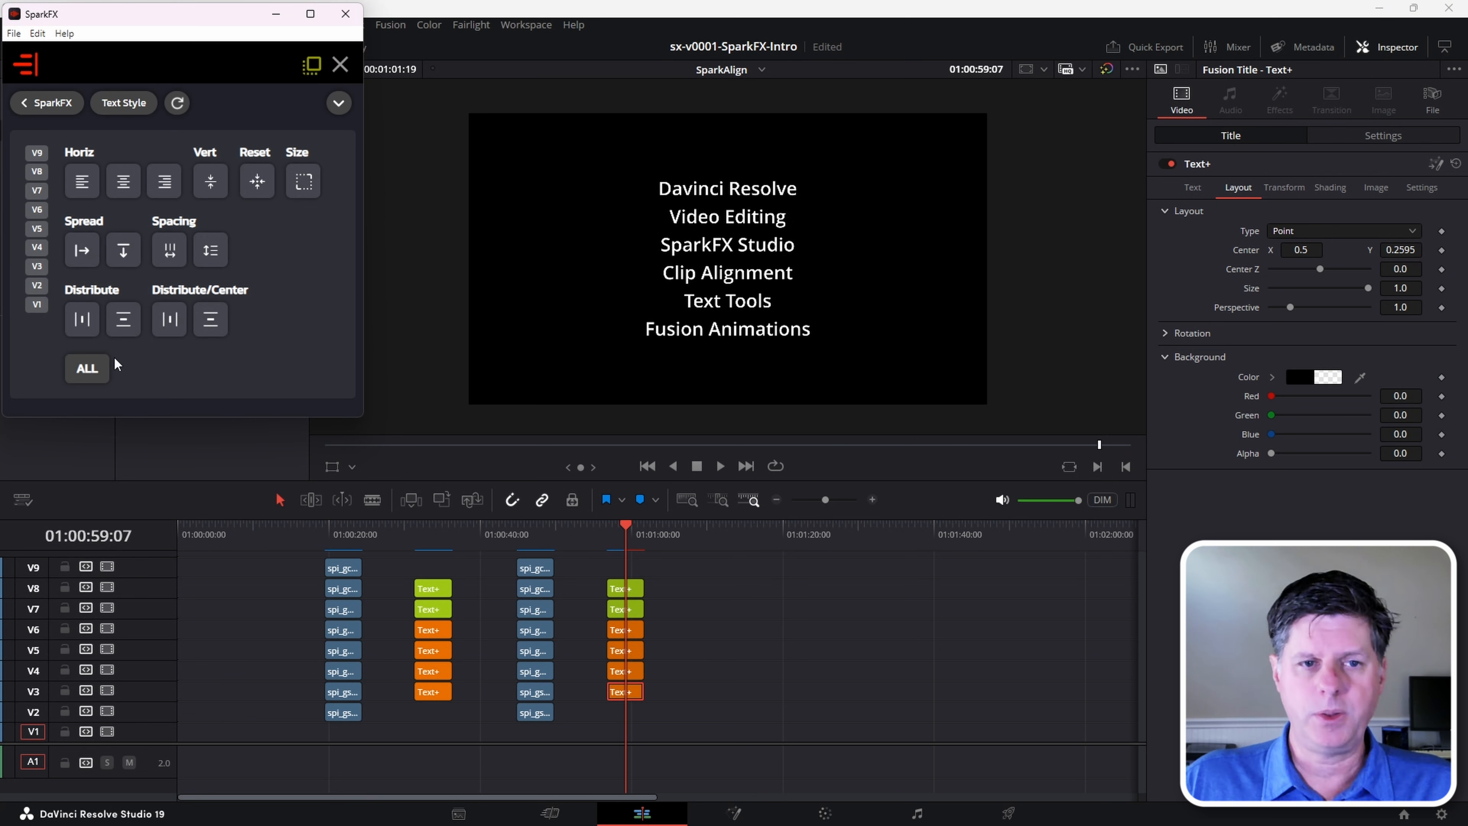
- Limit the alignment to orange clips and right-align the orange text clips horizontally
click(101, 369)
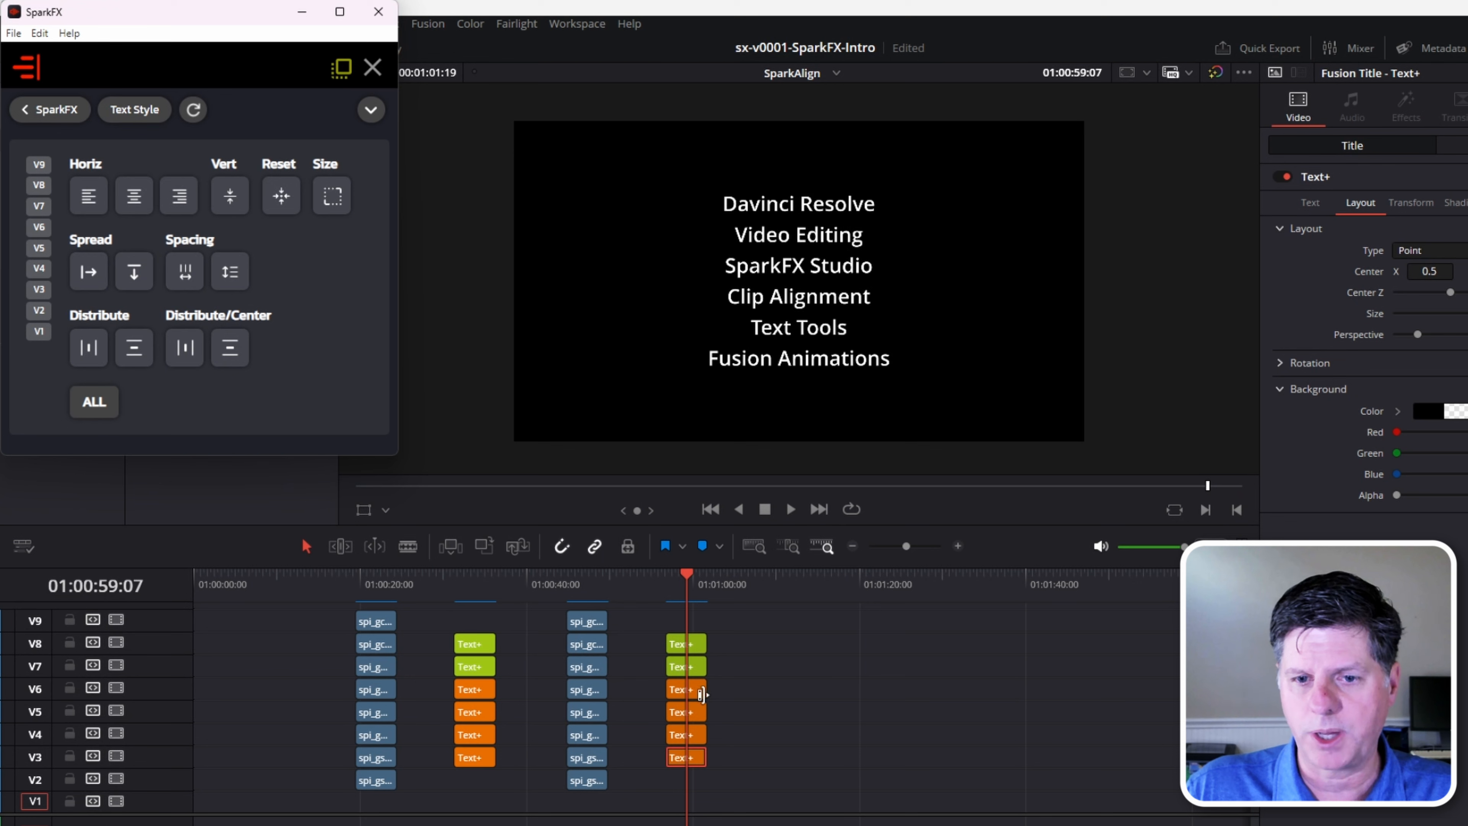
click(94, 401)
scroll(186, 383, down, 1)
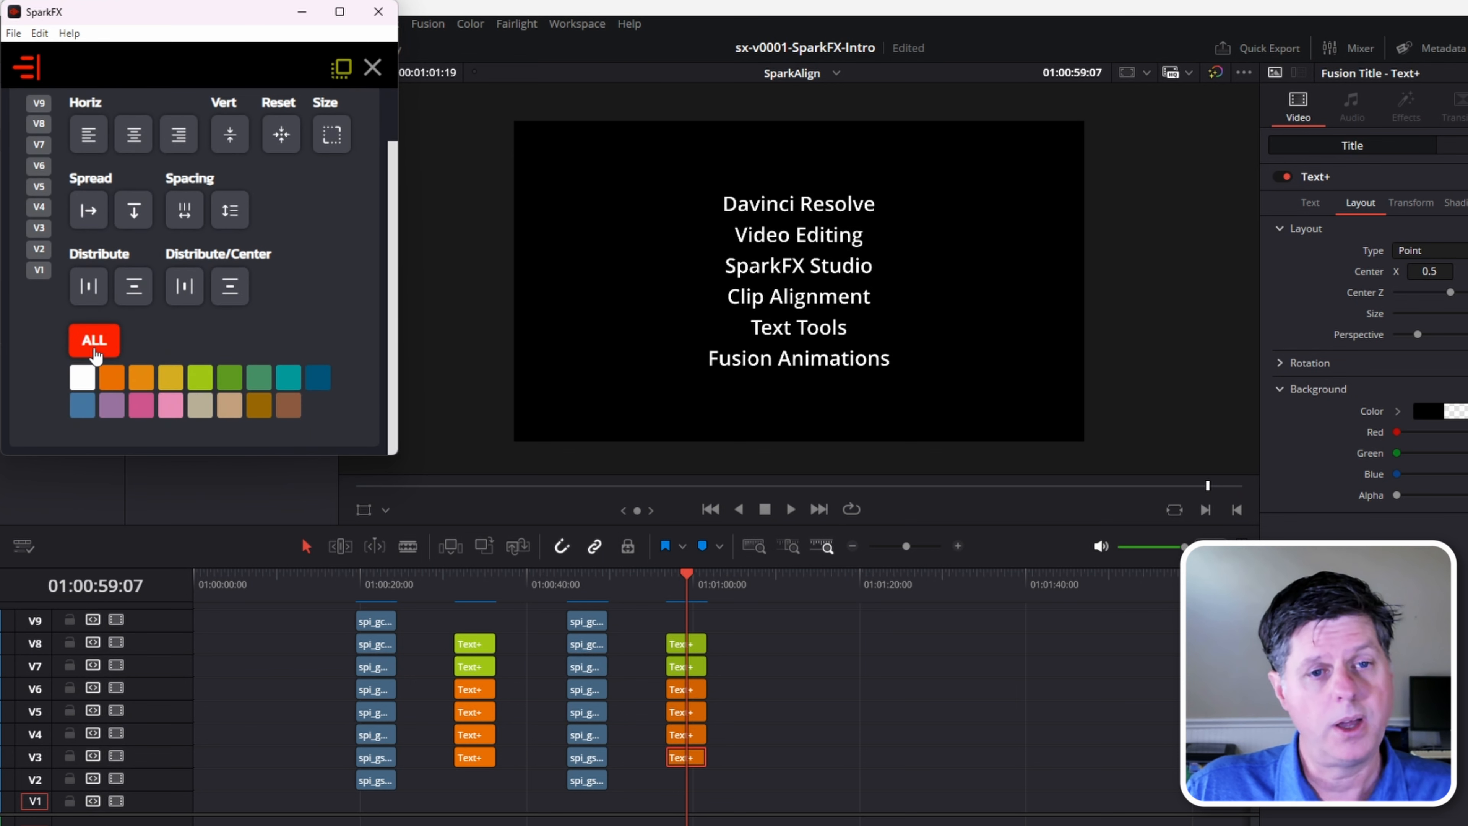
click(143, 377)
click(112, 377)
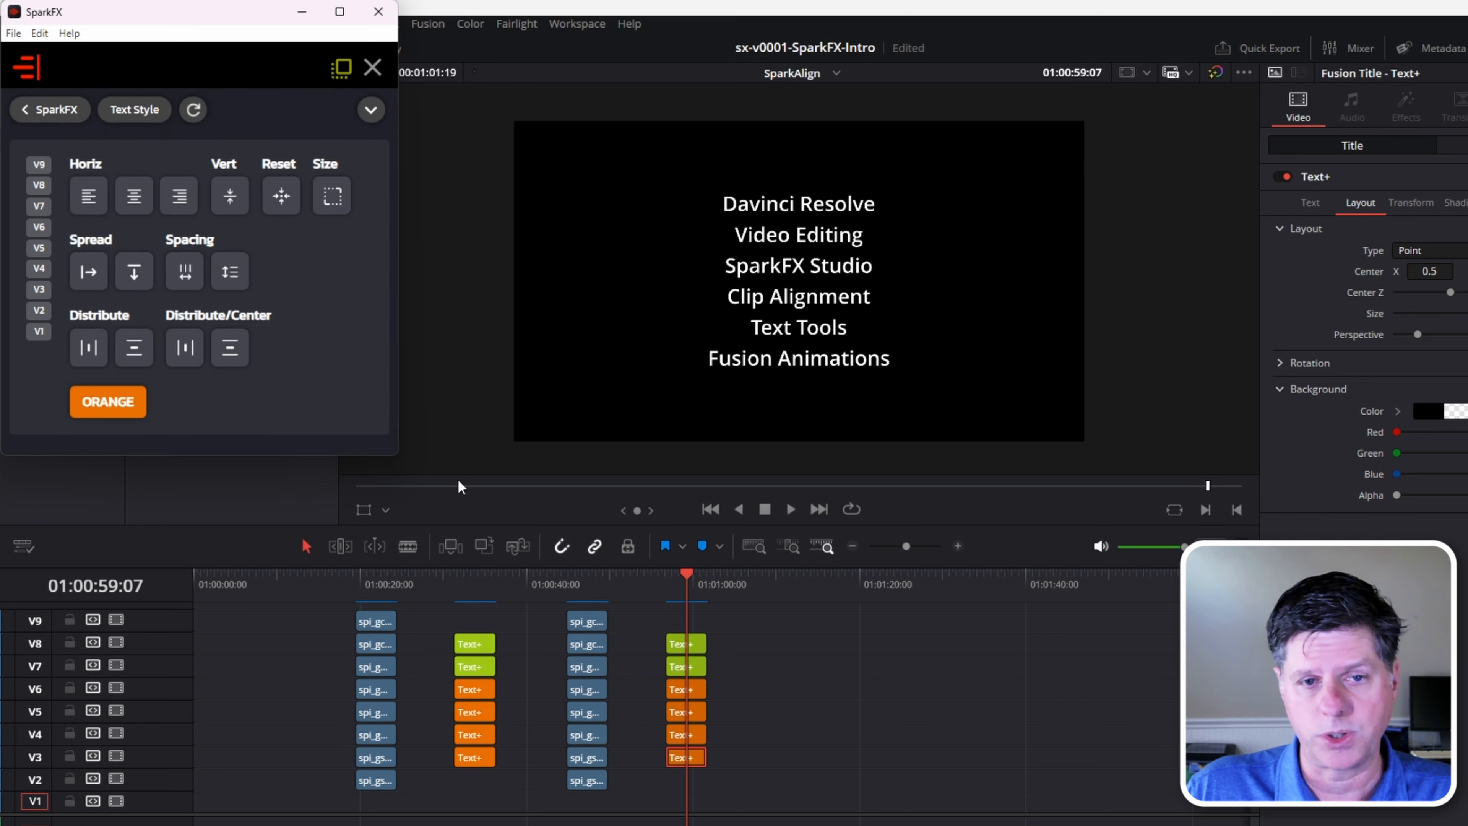
click(179, 196)
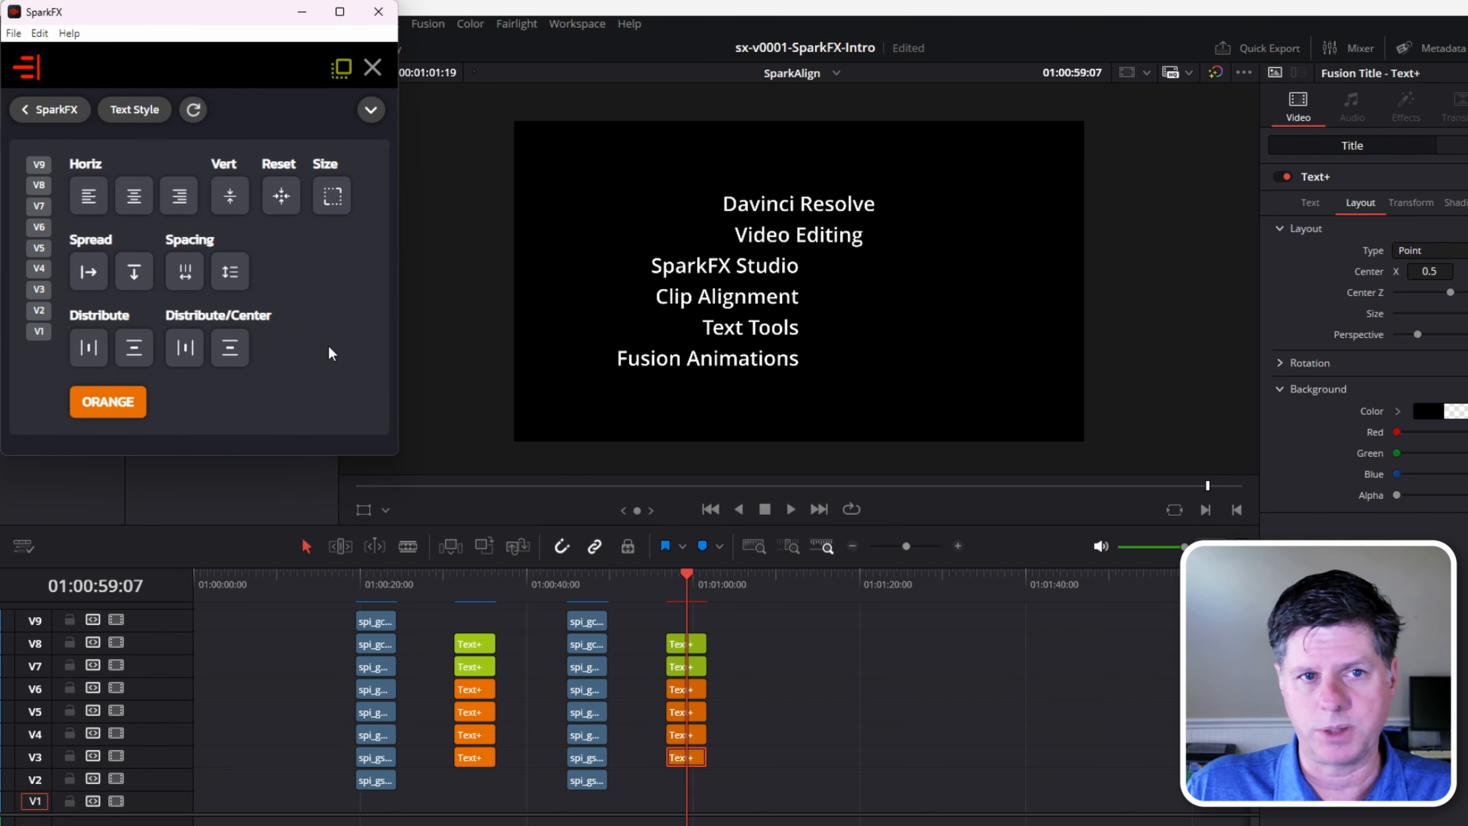
- Left-align the orange text clips with the SparkFX Studio title at center X 0.325, and again at center X 0.13
click(697, 688)
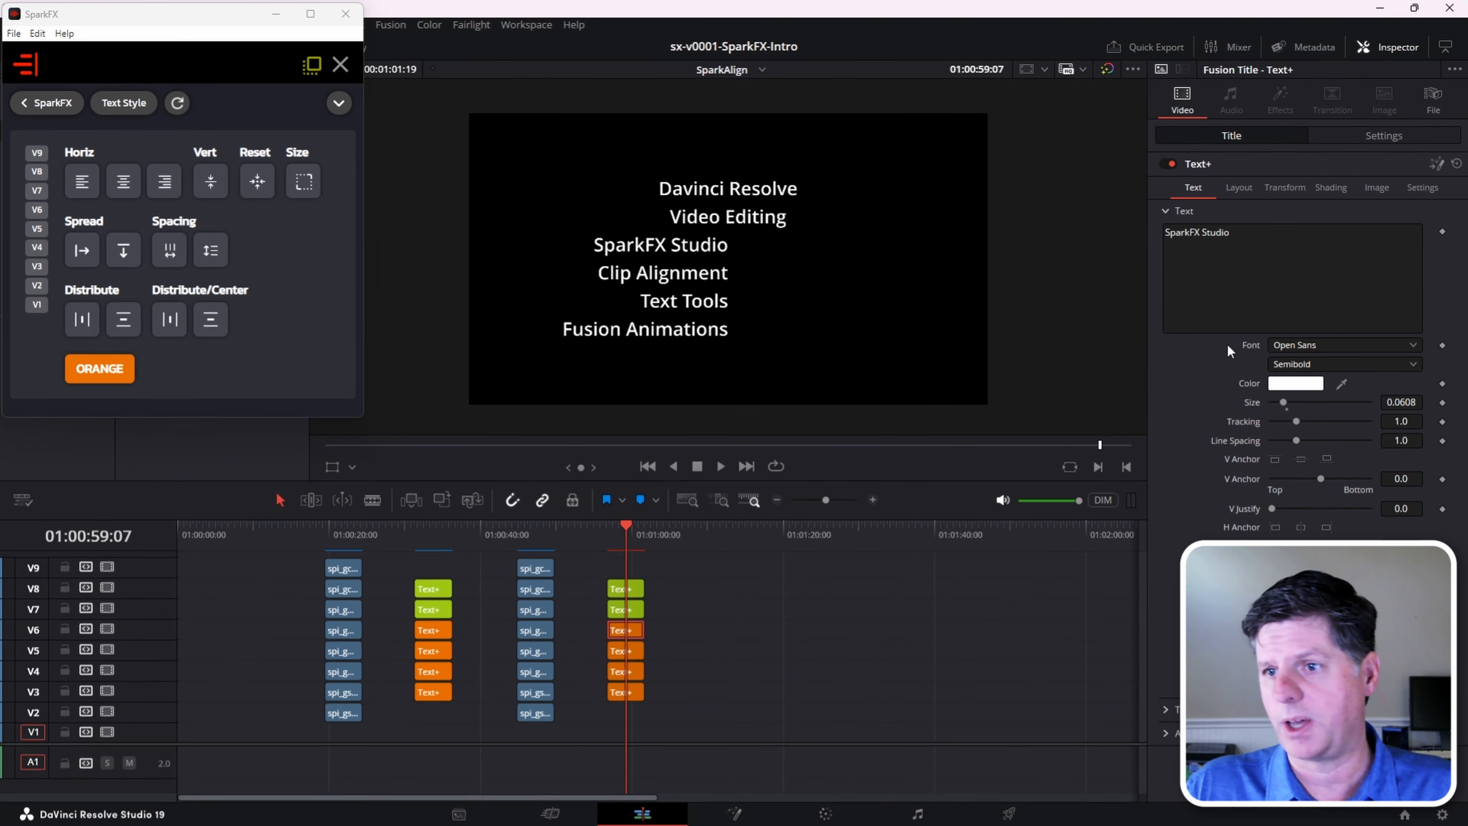
click(1245, 188)
drag(1302, 250, 1200, 250)
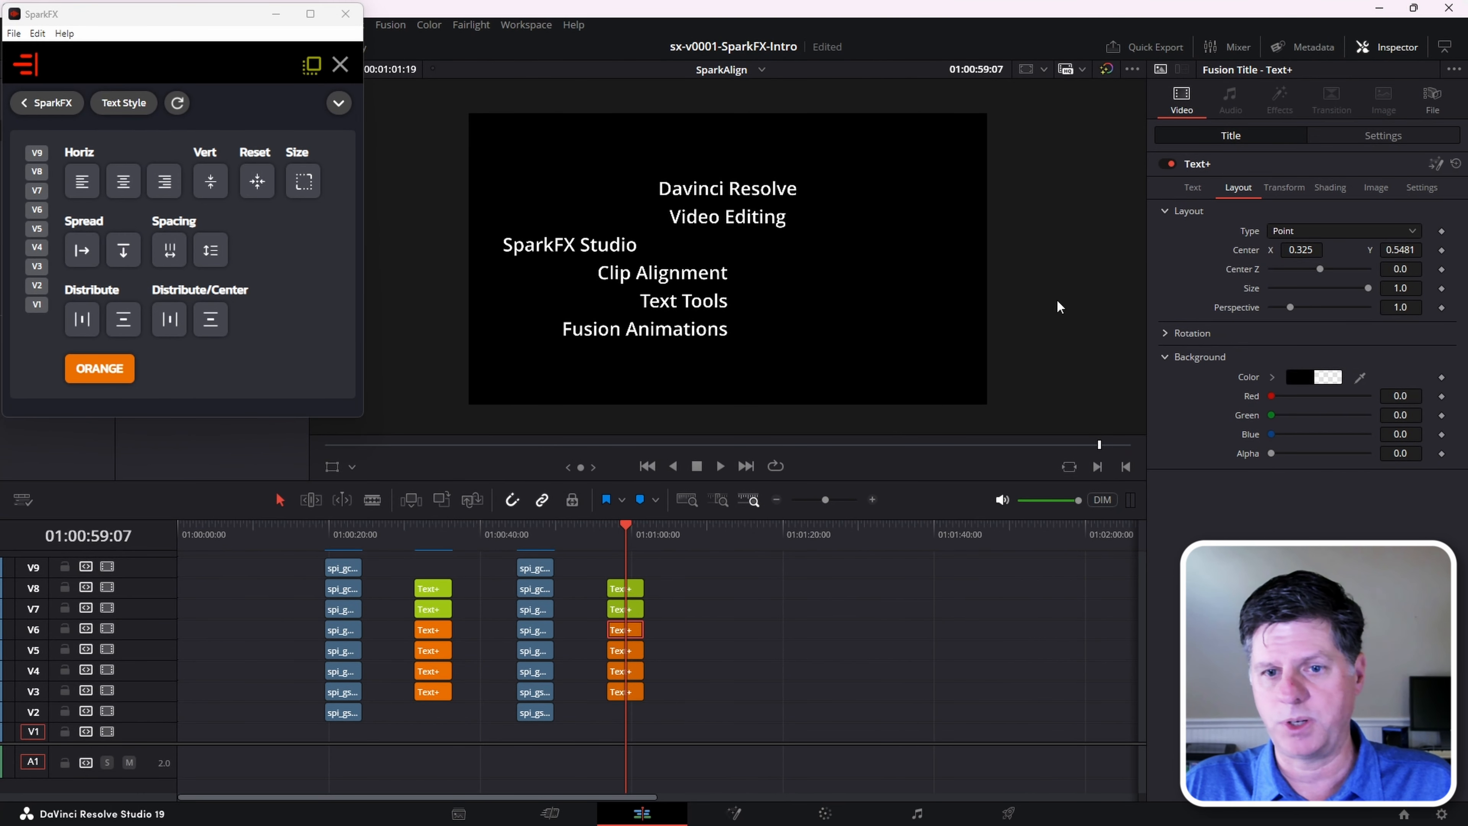
click(82, 184)
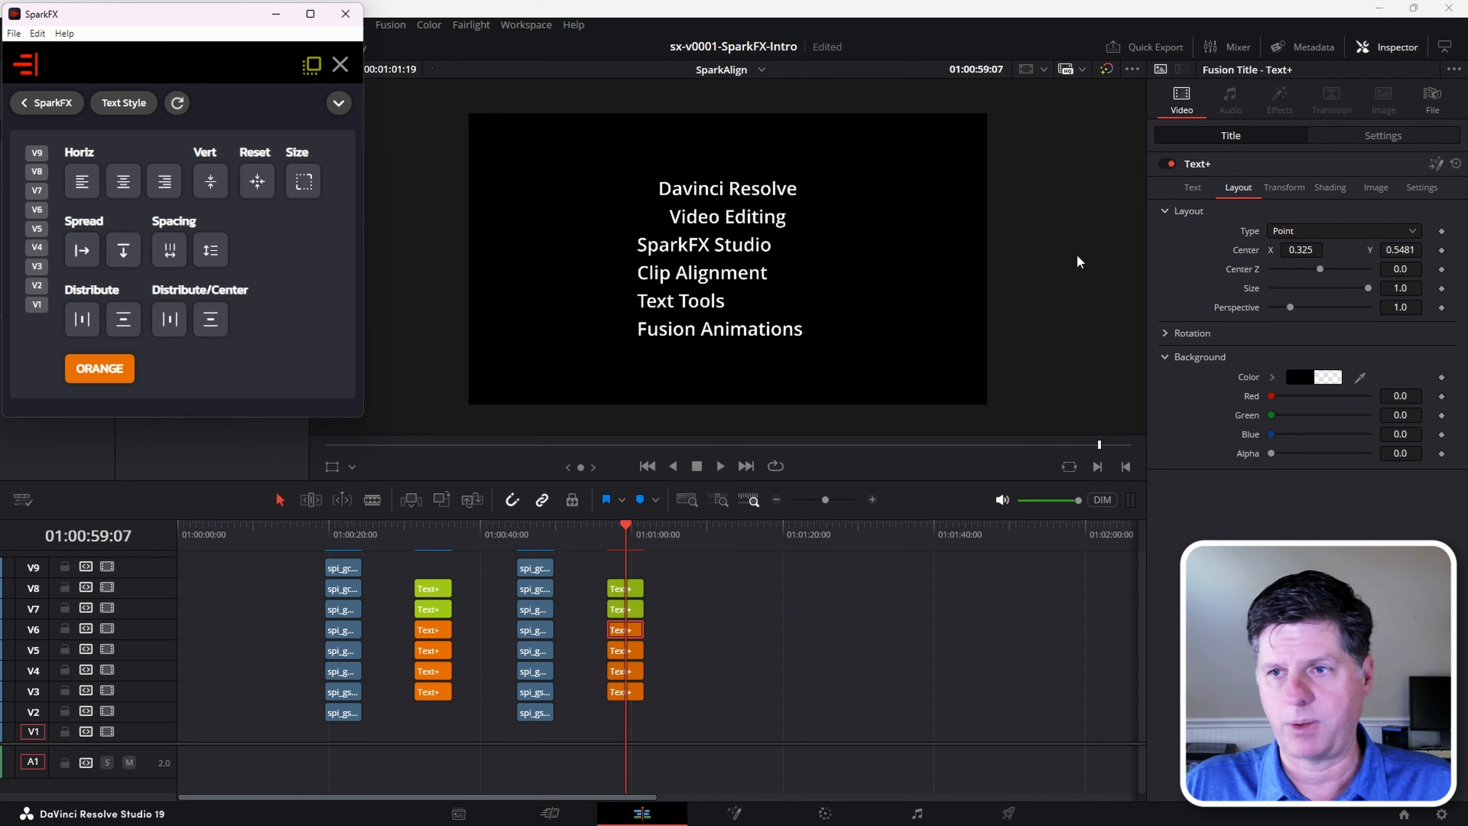
drag(1298, 250, 1185, 250)
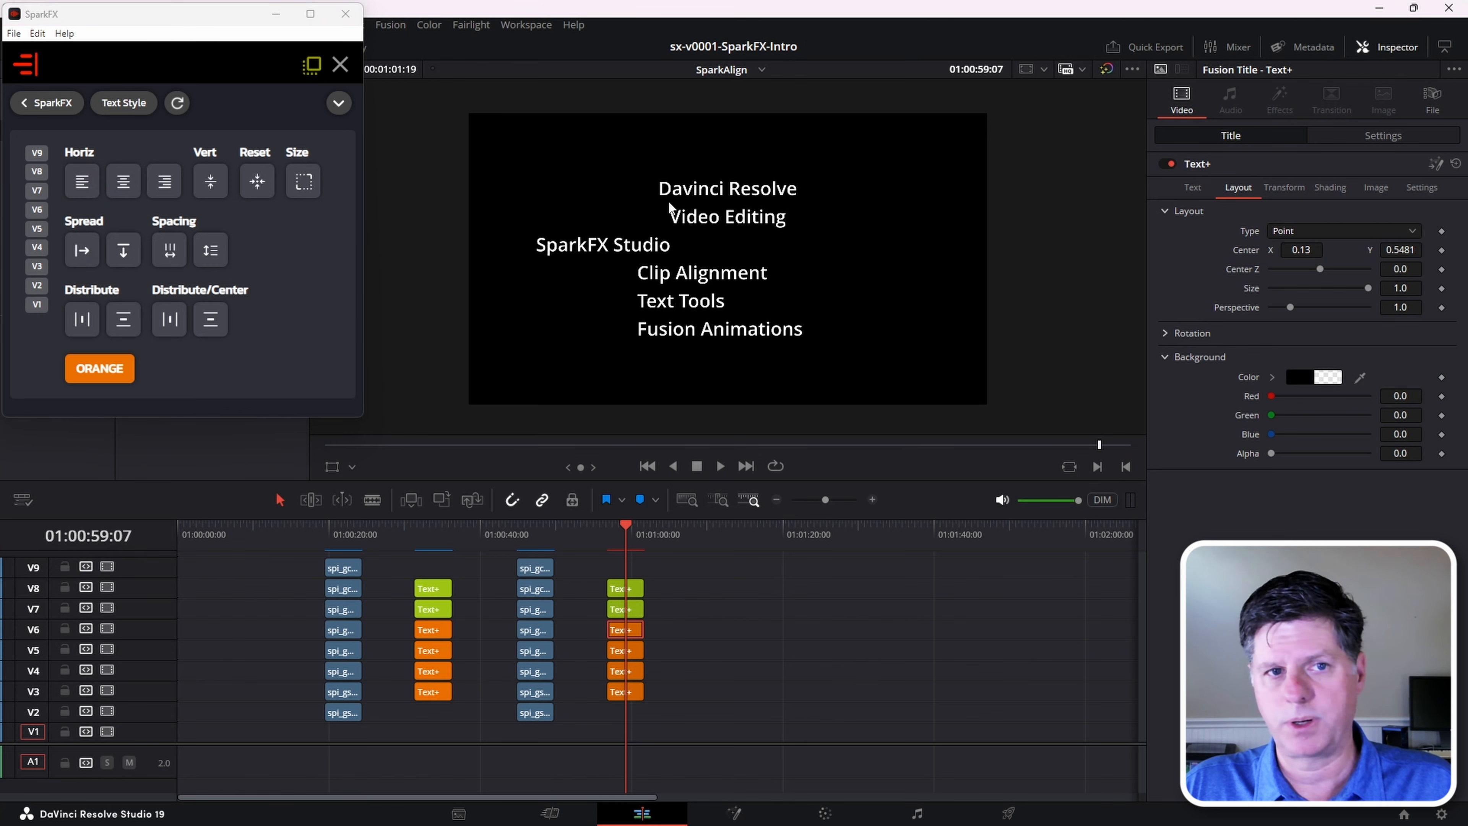
click(83, 184)
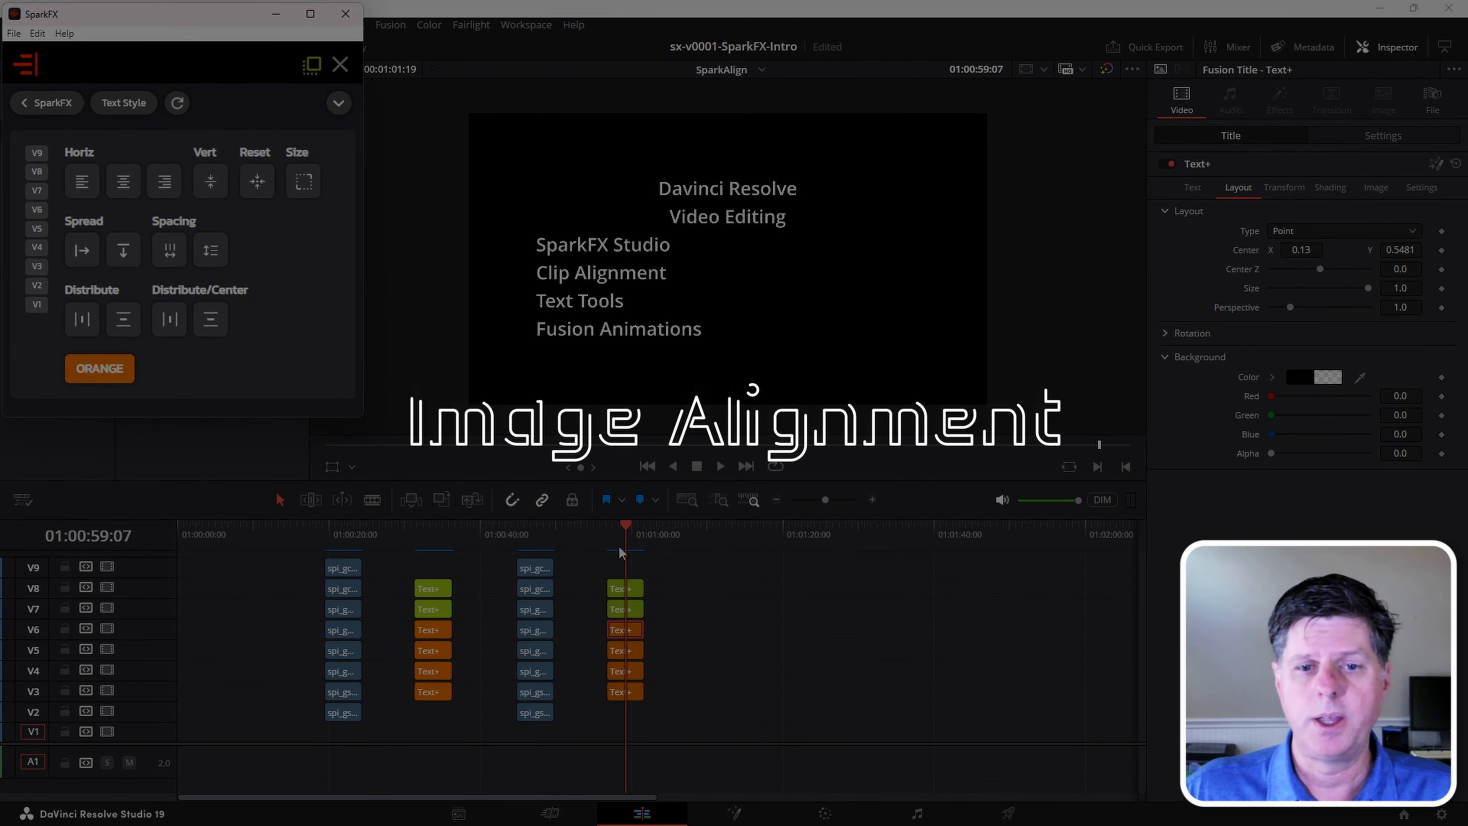
- Move the playhead to the stacked icon images at about 01:00:47 and set the clip color filter to All Colors
click(533, 531)
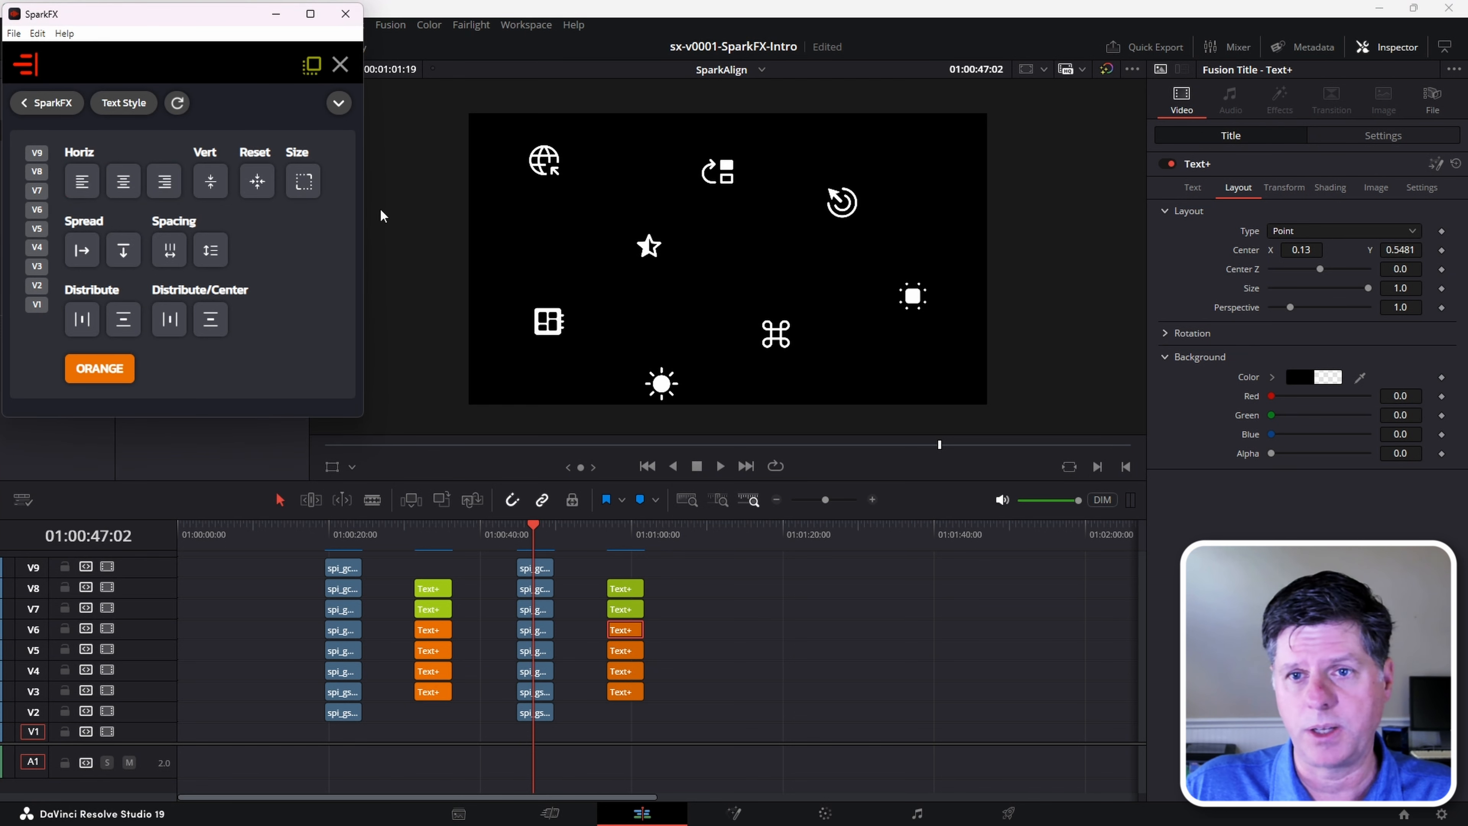
click(82, 183)
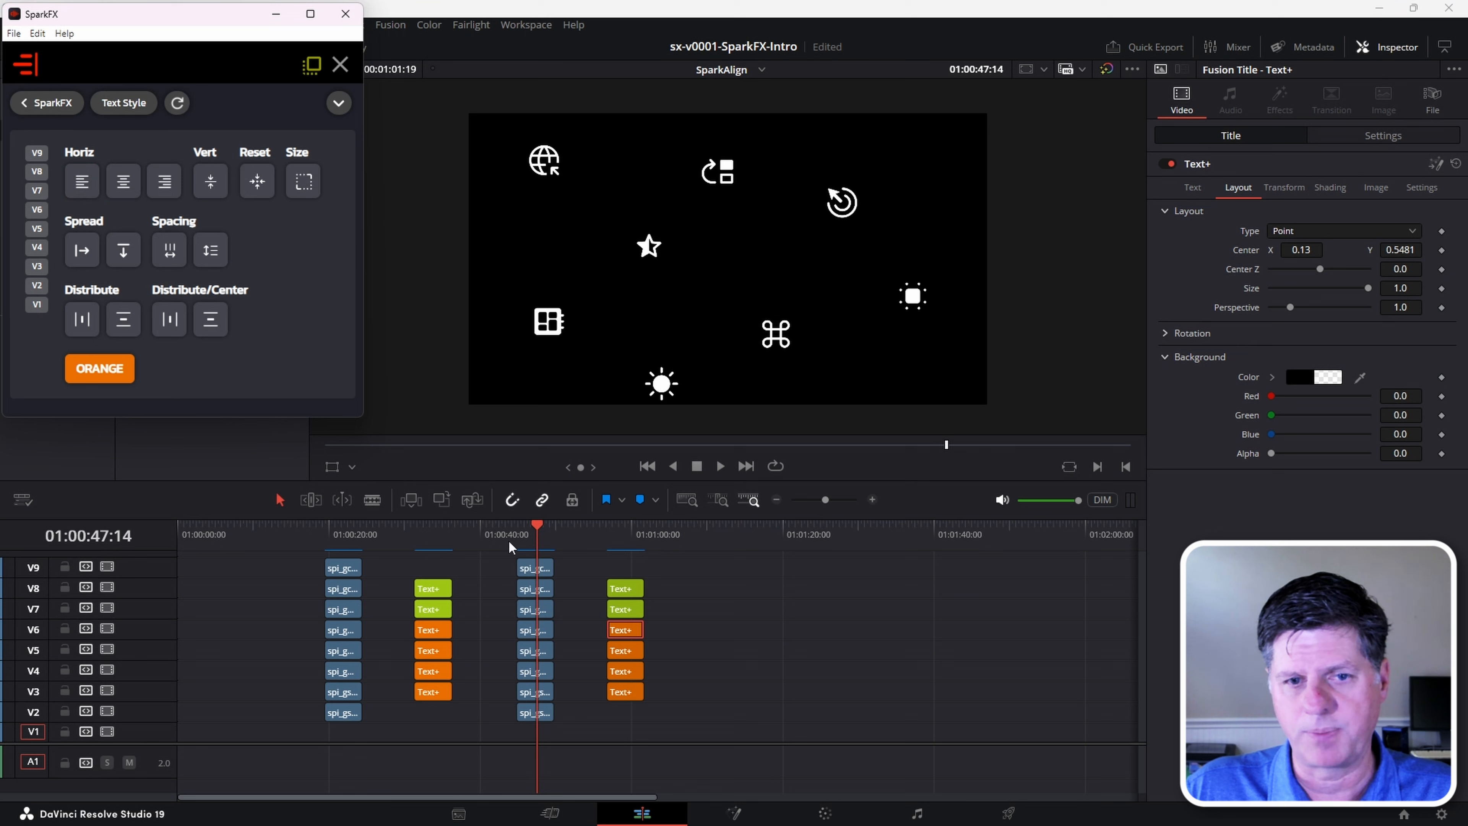
click(169, 318)
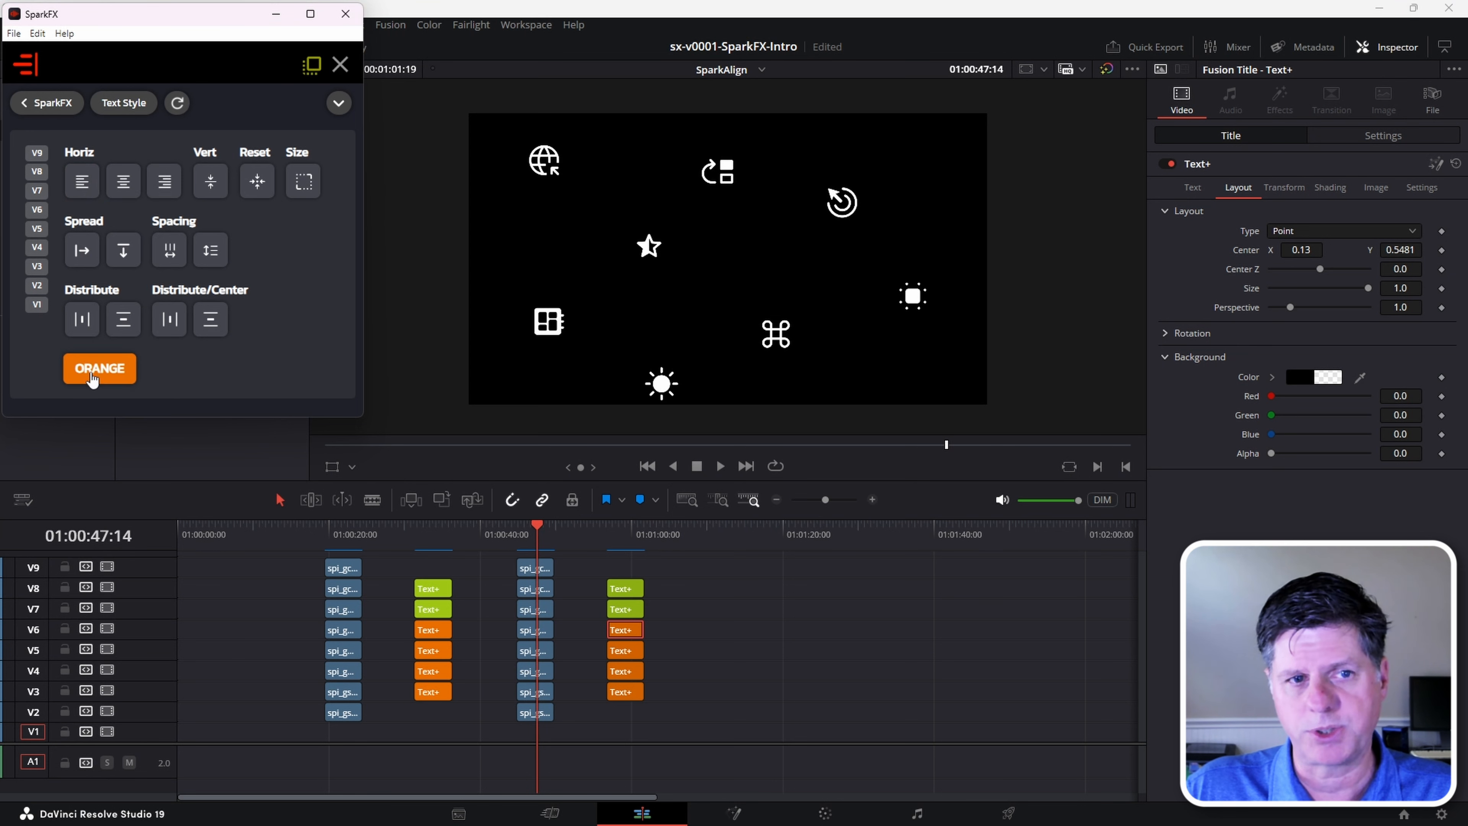
click(92, 373)
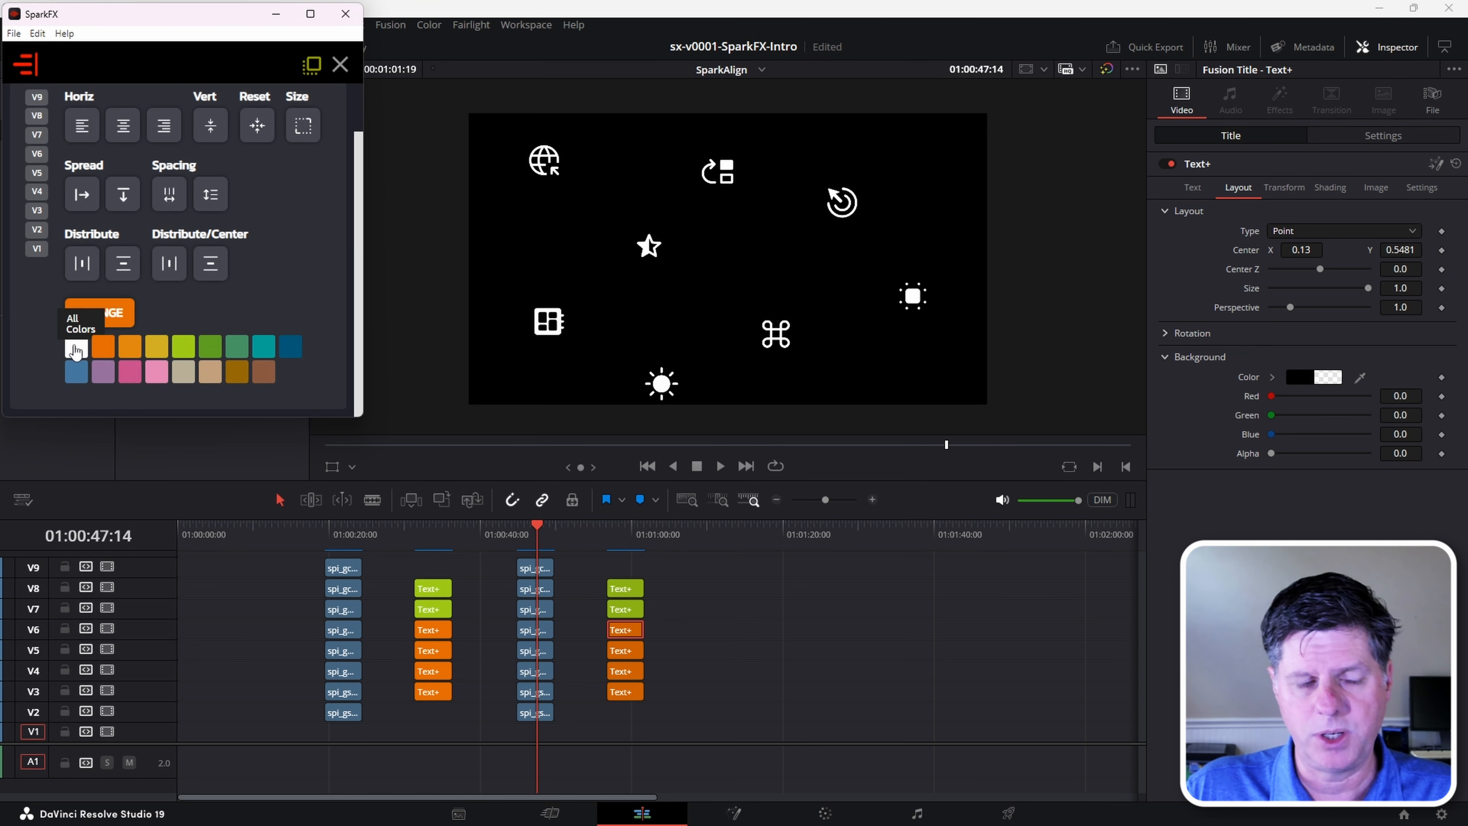
click(76, 351)
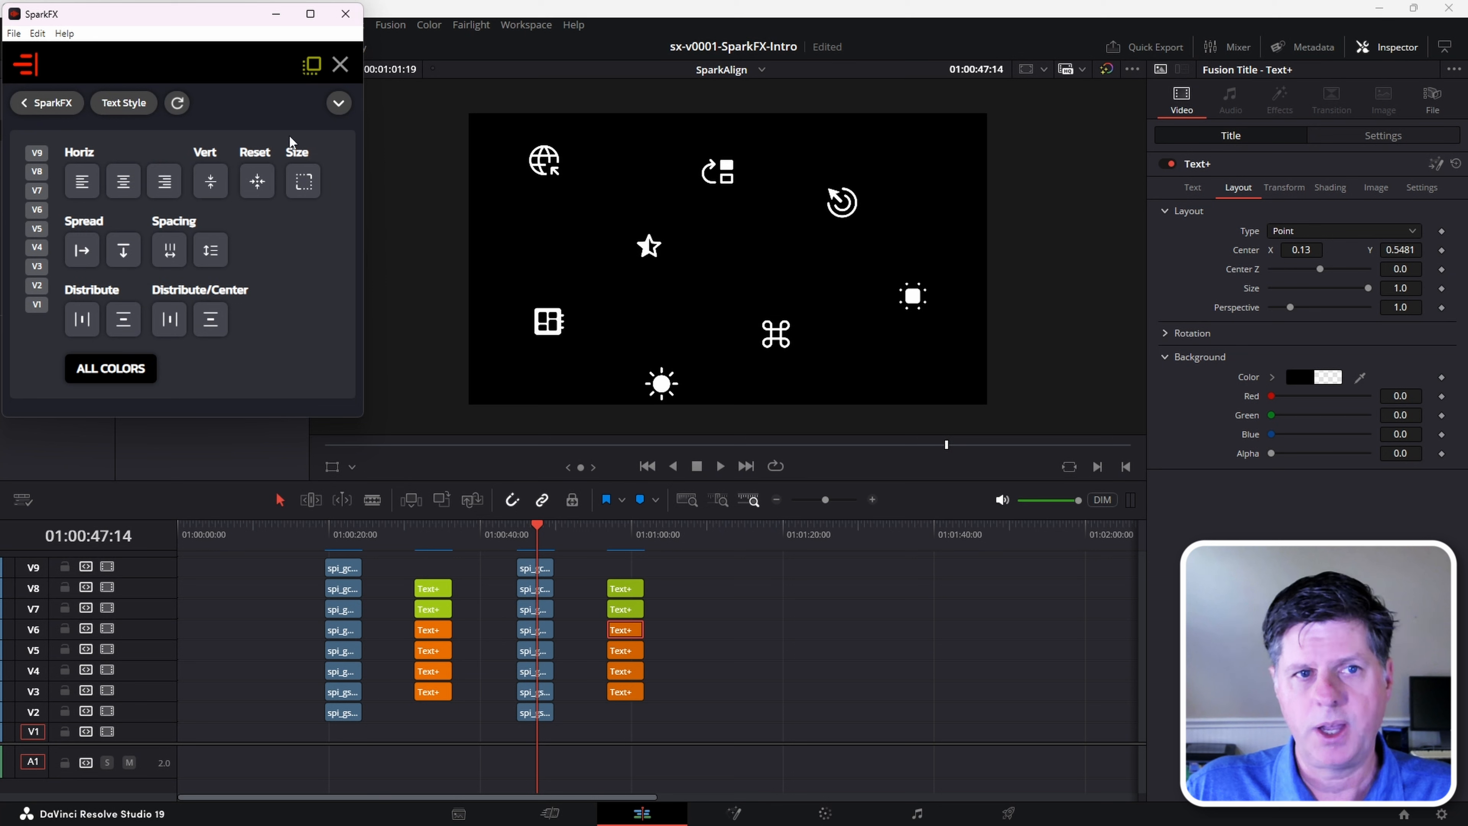
- Center-align the icon images horizontally with the globe icon on V9
click(124, 182)
click(83, 182)
click(164, 182)
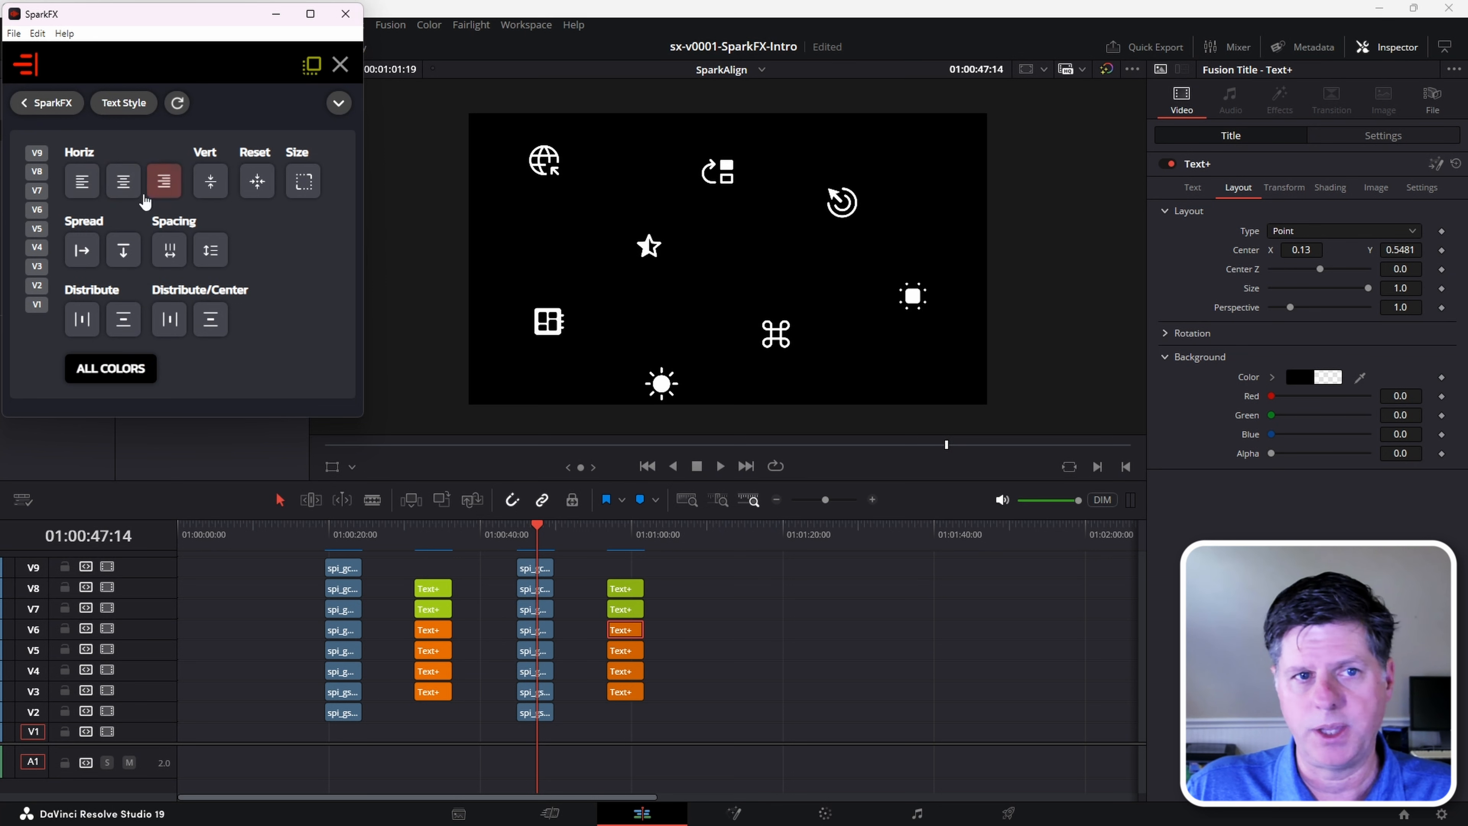
click(82, 181)
click(123, 183)
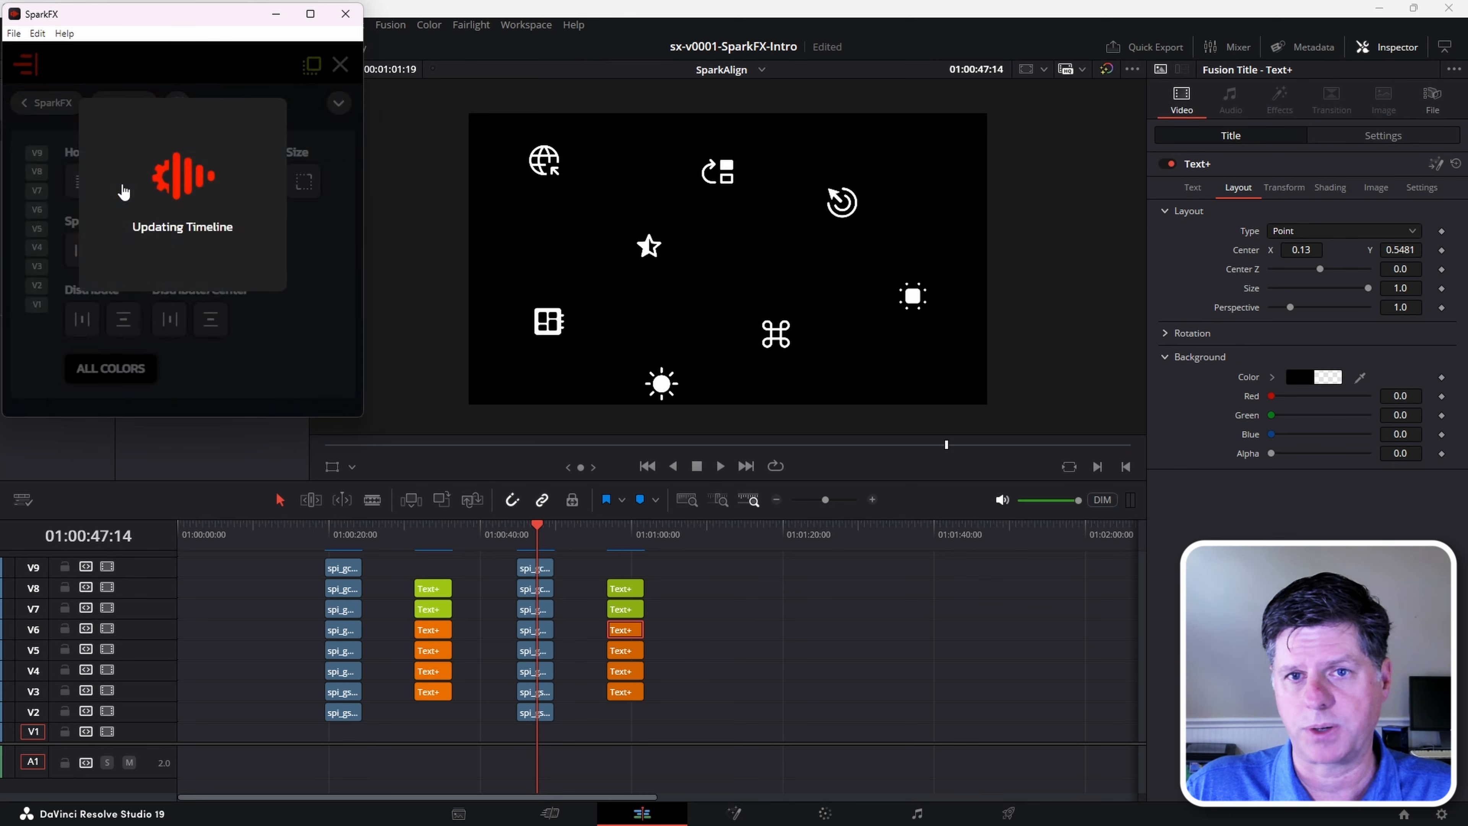
click(211, 249)
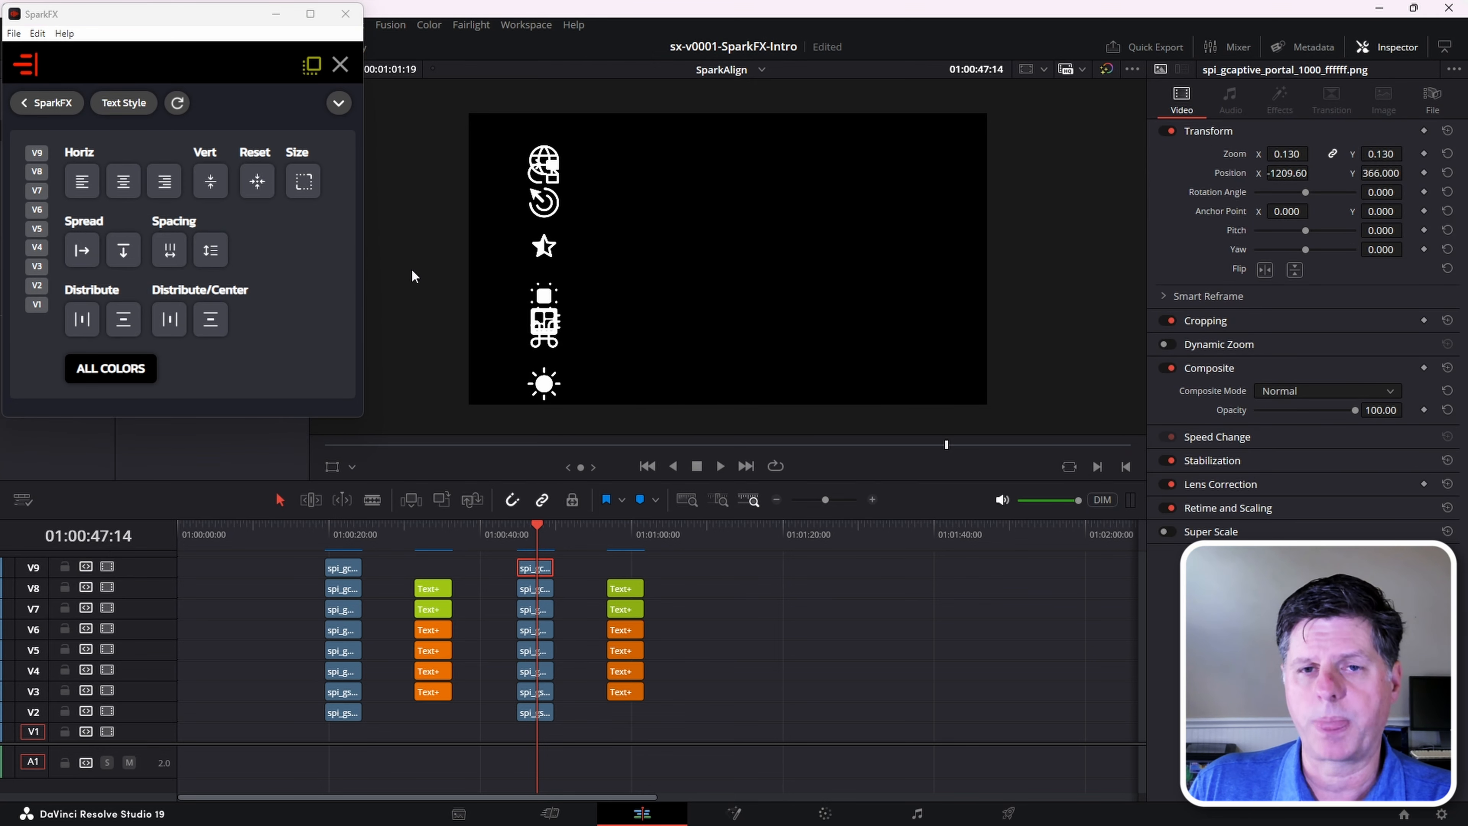
- Reset all icon images to the frame center and set the V9 globe icon's X position to -1446
click(257, 182)
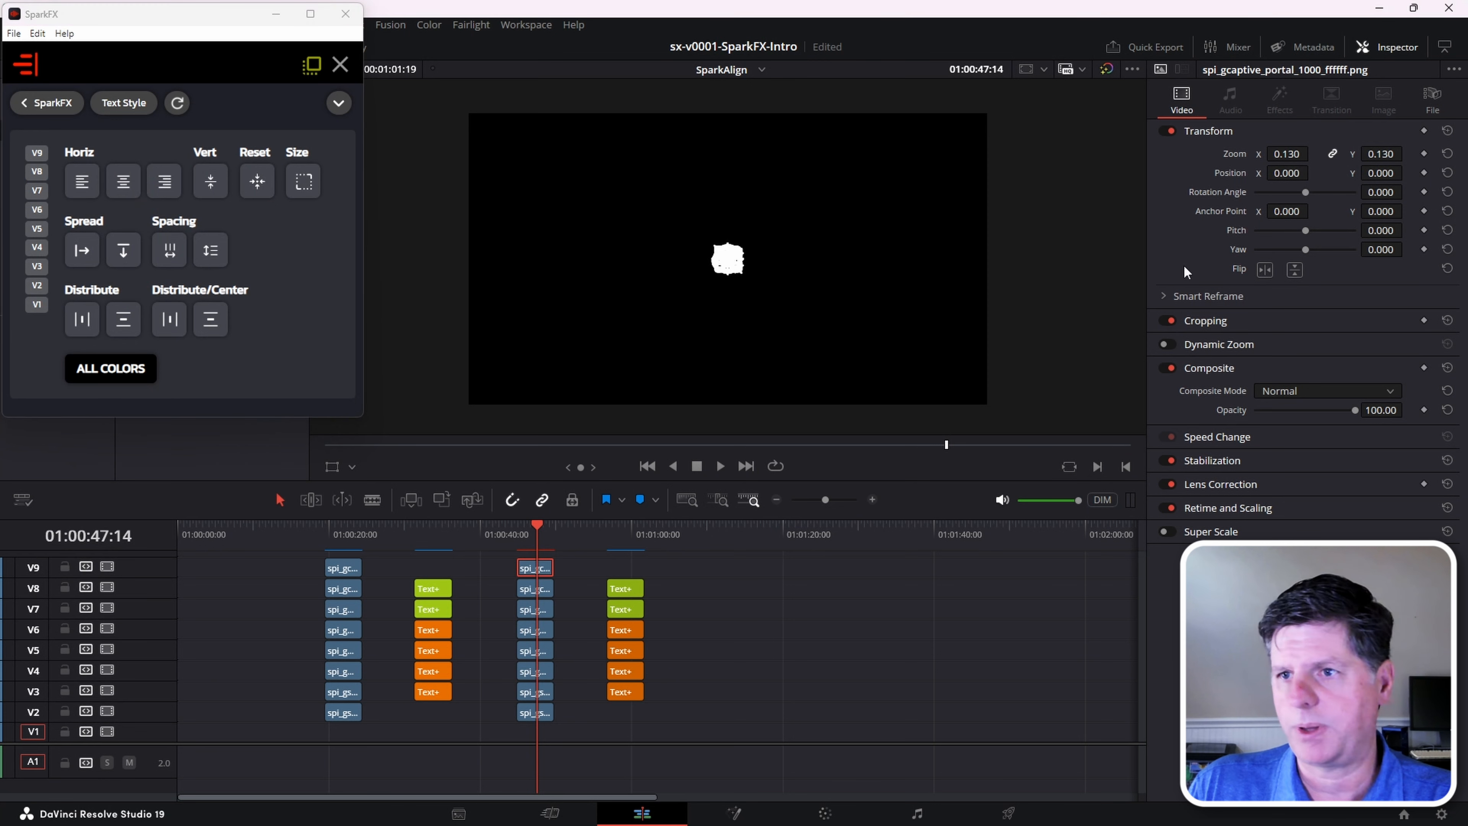
drag(1294, 173, 1242, 173)
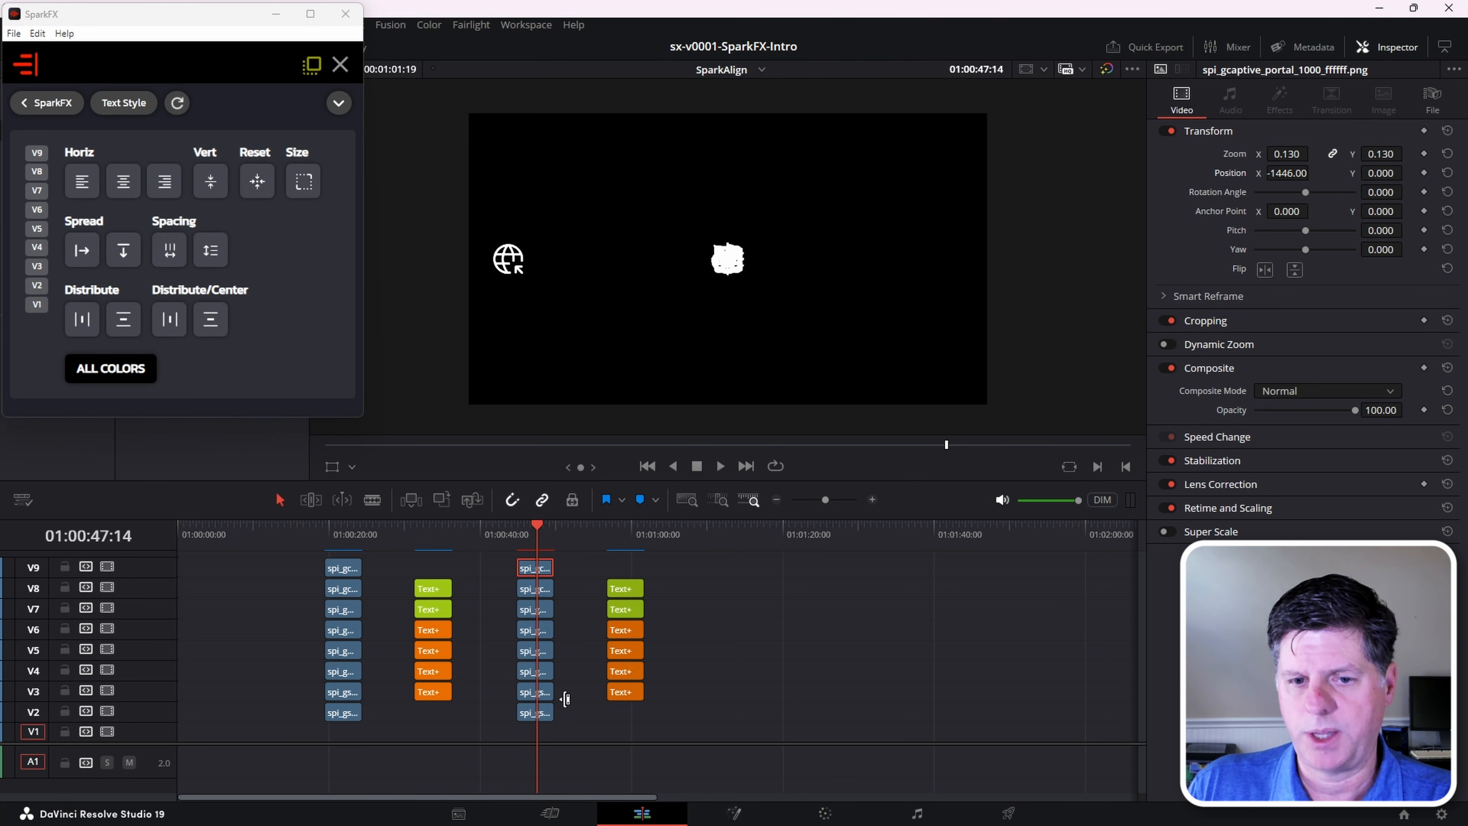
- Set the V2 icon's X position to 966 and distribute the icons evenly between the first and last horizontally
click(534, 713)
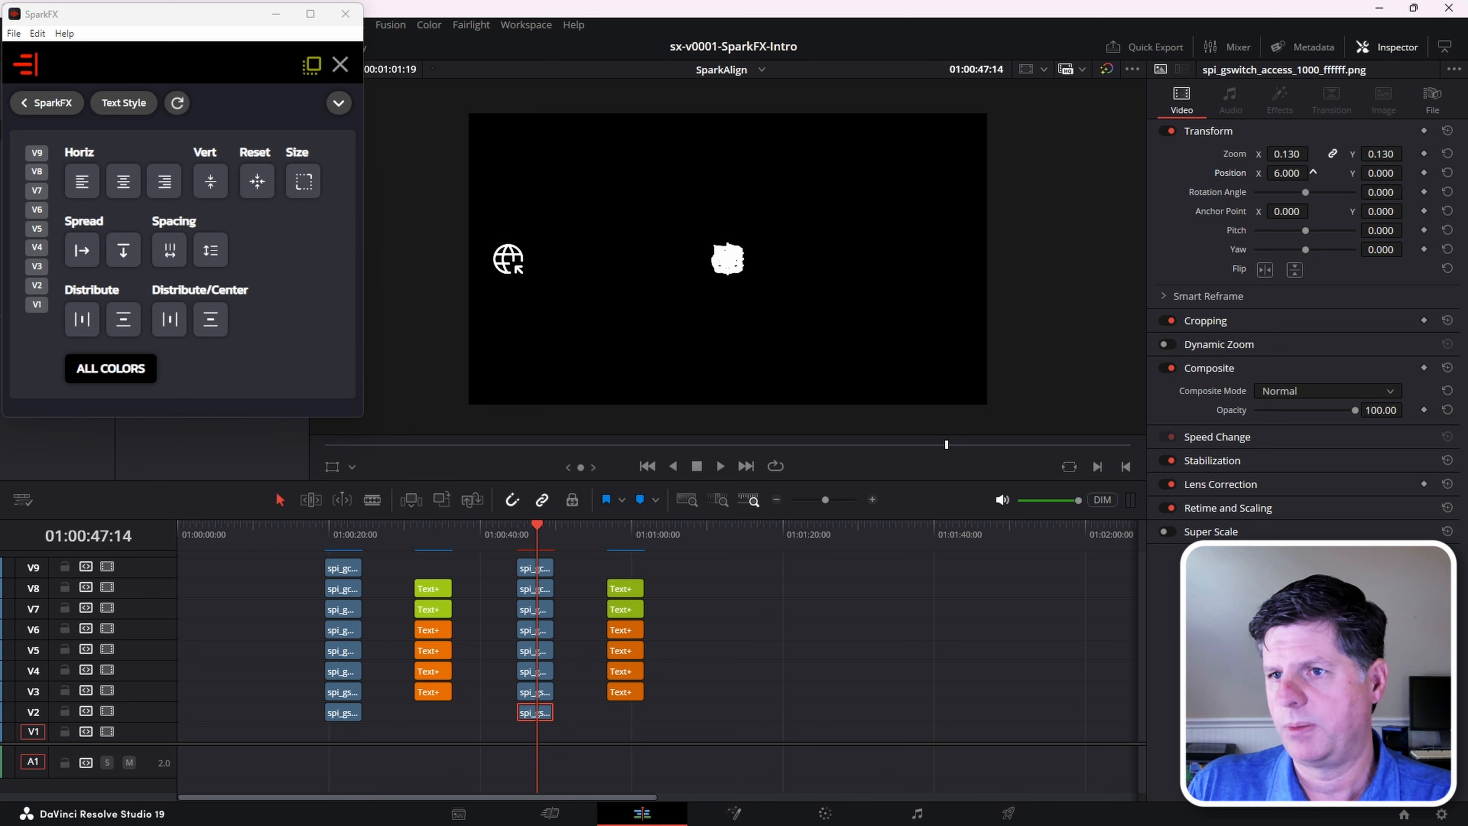
drag(1313, 172, 1348, 171)
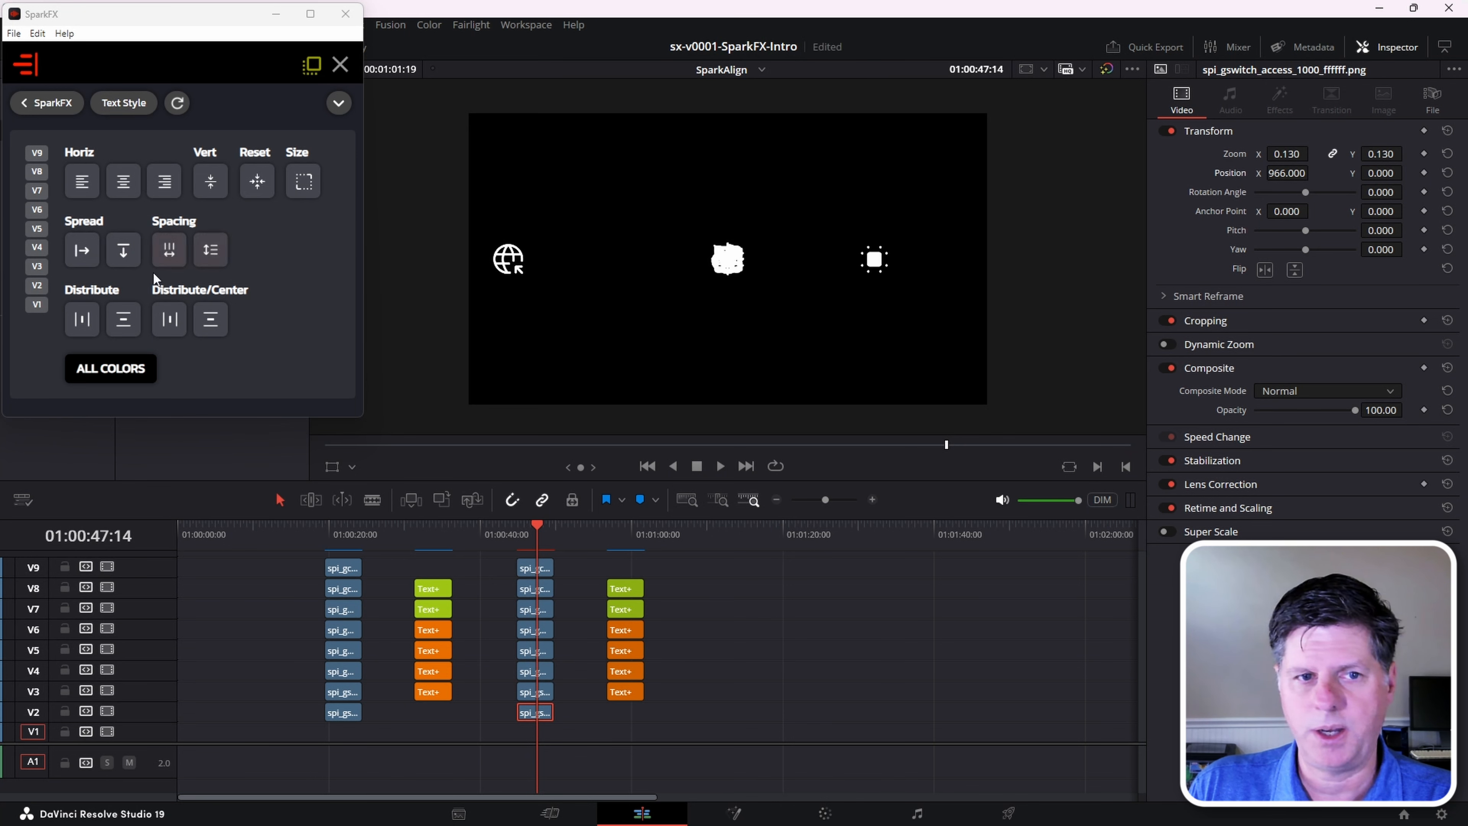
click(87, 328)
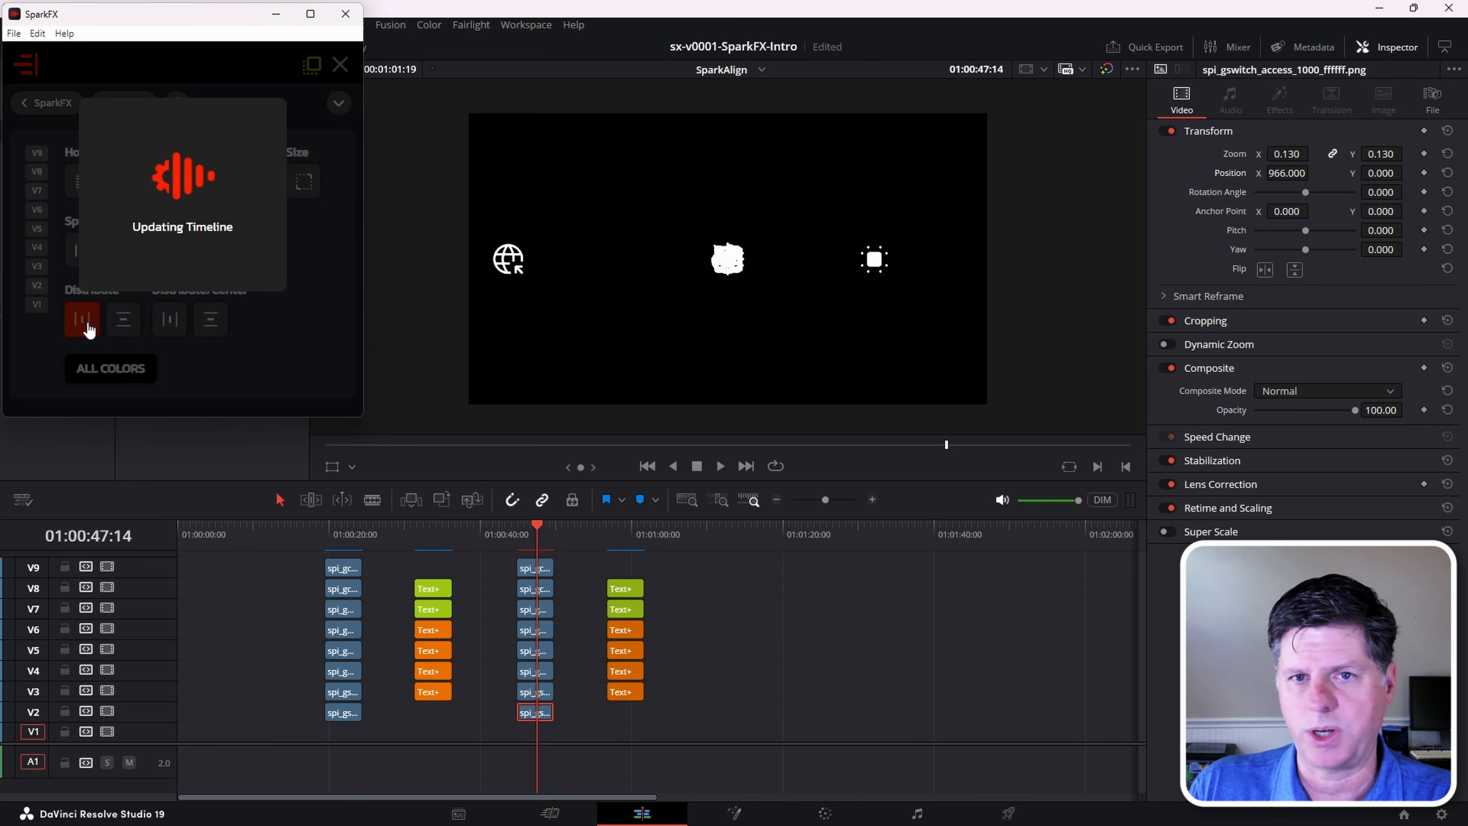
- Set the V9 globe icon's zoom to 0.210 and match the size of all the other icons to it
click(542, 572)
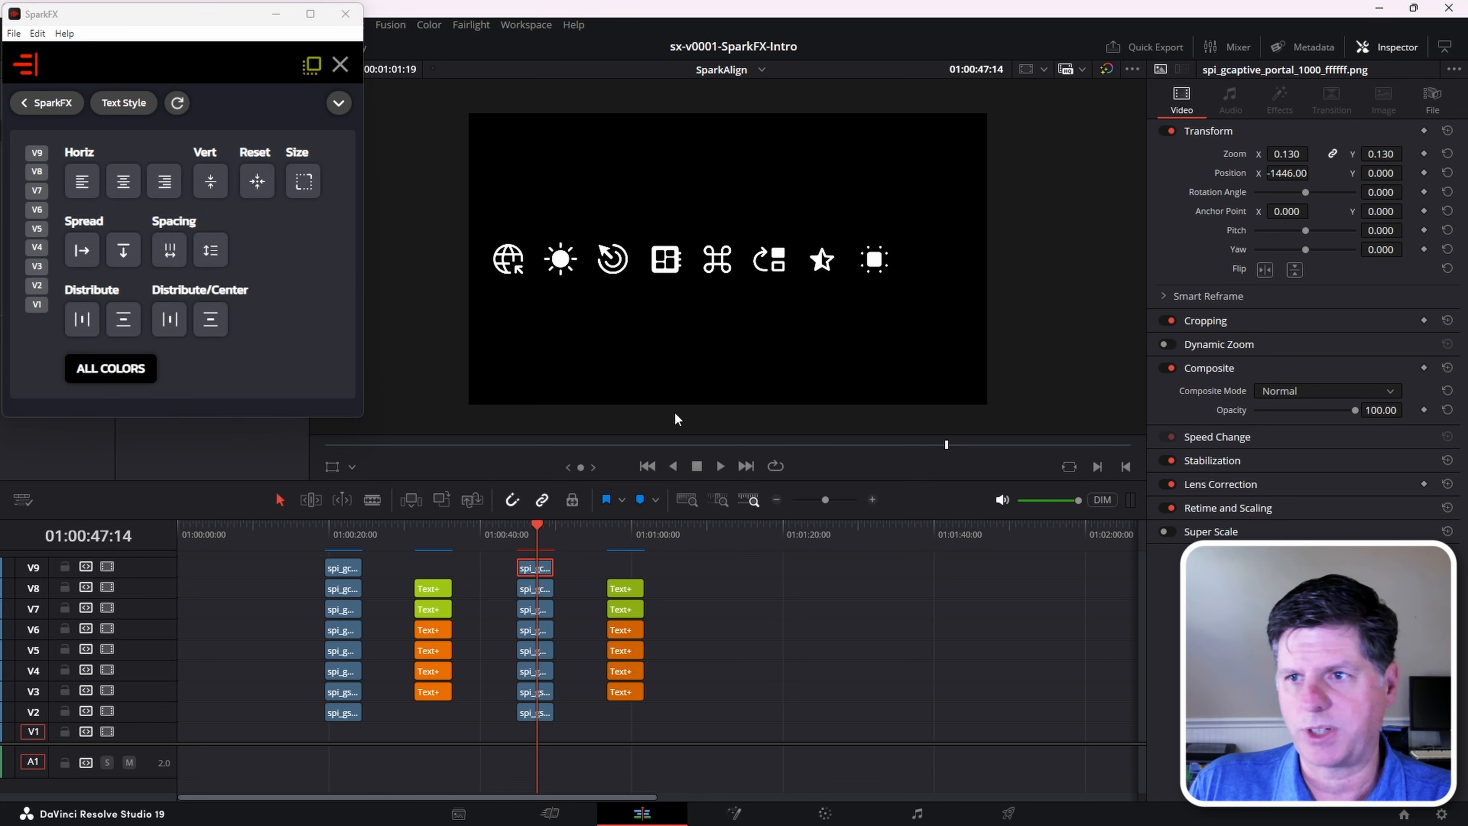
mouse_move(1286, 153)
mouse_down()
mouse_move(1271, 154)
mouse_move(1313, 152)
mouse_up()
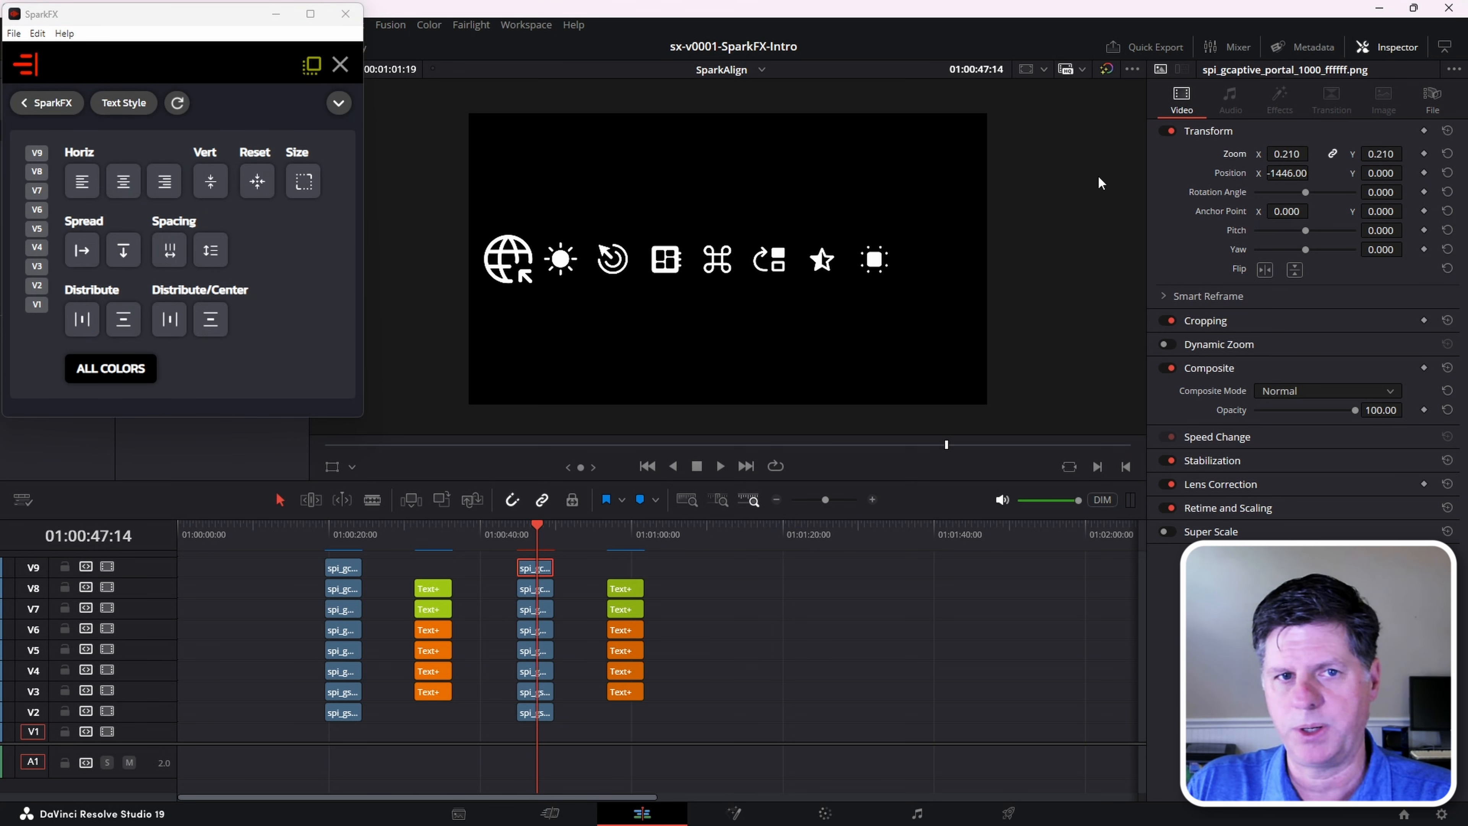
click(303, 181)
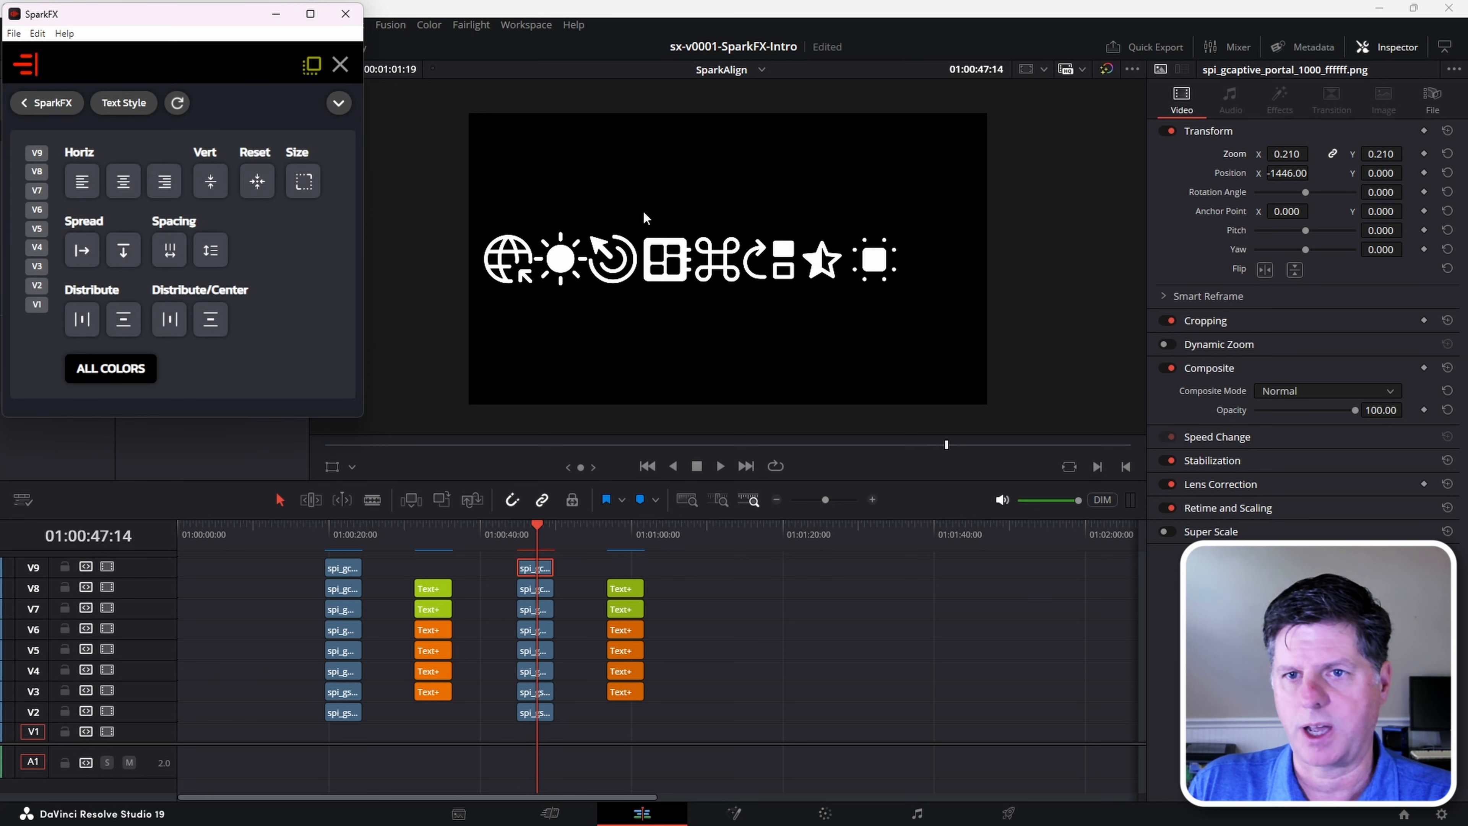
- Try horizontal spacing distances 6, 8 and 7 on the icon images, with an increased spacing scale
click(170, 249)
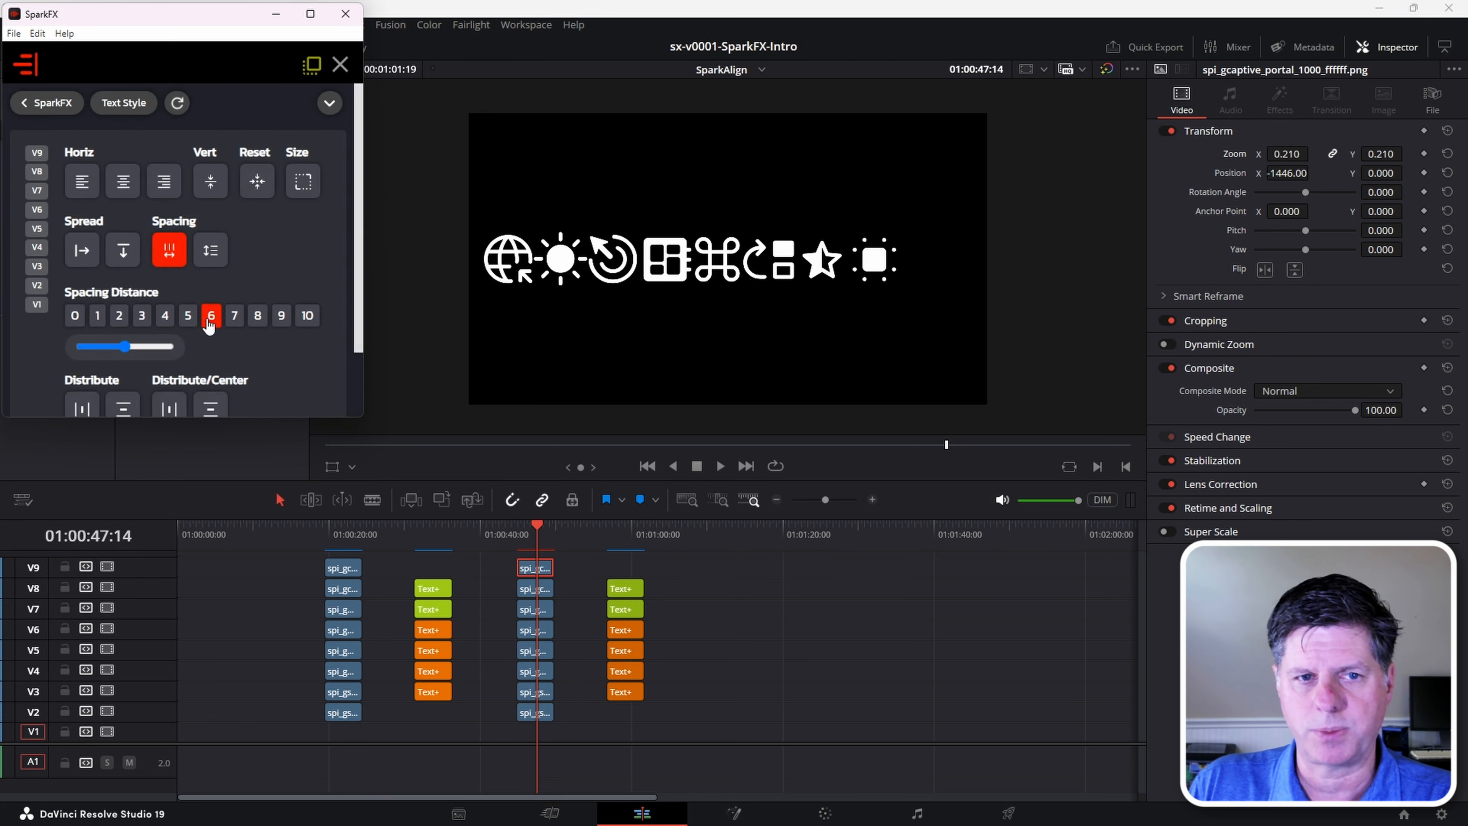
click(211, 316)
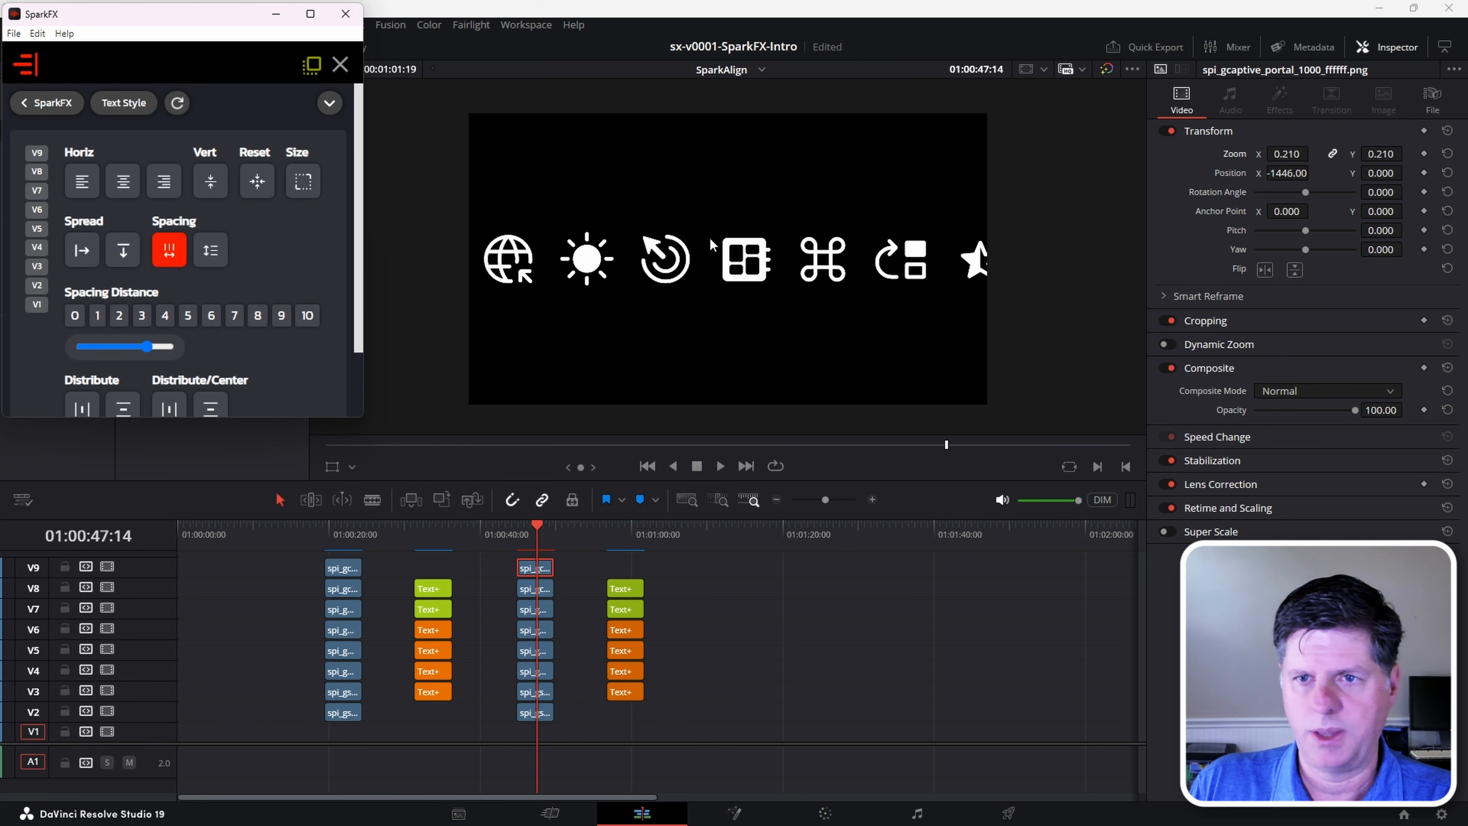
click(258, 317)
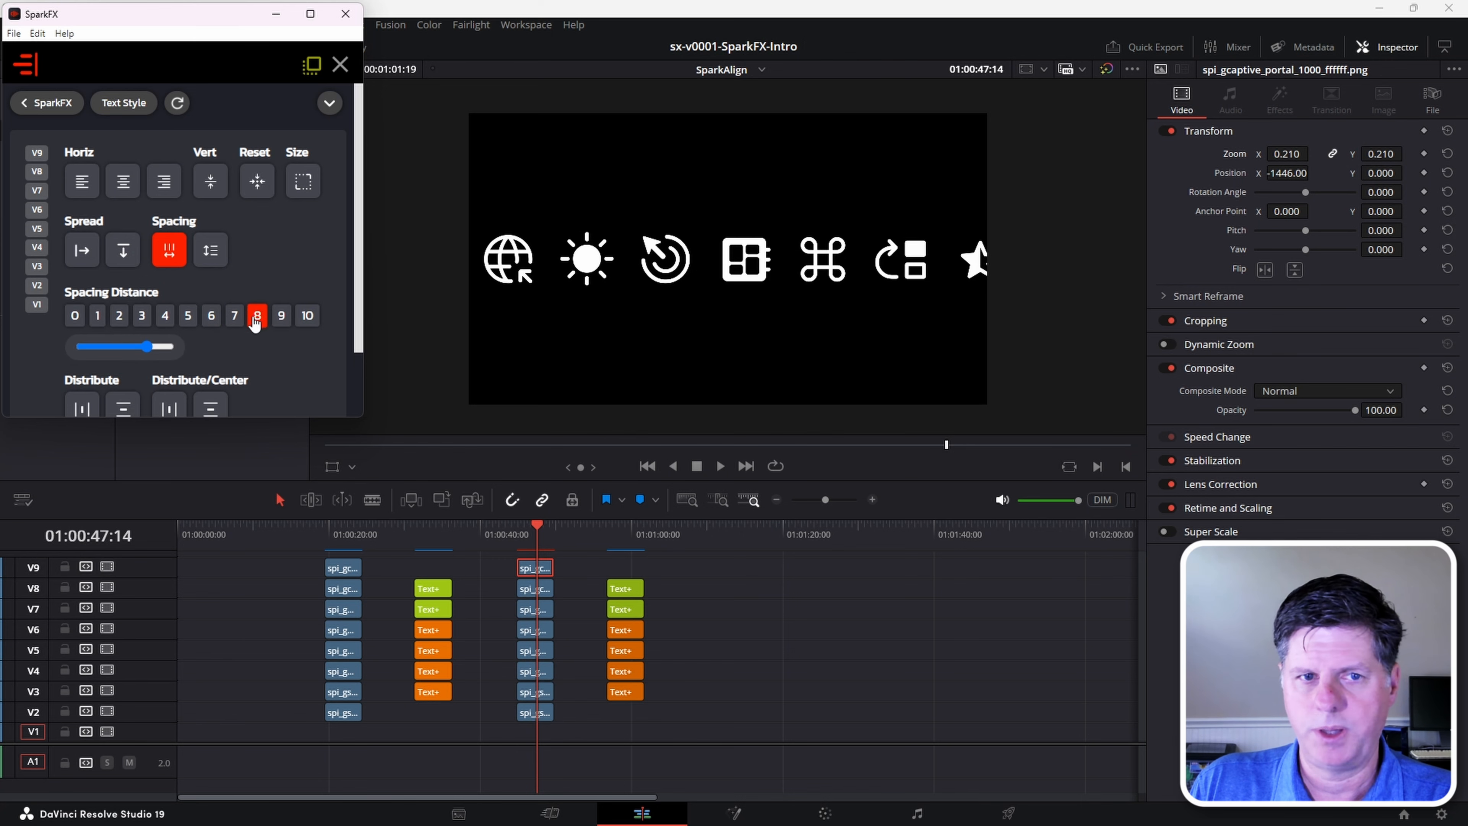
click(235, 316)
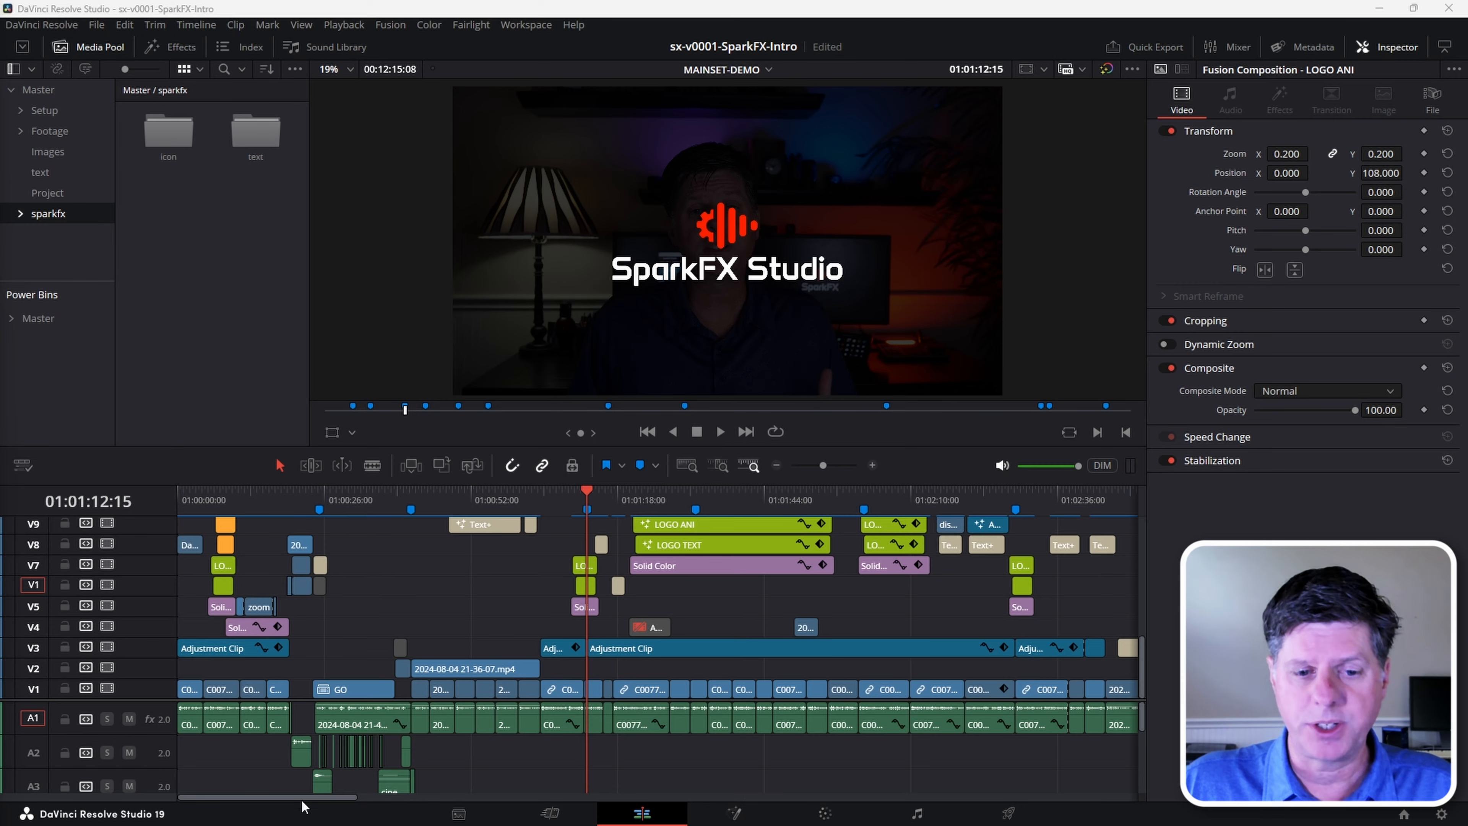
- Browse the MAINSET-DEMO timeline, moving the playhead to 01:01:31:22 and on to 01:02:59:07
drag(289, 795, 376, 816)
mouse_move(437, 514)
mouse_down()
mouse_move(393, 500)
mouse_move(242, 506)
mouse_up()
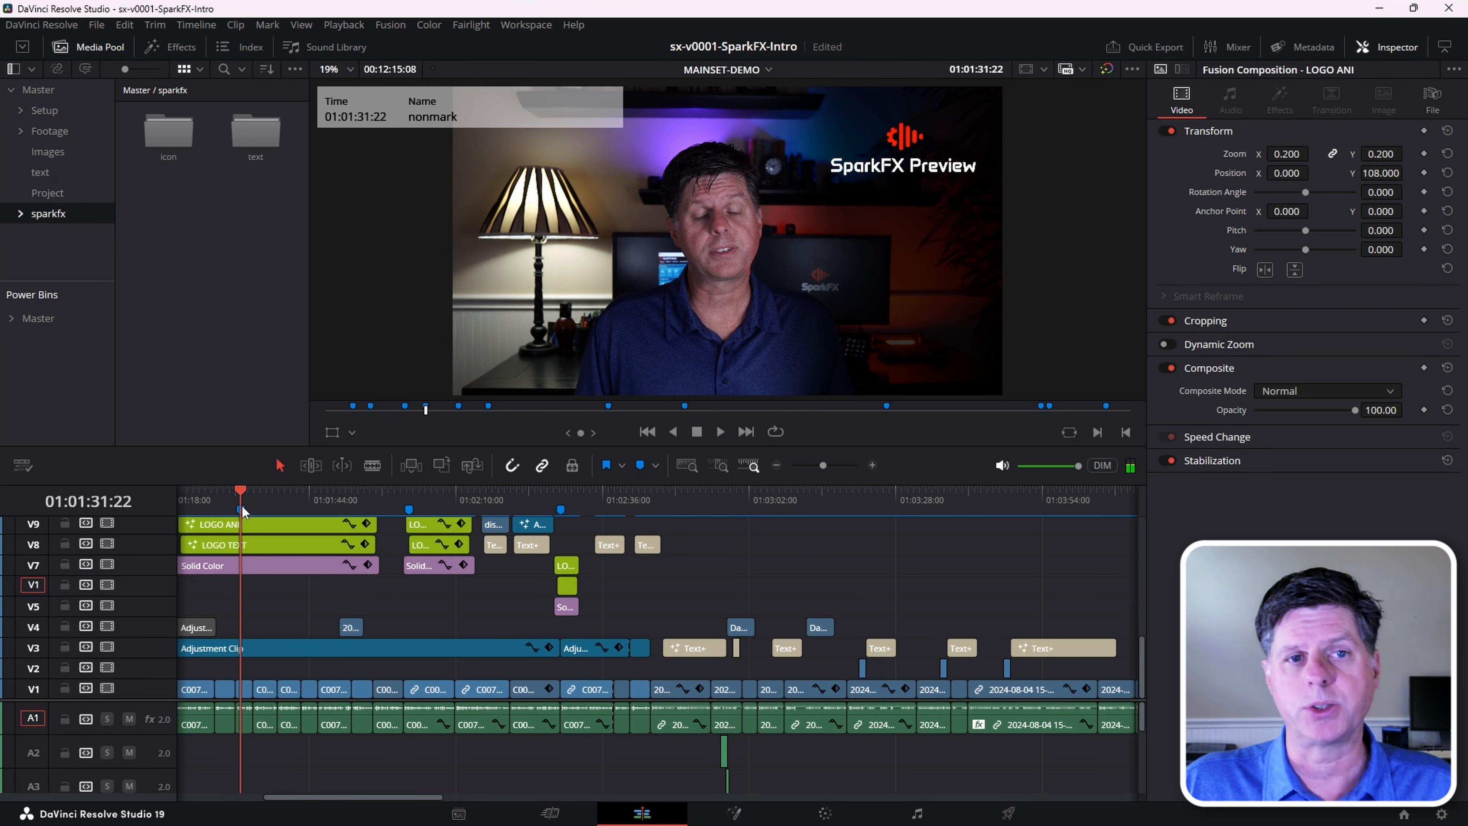
click(478, 593)
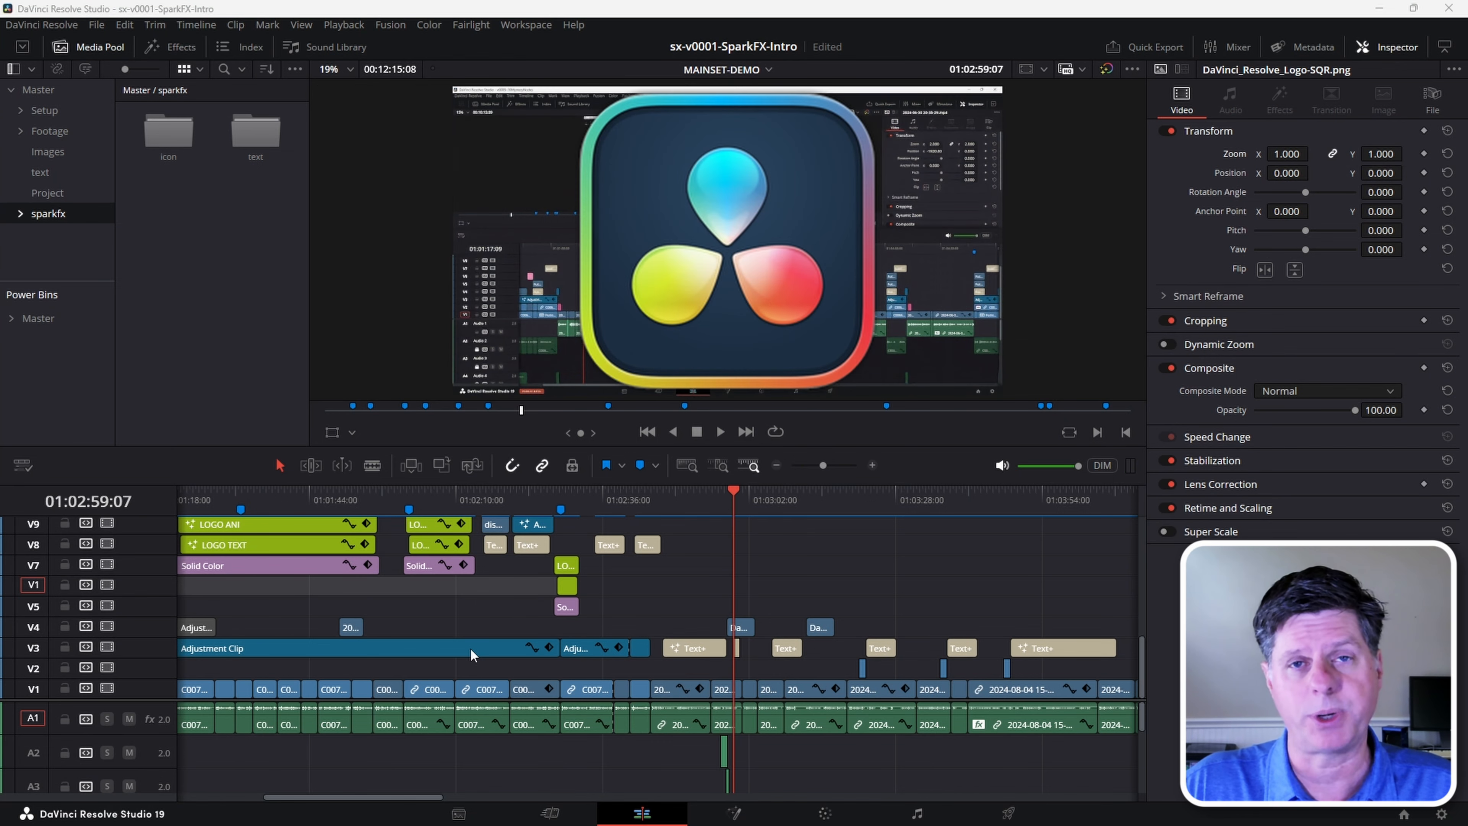
- Use the SparkFX timeline index to jump the playhead to the Spell Check, Timeline Tools and Quick UI Overview chapters in turn
key(ctrl+alt+slash)
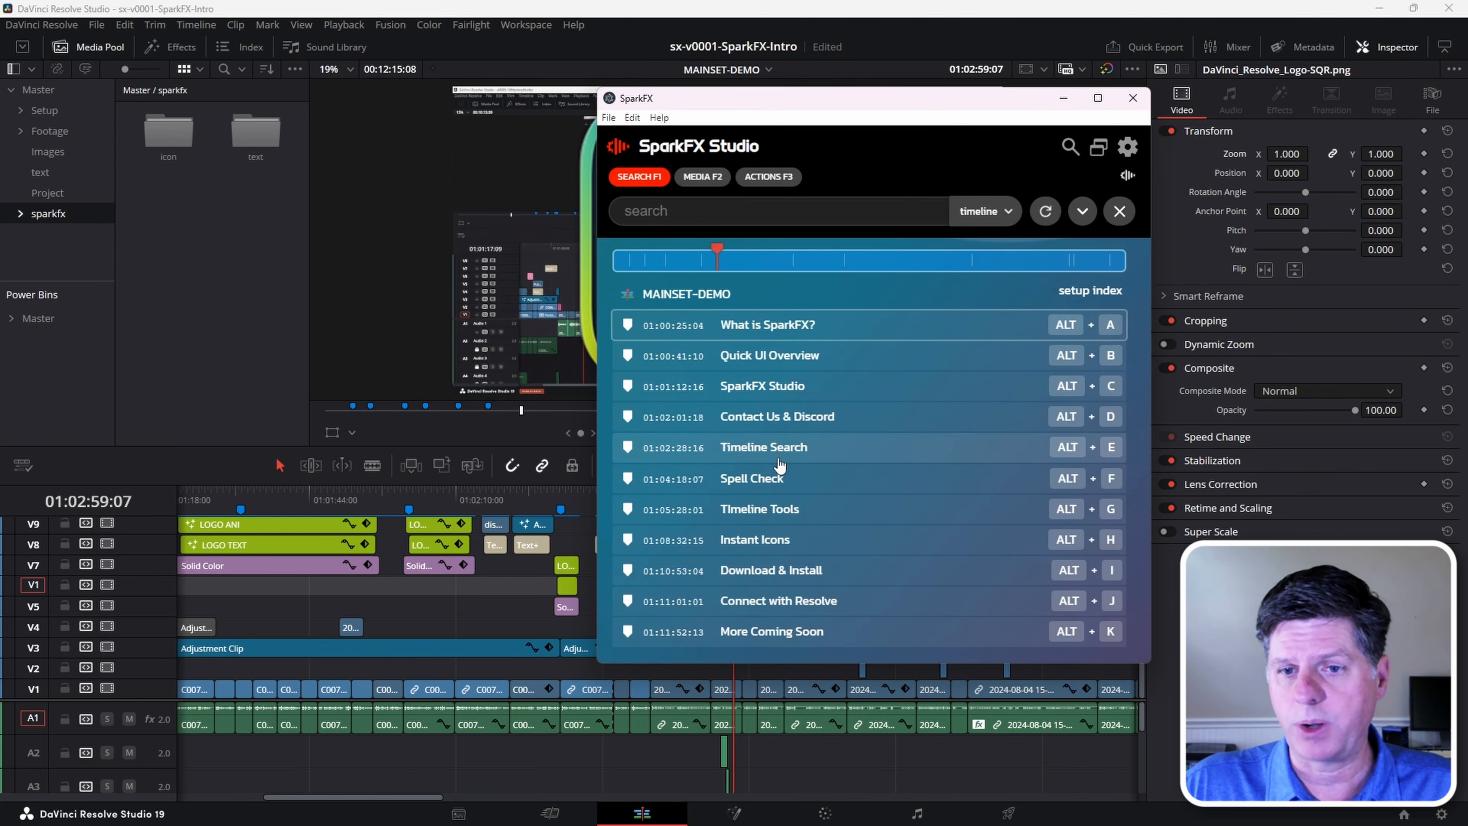
click(787, 485)
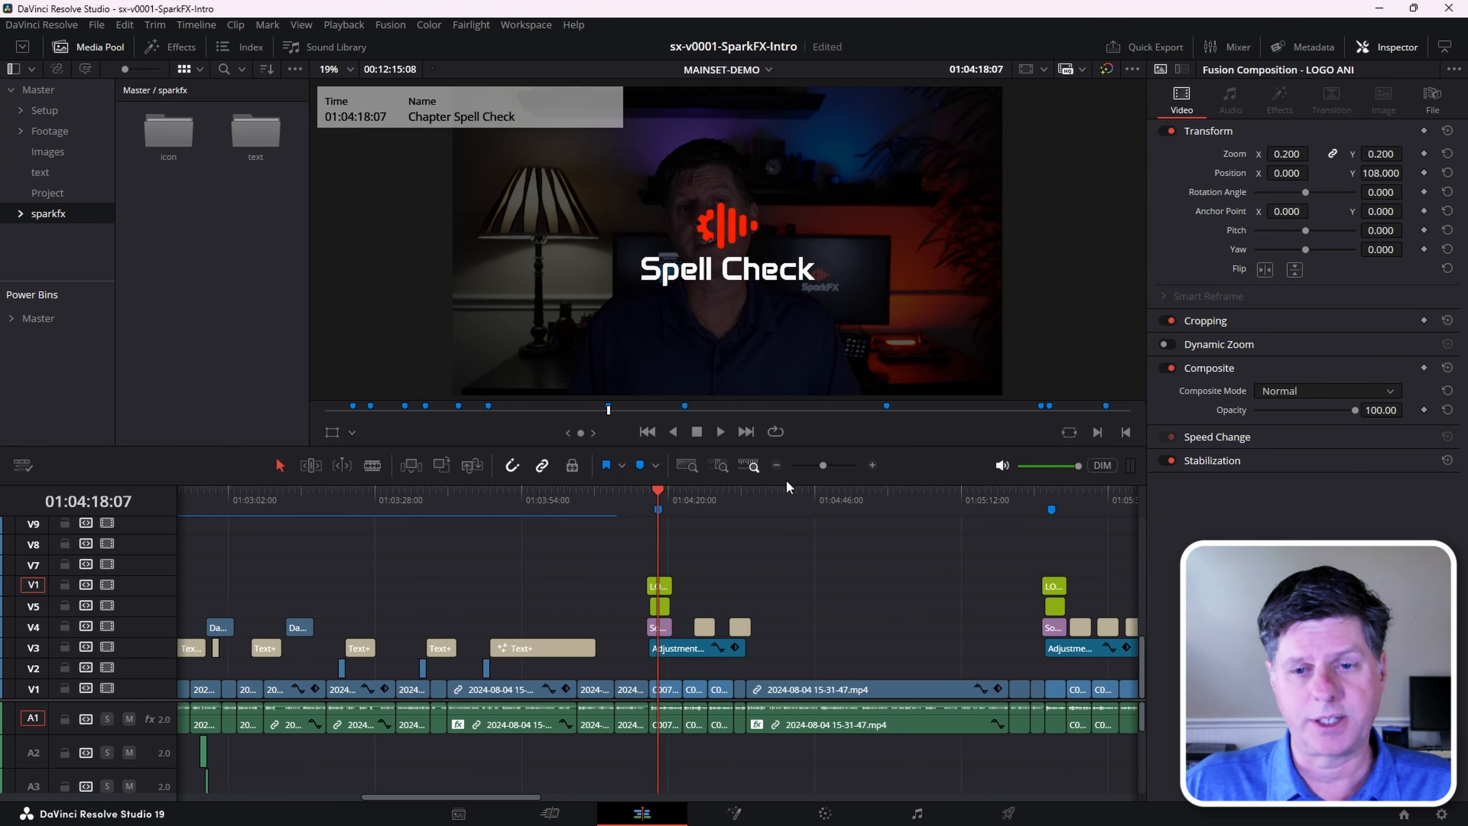
key(ctrl+alt+slash)
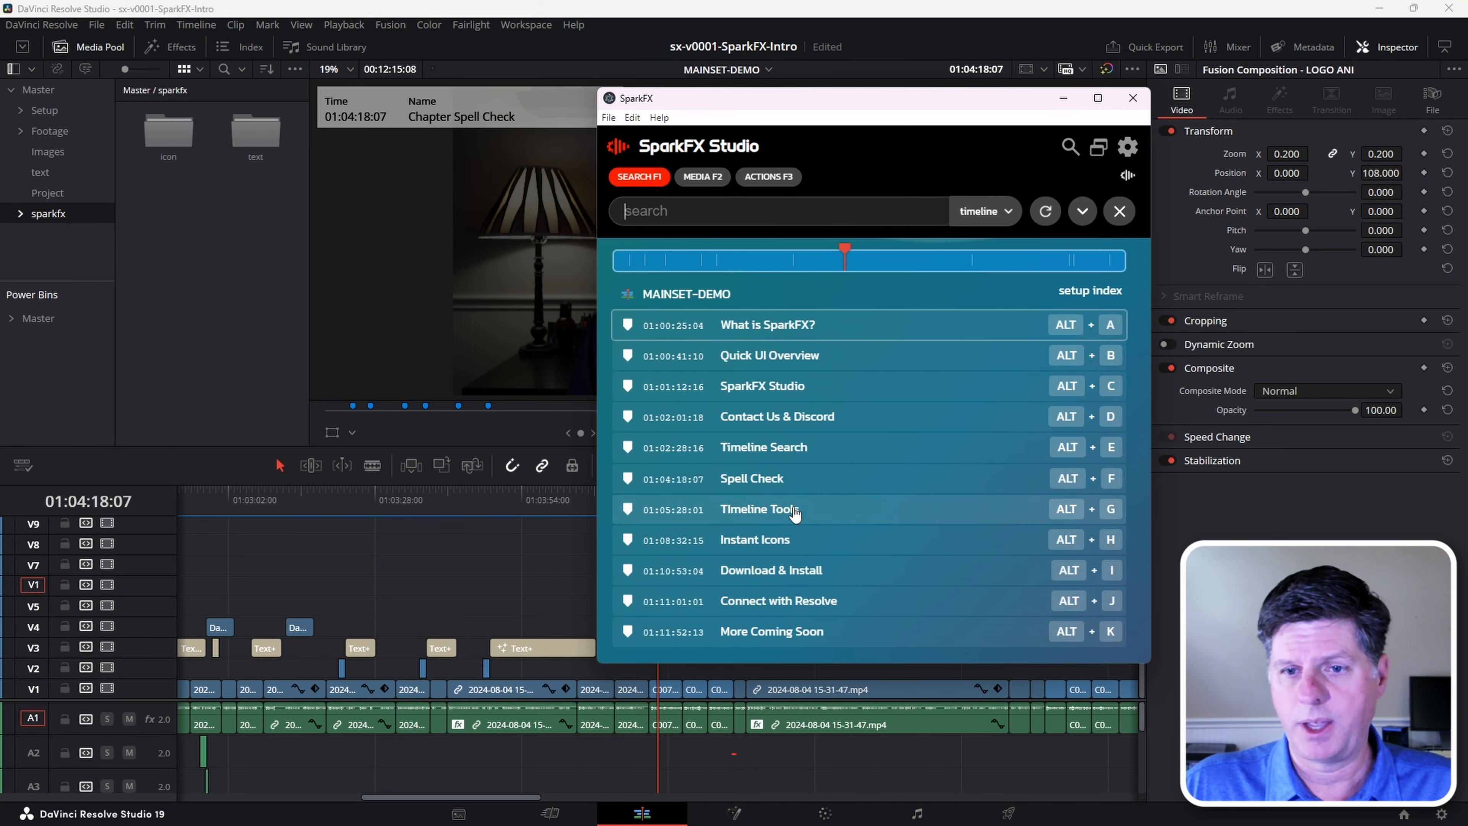
click(792, 510)
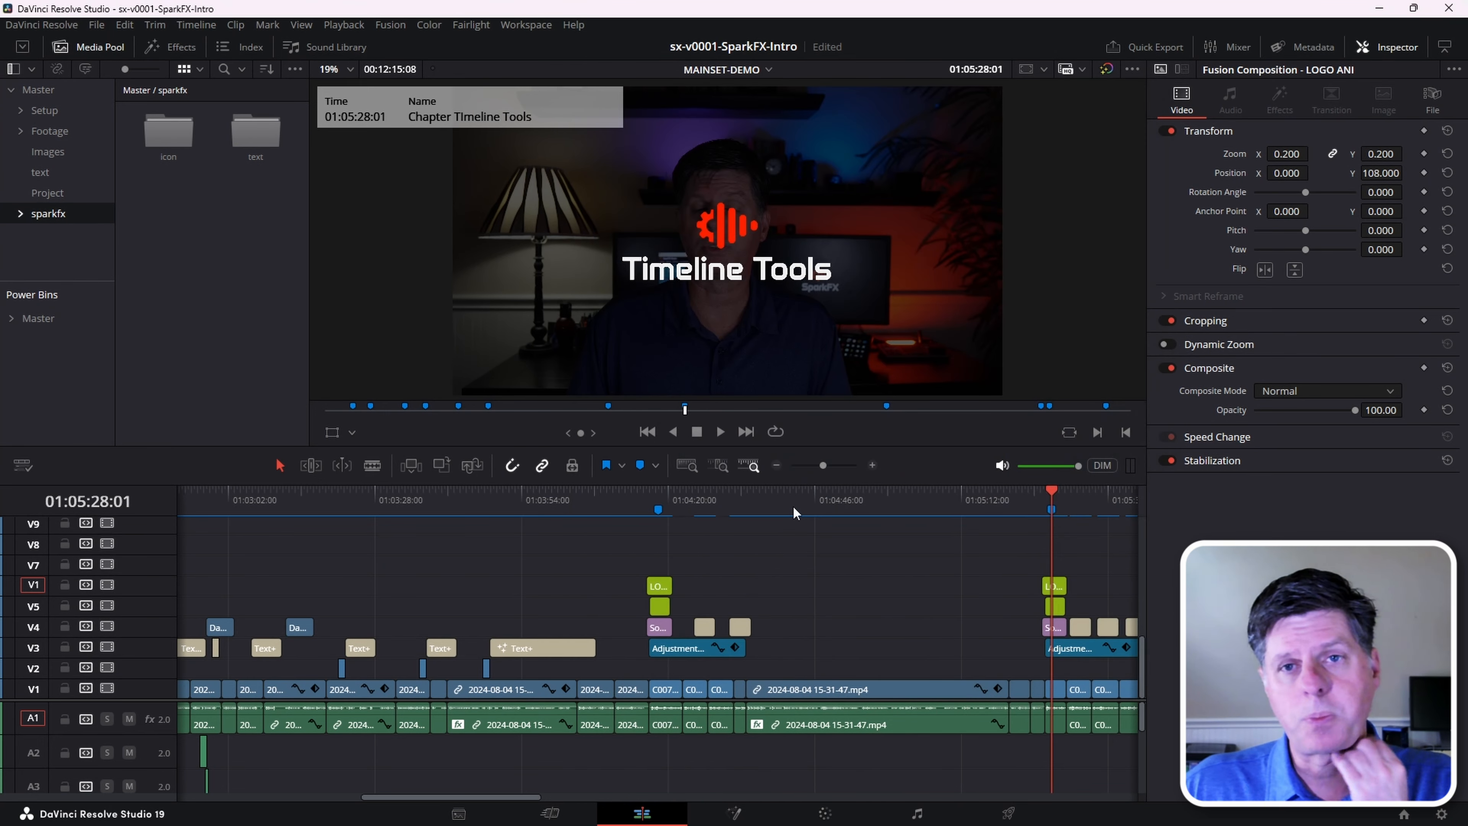
key(ctrl+alt+slash)
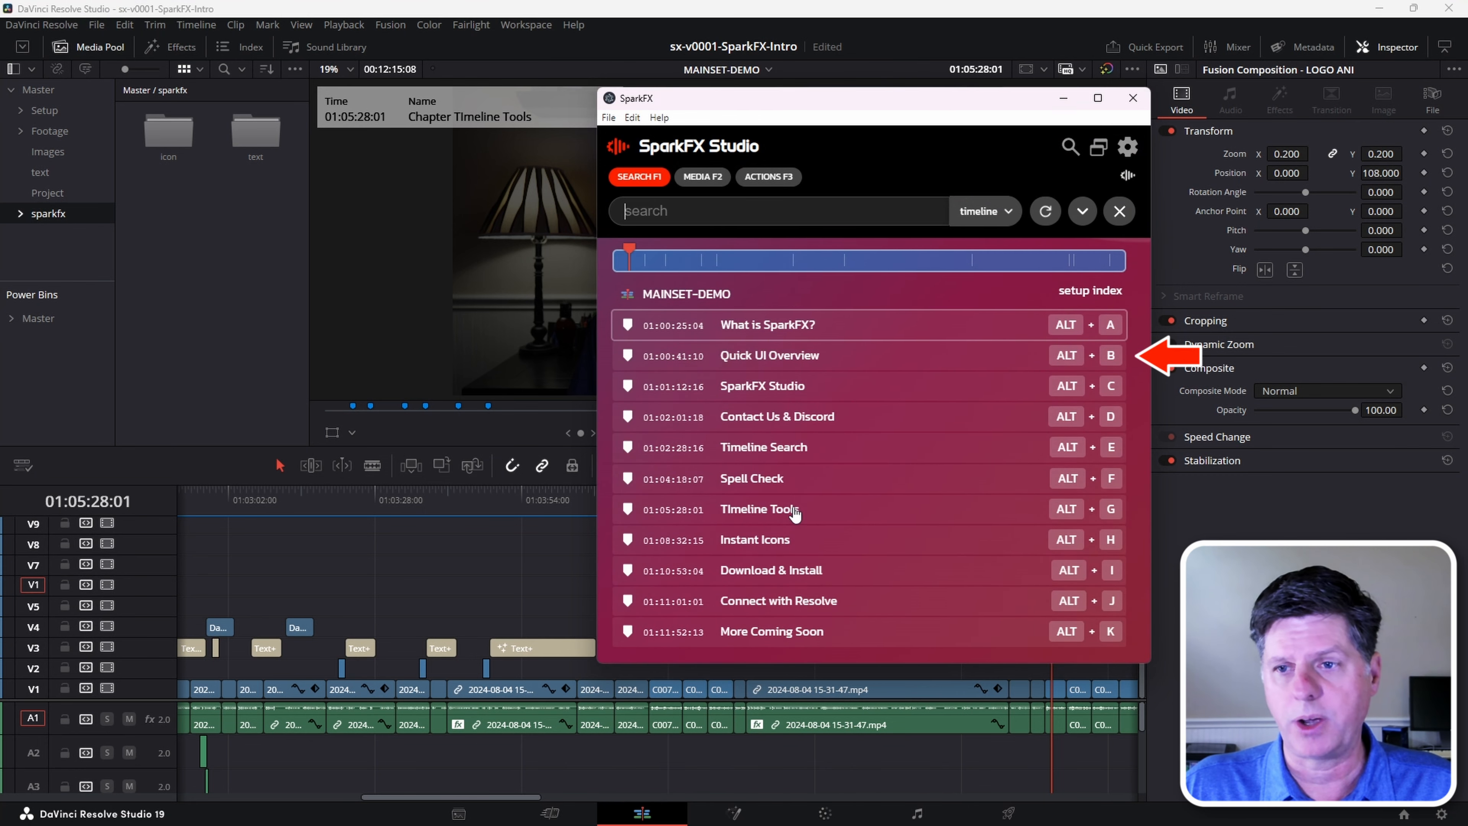
key(alt+b)
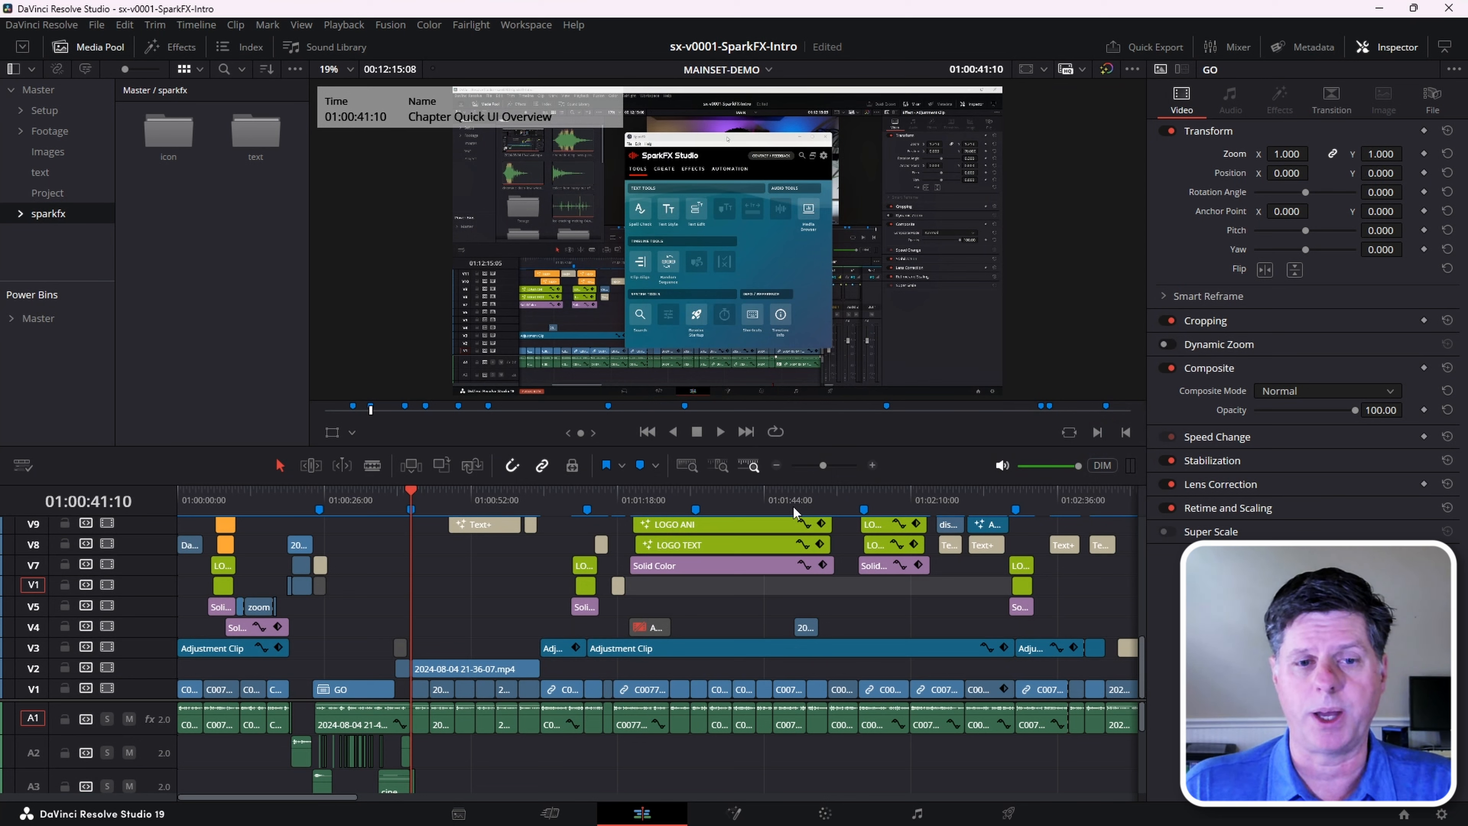
- Jump to the Quick UI Overview chapter at 01:00:53:02 and examine how its timeline marker is named, leaving the marker as it is
key(ctrl+alt+slash)
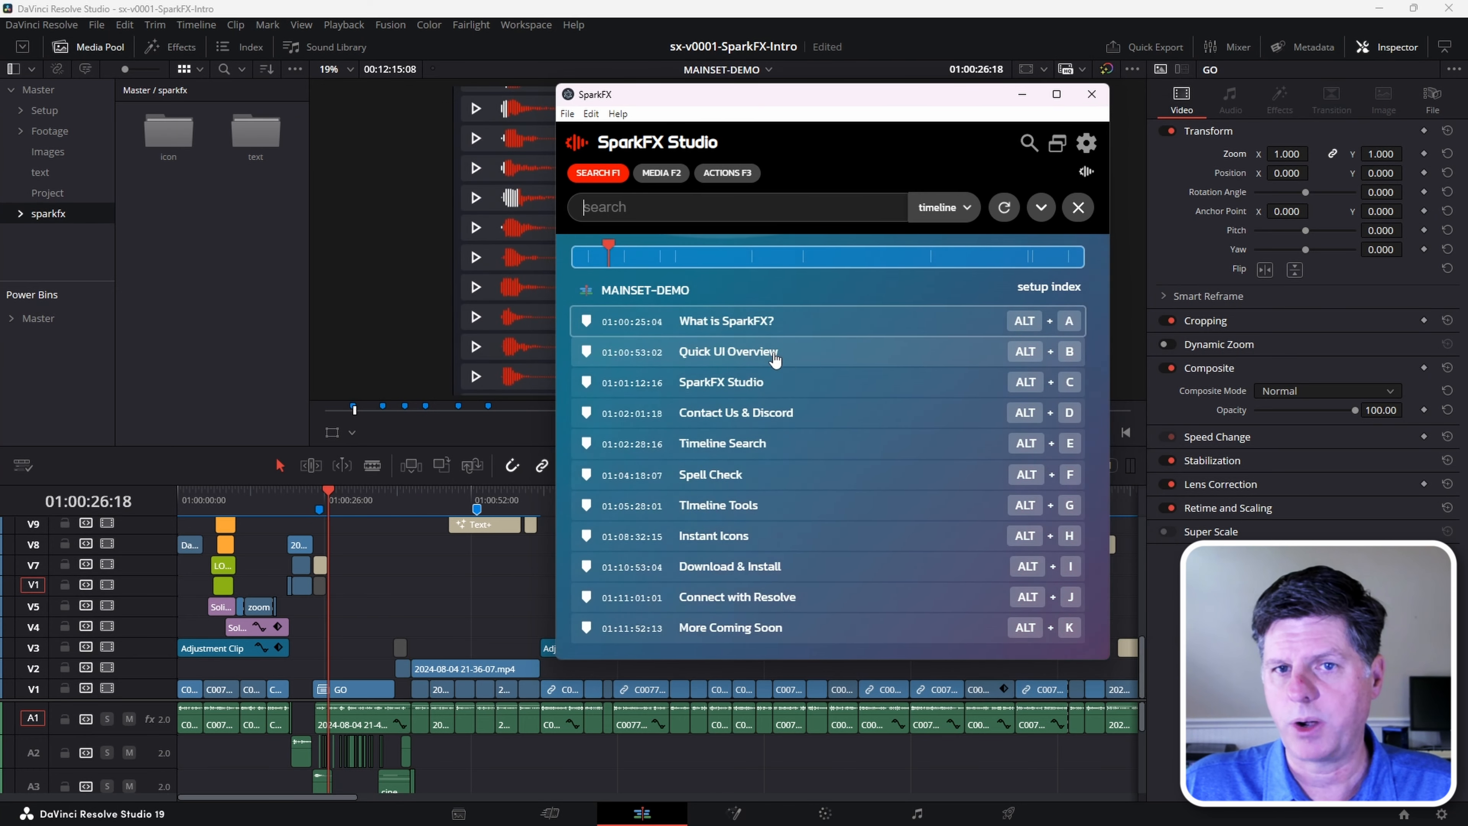
click(775, 359)
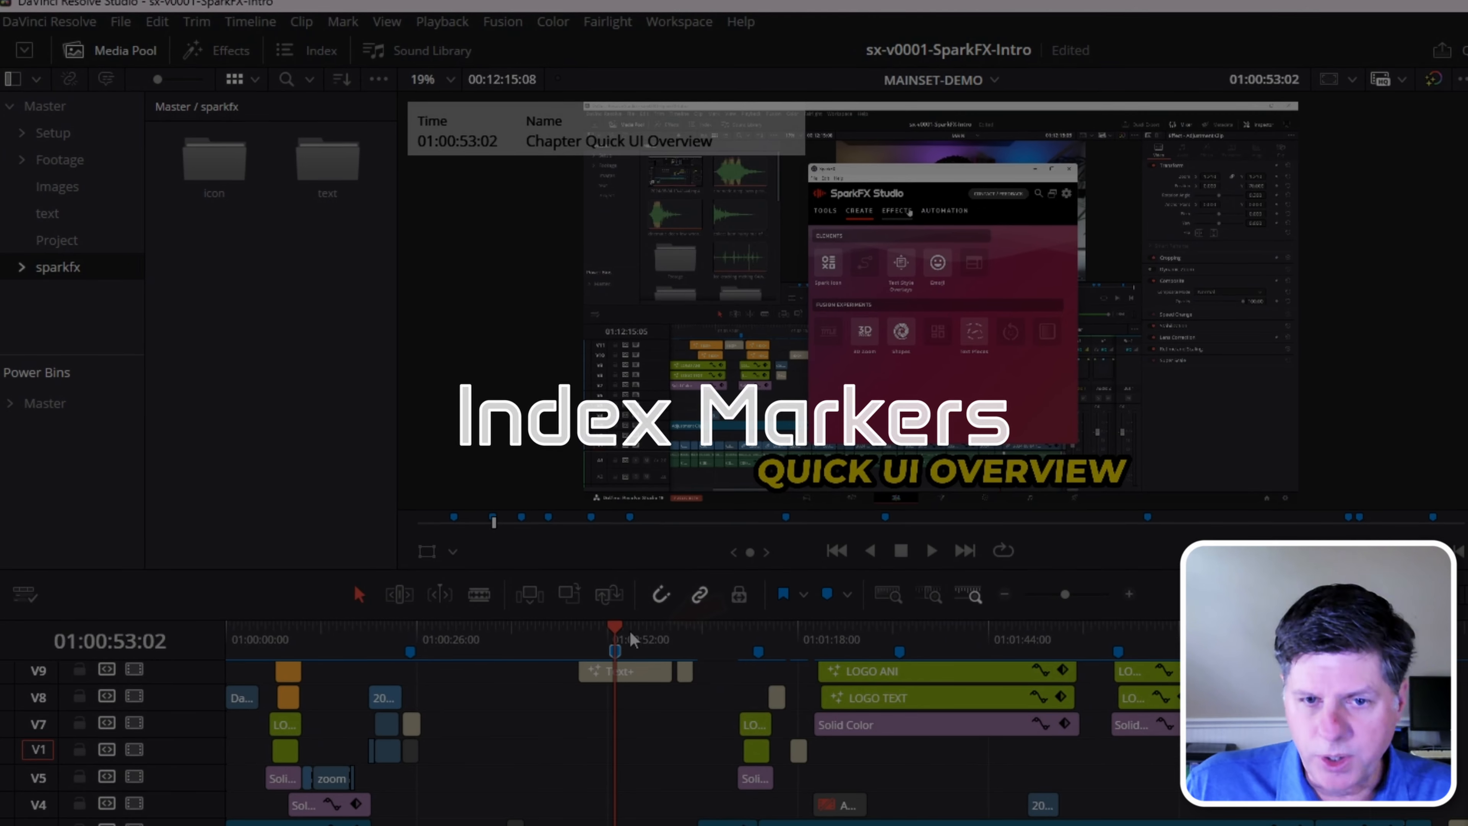
click(609, 636)
double_click(615, 652)
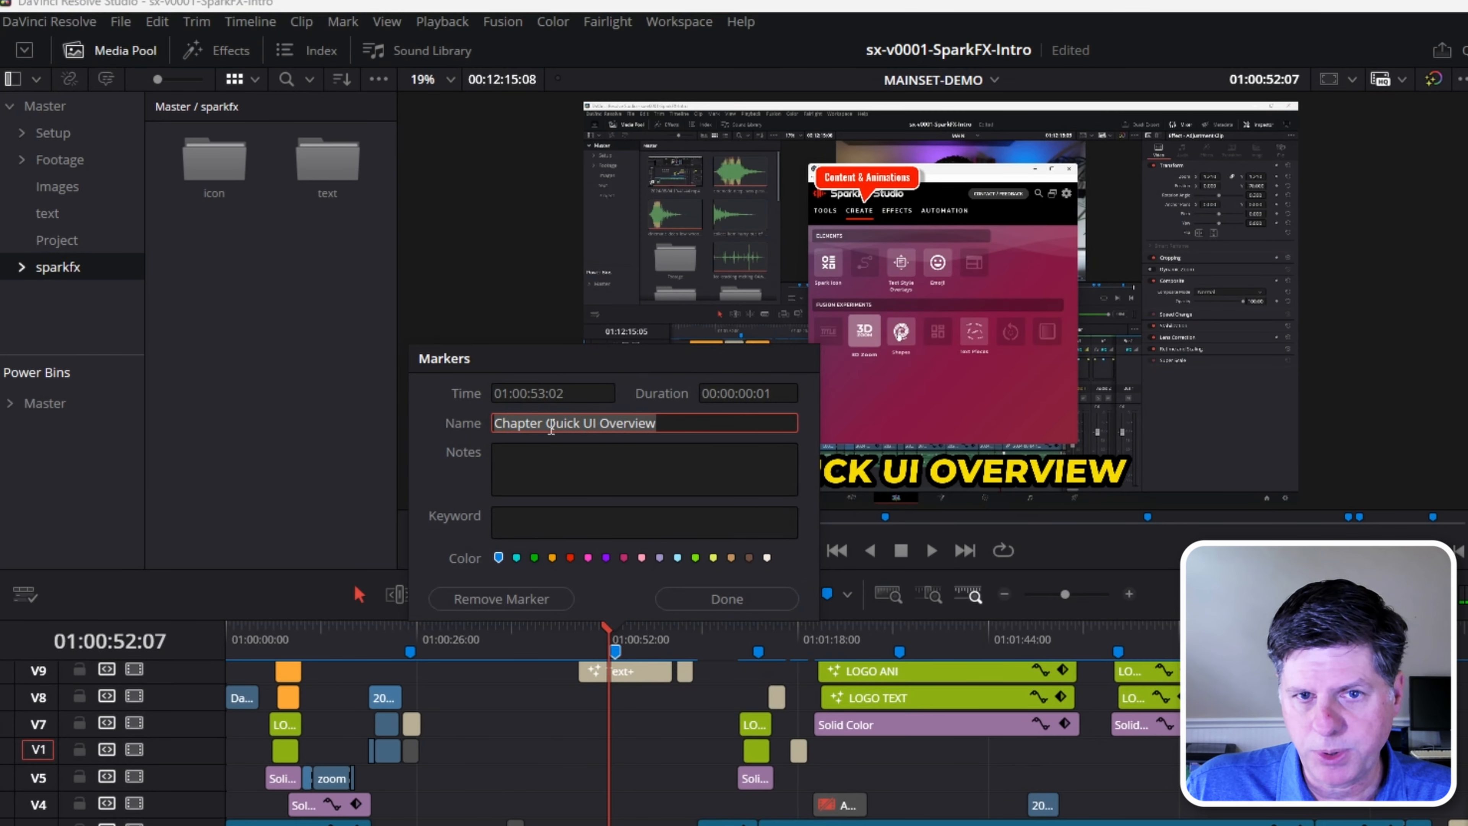
click(555, 424)
drag(694, 422, 456, 420)
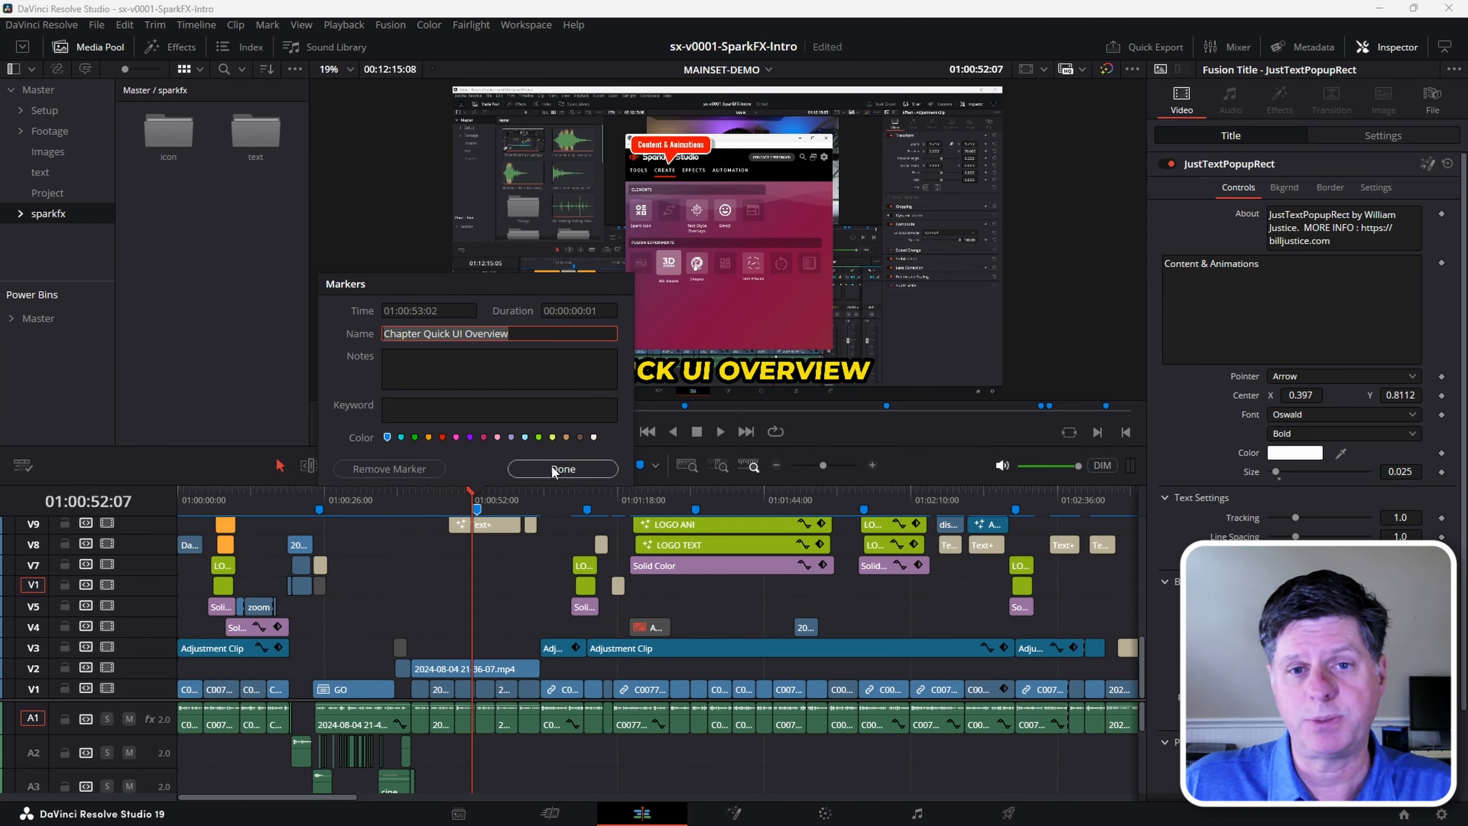
click(562, 468)
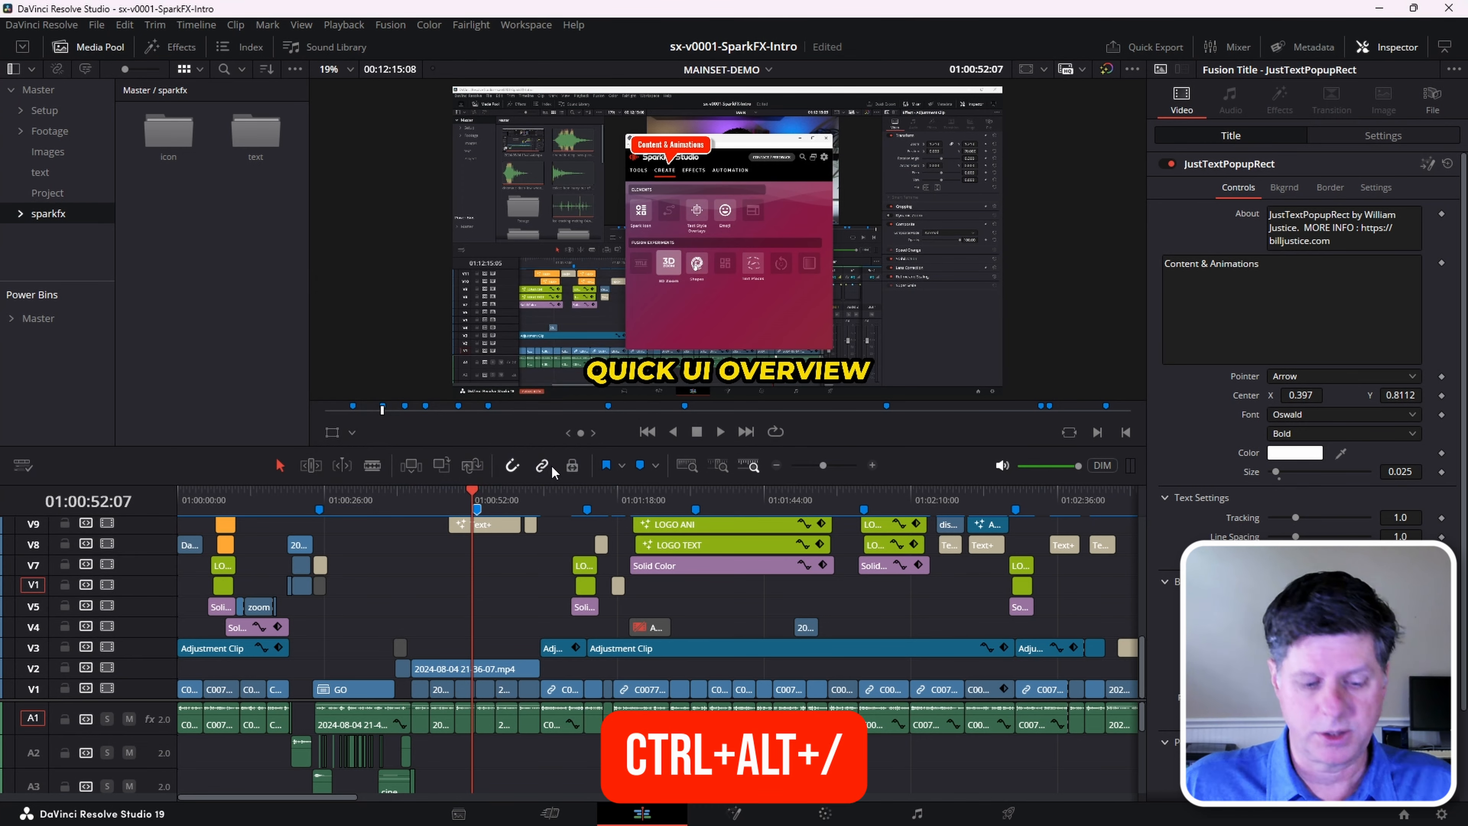
- Open the SparkFX Chapters tool and look through the YouTube chapter list generated from the timeline markers
key(ctrl+alt+slash)
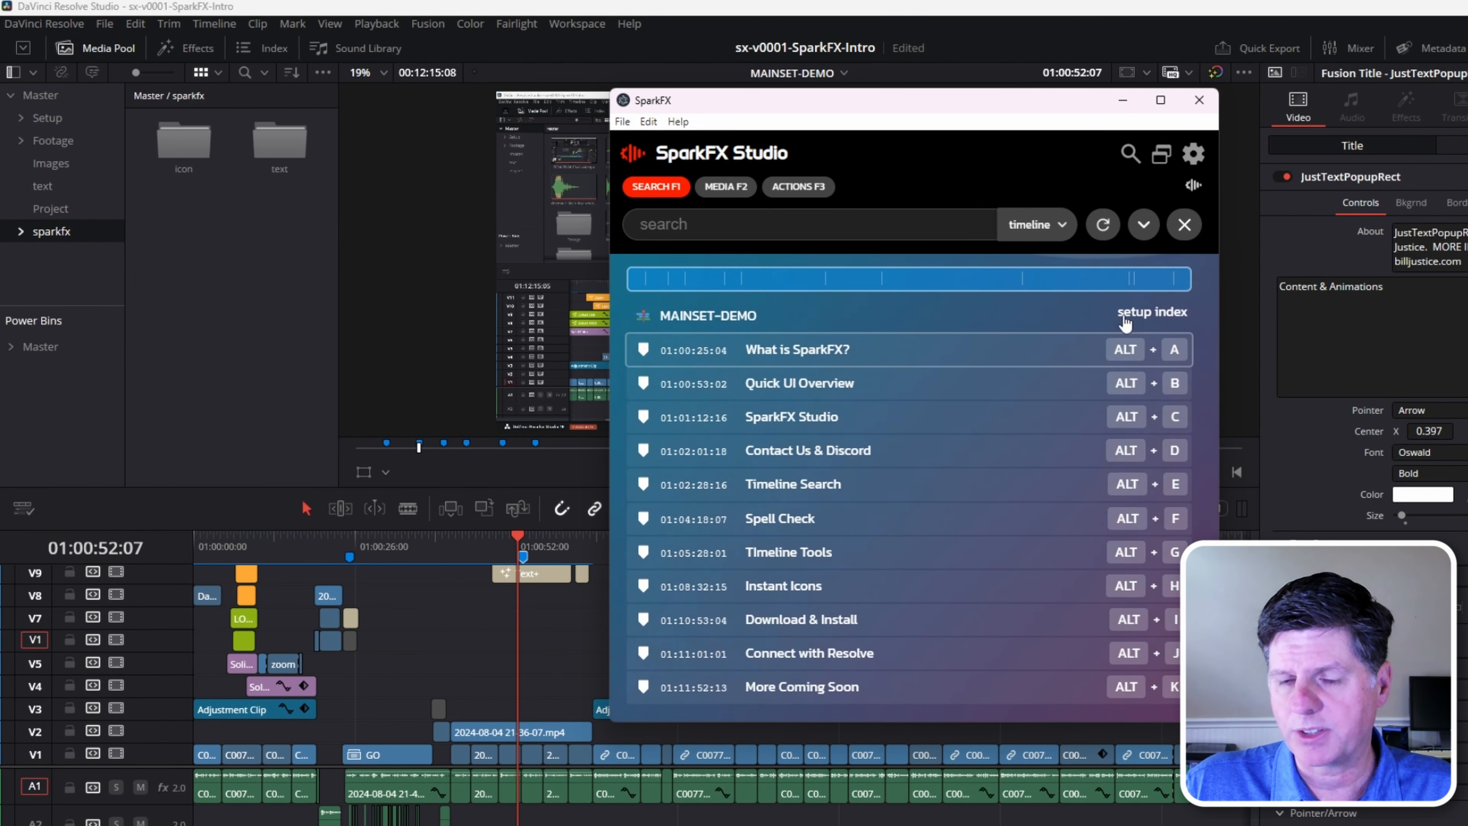
click(1185, 225)
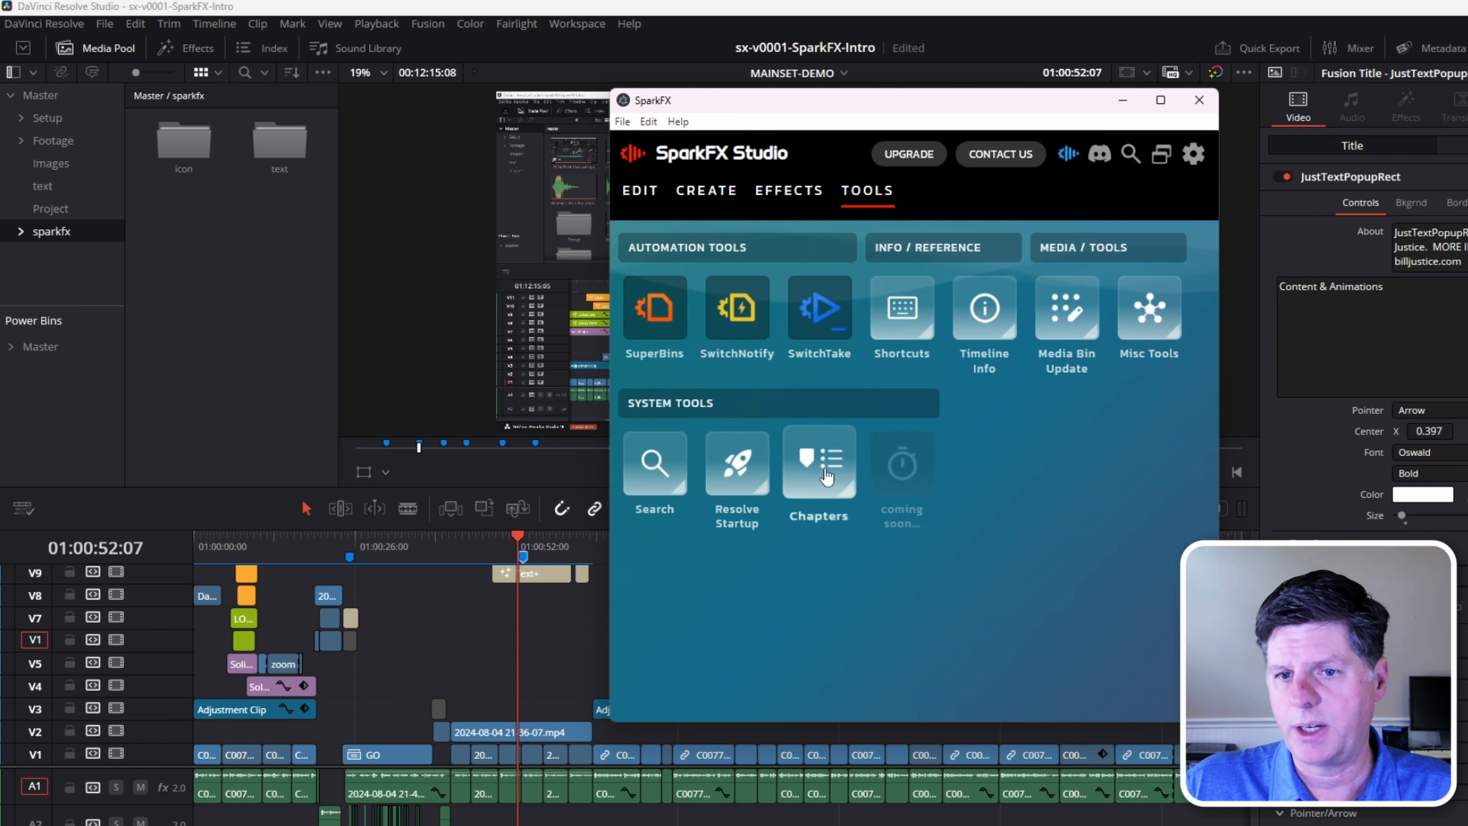
click(831, 477)
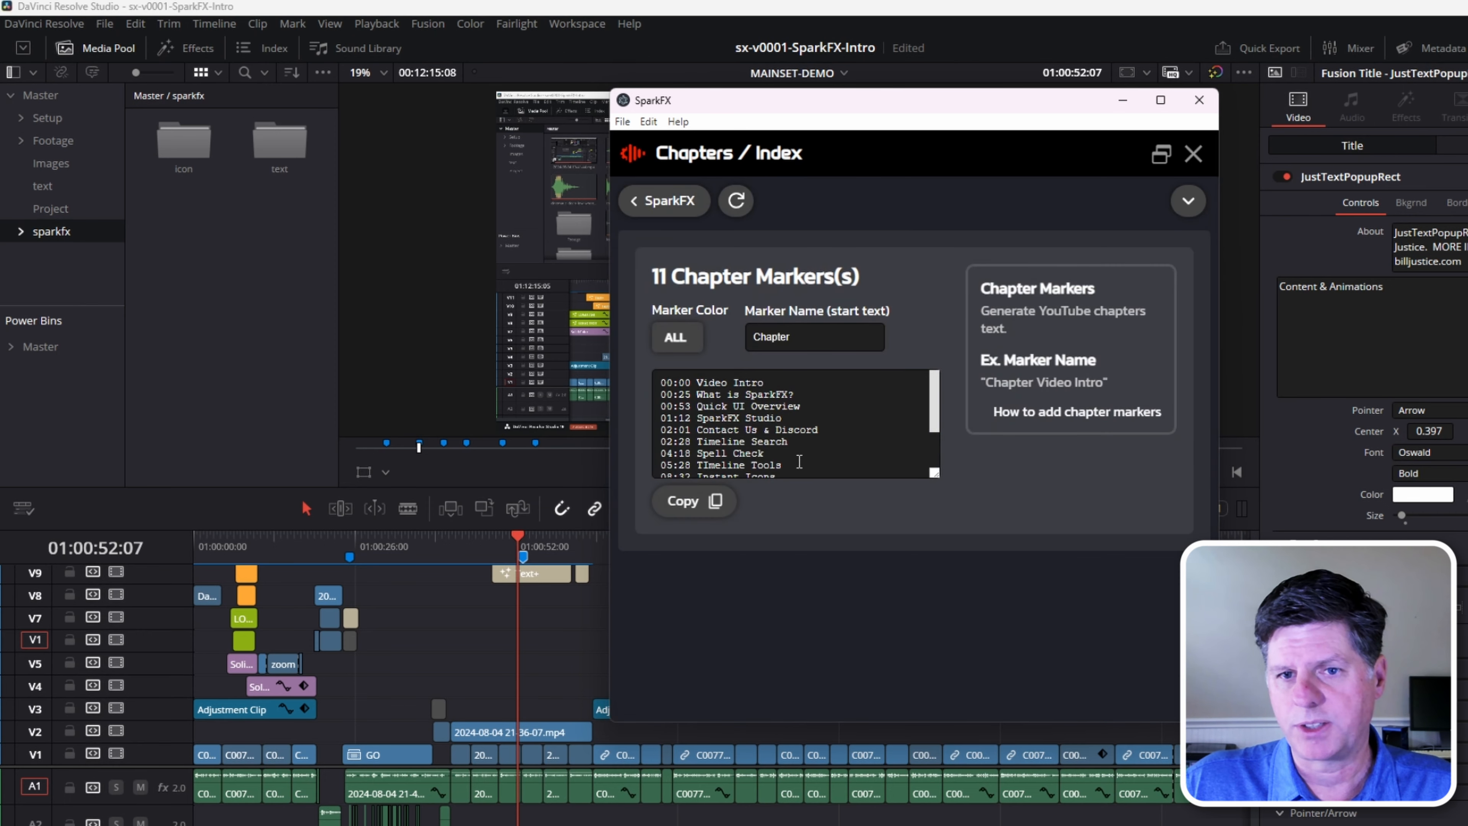
scroll(928, 405, down, 3)
scroll(928, 405, up, 3)
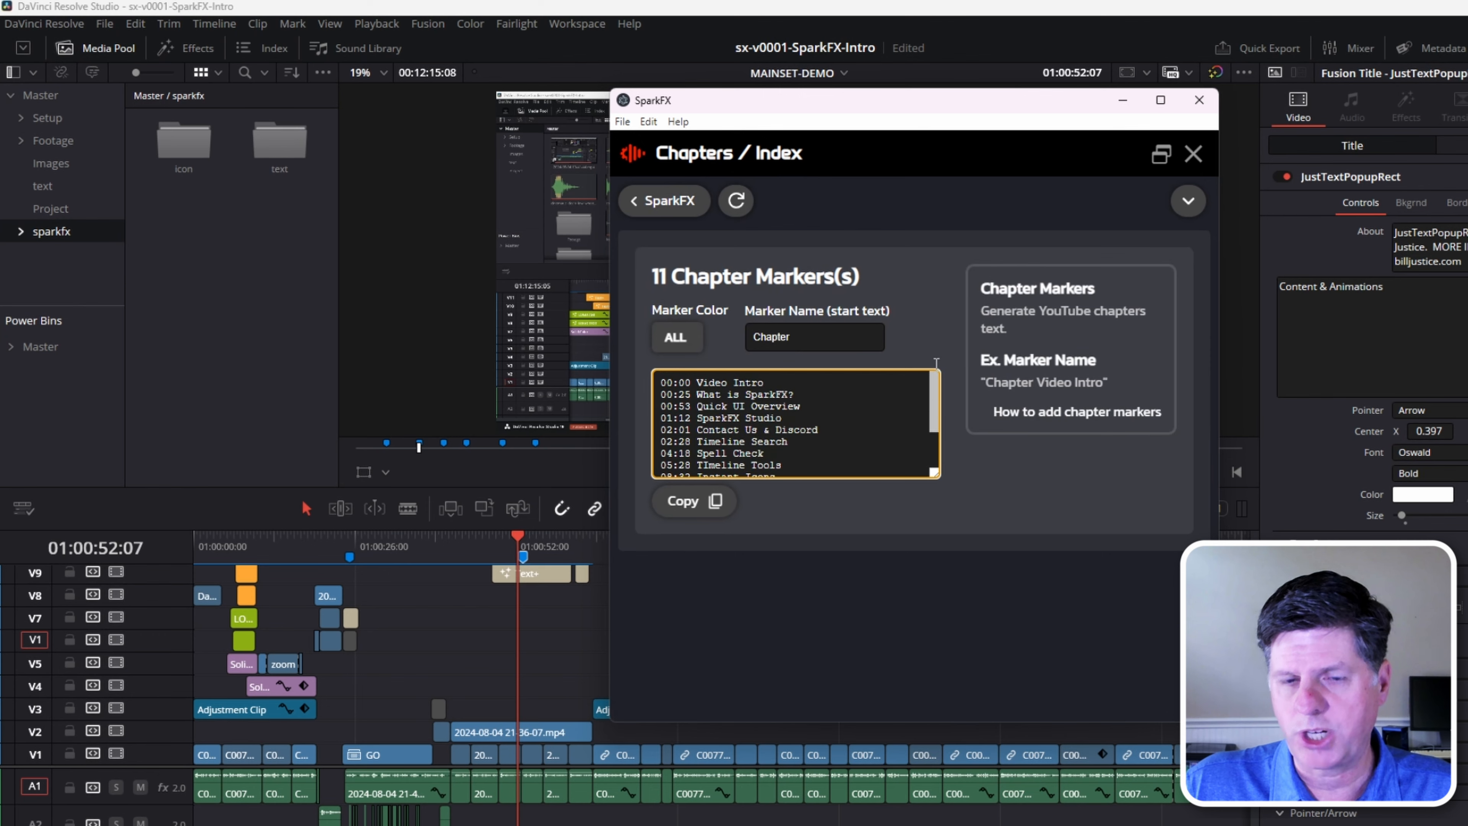
- Try filtering the chapter list by green markers, then restore the marker color filter to all colors
click(700, 338)
click(753, 381)
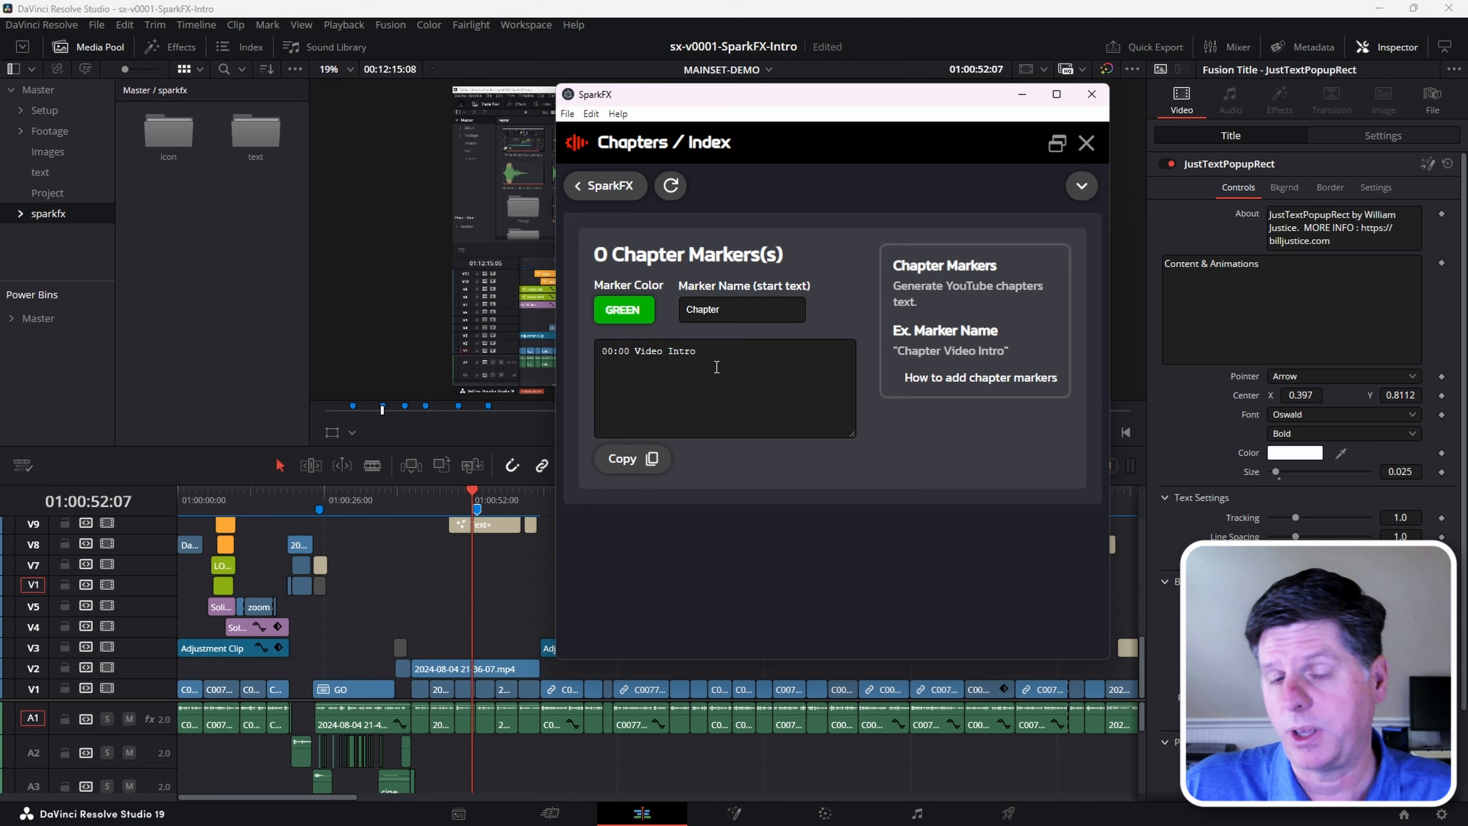
click(622, 309)
click(602, 359)
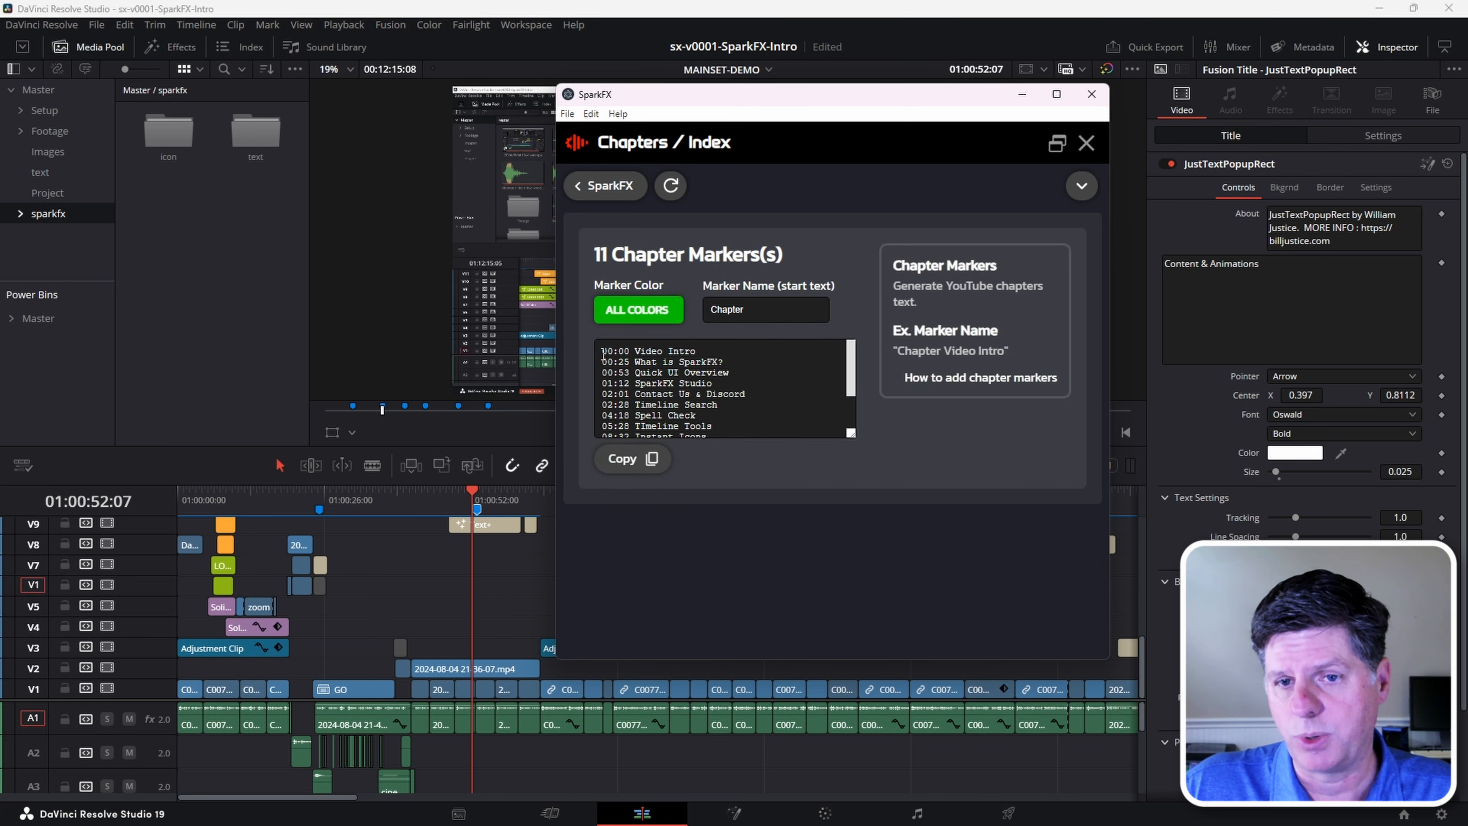
- Clear the marker name start text and look through the unfiltered list of all timeline markers
click(761, 313)
key(BackSpace)
key(BackSpace)
key(BackSpace)
key(BackSpace)
key(BackSpace)
key(BackSpace)
key(BackSpace)
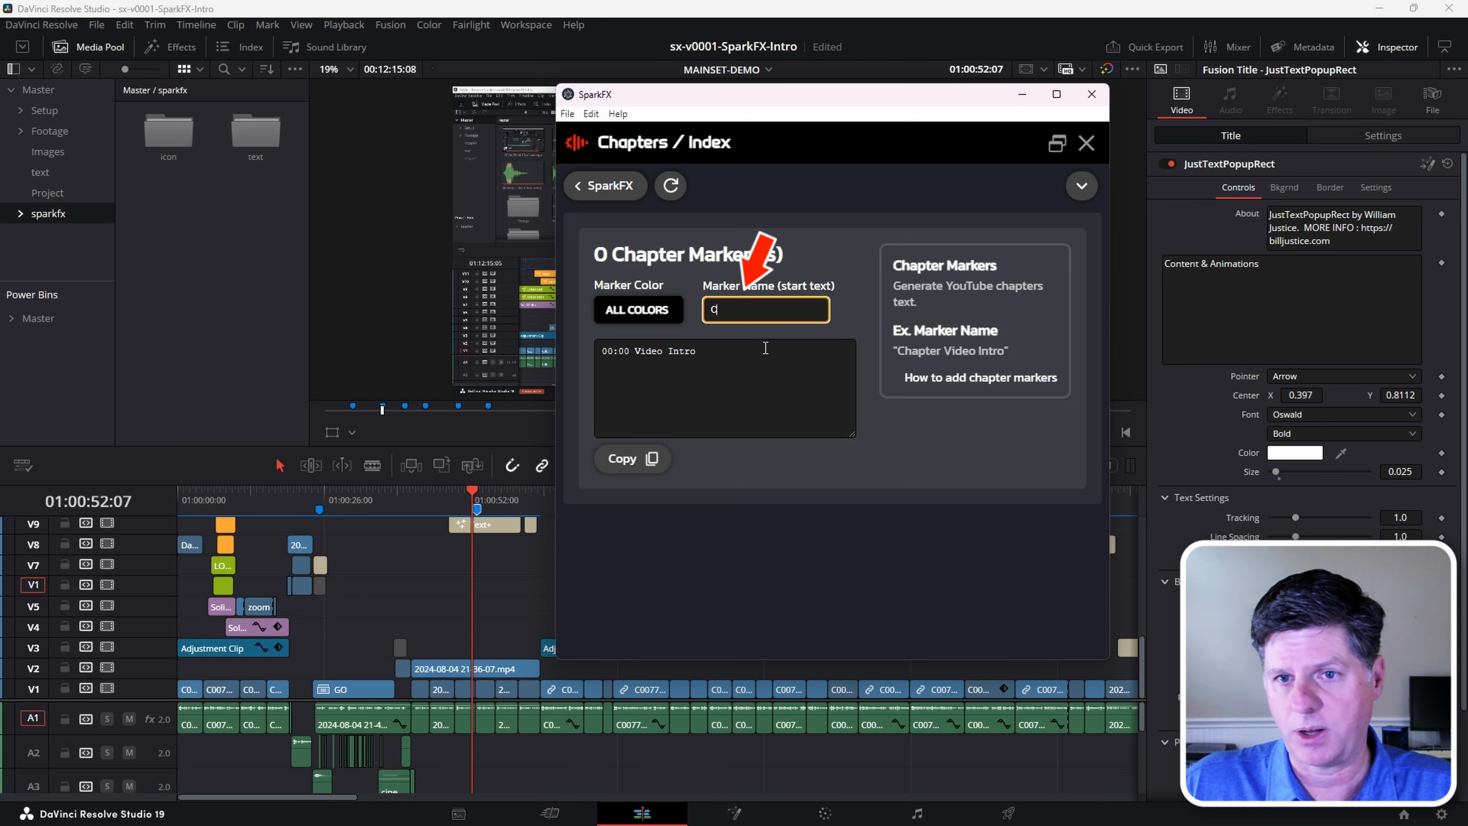
click(842, 346)
scroll(751, 381, down, 3)
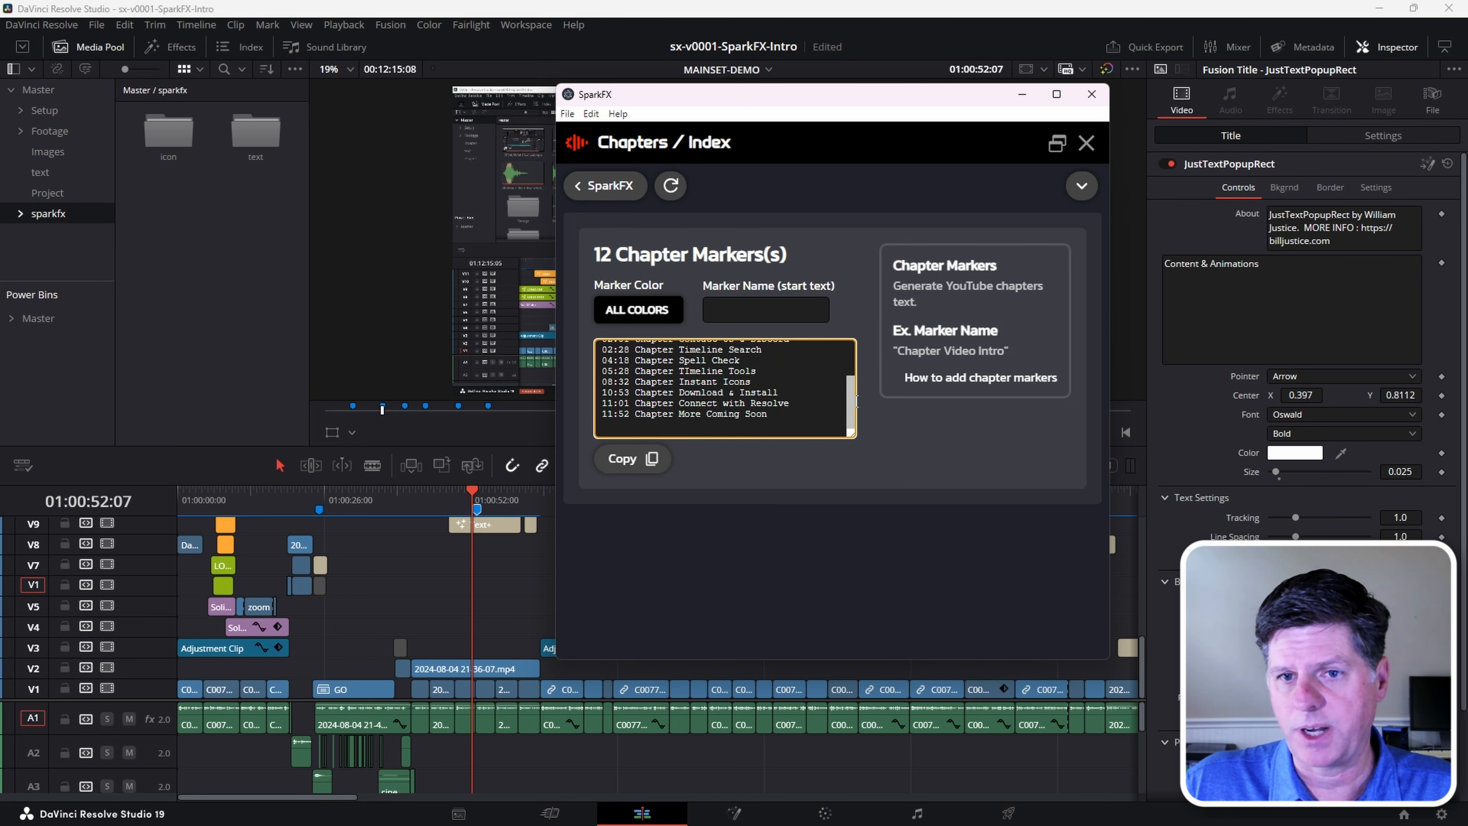
scroll(751, 381, up, 3)
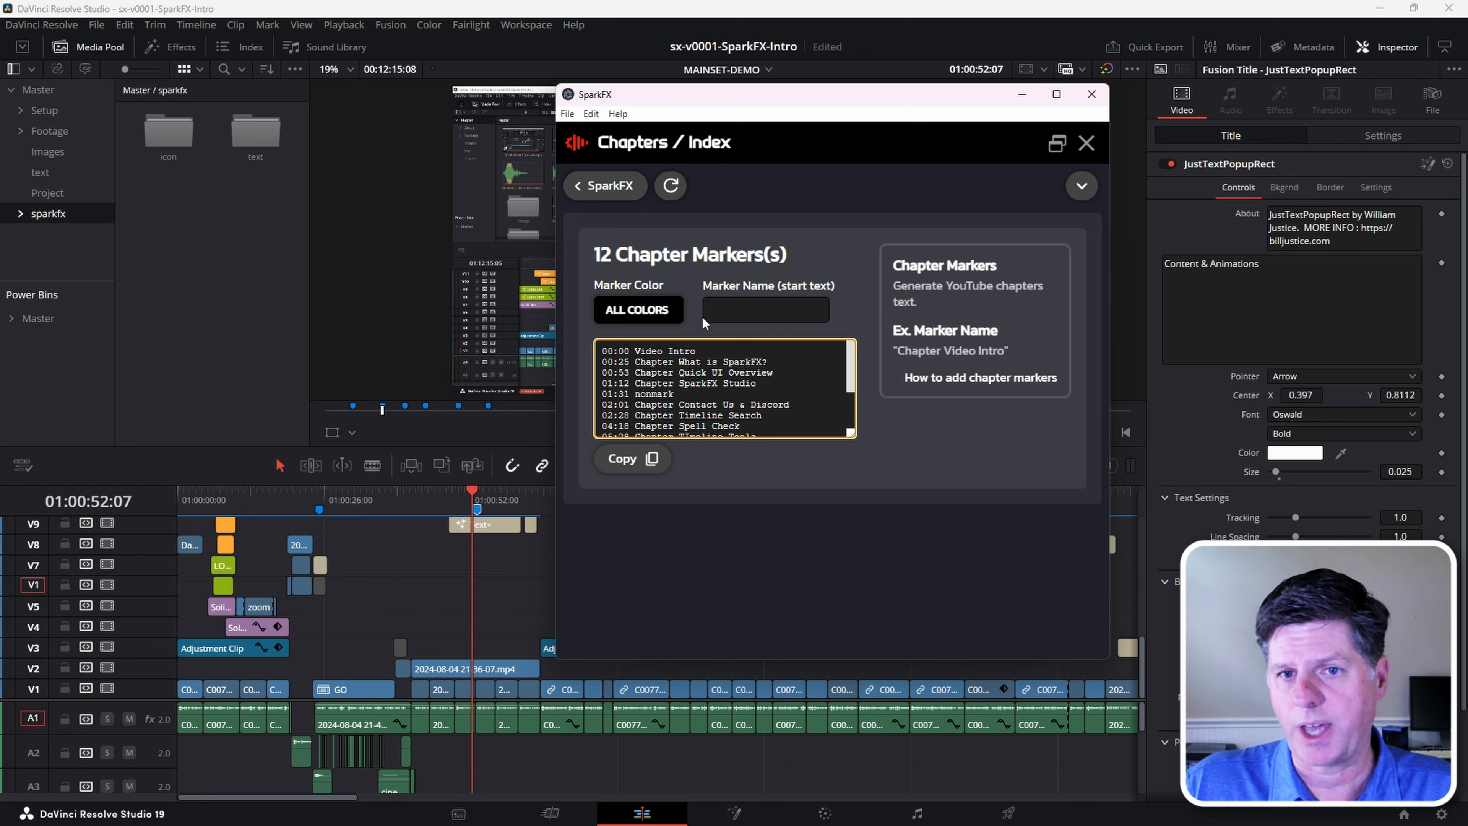
- Rename the timeline marker at 01:00:25:04 to "INDEX What is SparkFX?" and color it red
double_click(319, 509)
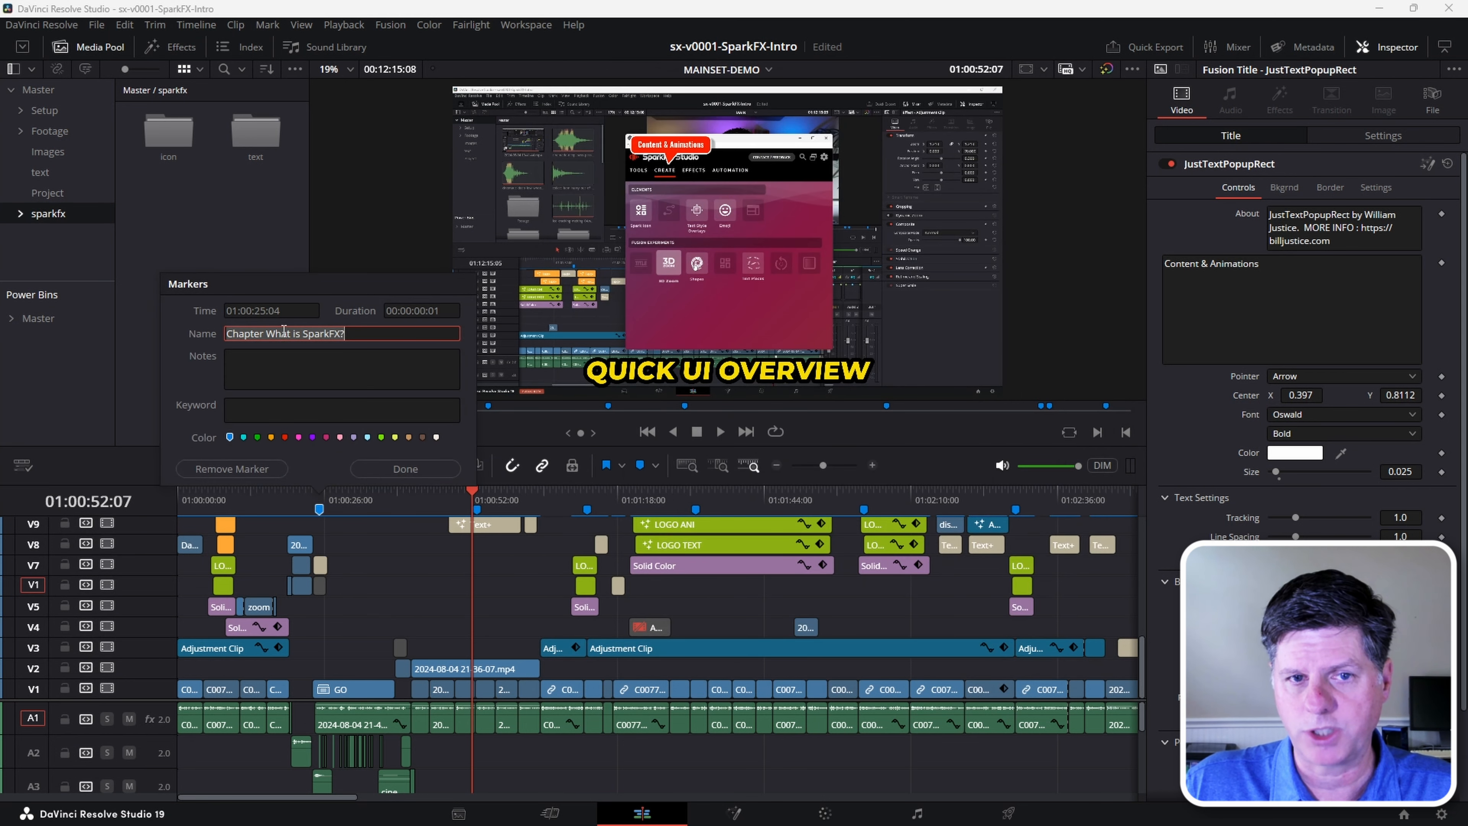
drag(263, 336, 116, 330)
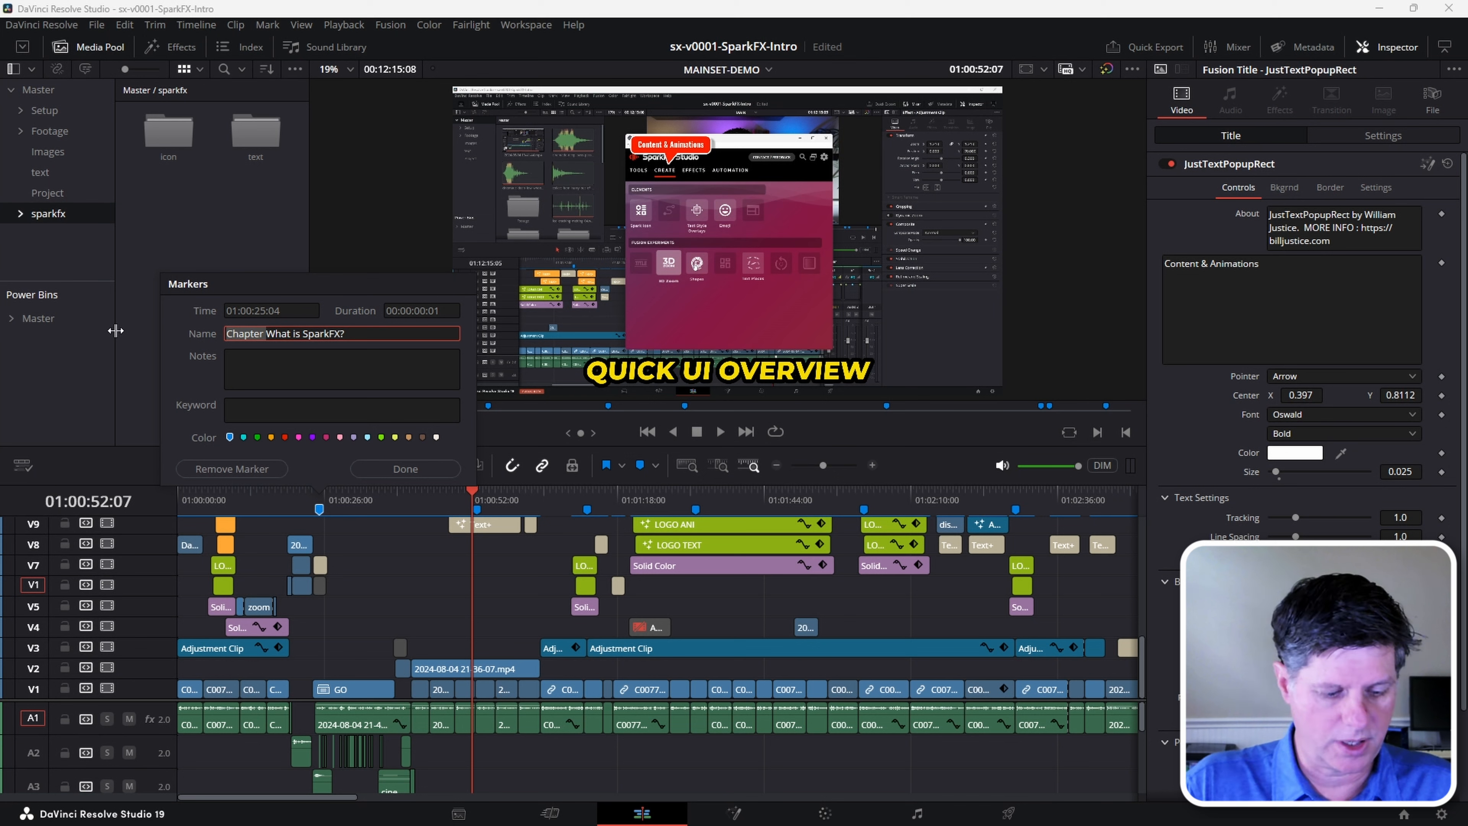
text(INDEX)
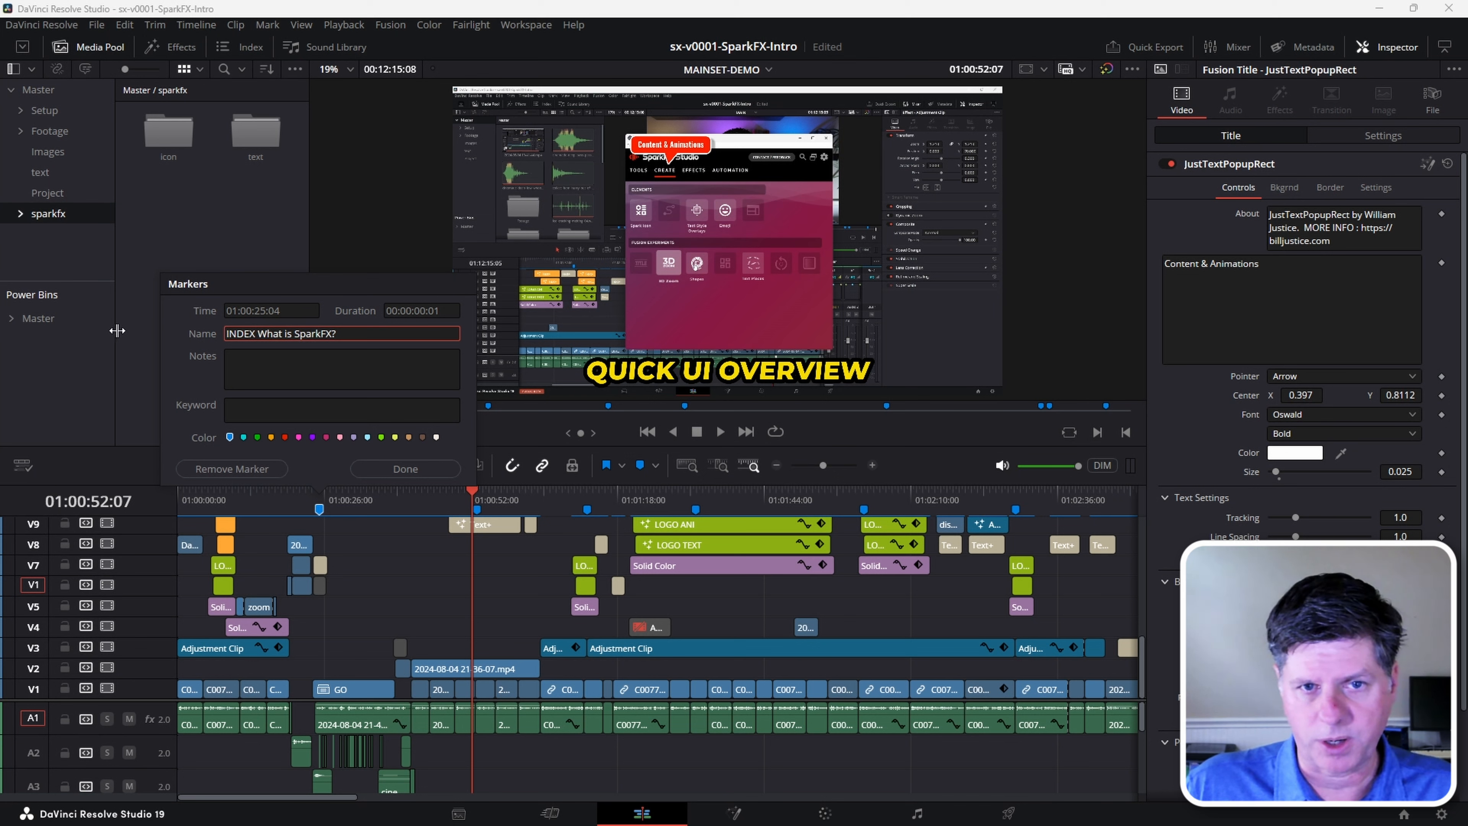
click(284, 440)
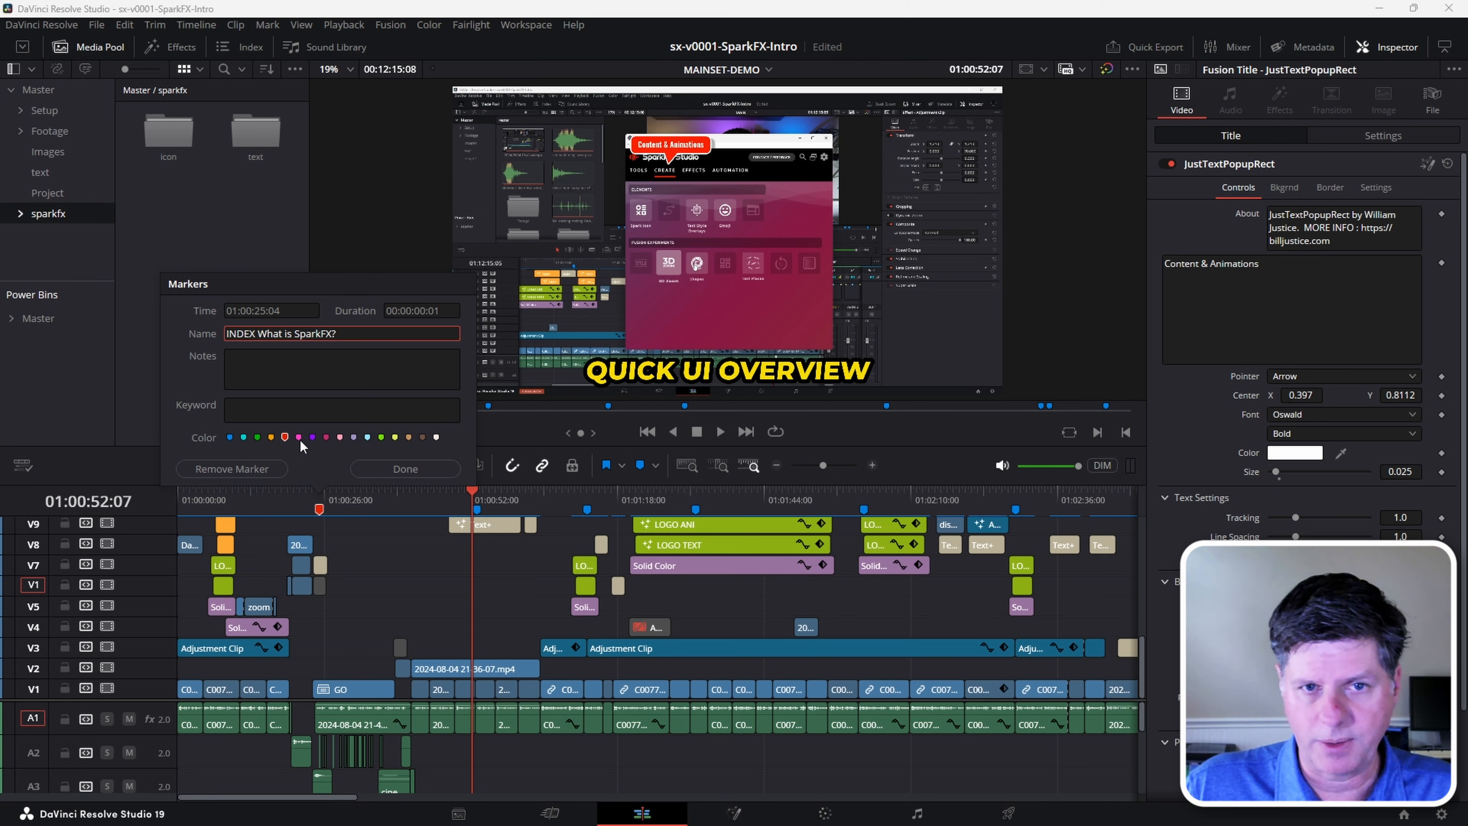
click(415, 468)
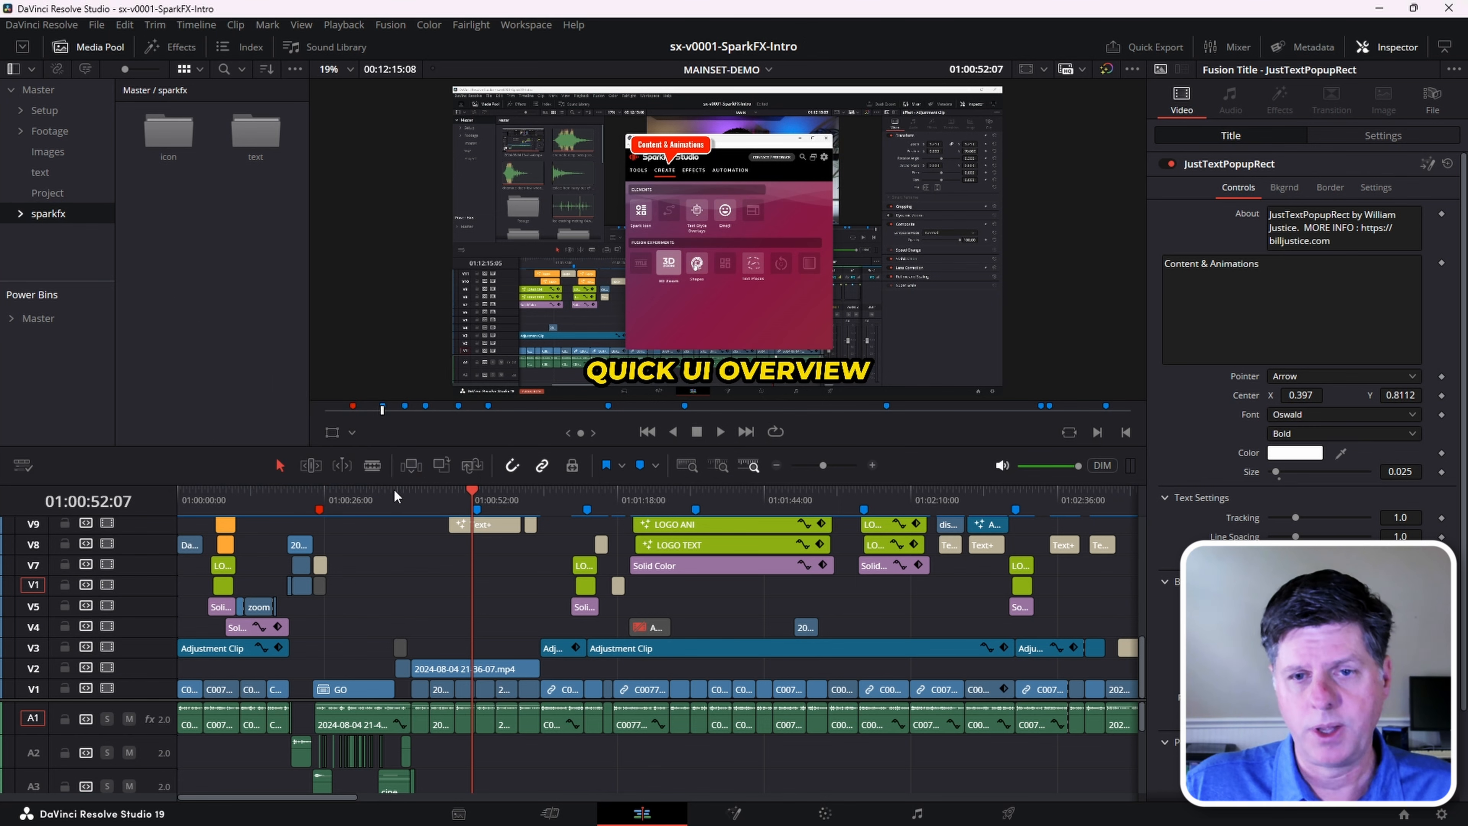
- Filter the SparkFX chapter list to red markers whose names start with INDEX
key(alt+Tab)
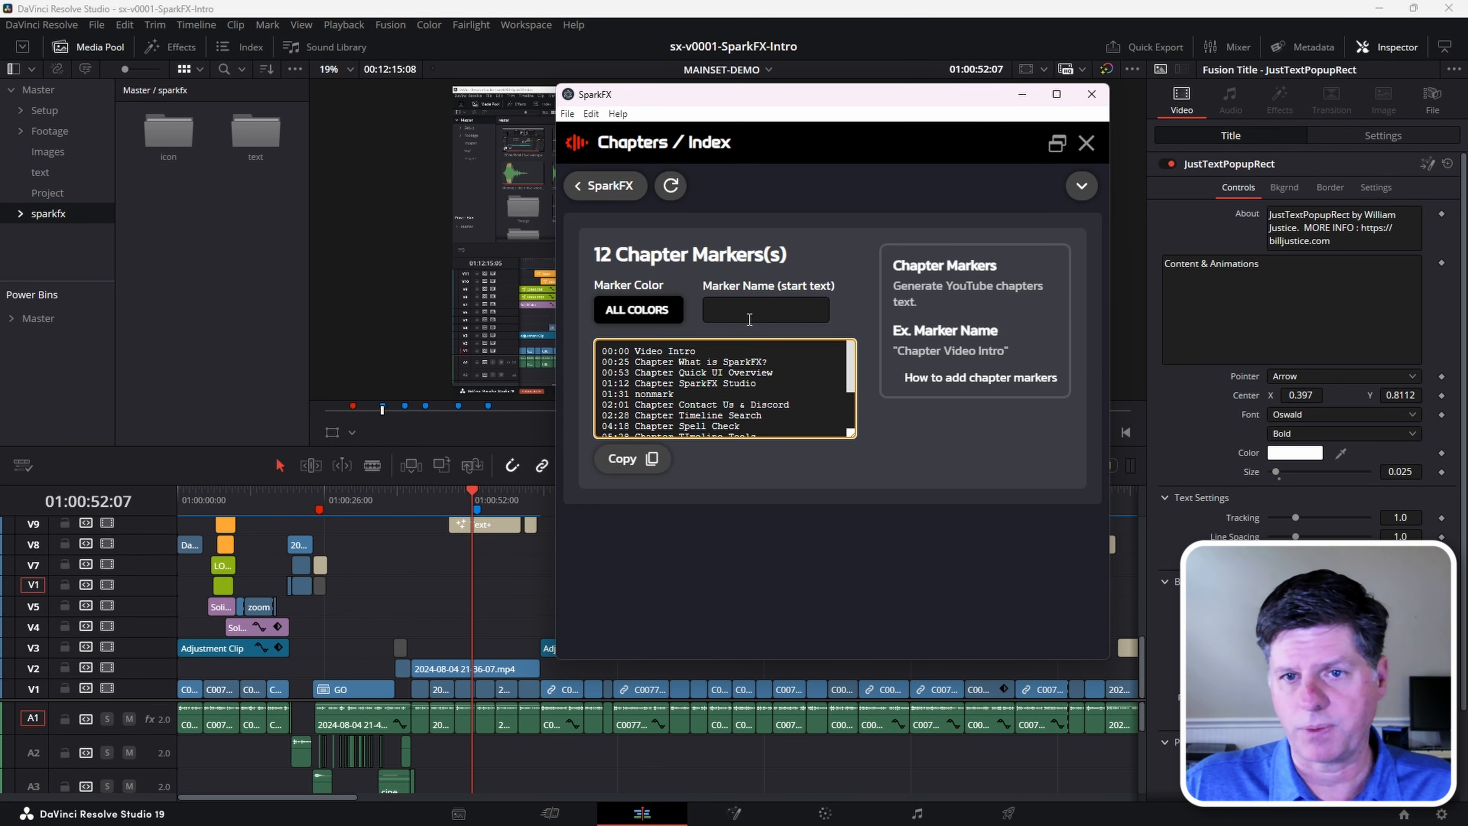
click(639, 310)
click(737, 346)
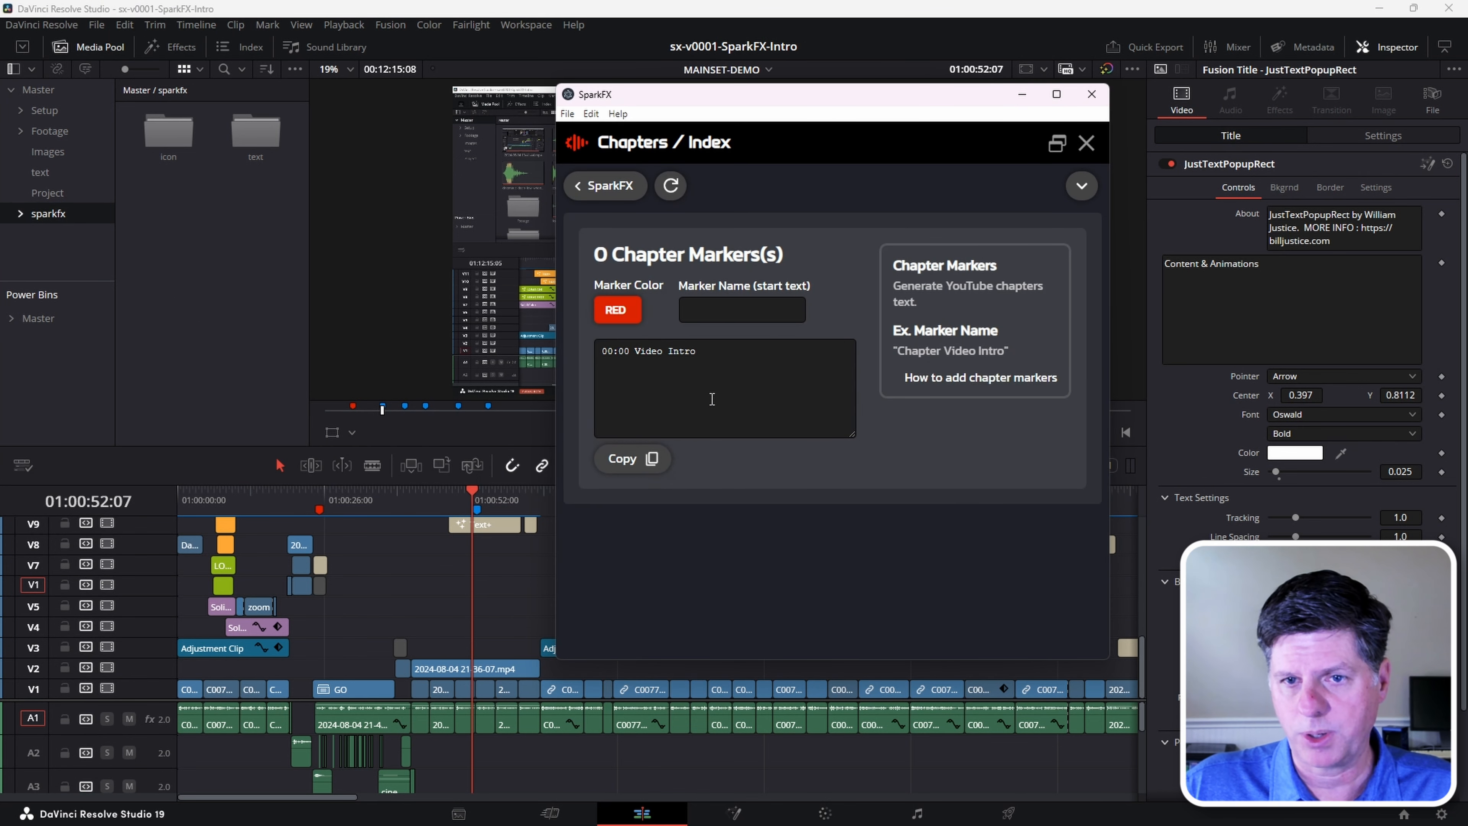
click(720, 311)
text(INDEX)
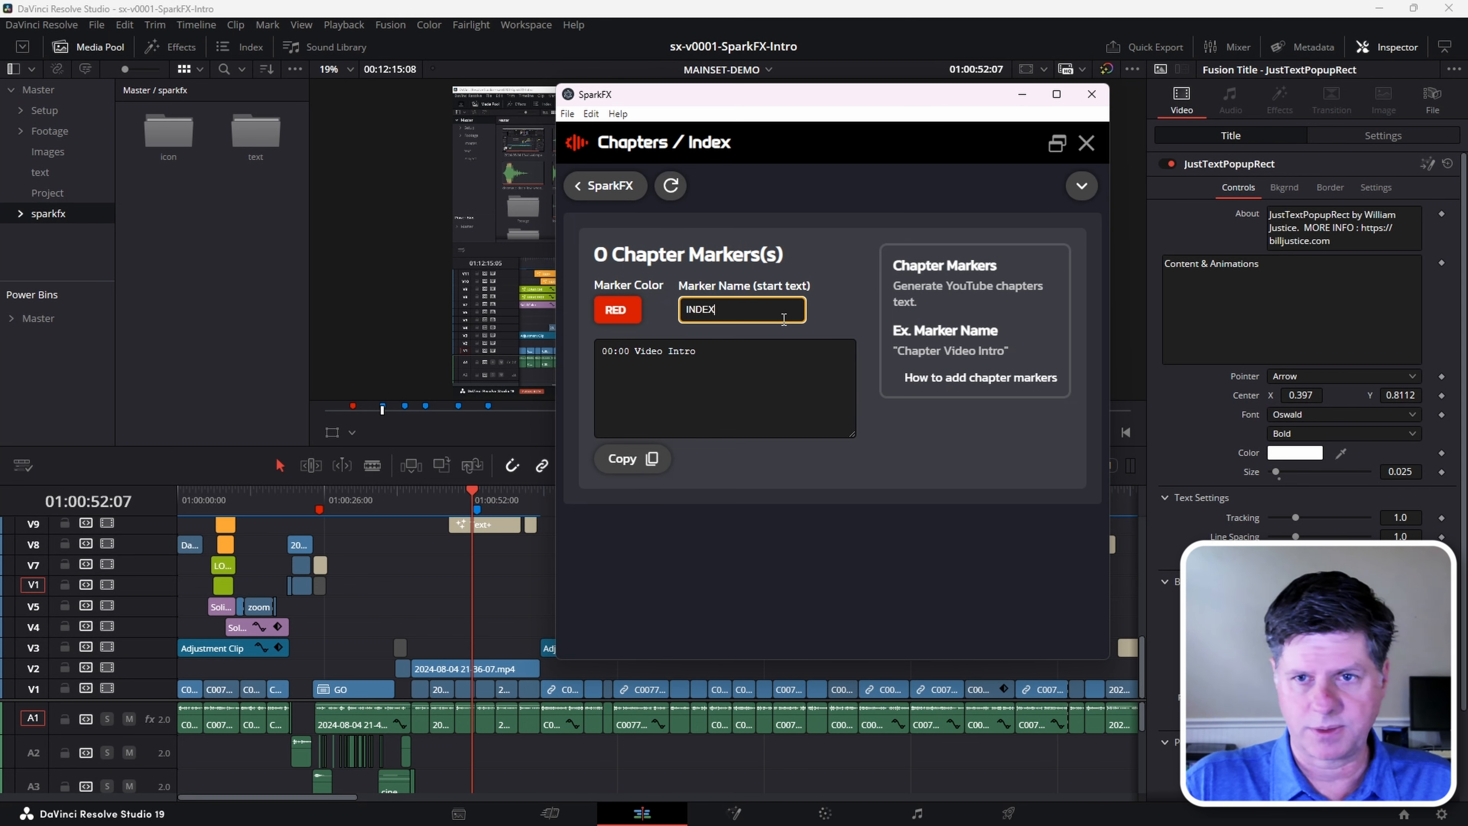
key(Return)
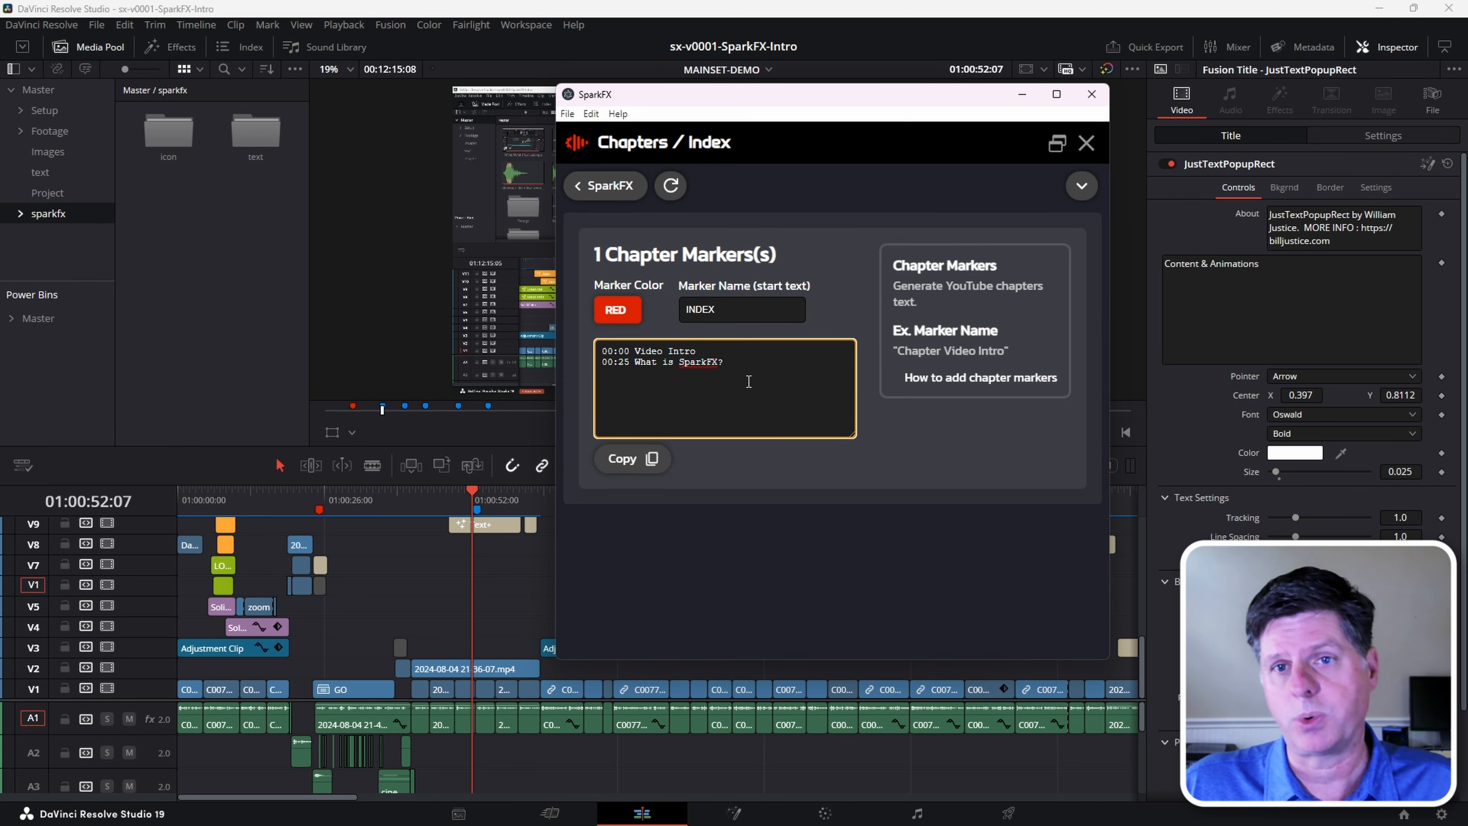
- Set the marker name start text to Chapter and the marker color to all colors, then leave the Chapters tool
double_click(737, 306)
text(Chapter)
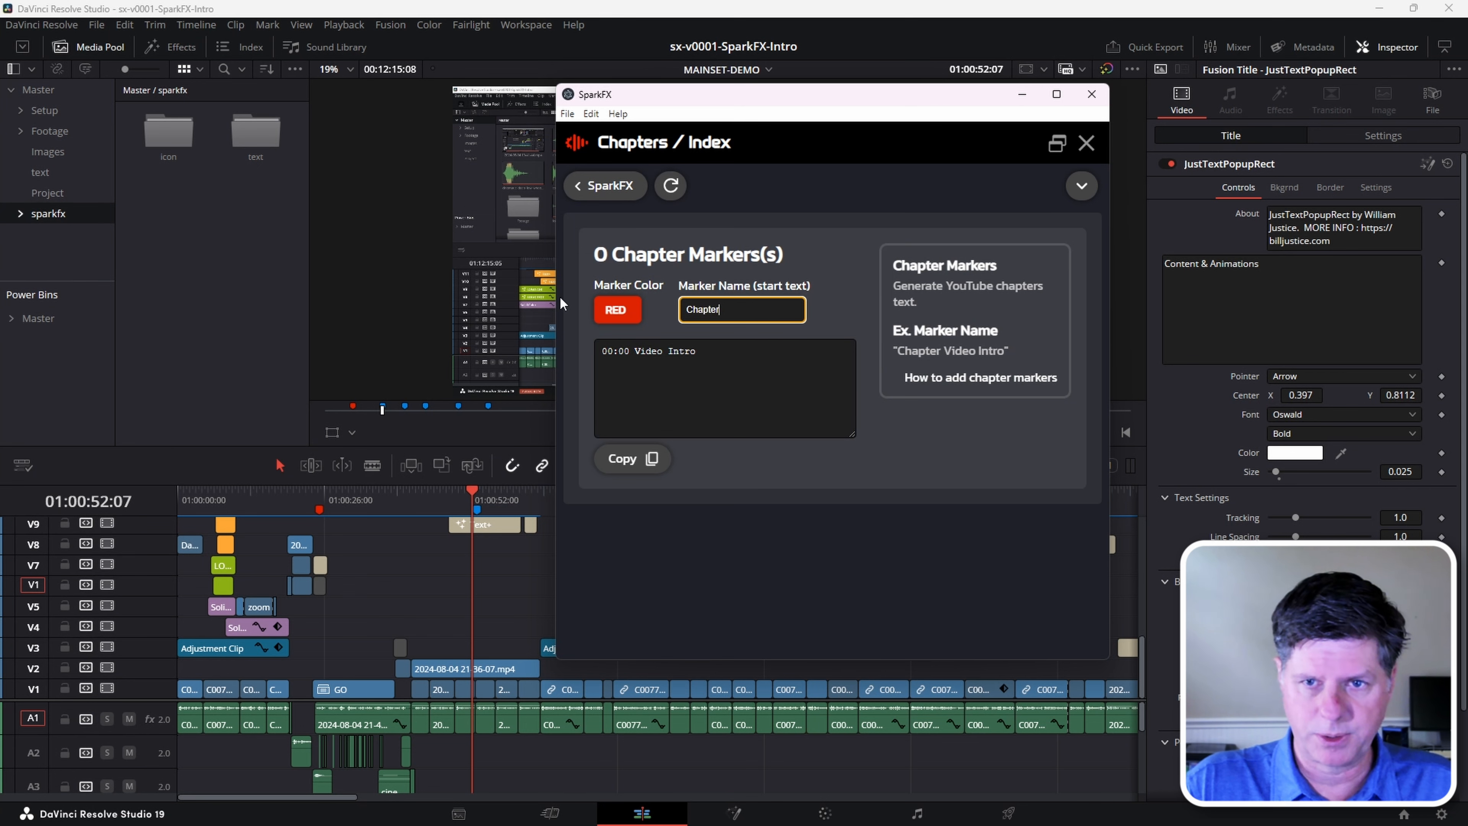
click(606, 309)
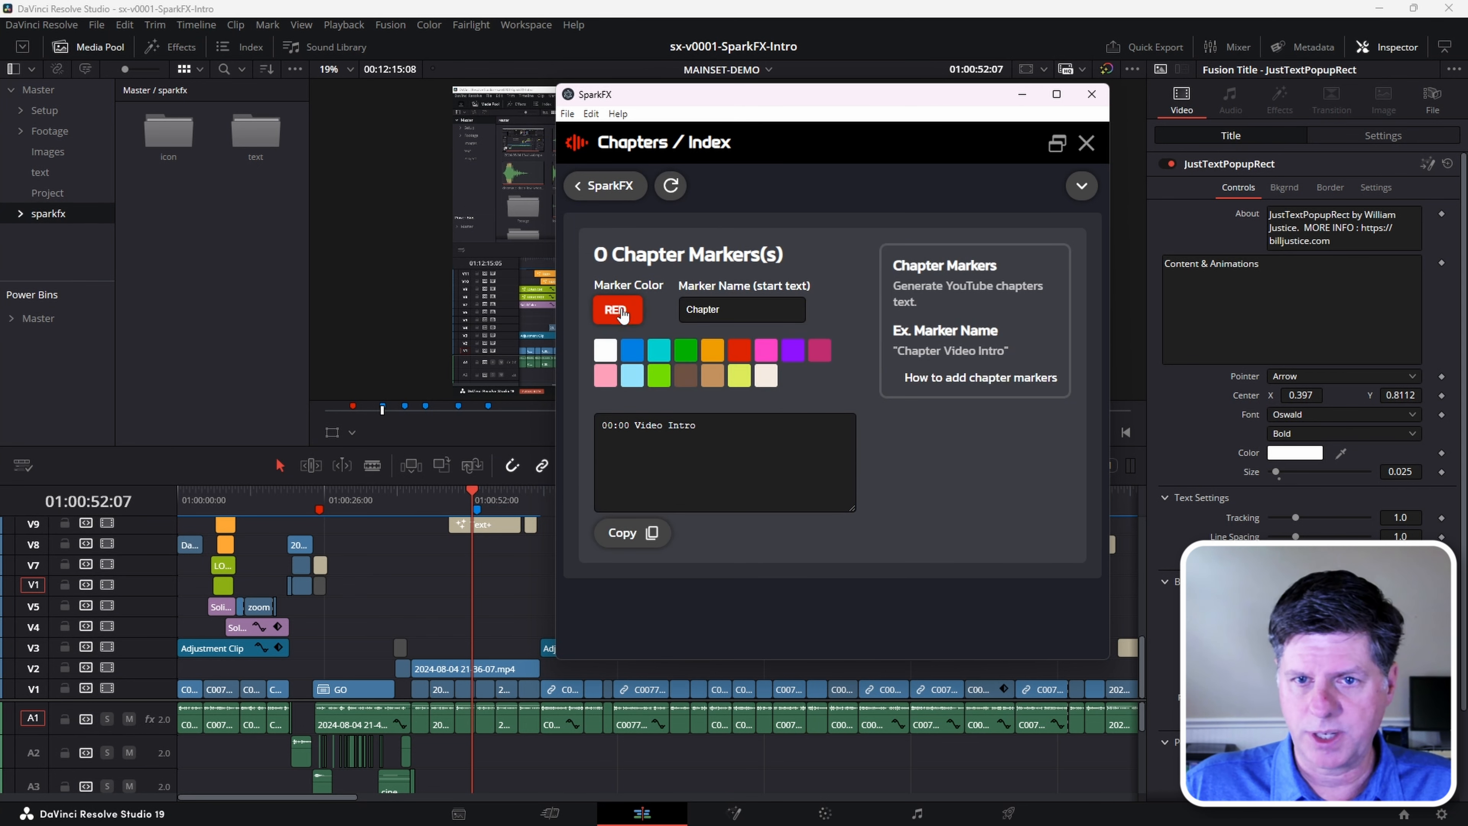
click(608, 354)
click(598, 190)
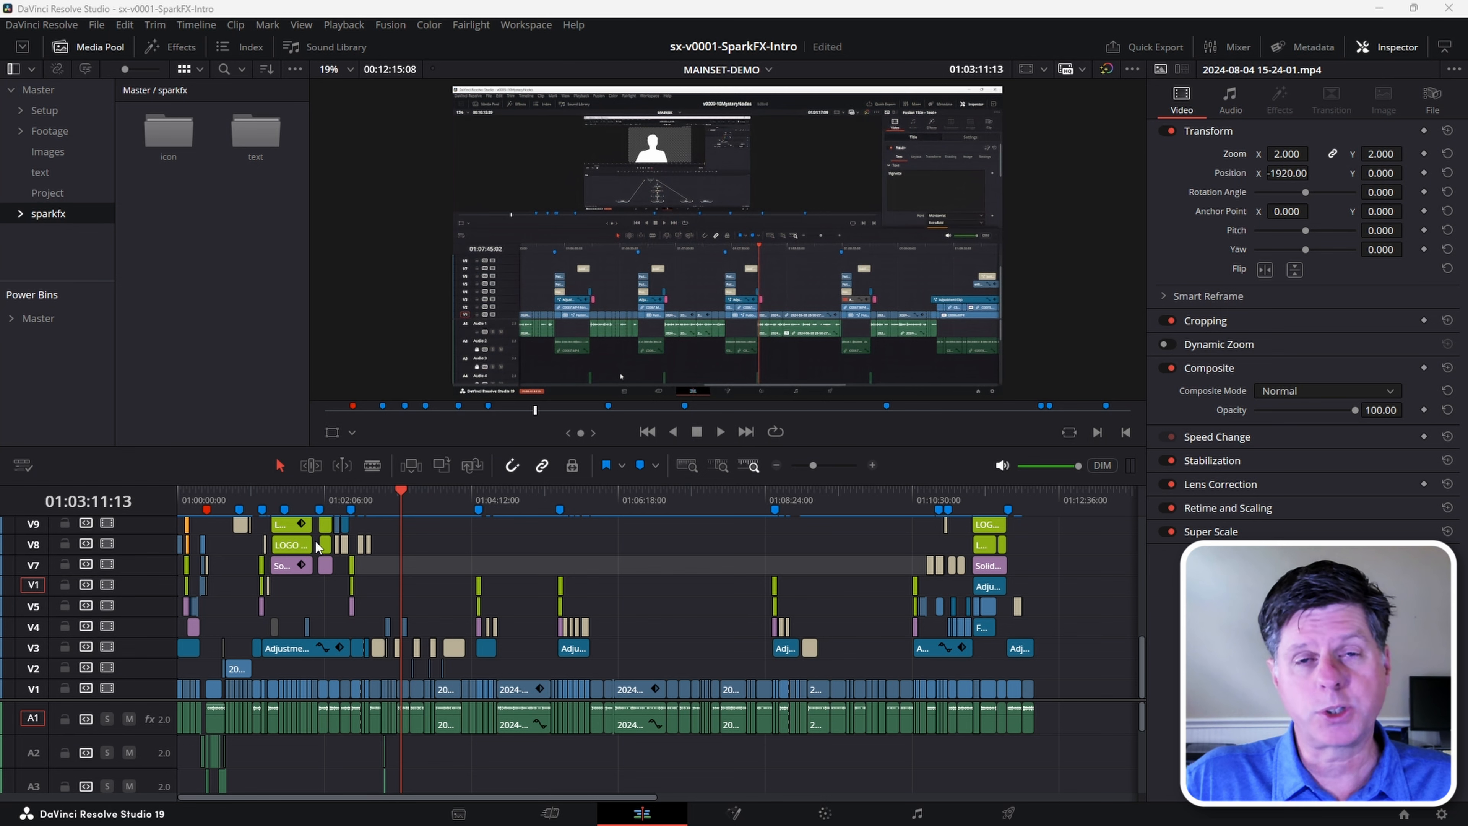
- Search the timeline for "timeline" in SparkFX and step through the results to the text clip at 01:05:47:00
key(ctrl+alt+slash)
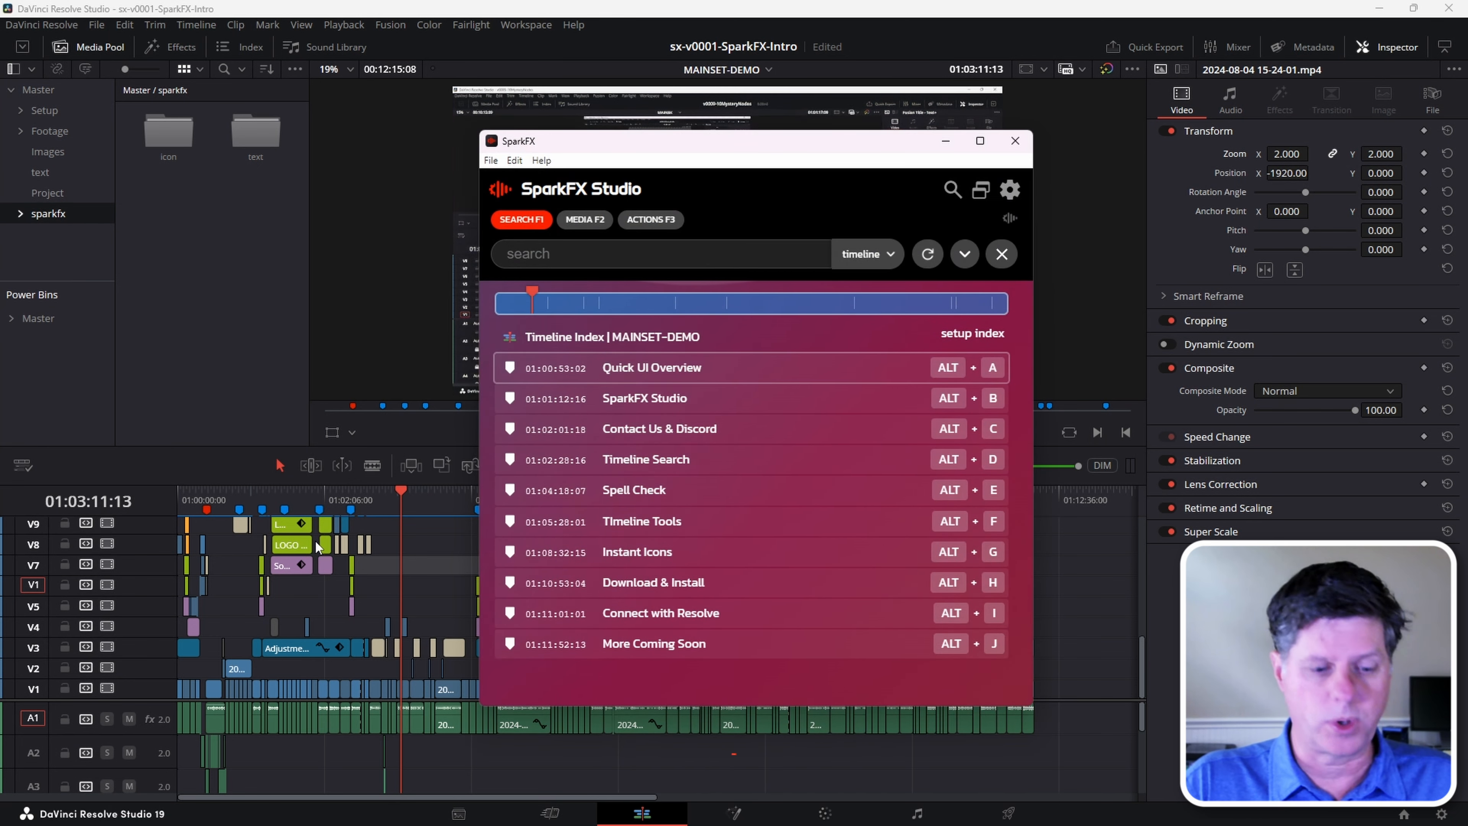
text(timeline)
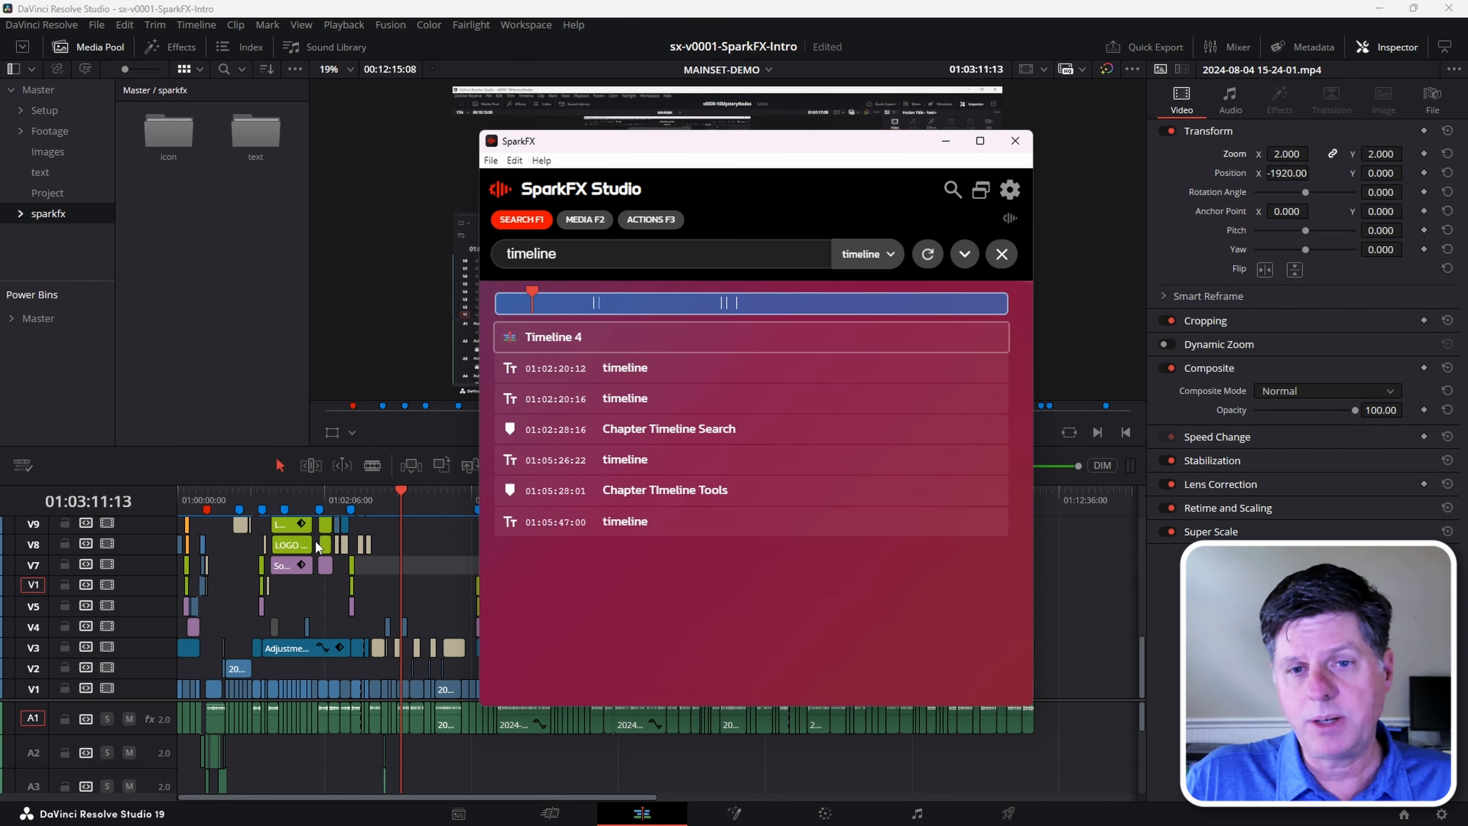
key(Down)
key(Down)
key(Down)
key(Down)
key(Down)
key(Down)
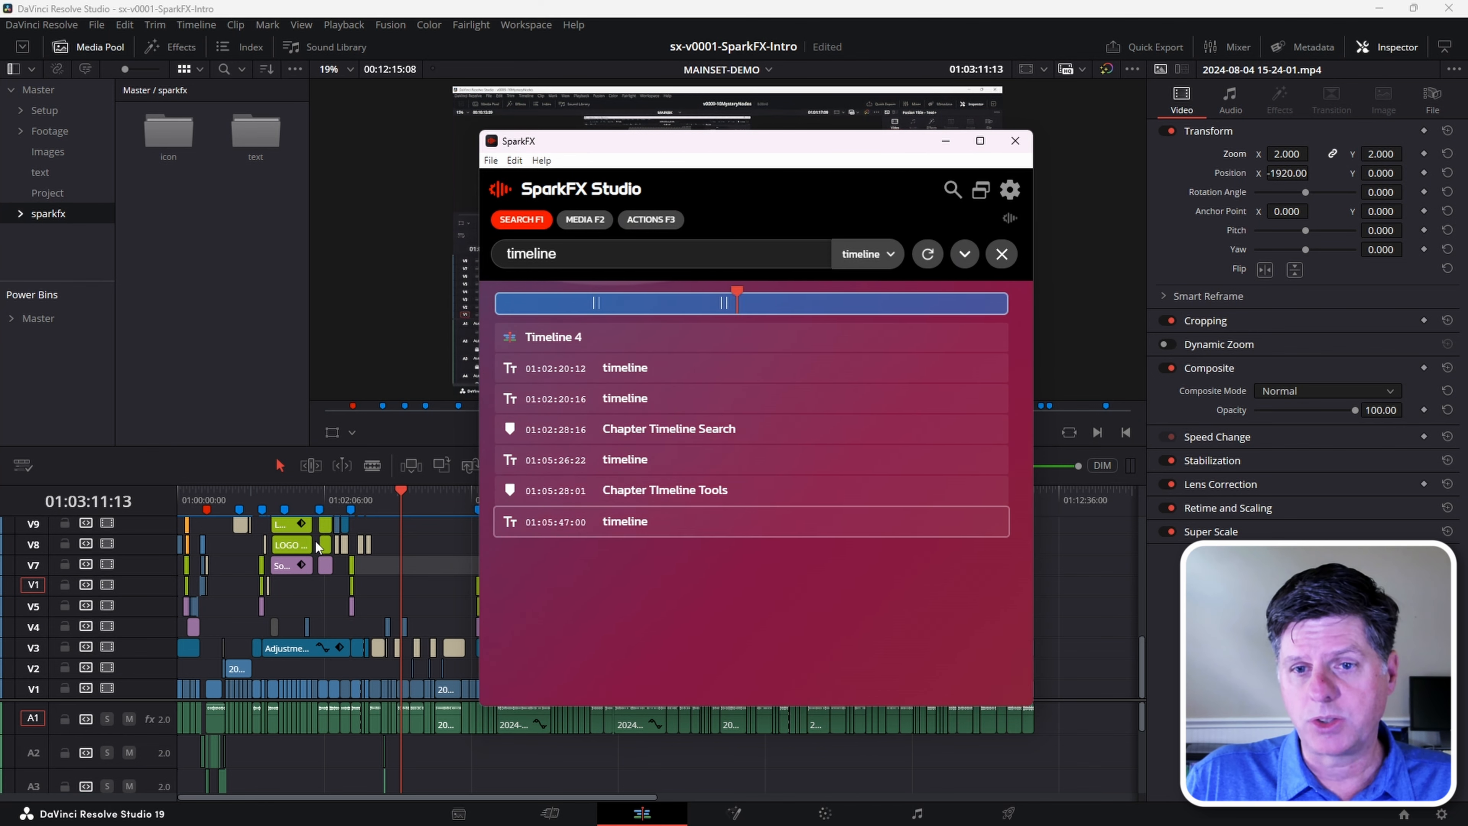
- Step back and forth through the "timeline" search results and jump to the text clip at 01:05:47:00
key(Up)
key(Up)
key(Up)
key(Up)
key(Down)
key(Down)
key(Up)
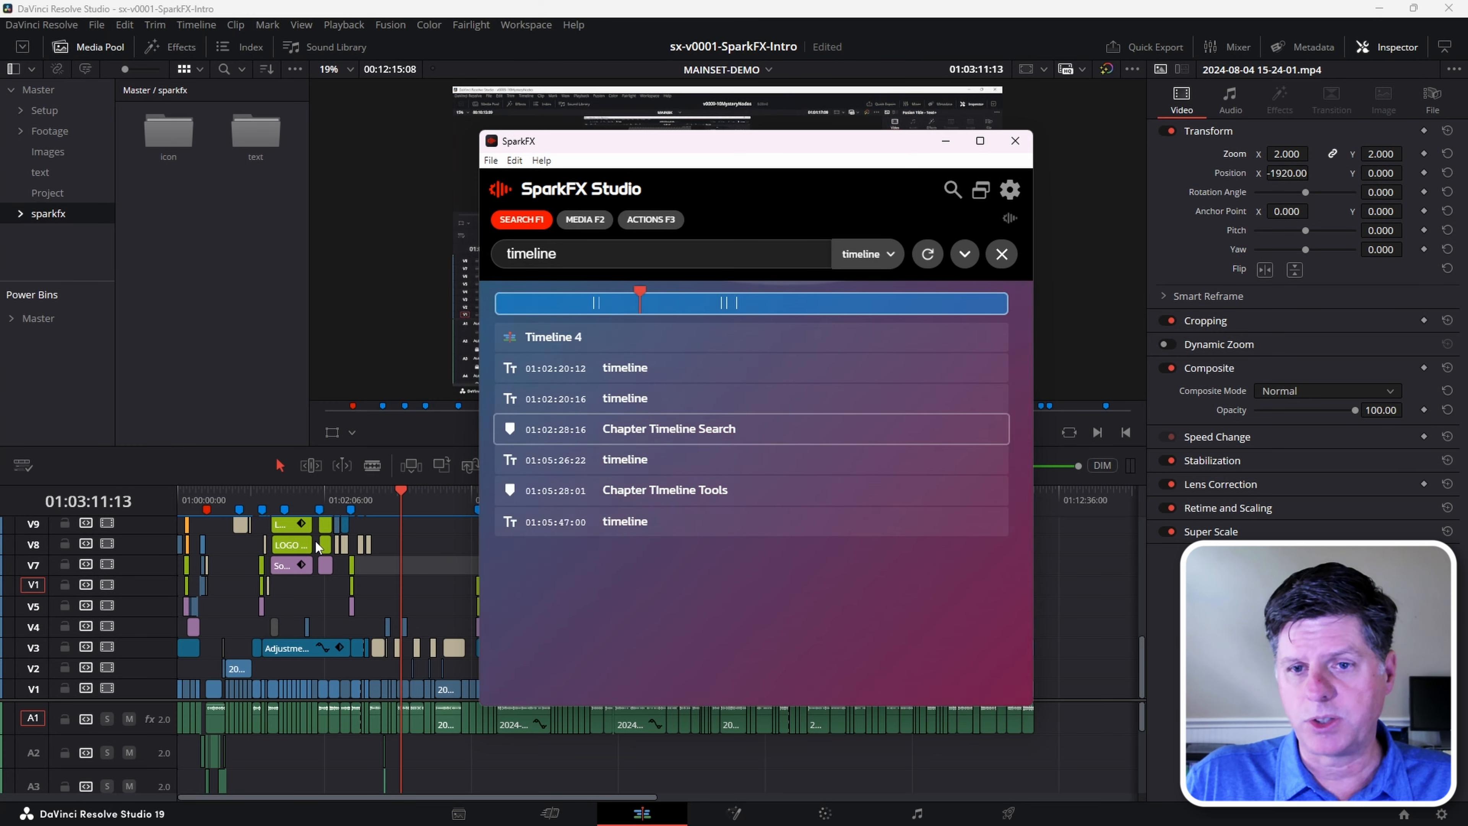
key(Up)
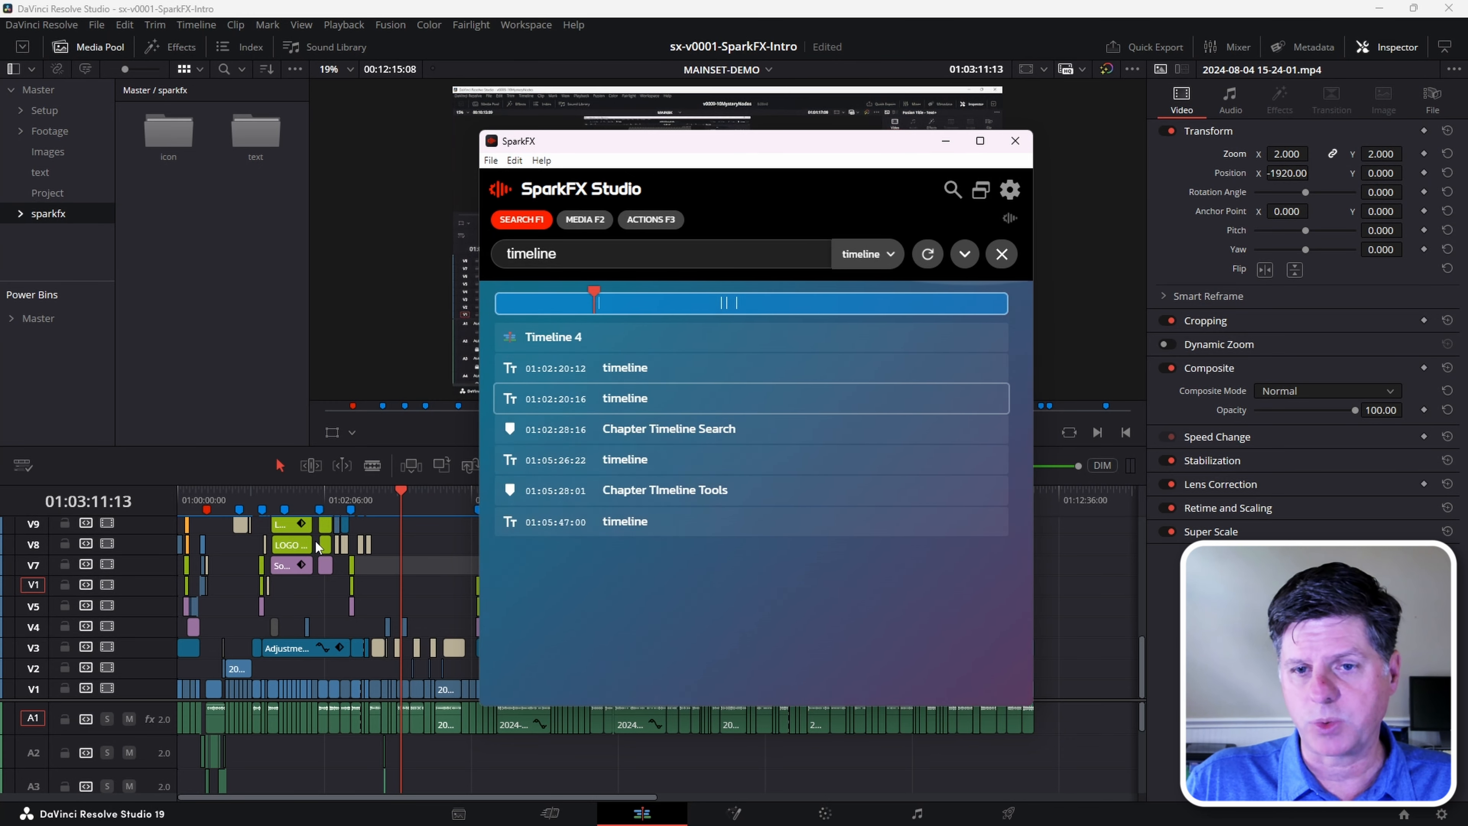
key(Down)
key(Down)
key(Up)
key(Down)
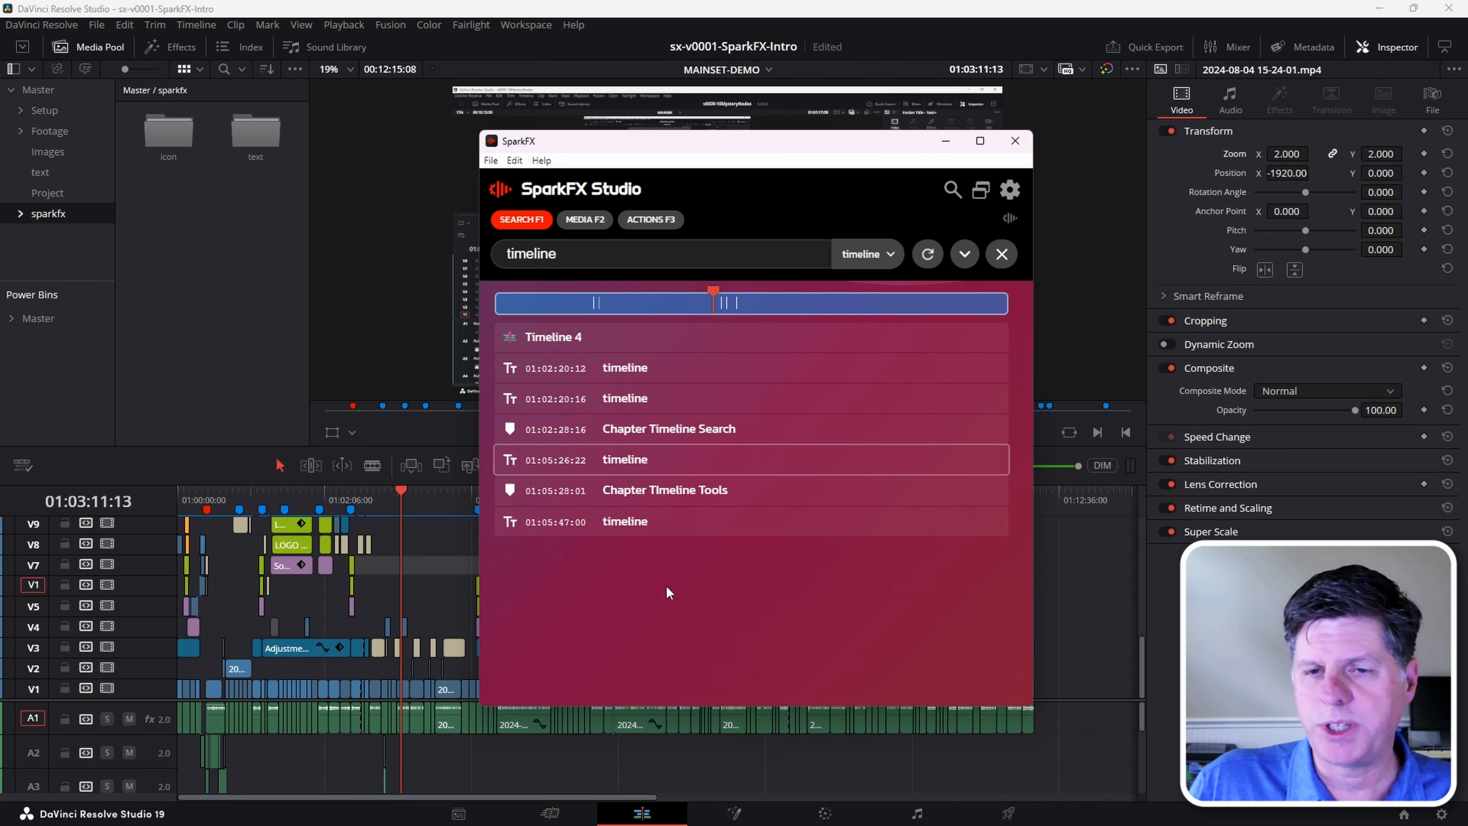
key(Down)
key(Down)
key(Up)
key(Down)
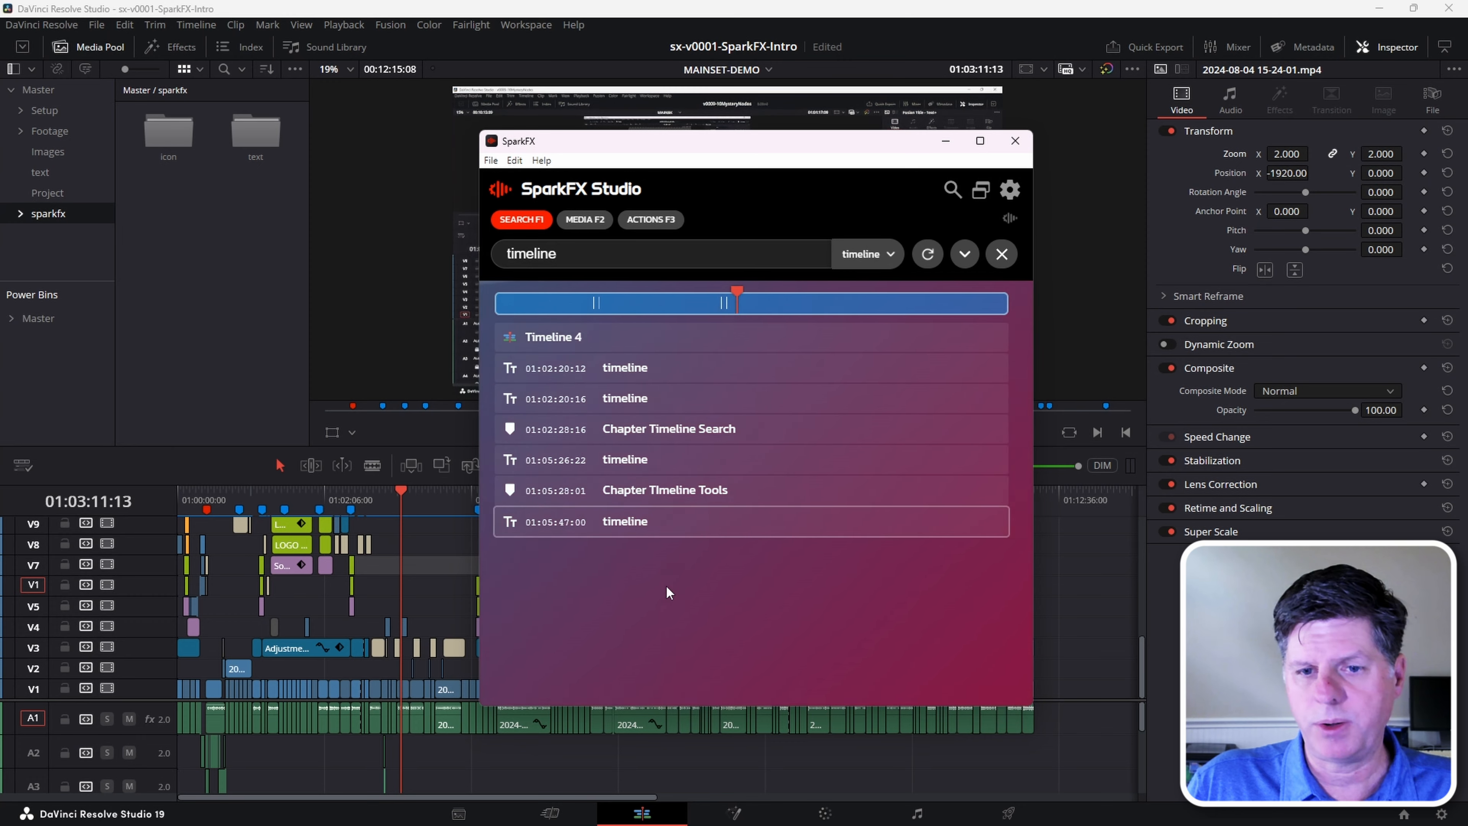
key(Return)
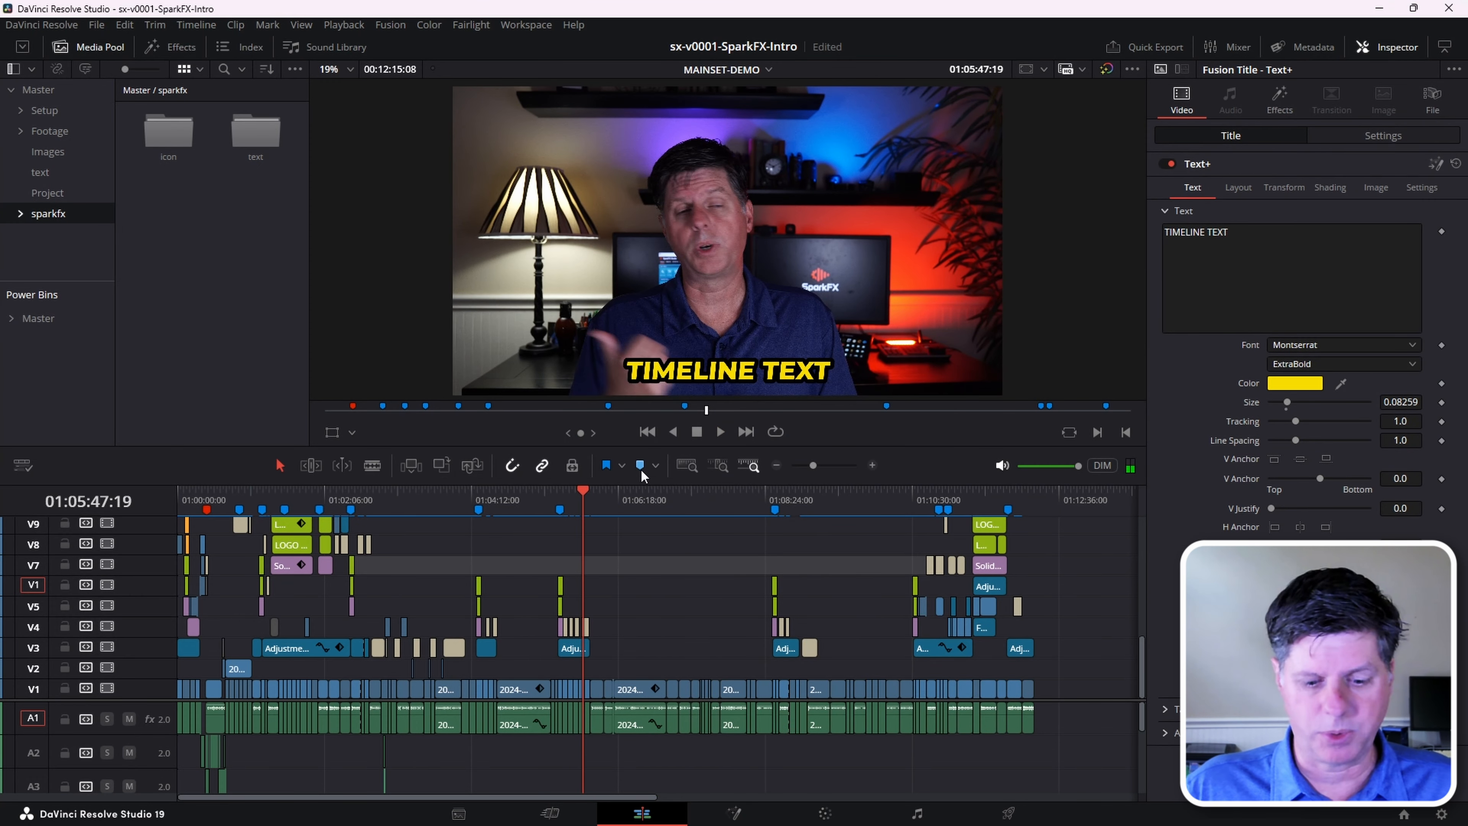
- Search the timeline for "create animation" in SparkFX and jump to the text clip at 01:08:56:01
key(ctrl+alt+slash)
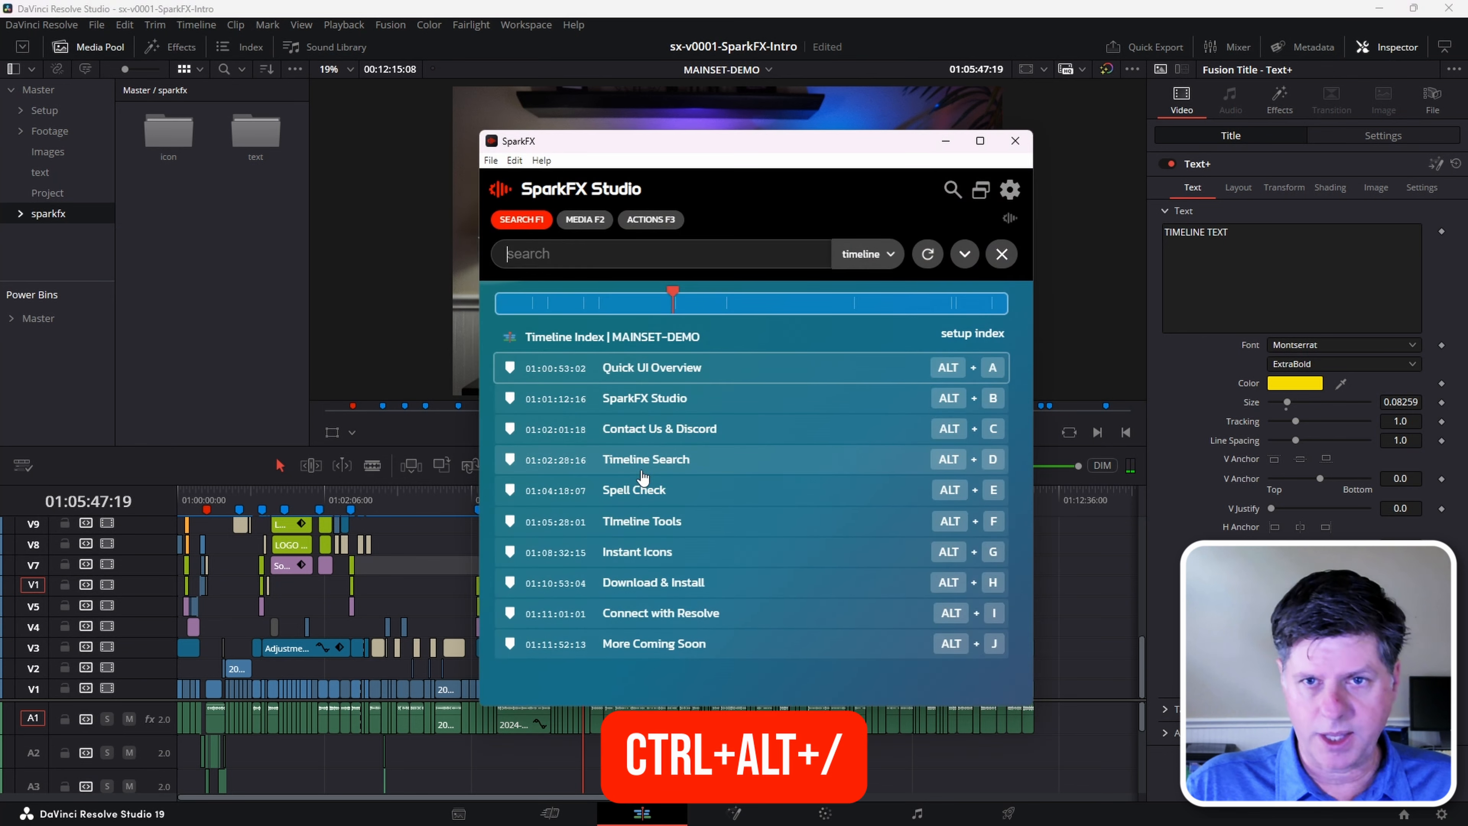
text(animation)
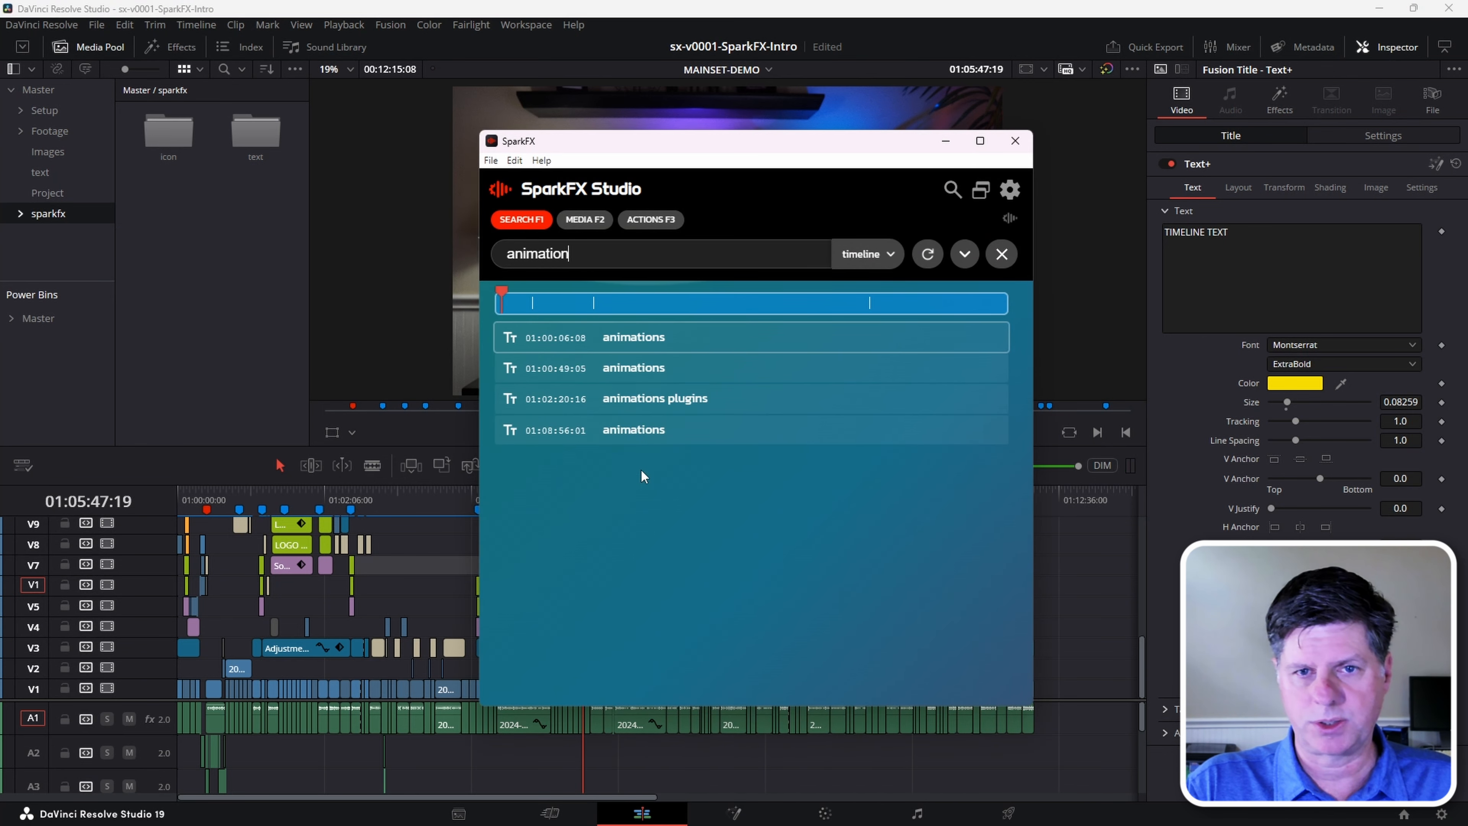
key(Home)
text(create)
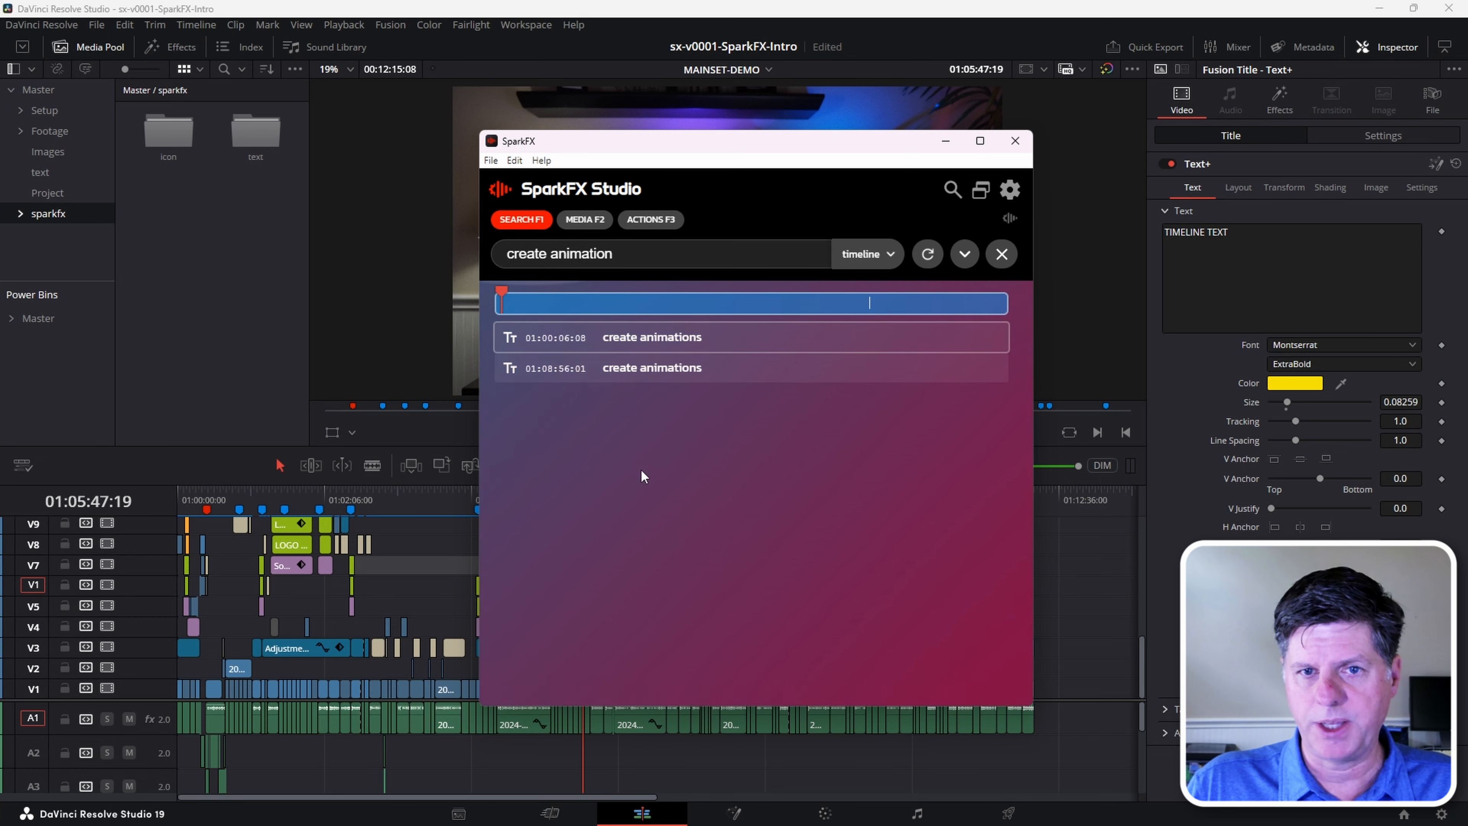
key(Down)
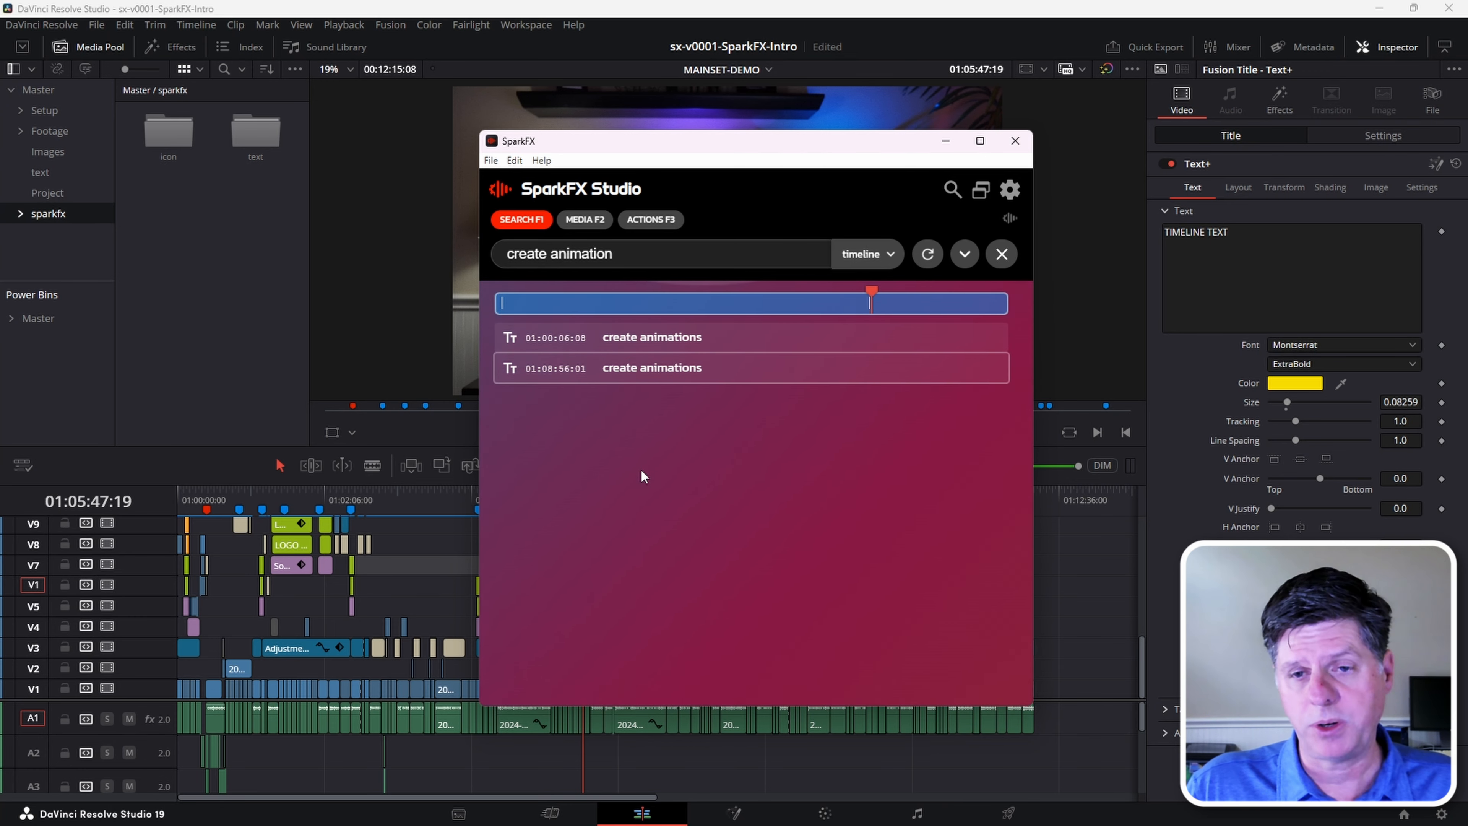
key(Return)
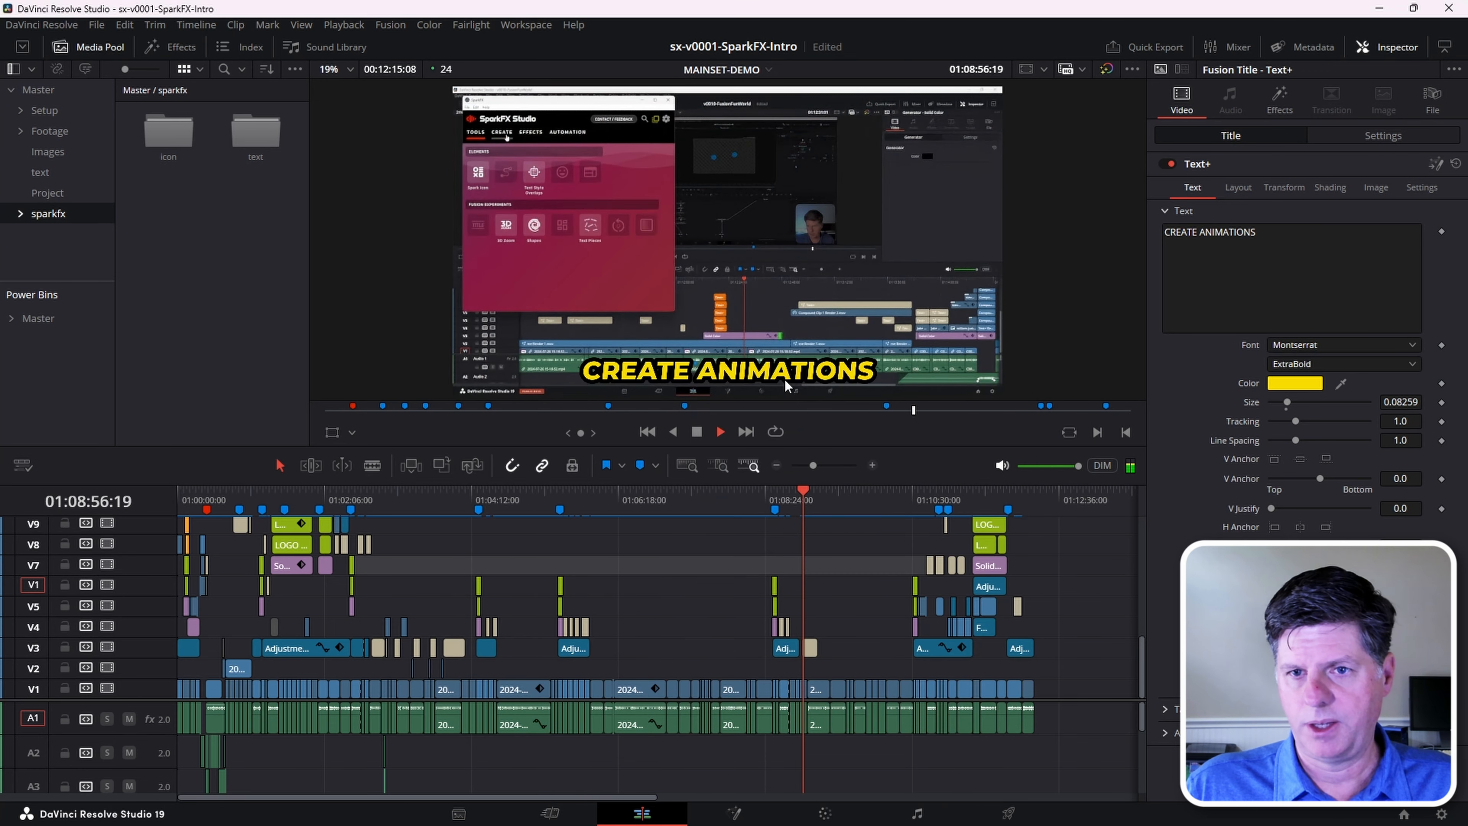
key(space)
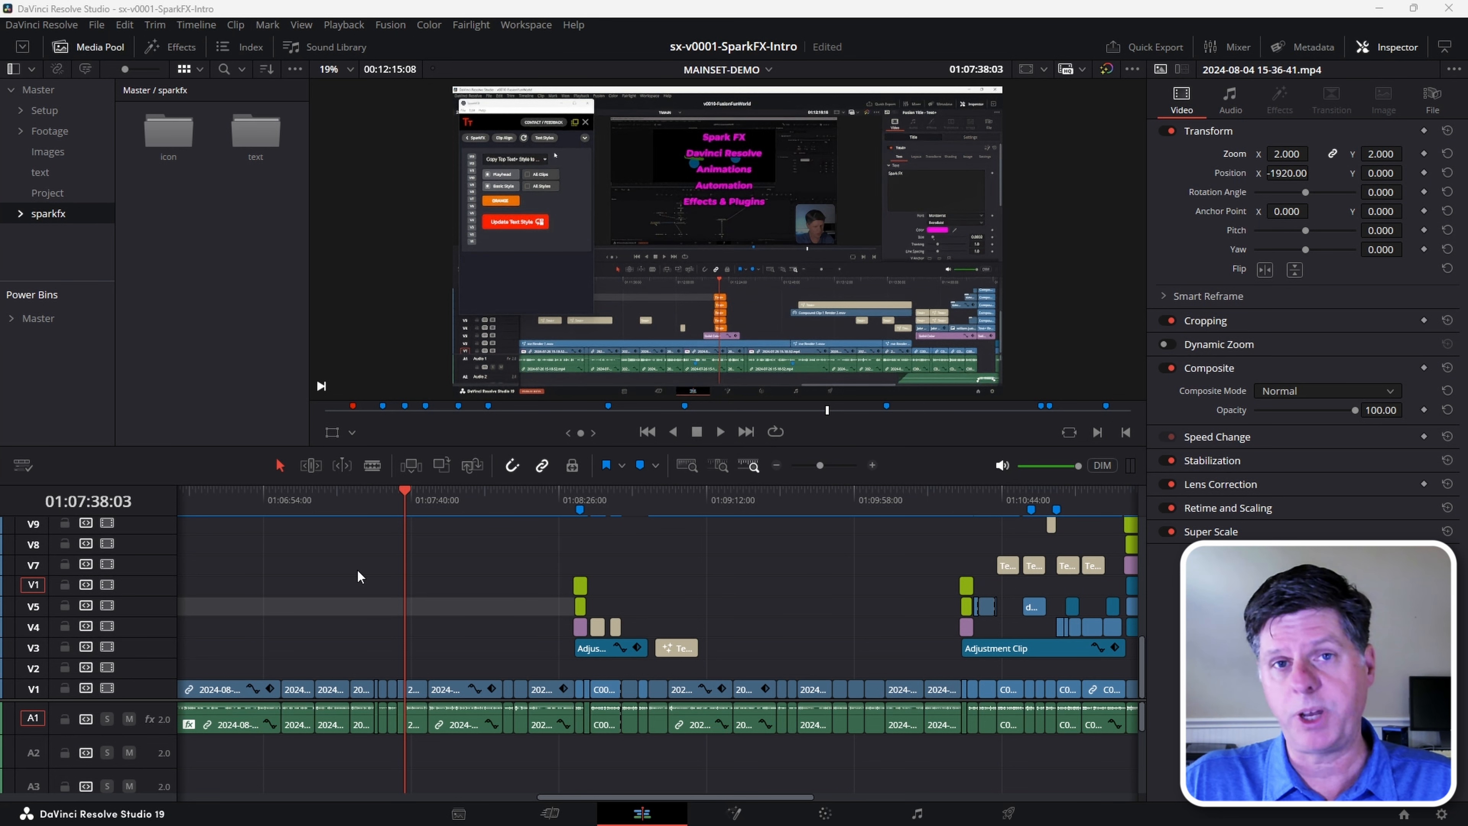
- Search the timeline for "resolve" in SparkFX and jump to the DaVinci_Resolve_Logo-SQR.png clip at 01:03:12:07
key(ctrl+space)
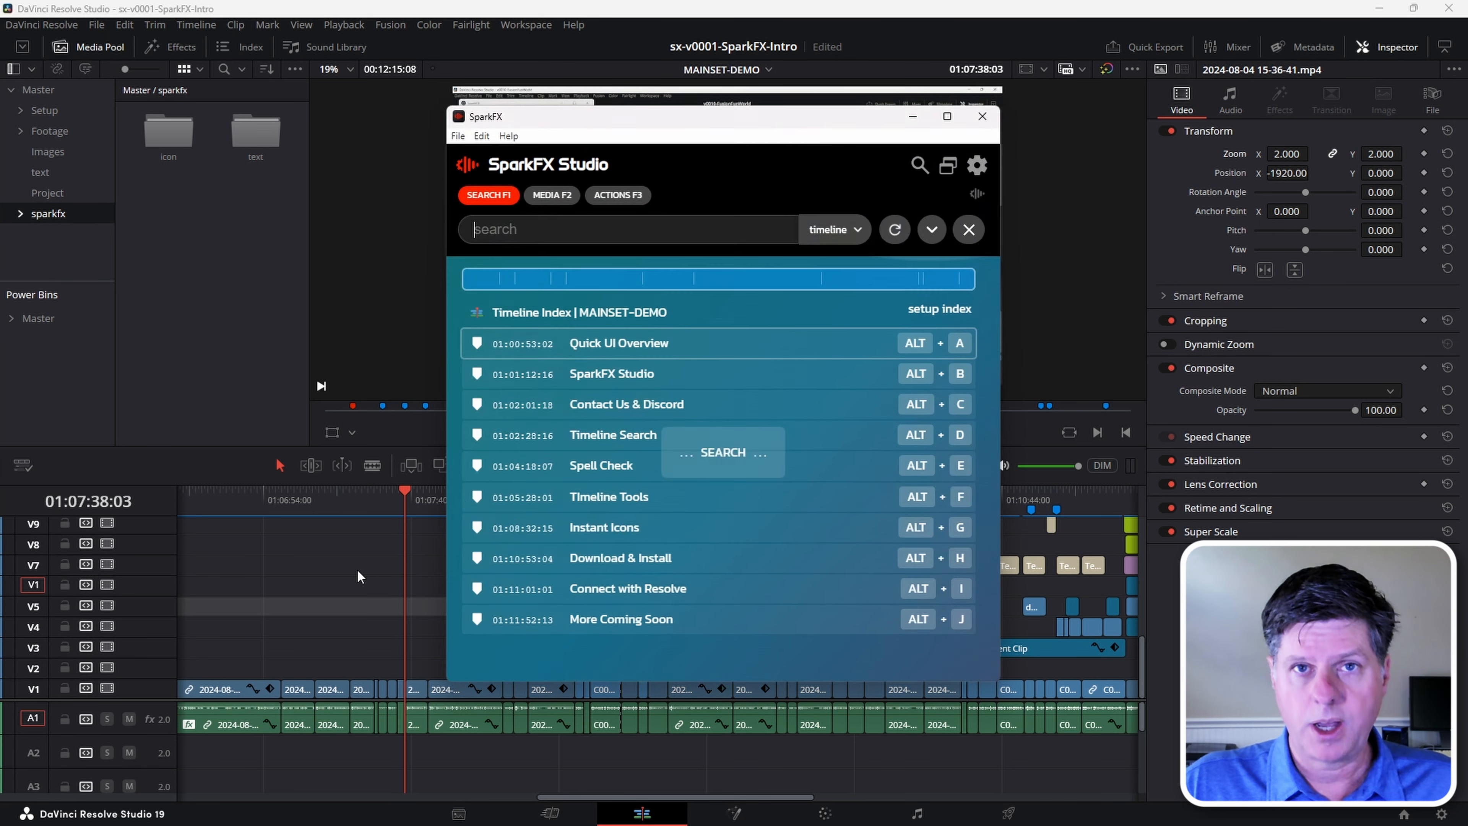
text(resolve)
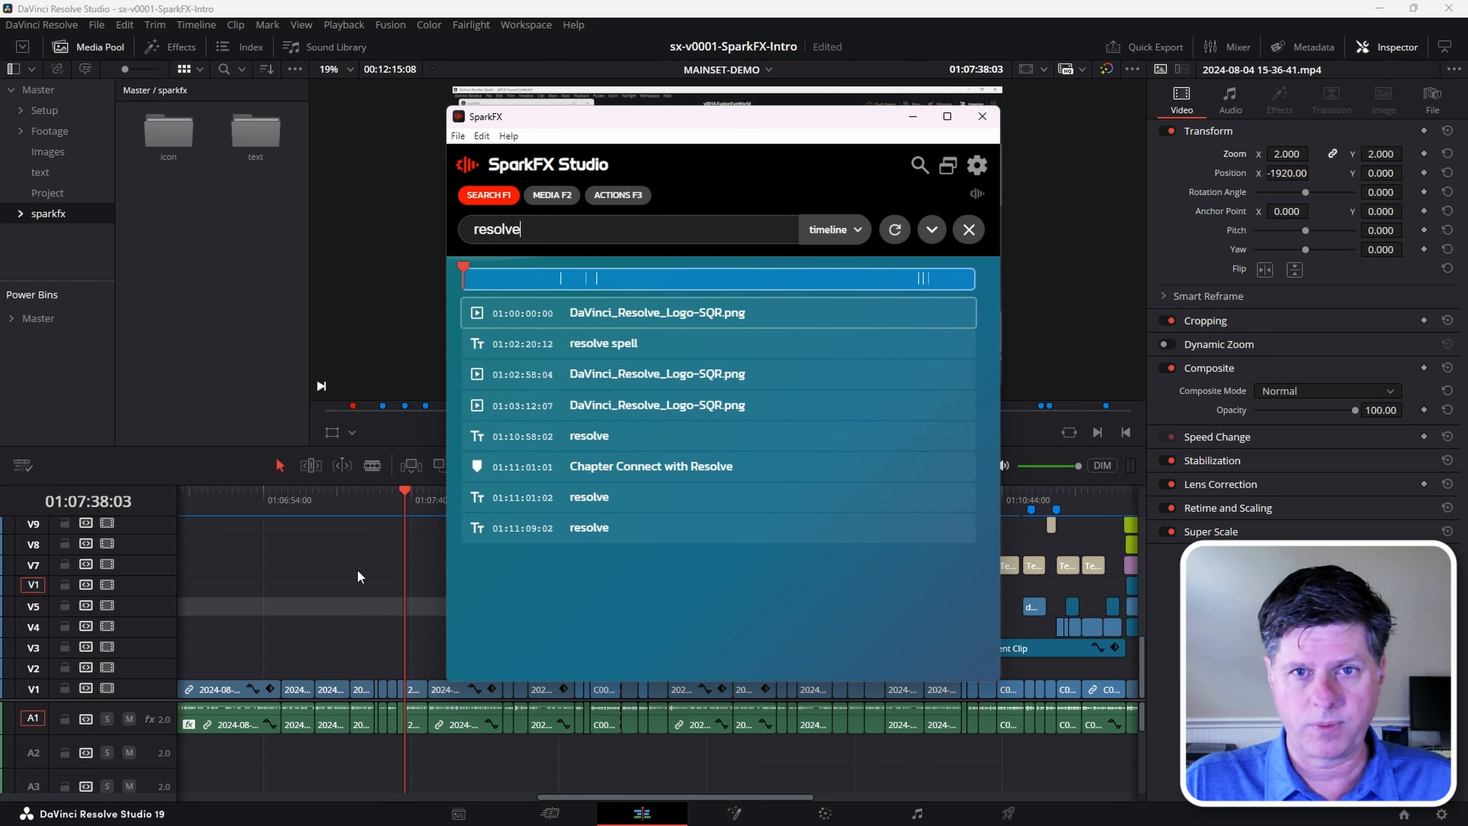
key(Down)
key(Down)
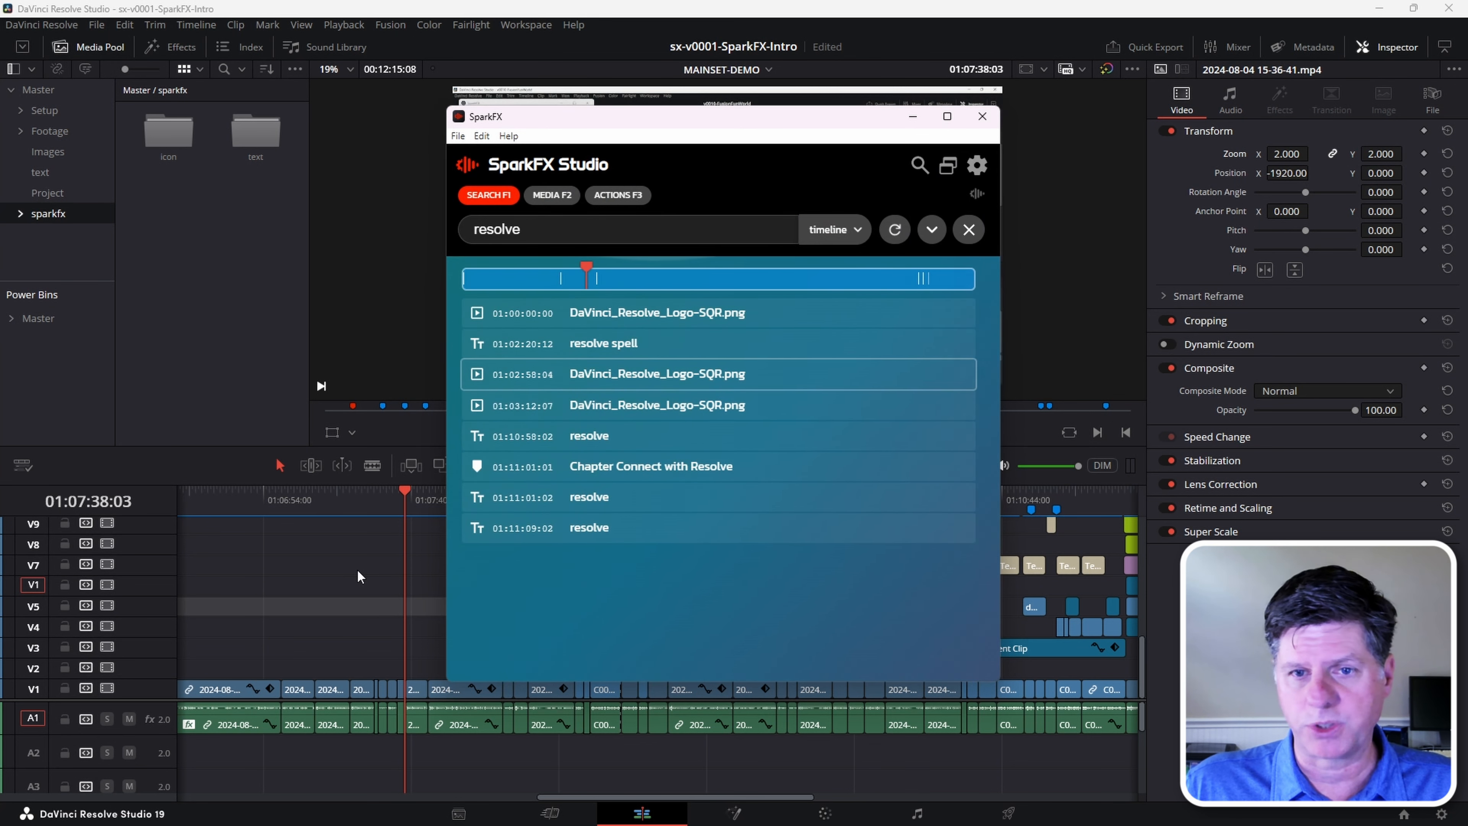
key(Down)
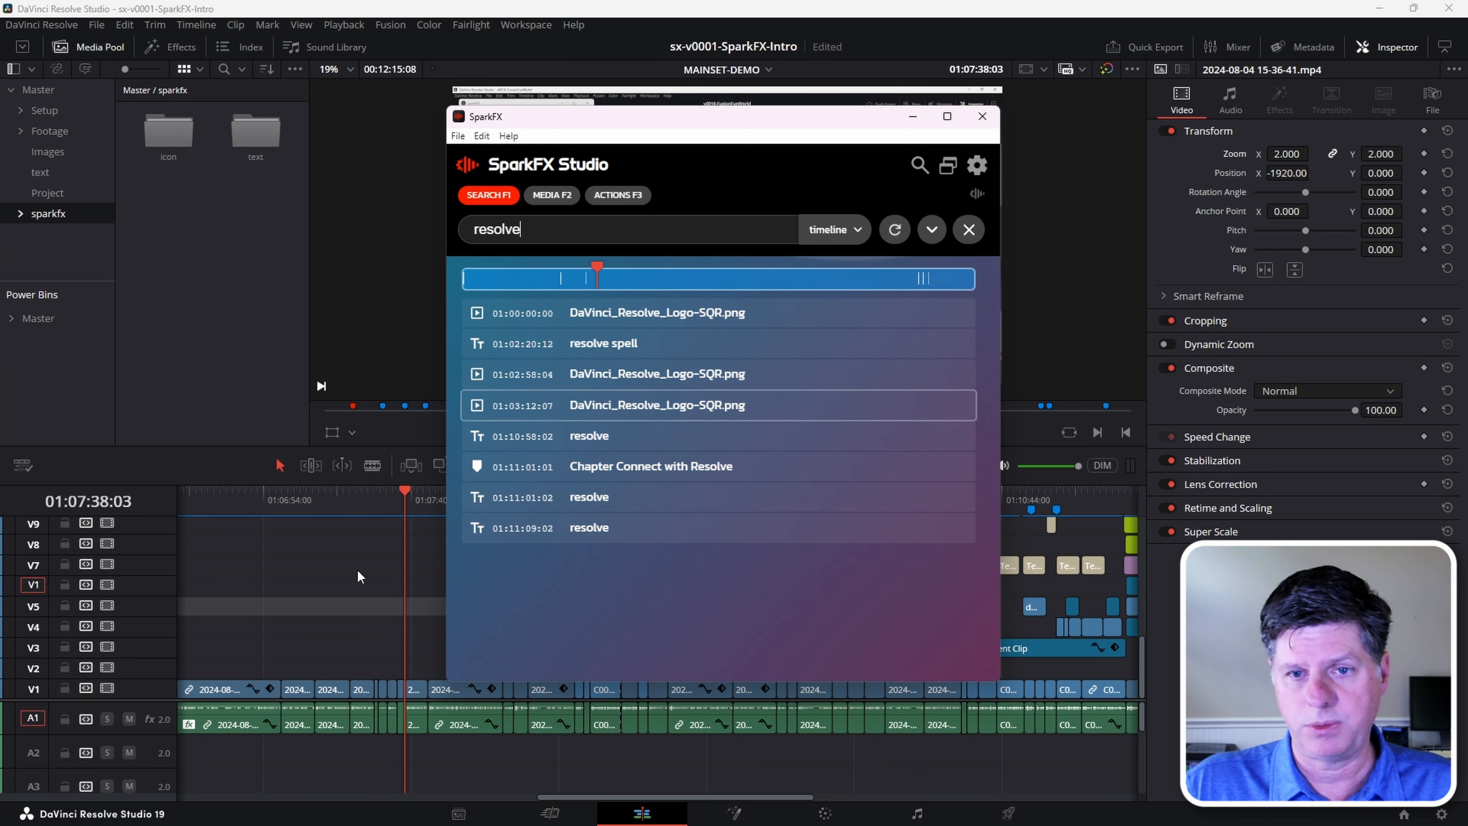
key(Return)
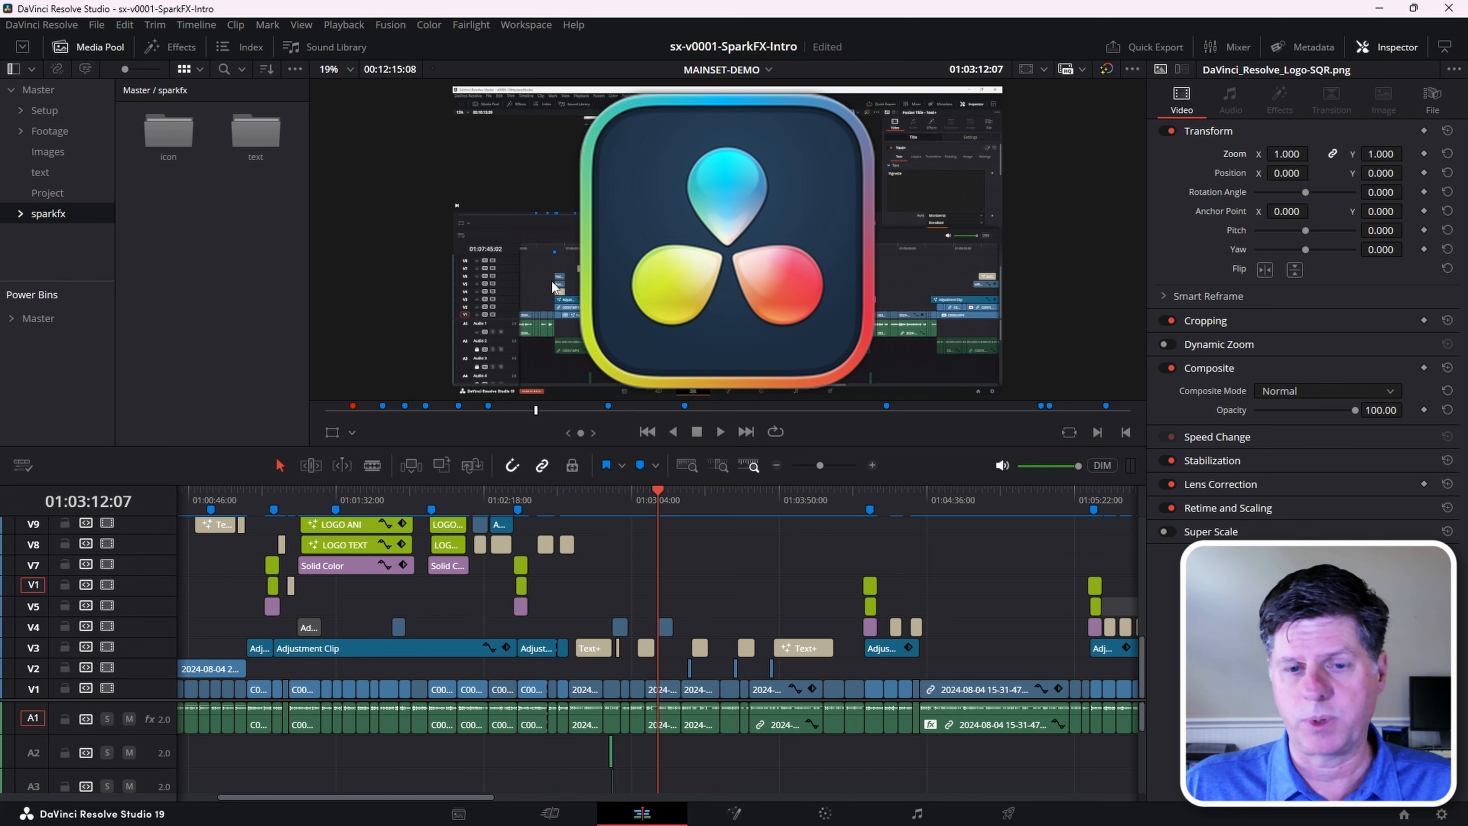
- View SparkFX's lists of insertable quick media and Quick Actions
click(1311, 480)
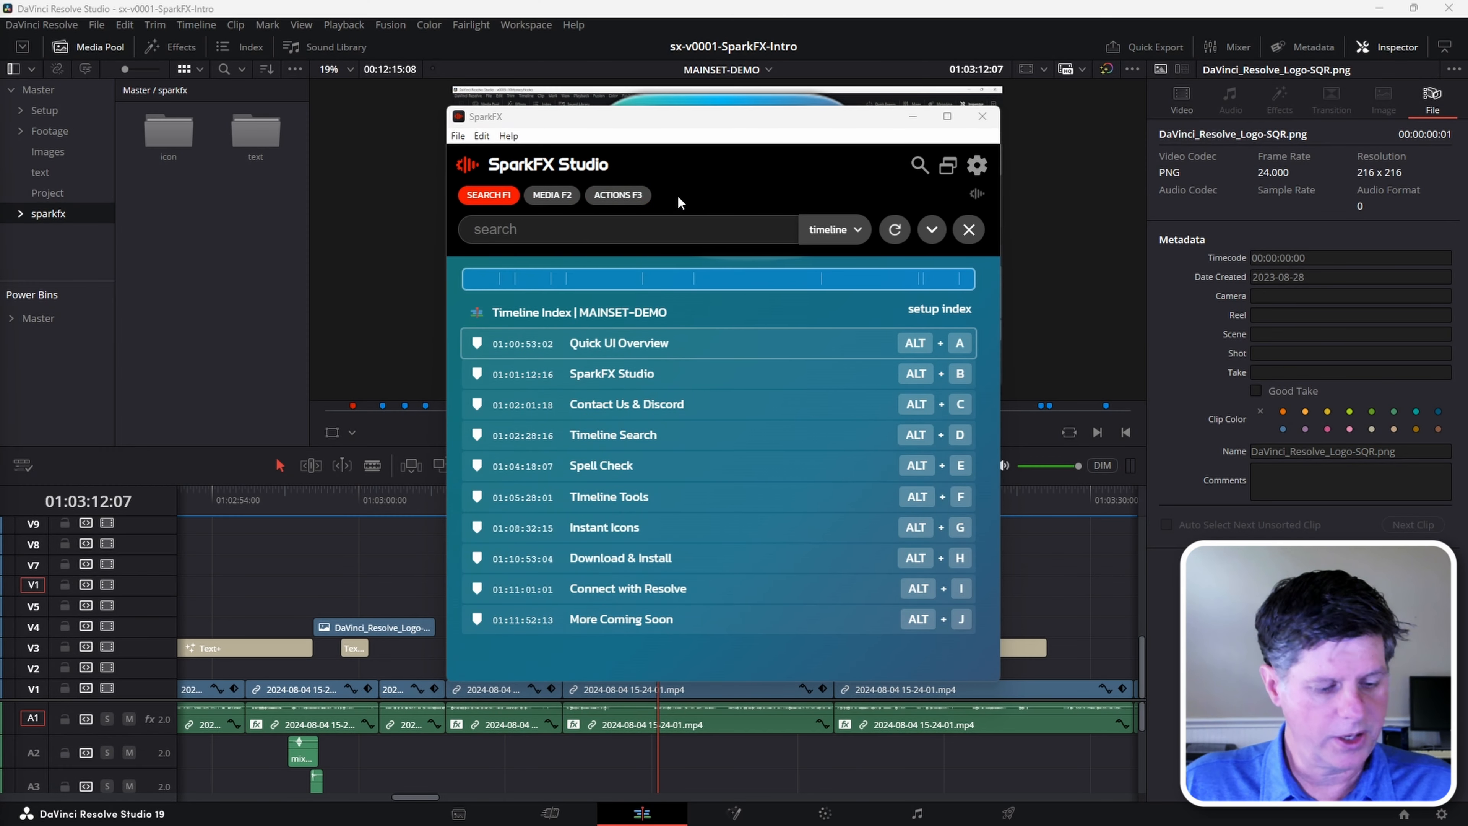
key(F2)
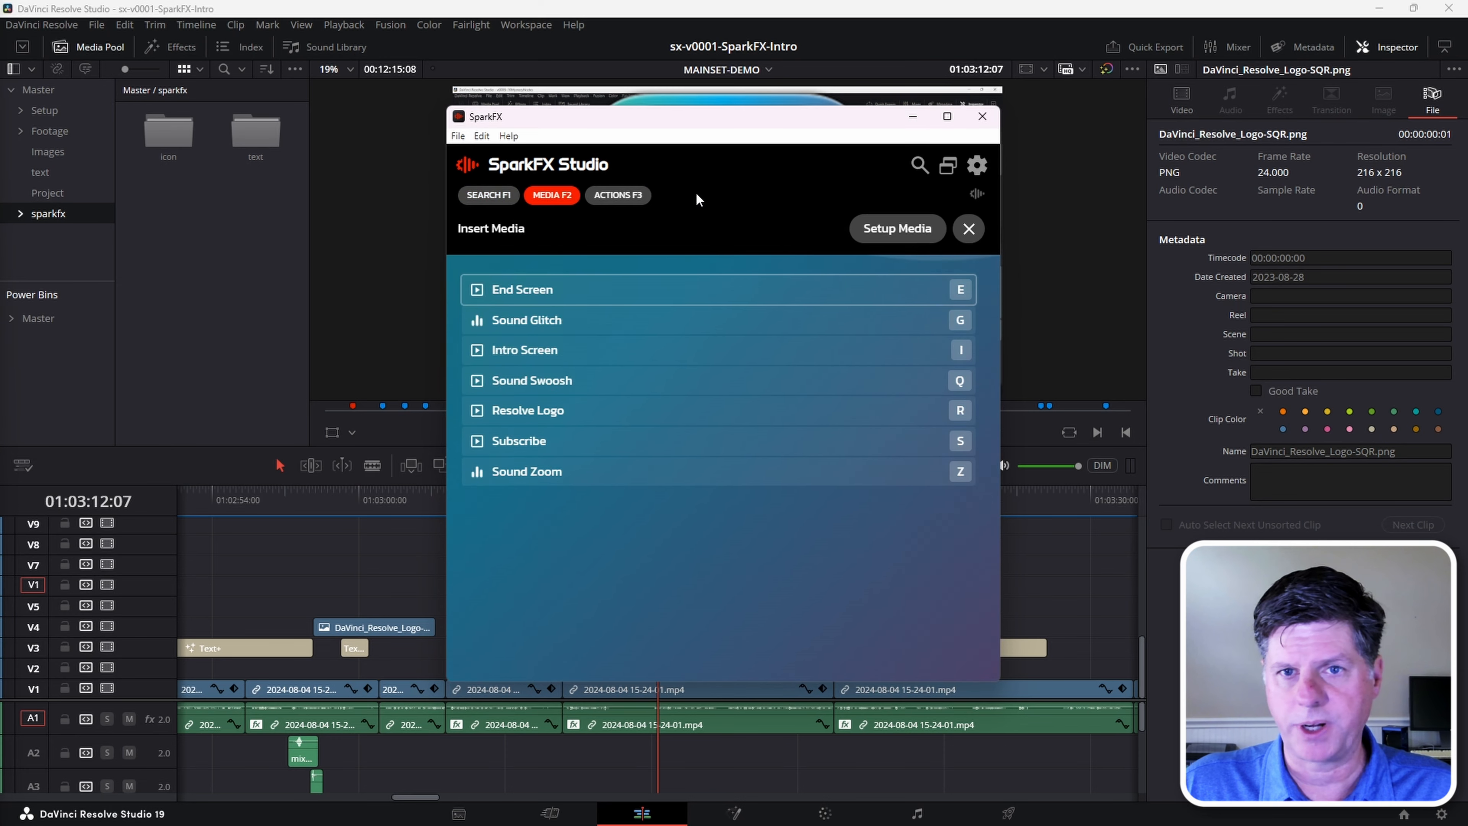
key(F3)
key(F2)
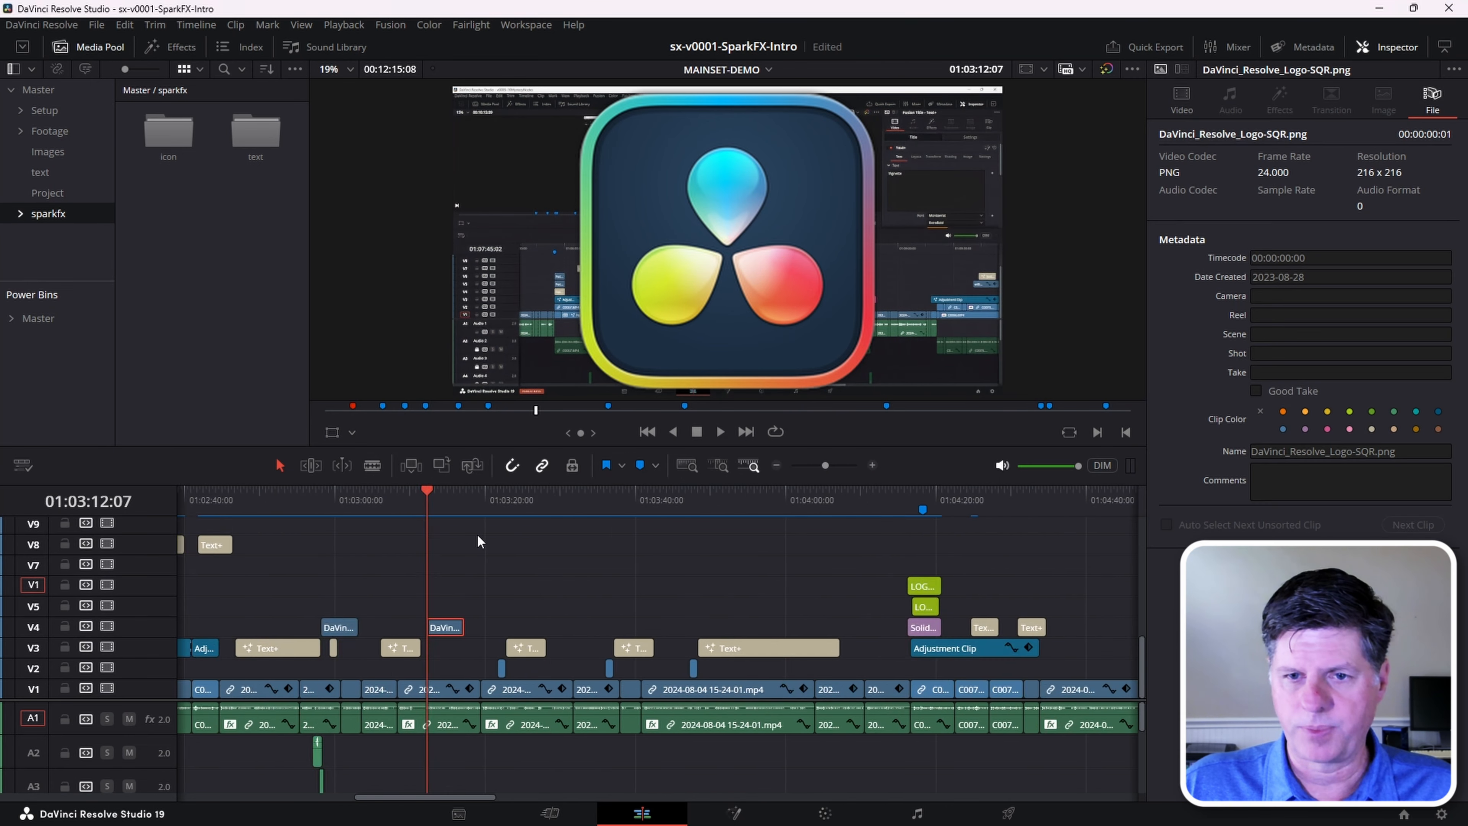
- Insert the Resolve Logo quick media at 01:03:54:01 with video track 7 as the destination
scroll(521, 520, right, 3)
click(559, 492)
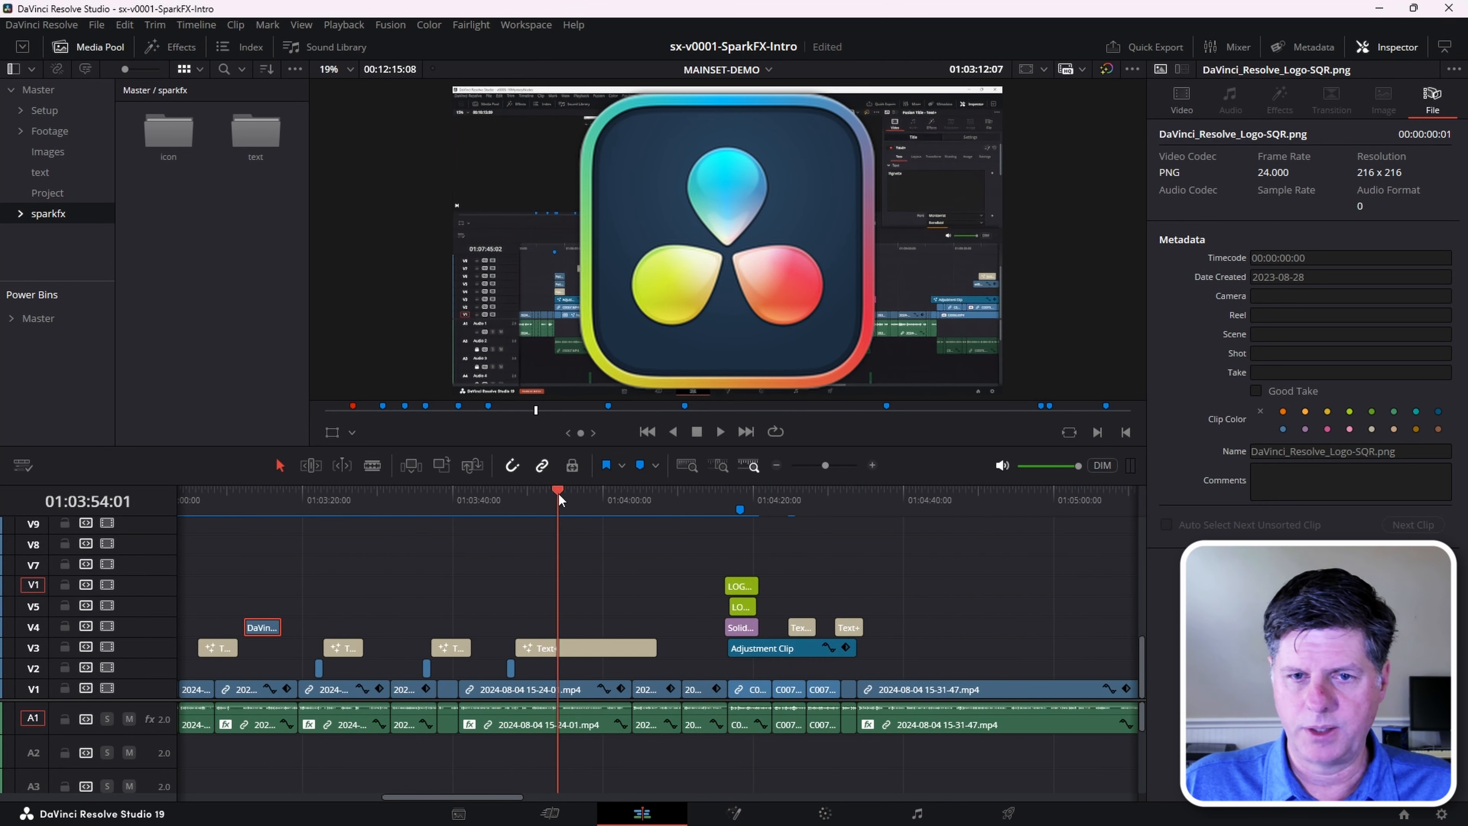
drag(33, 584, 32, 564)
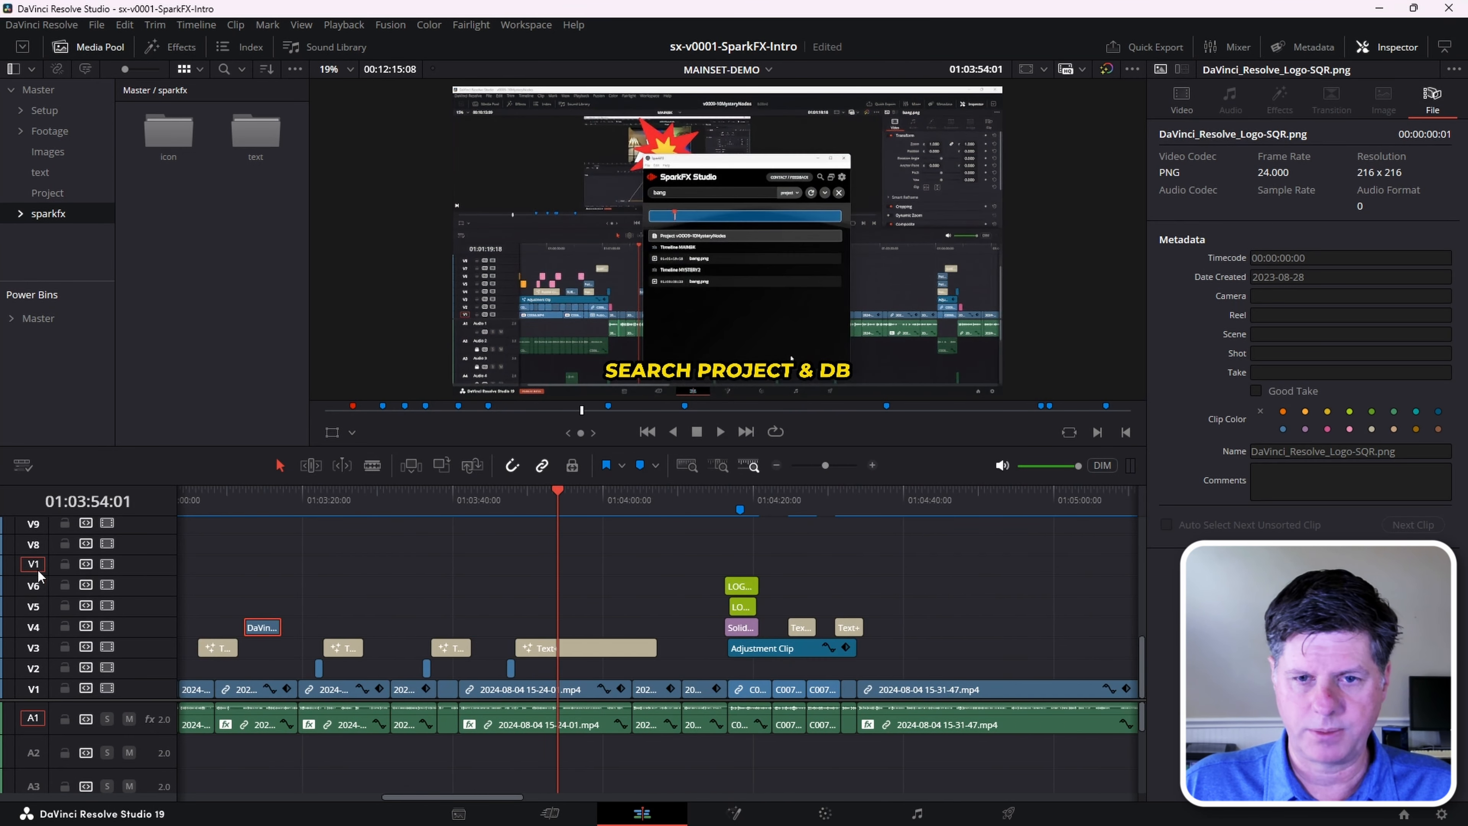
key(alt+Tab)
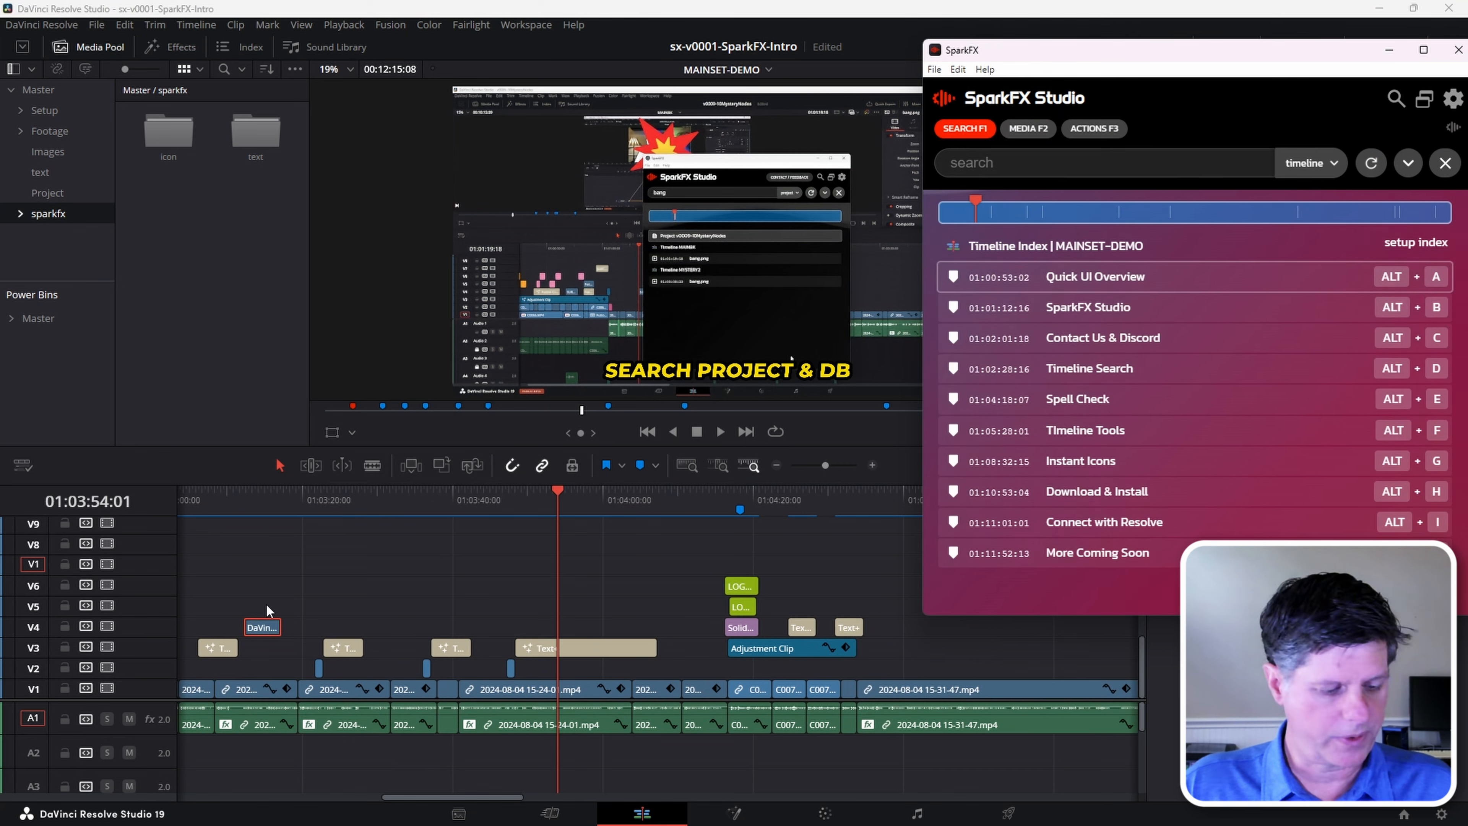
key(F2)
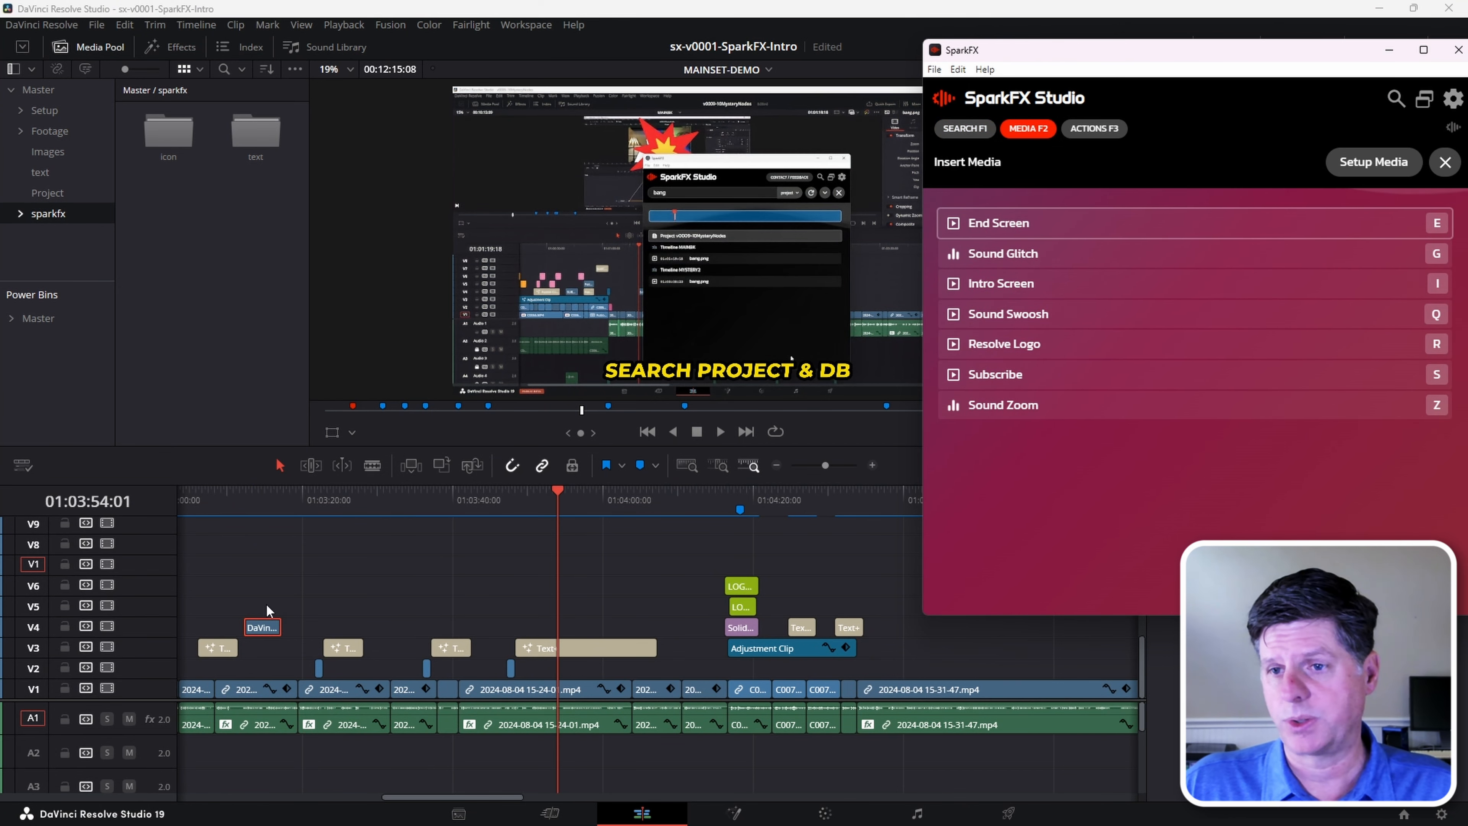
key(r)
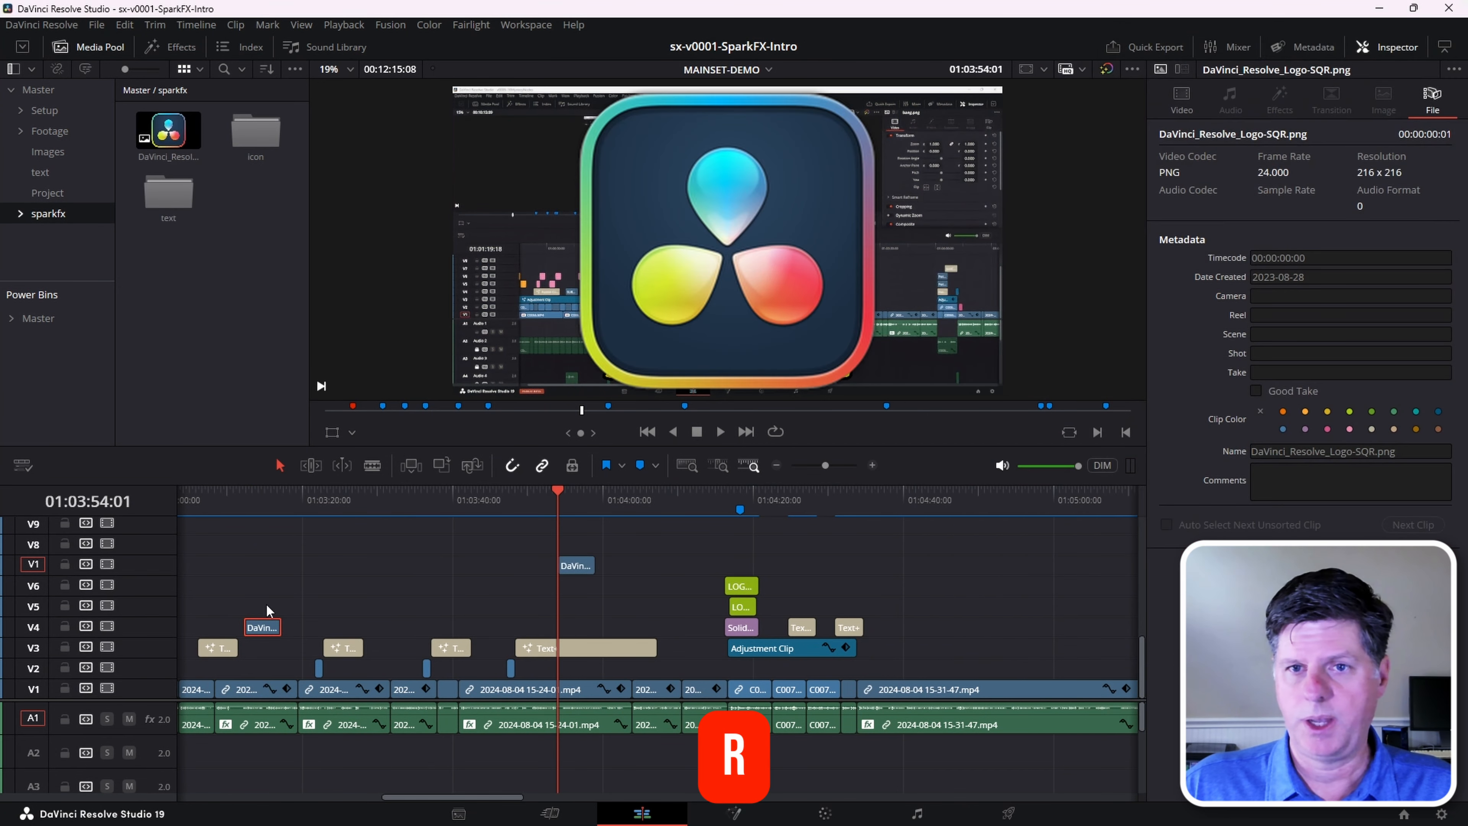
- Insert the Sound Zoom quick media at 01:04:09:10 with audio track 2 as the destination
click(566, 507)
click(674, 500)
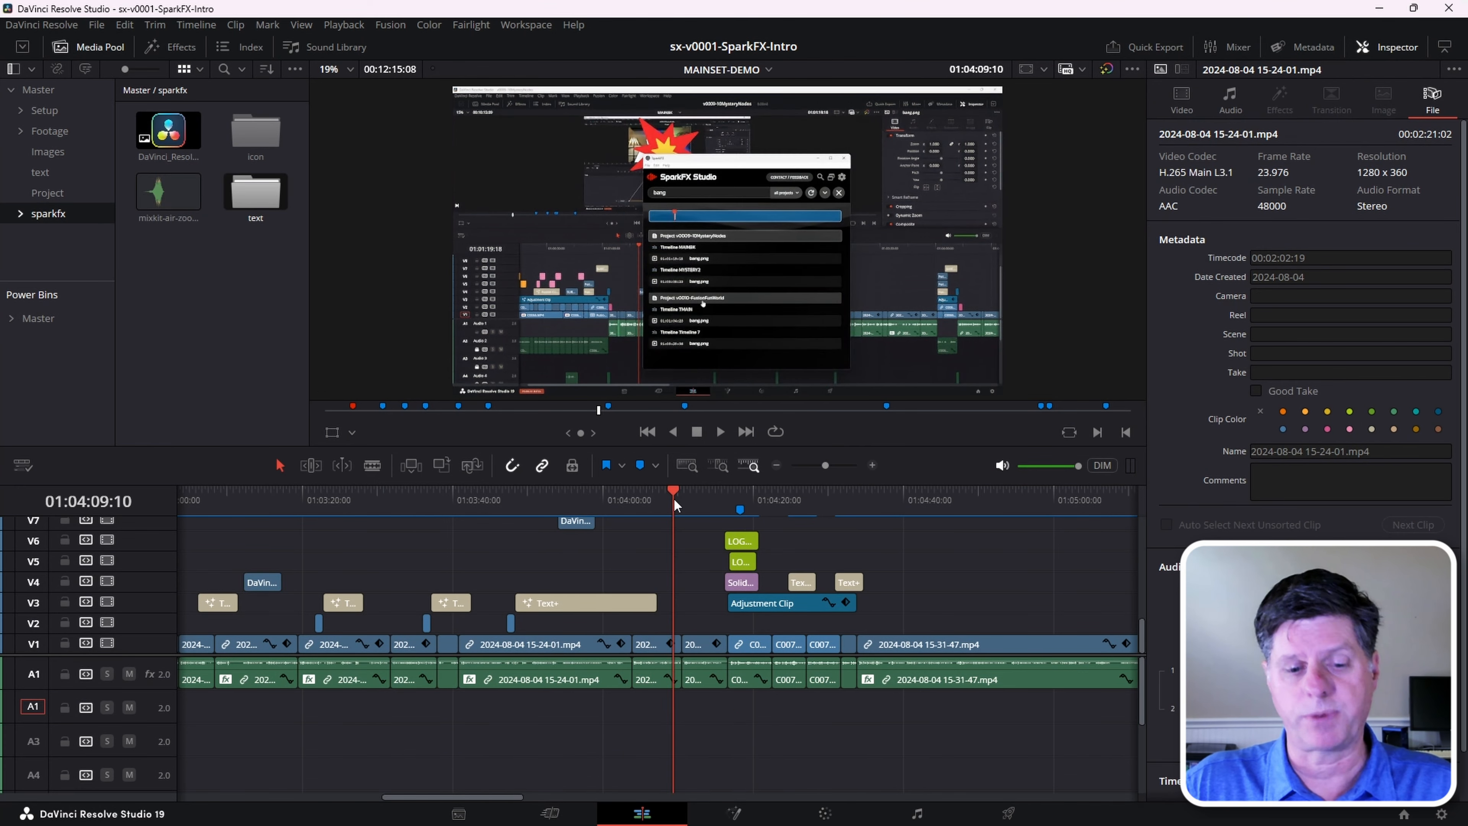
key(ctrl+space)
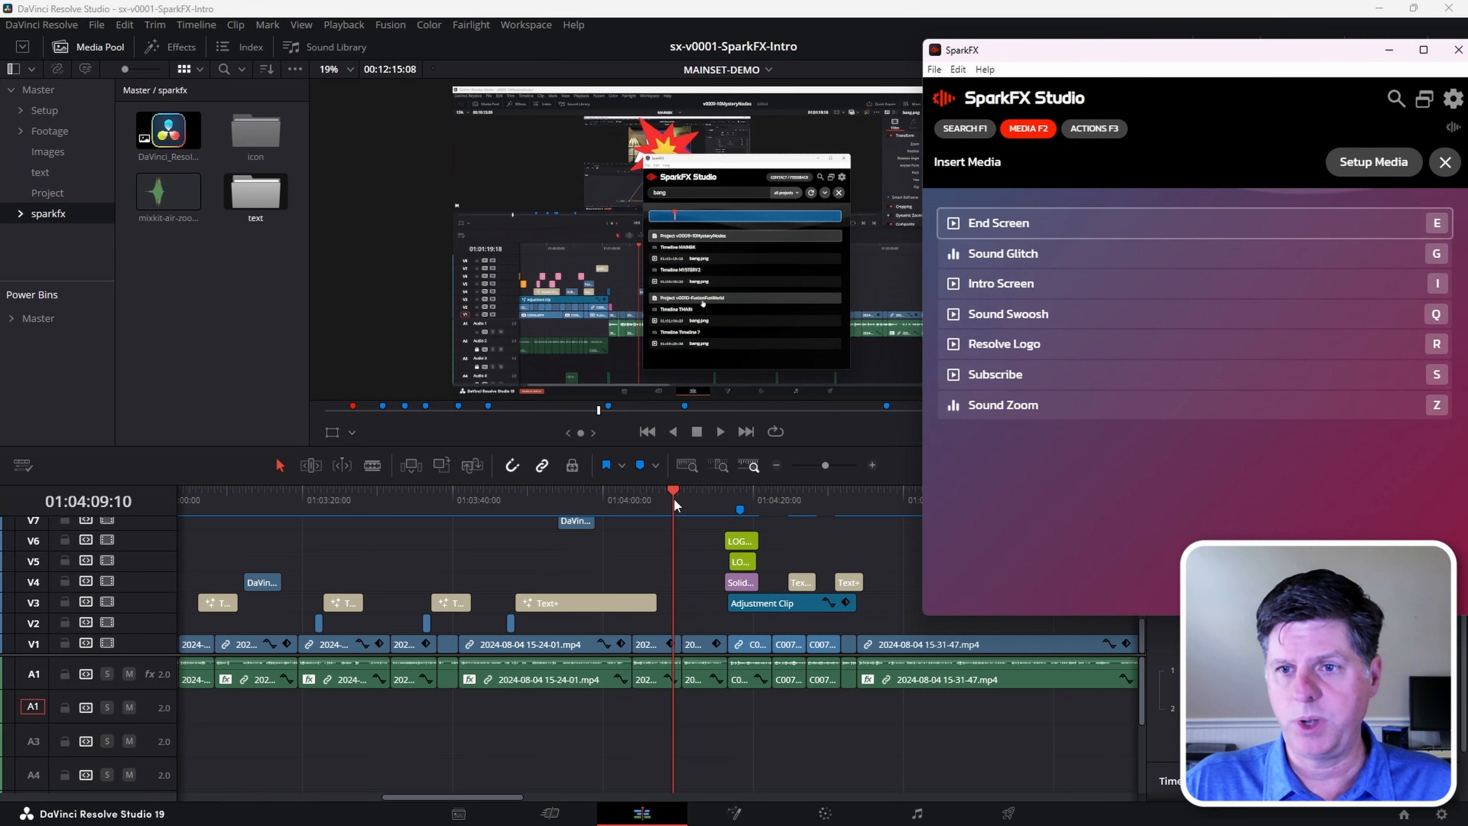
key(z)
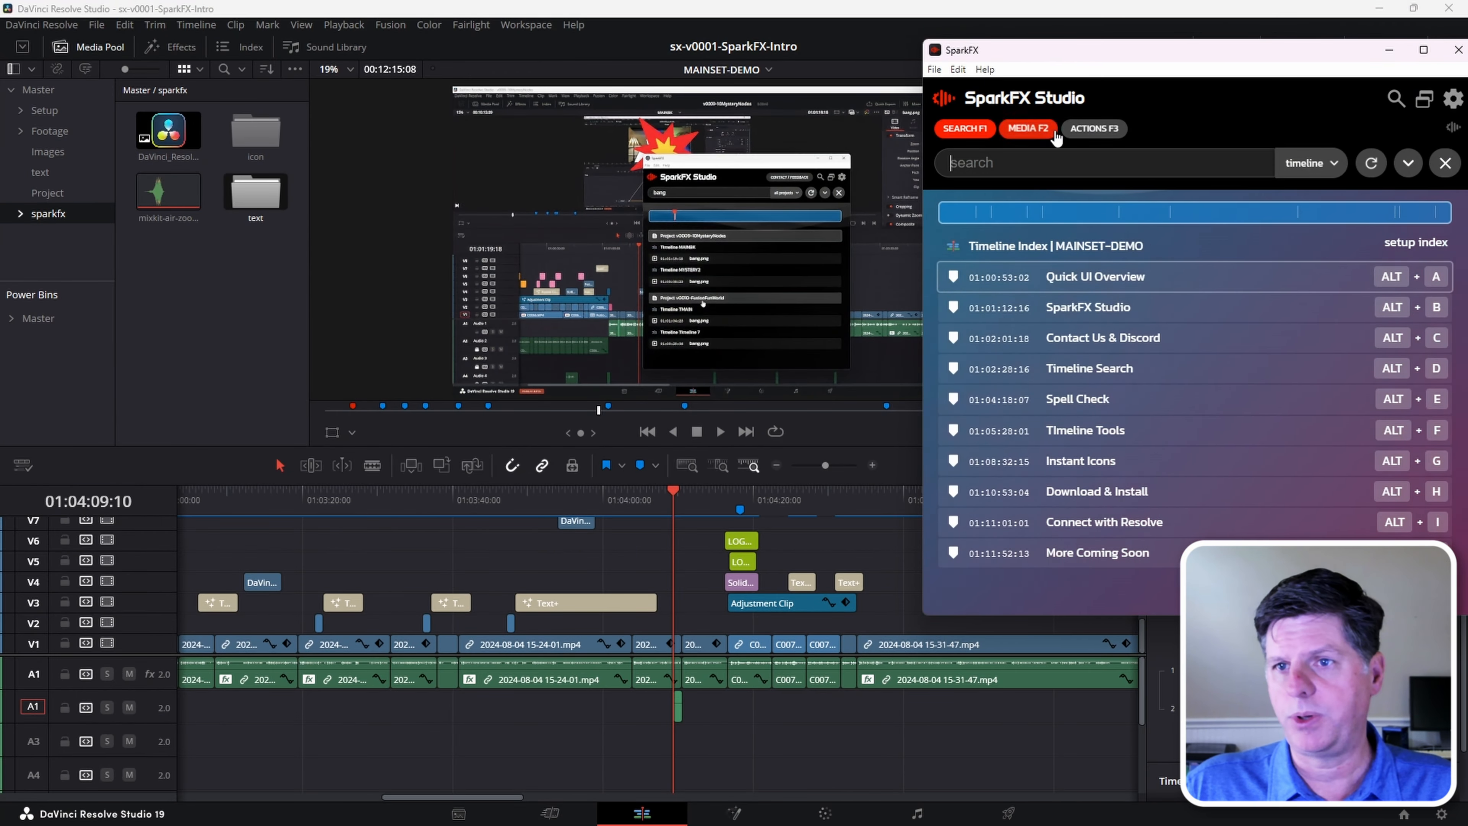
- Open the Quick Media setup, examine the key, name and path fields for adding media, and cancel the new entry
drag(1089, 58, 608, 89)
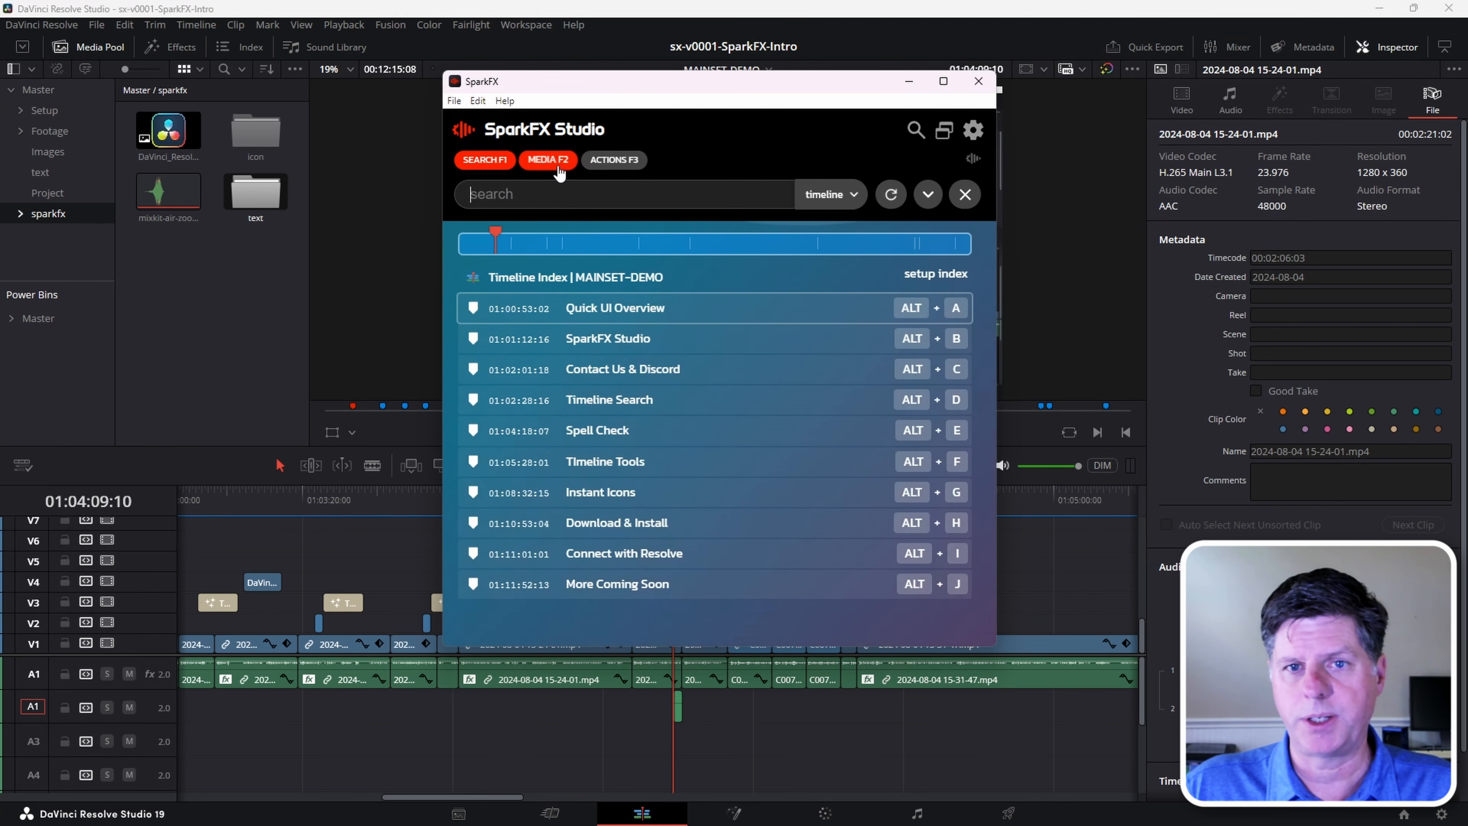
click(559, 163)
click(923, 198)
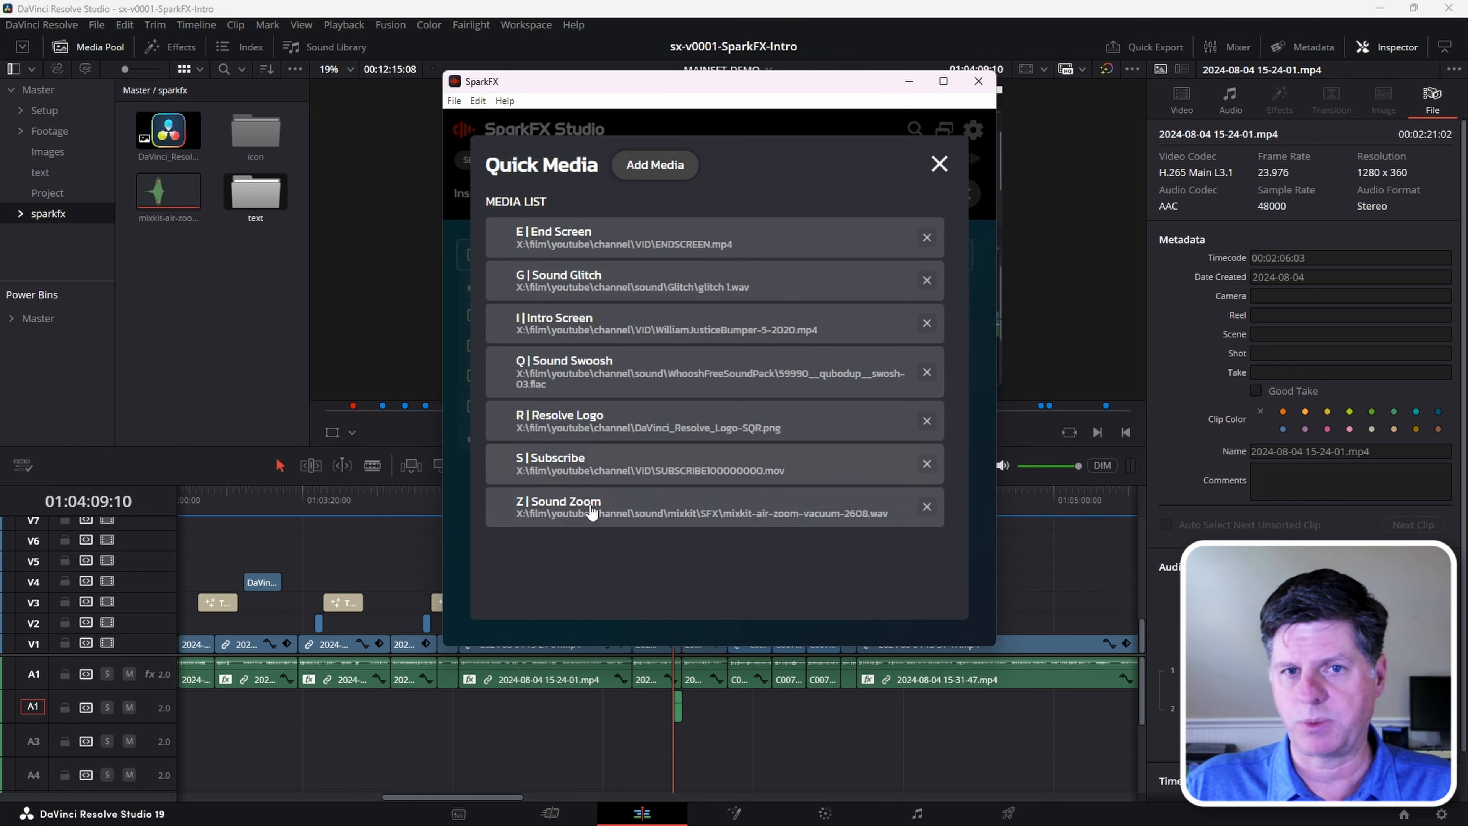
click(655, 168)
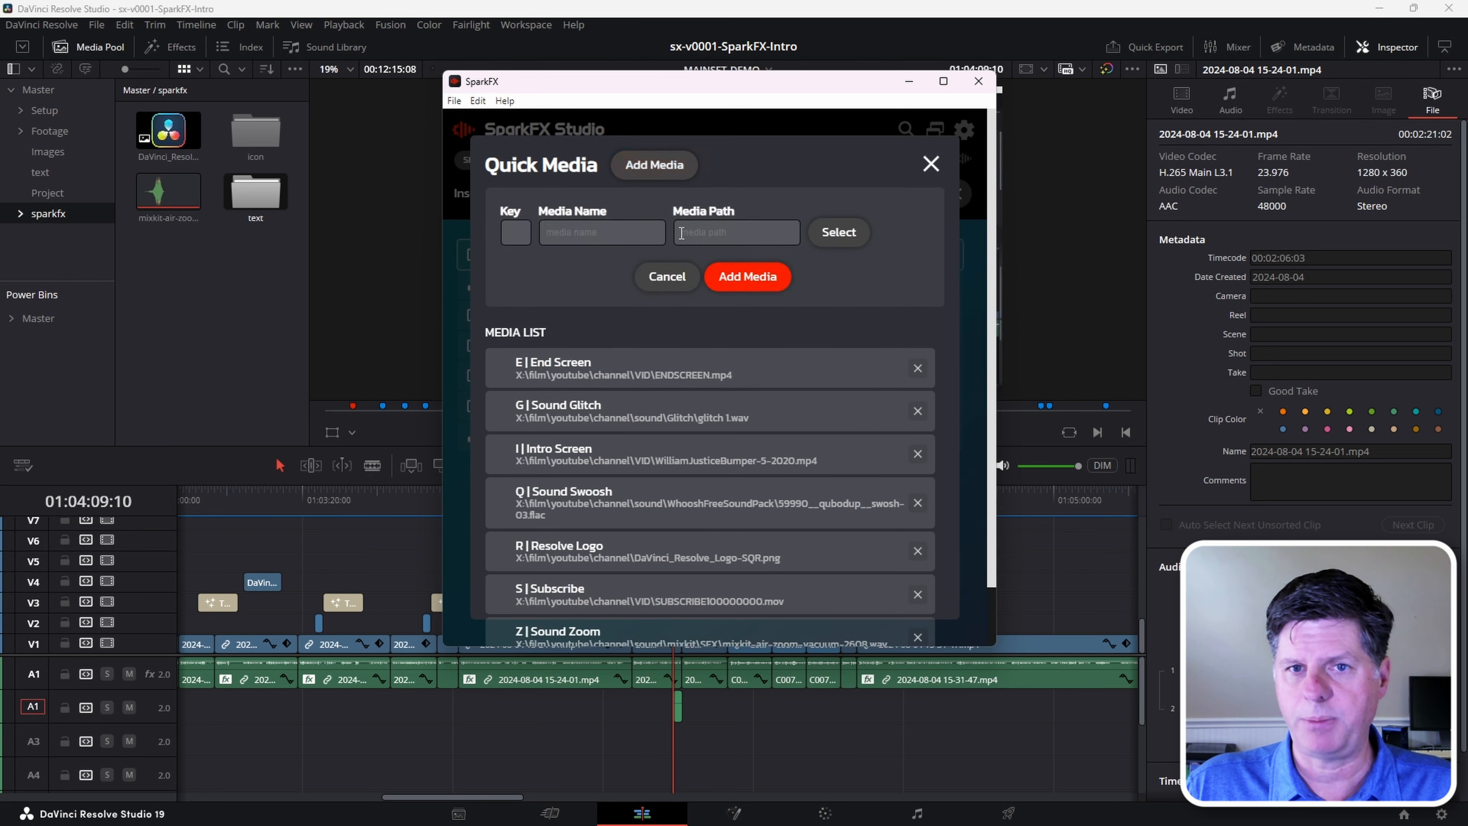
click(525, 230)
click(580, 229)
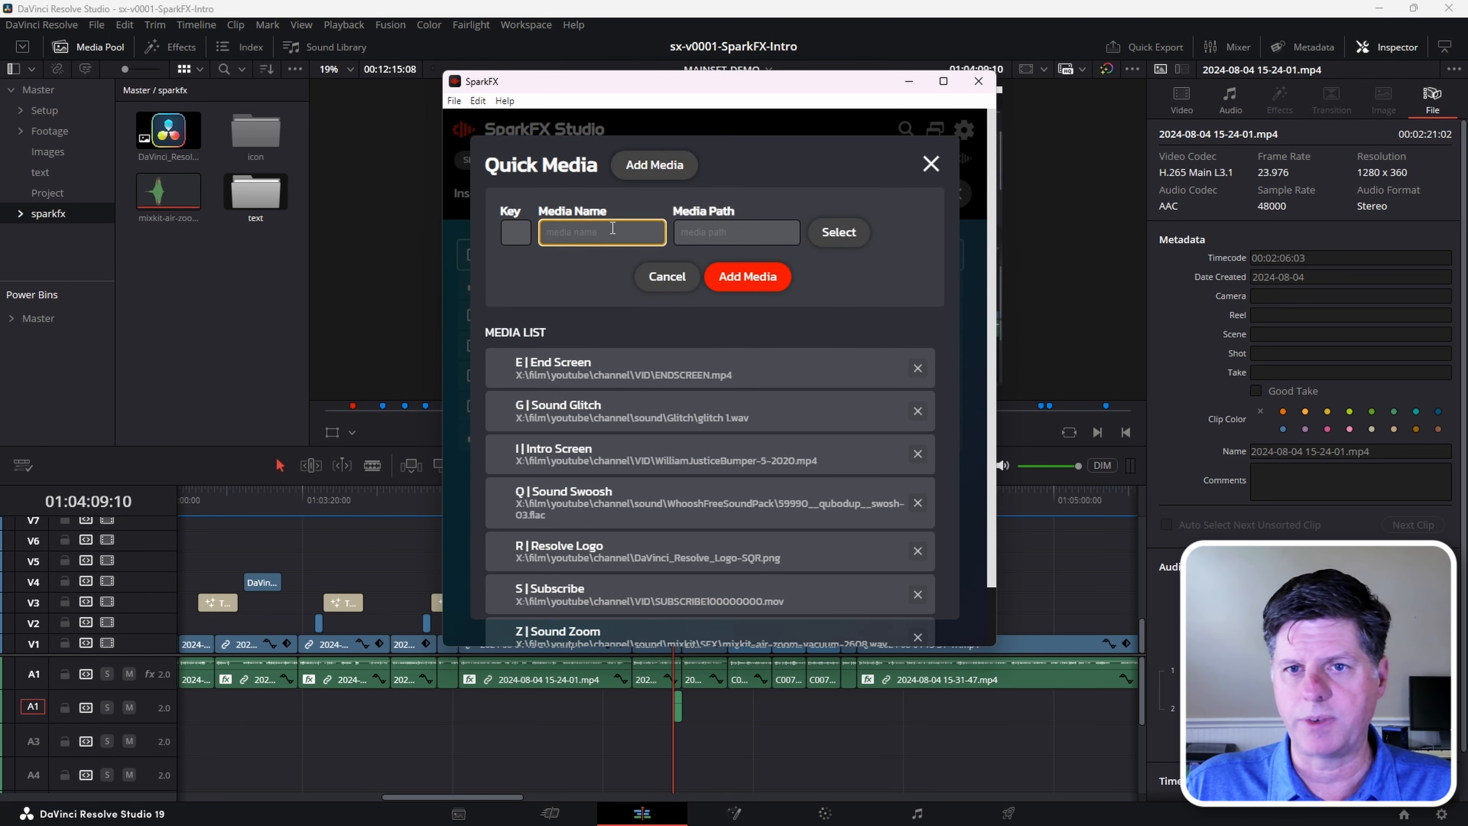
click(666, 278)
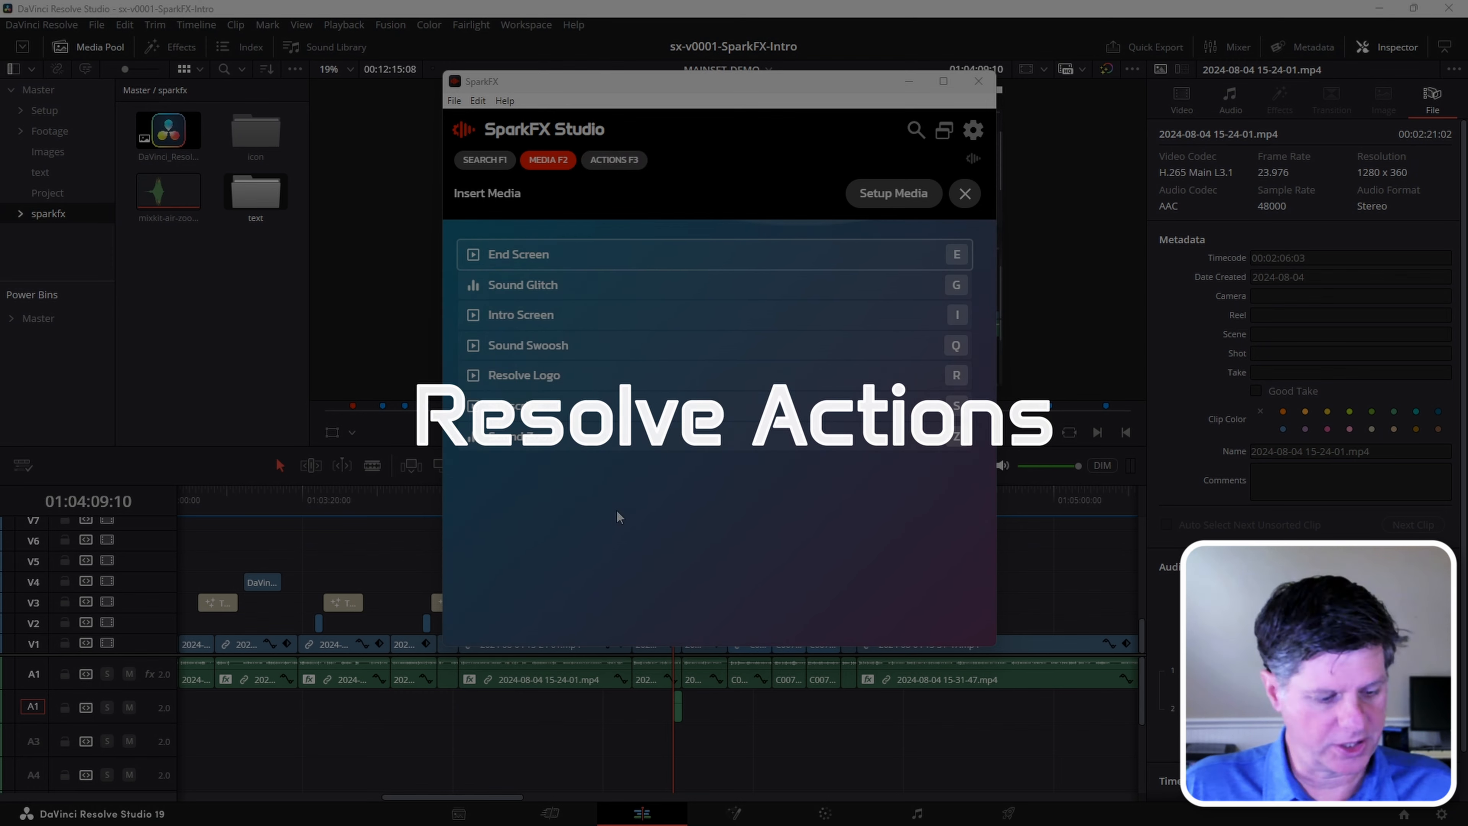
- View the Quick Actions list, return to the SparkFX tools overview and bring the list up again
key(F3)
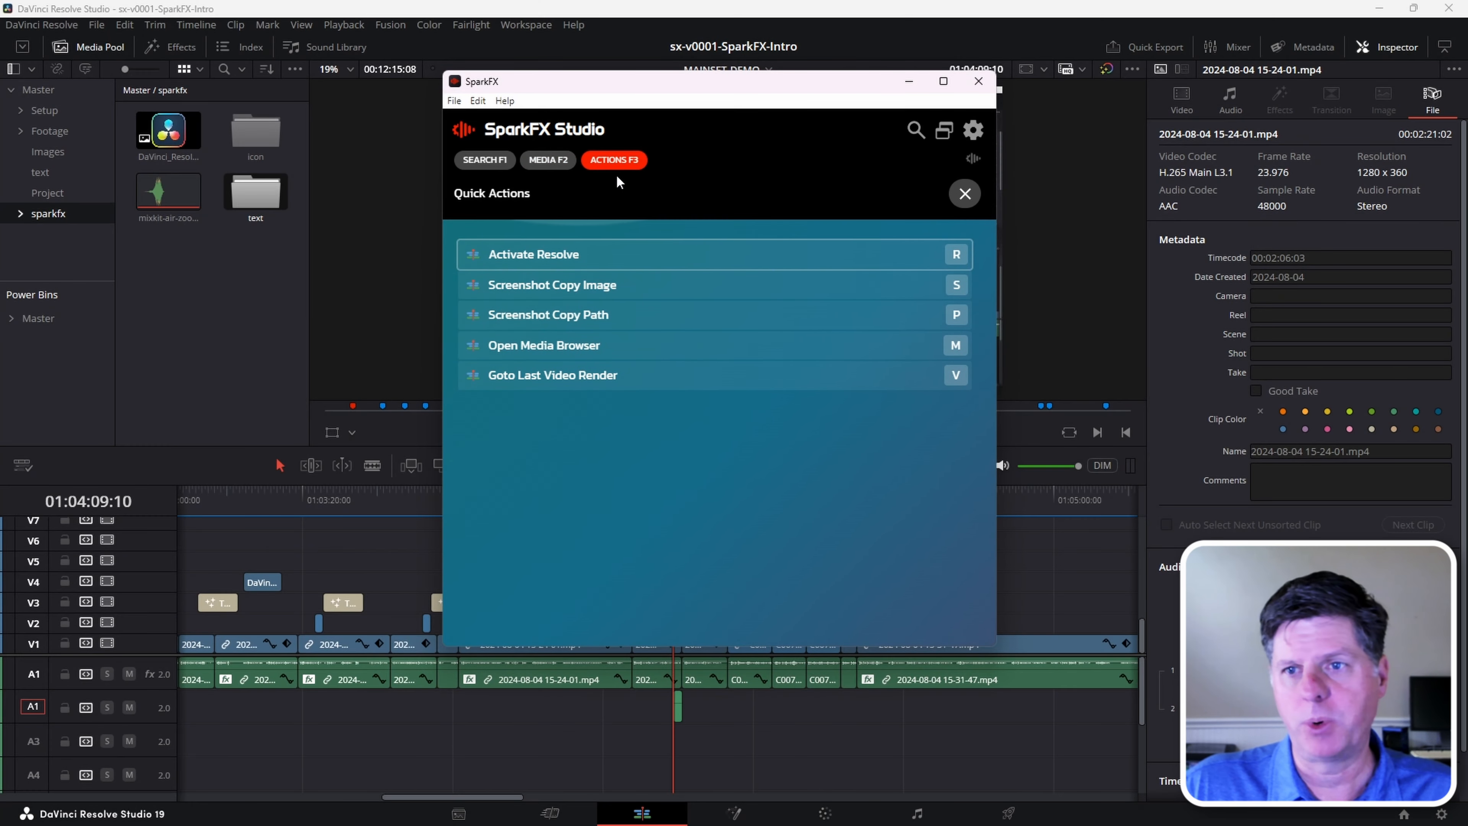
click(965, 193)
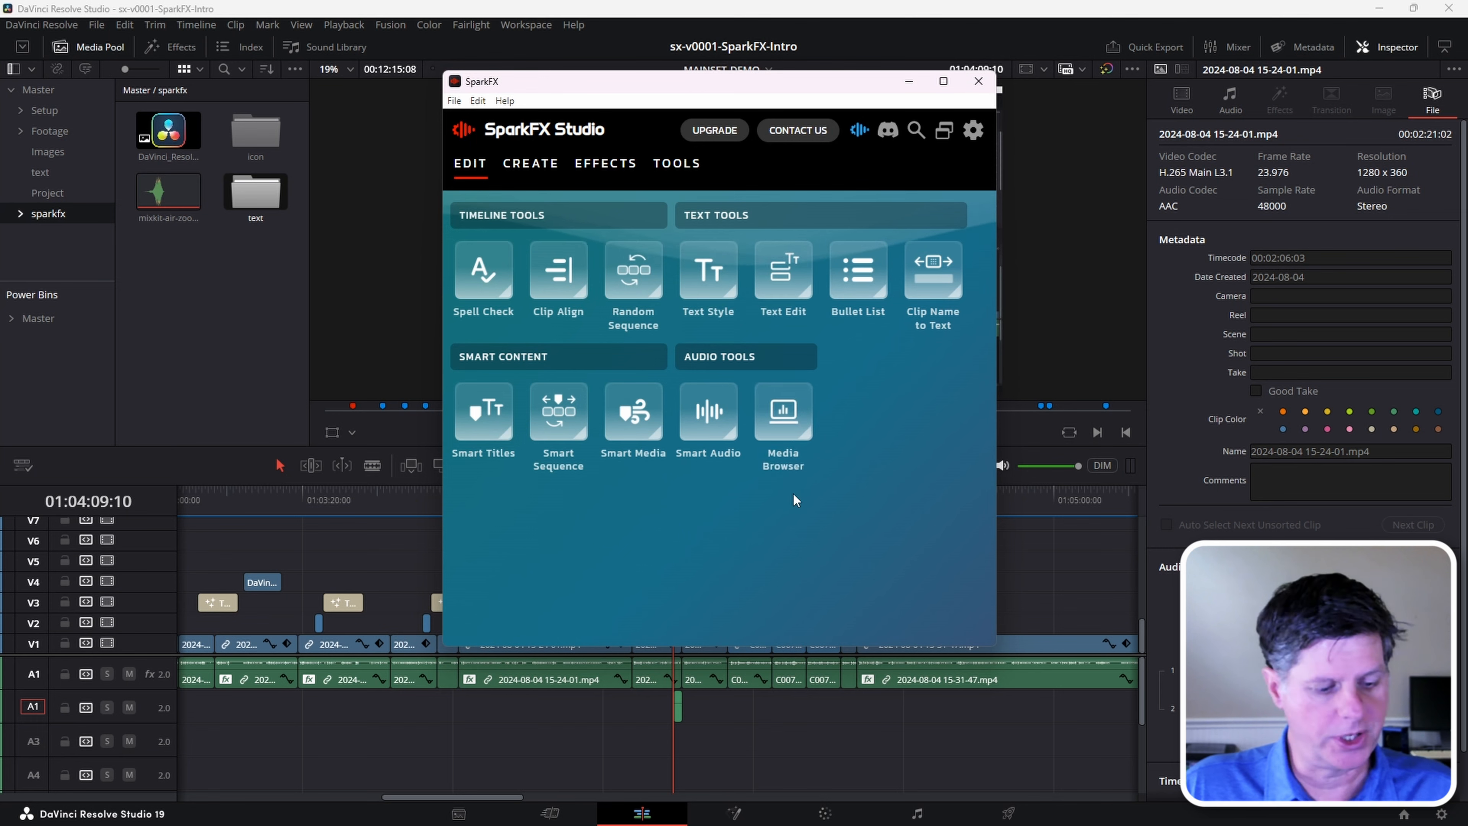
key(F3)
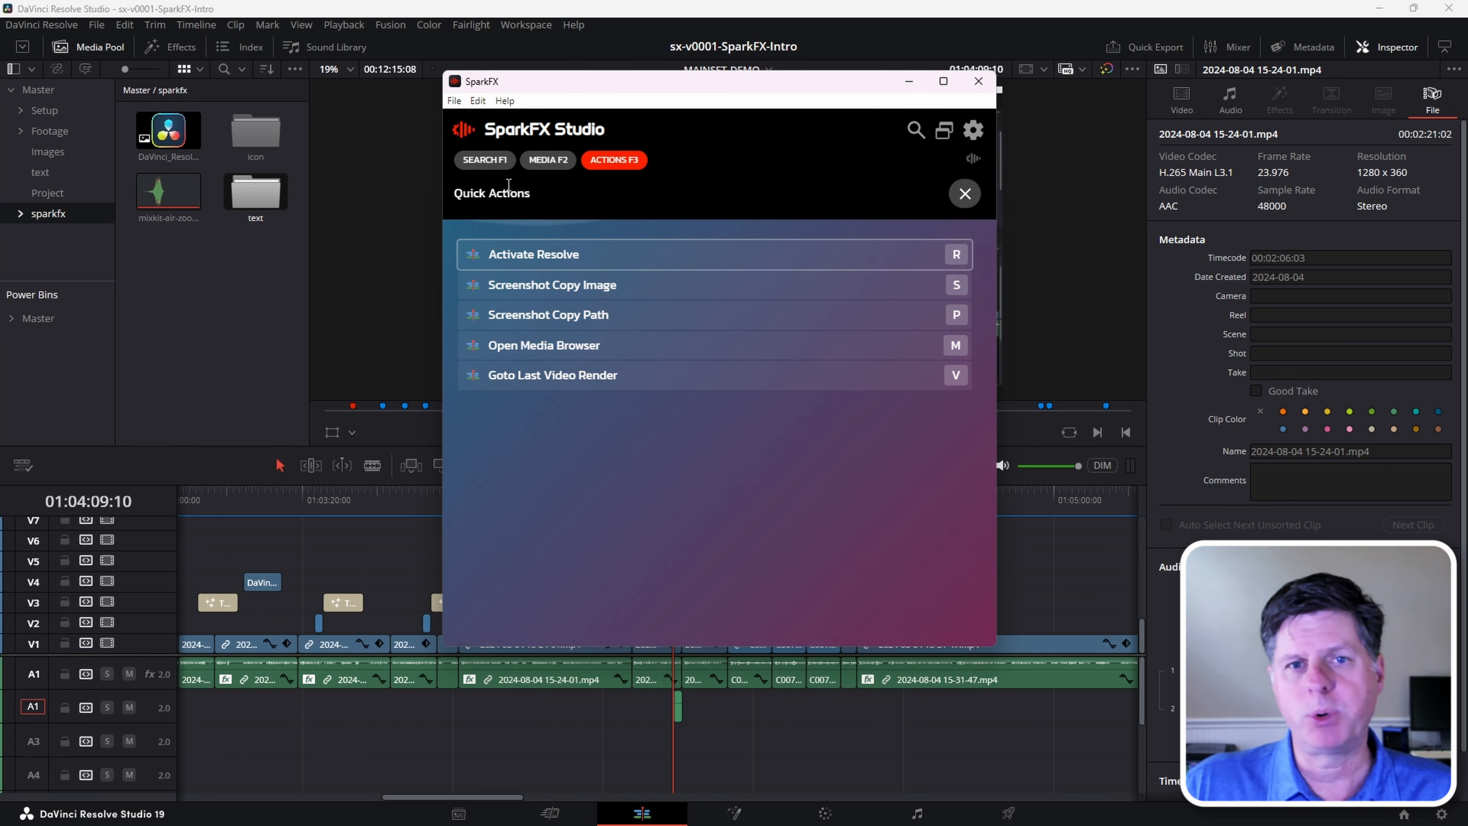
- Switch SparkFX to its timeline search, minimize the window and bring up the Quick Actions list over Resolve
click(503, 169)
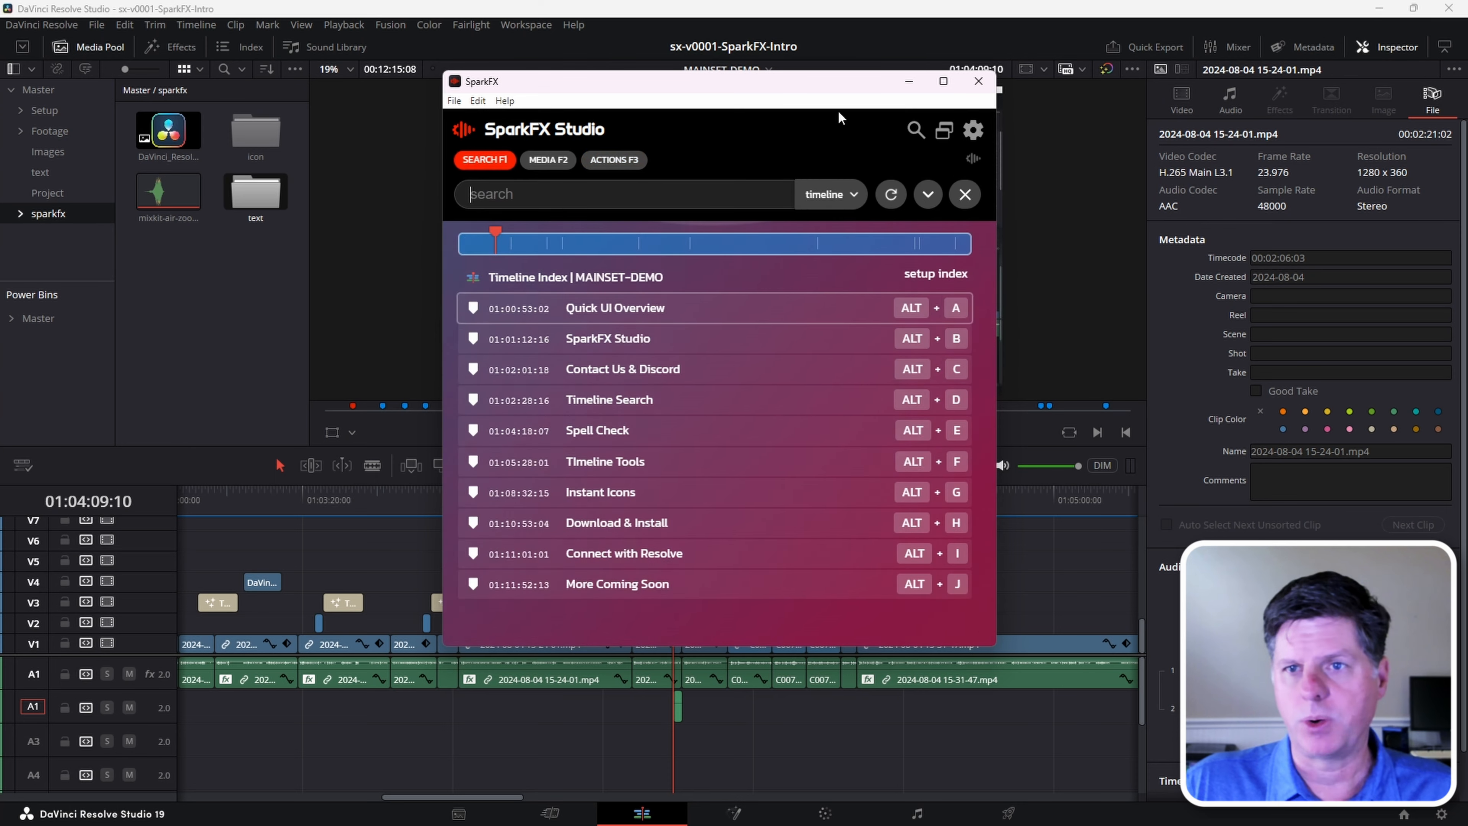
click(909, 81)
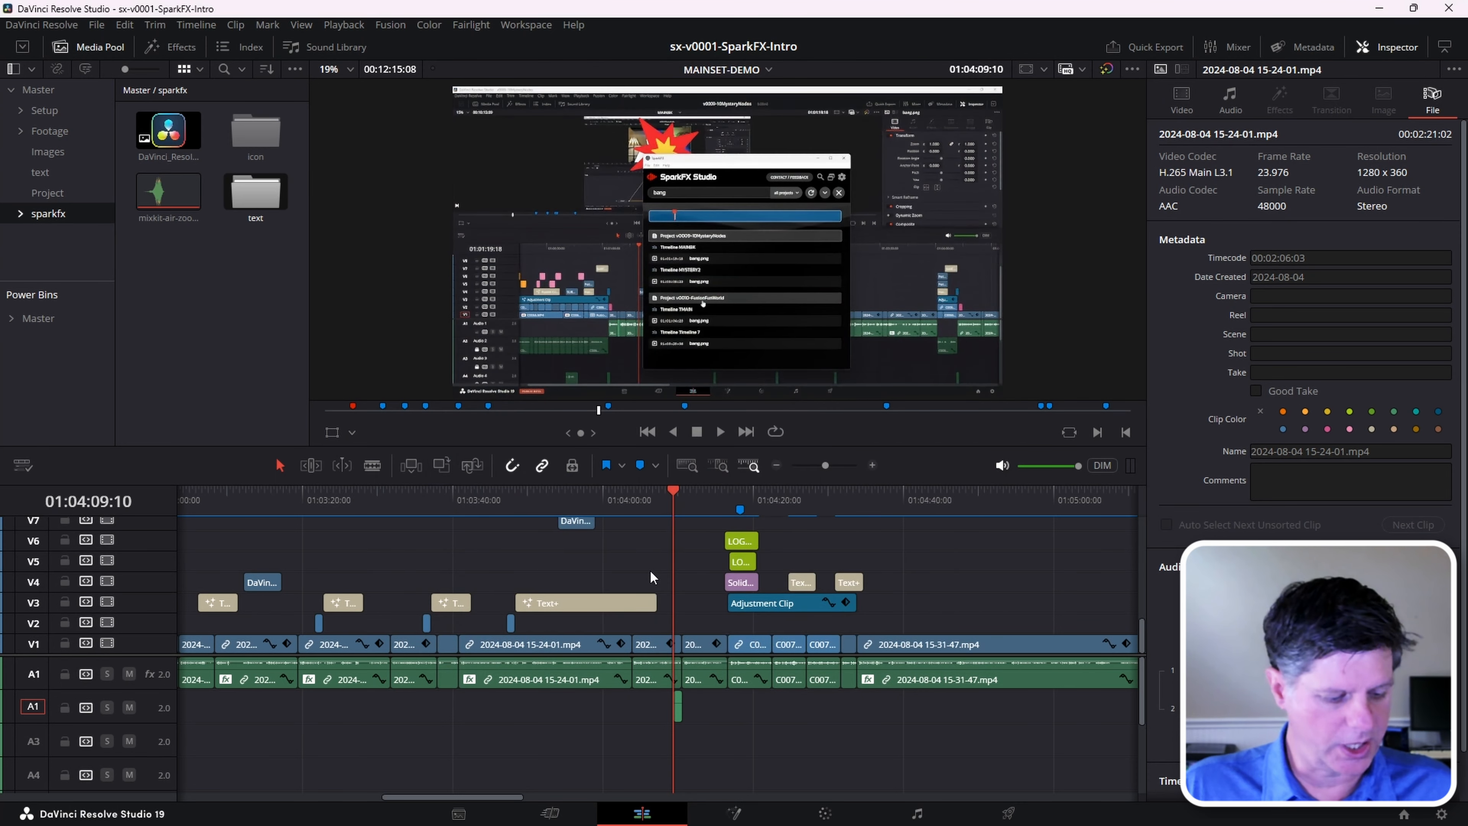
key(ctrl+alt+backslash)
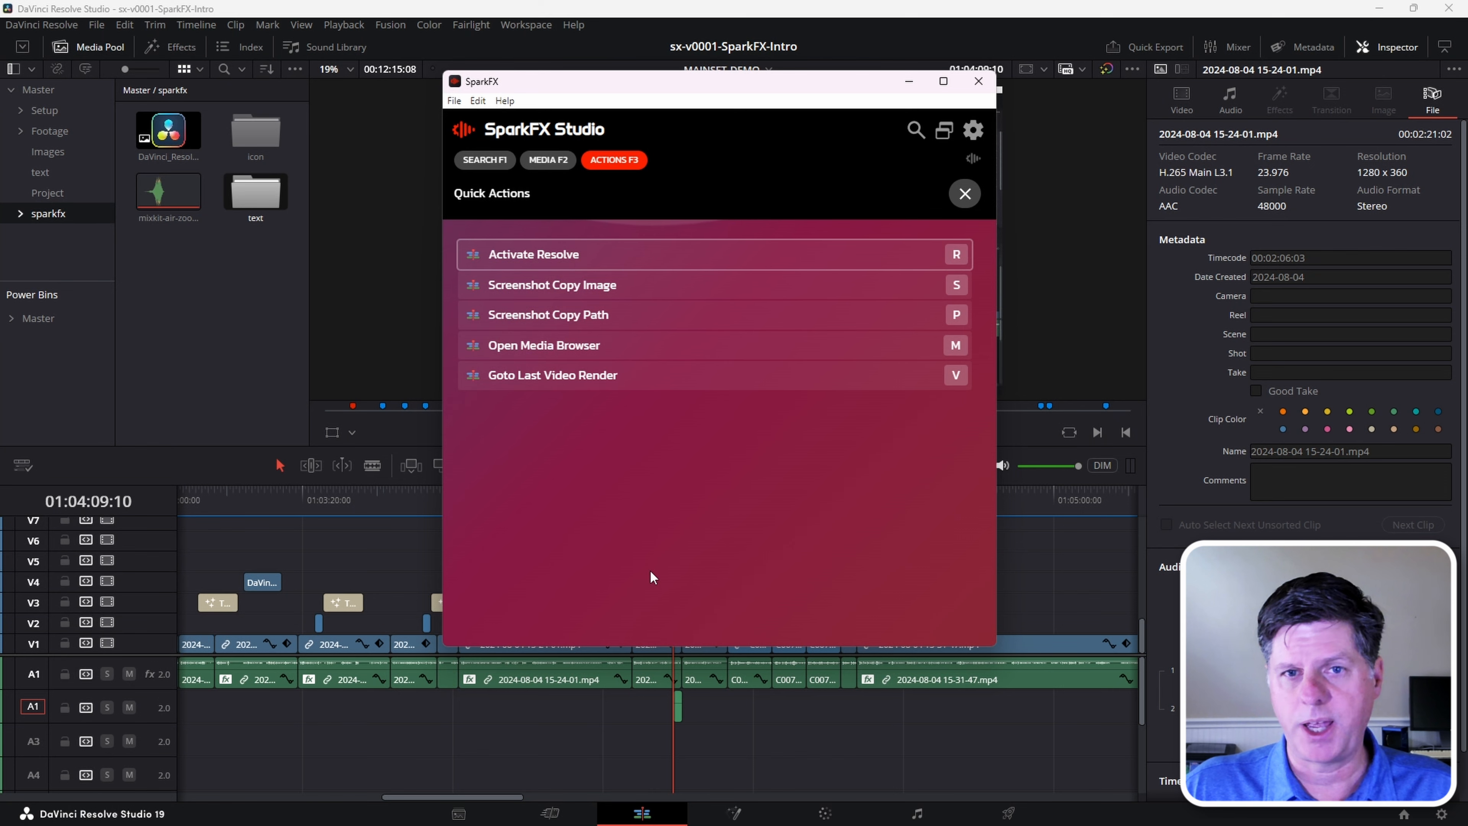
- Run the Activate Resolve quick action, including from the web browser, to bring the Resolve timeline to the front
key(r)
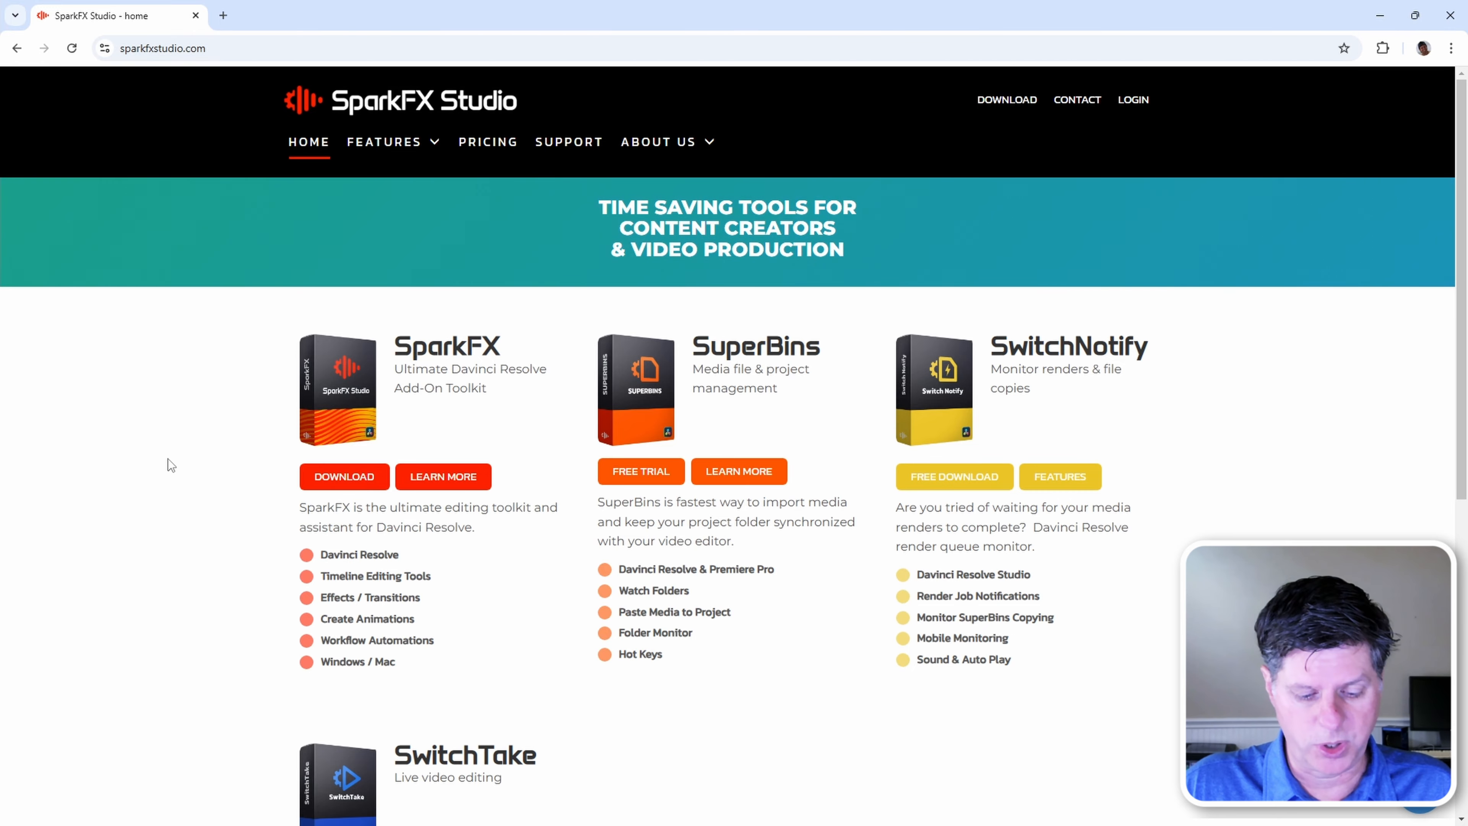
key(ctrl+alt+backslash)
key(r)
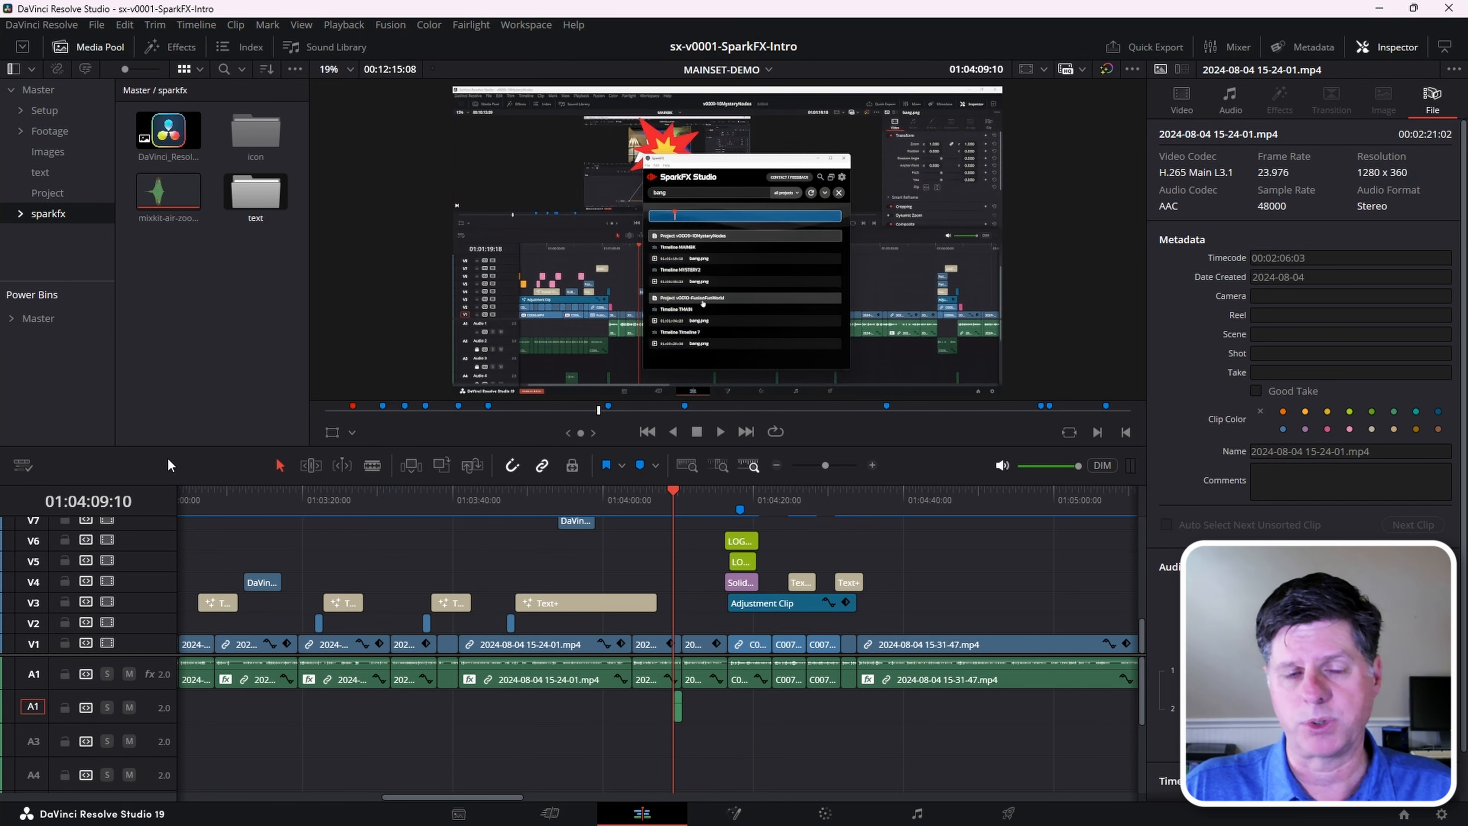
- Call up Quick Actions beside the timeline, move the playhead to 01:04:44:13 and run Open Media Browser
key(ctrl+alt+backslash)
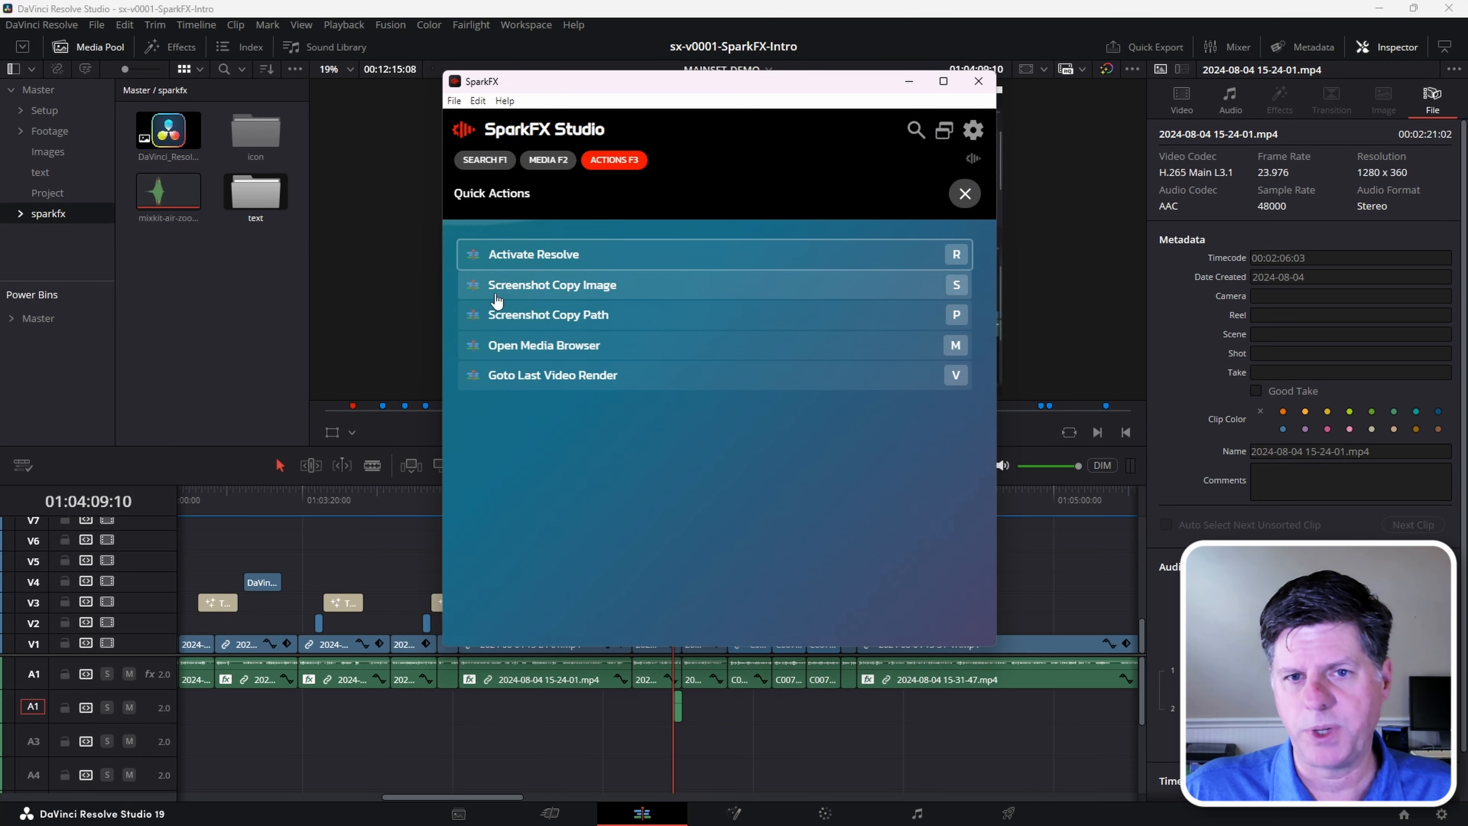
drag(693, 87, 263, 60)
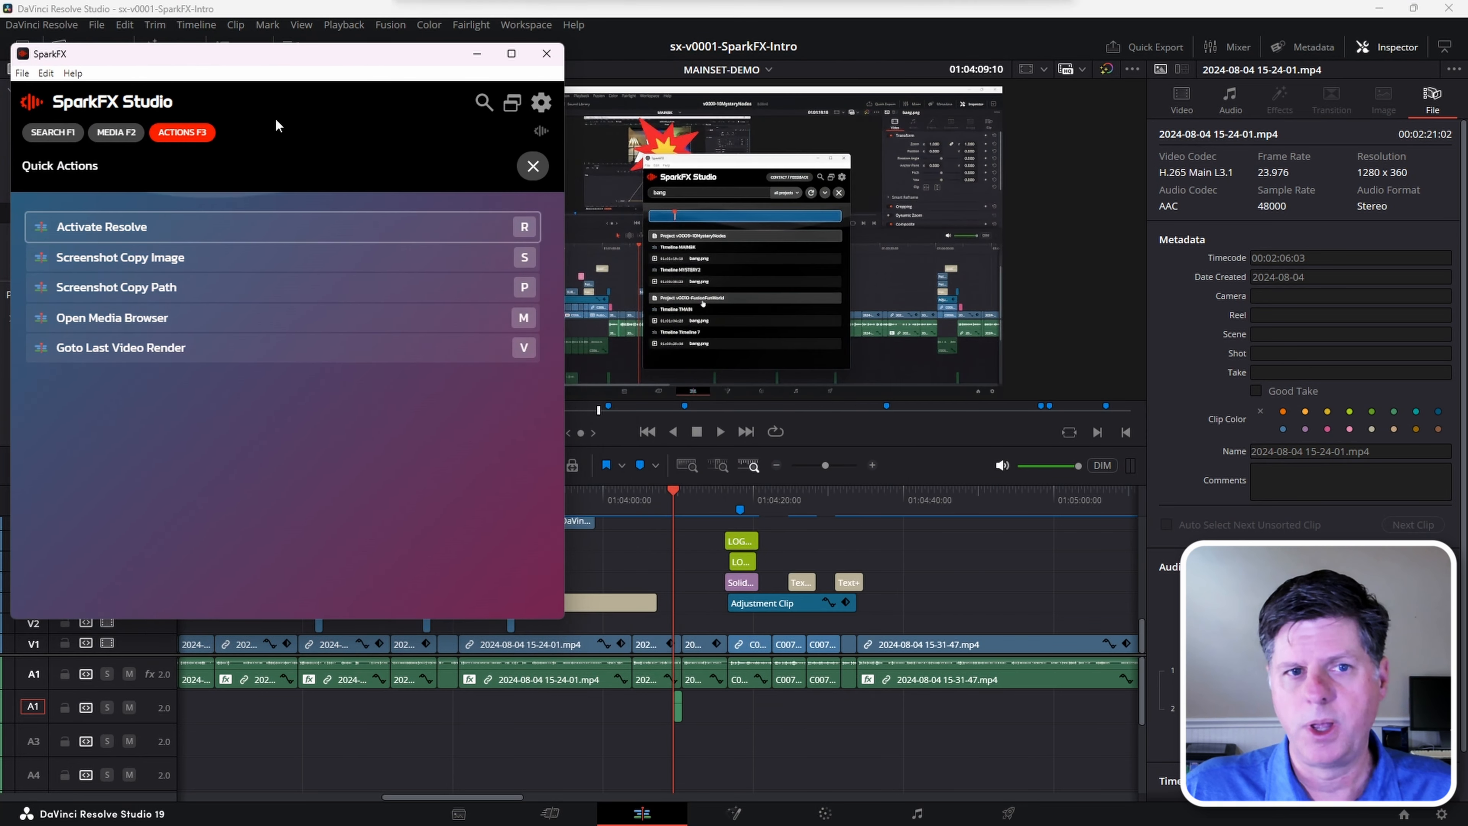
drag(797, 507, 937, 503)
key(alt+Tab)
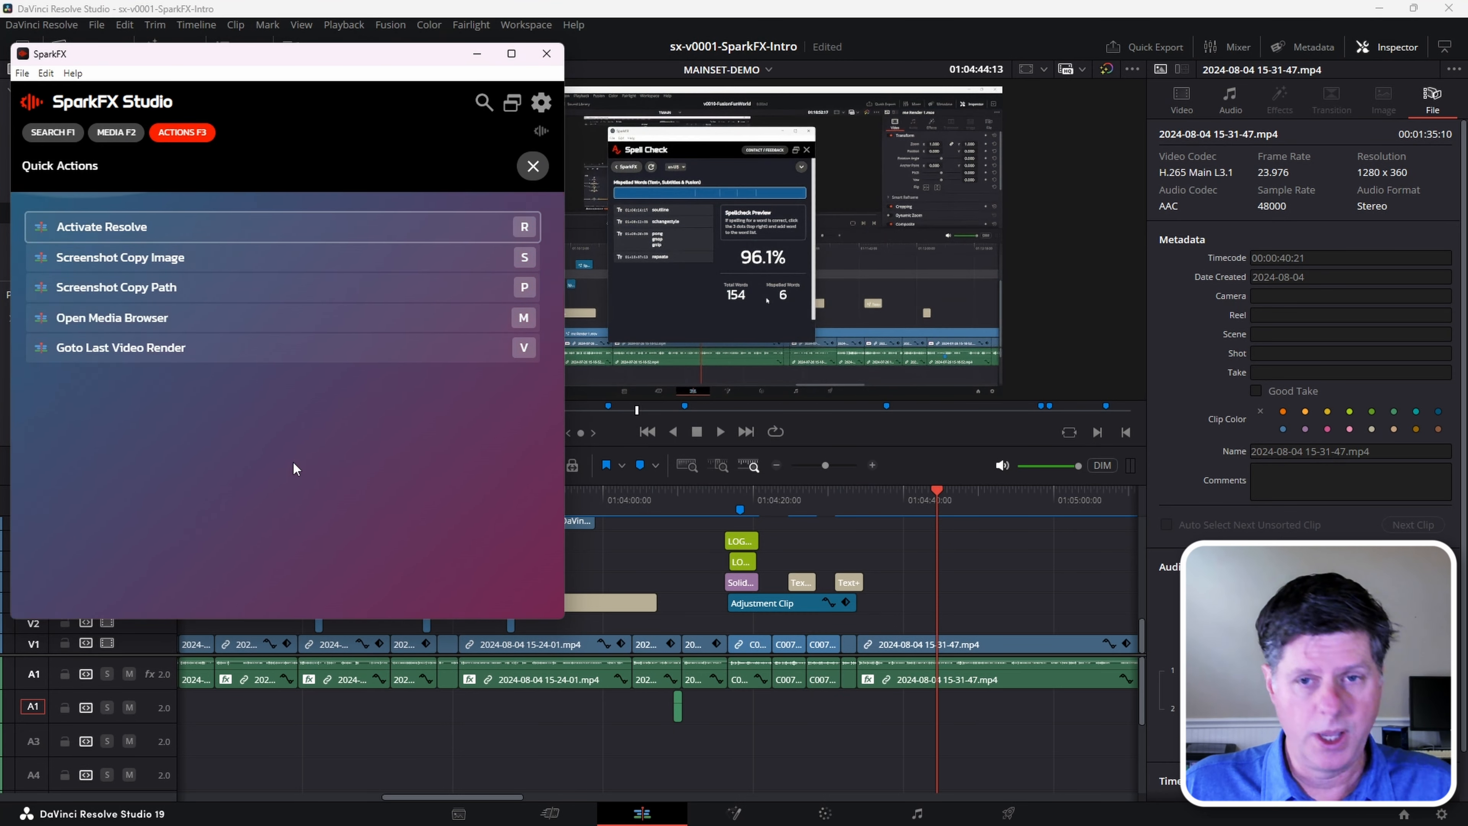
key(m)
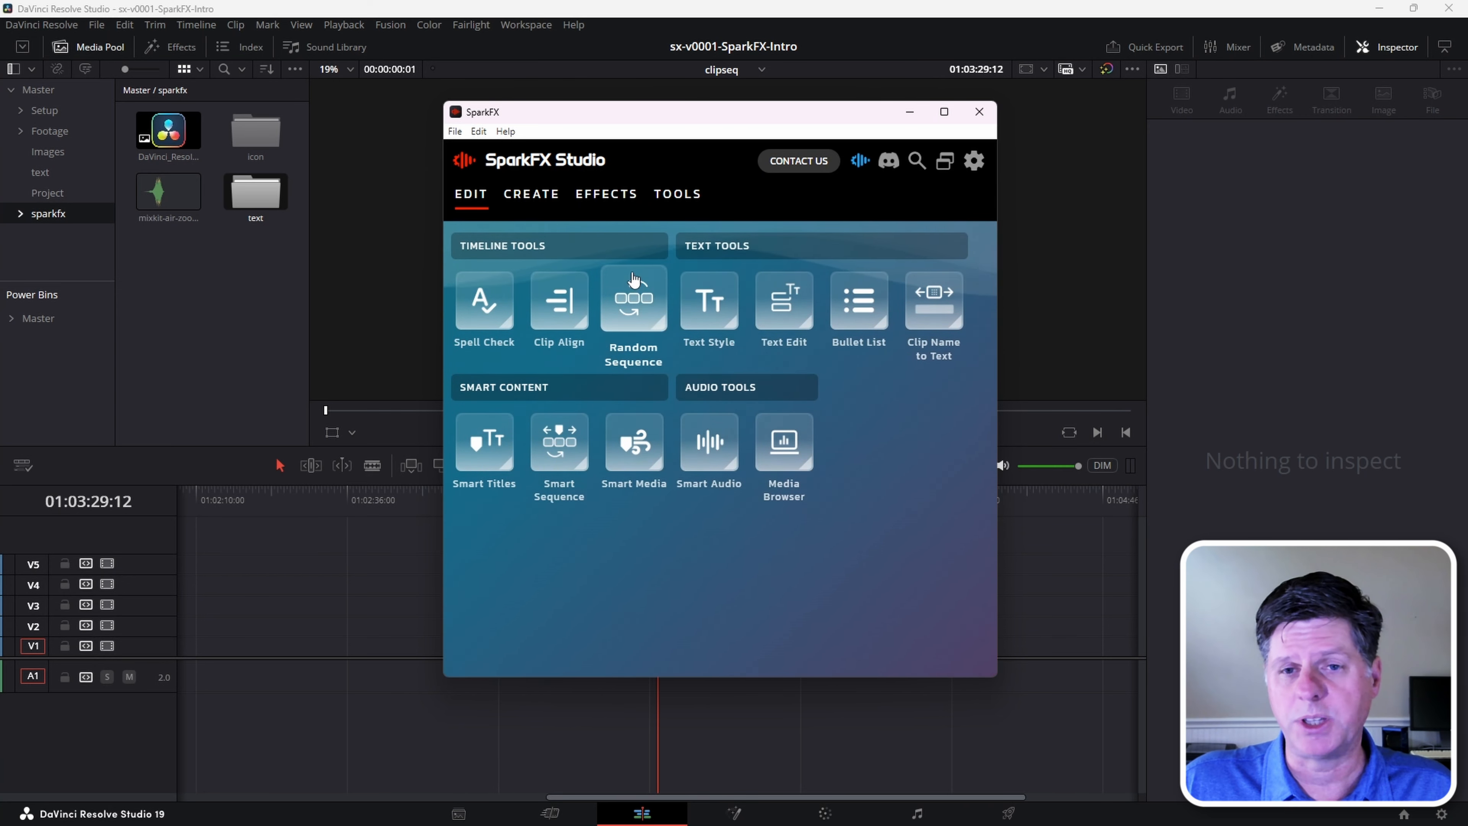
- Open the Random Sequence tool, keep its window on top of Resolve and narrow it to uncover the viewer
drag(631, 123, 1030, 54)
click(1033, 233)
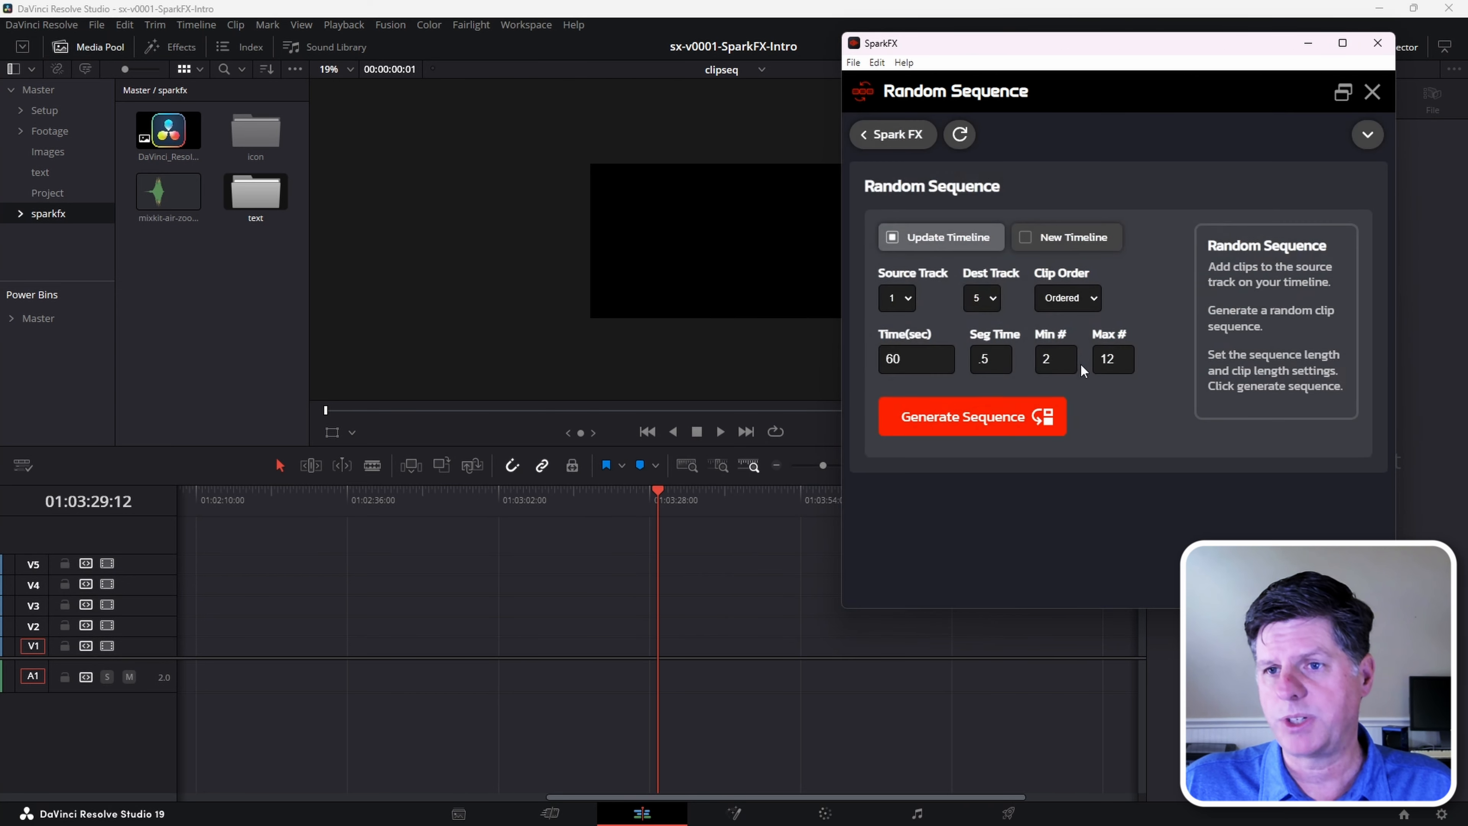
click(1347, 97)
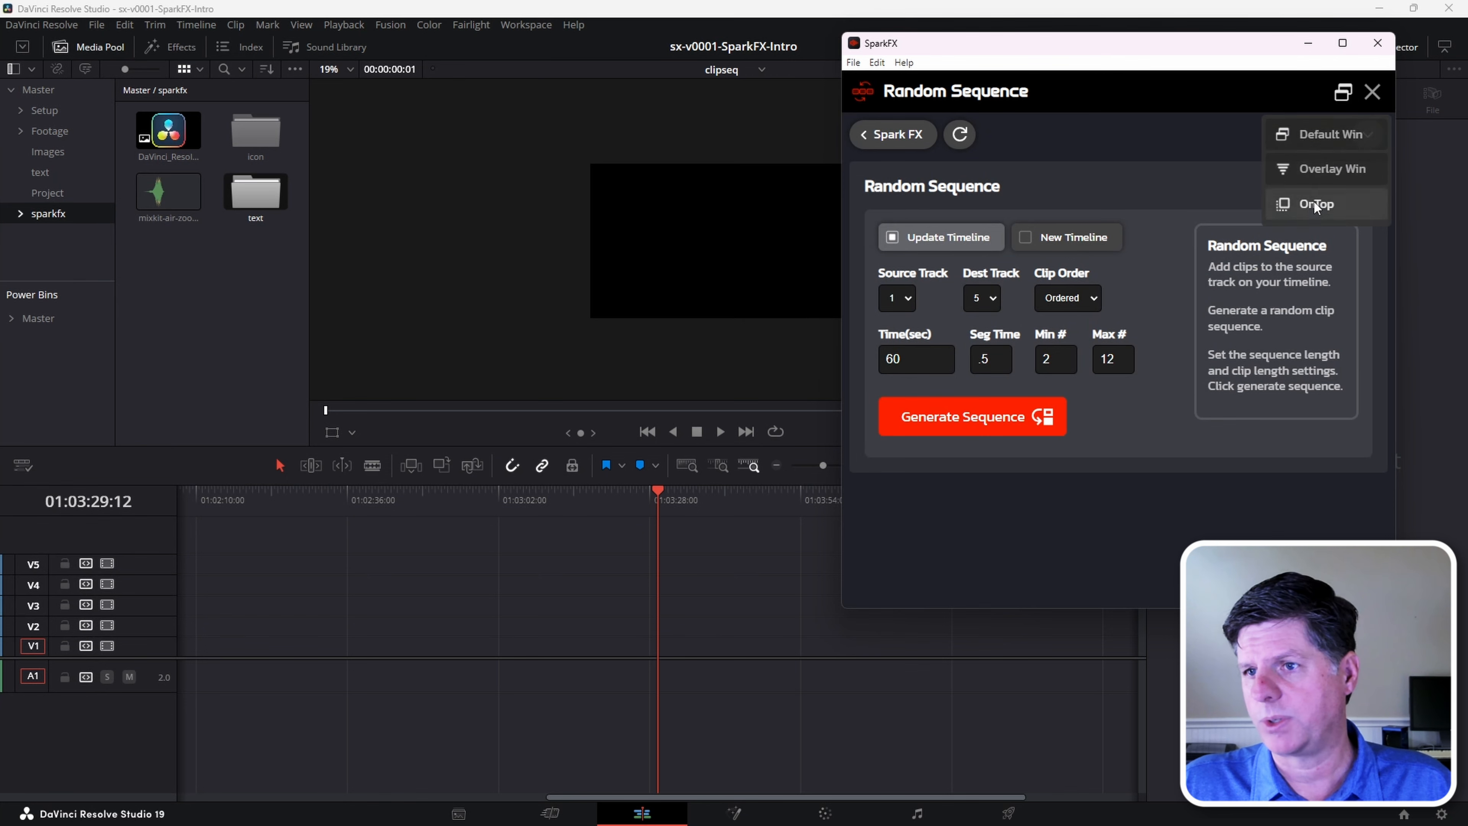
click(1286, 204)
drag(1002, 225, 1045, 225)
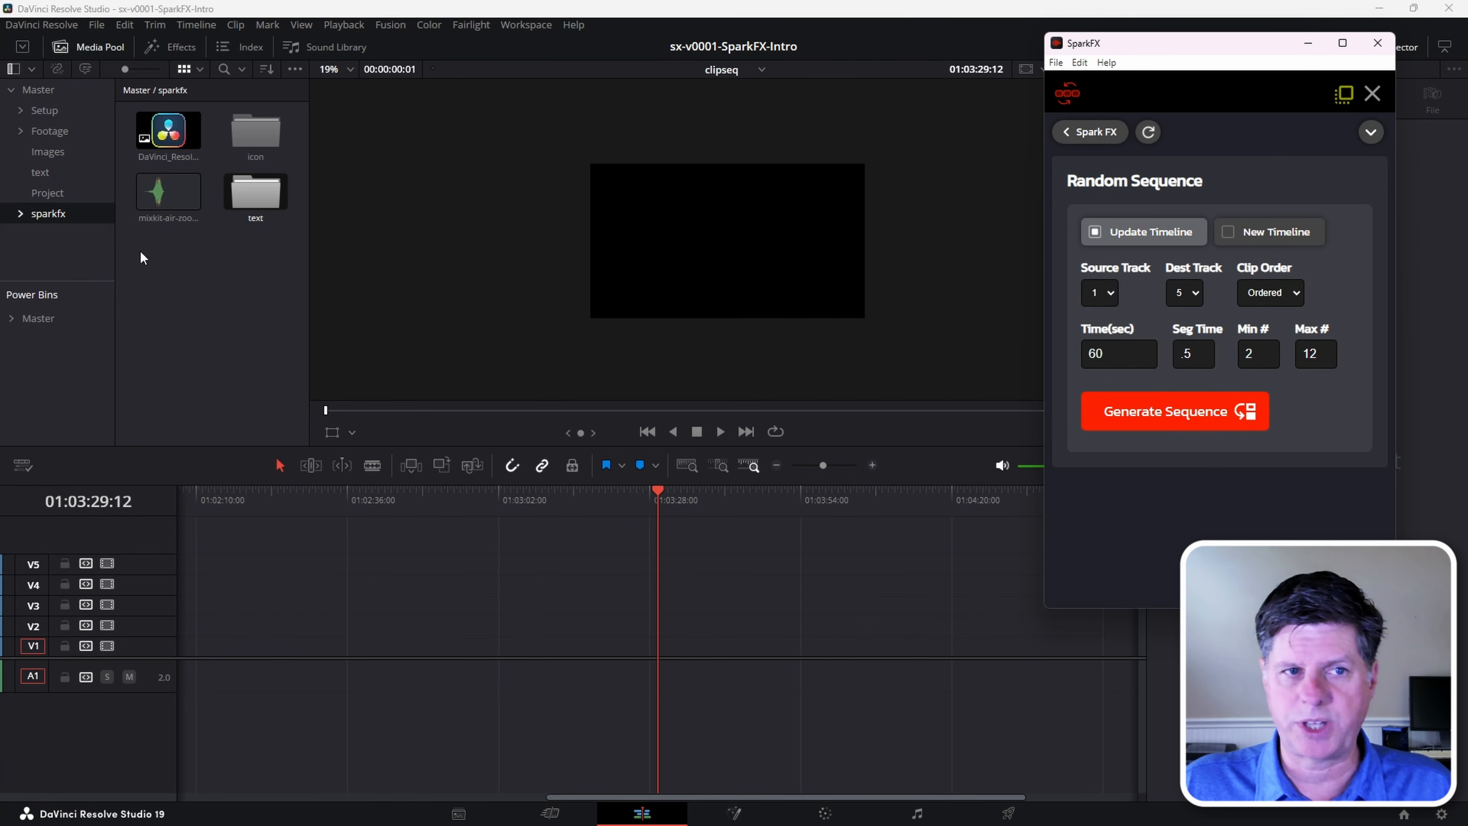
- Add all clips from the Footage v2 bin to video track 1 of the clipseq timeline and enlarge the video track area
click(49, 131)
drag(166, 146, 278, 641)
drag(534, 652, 403, 658)
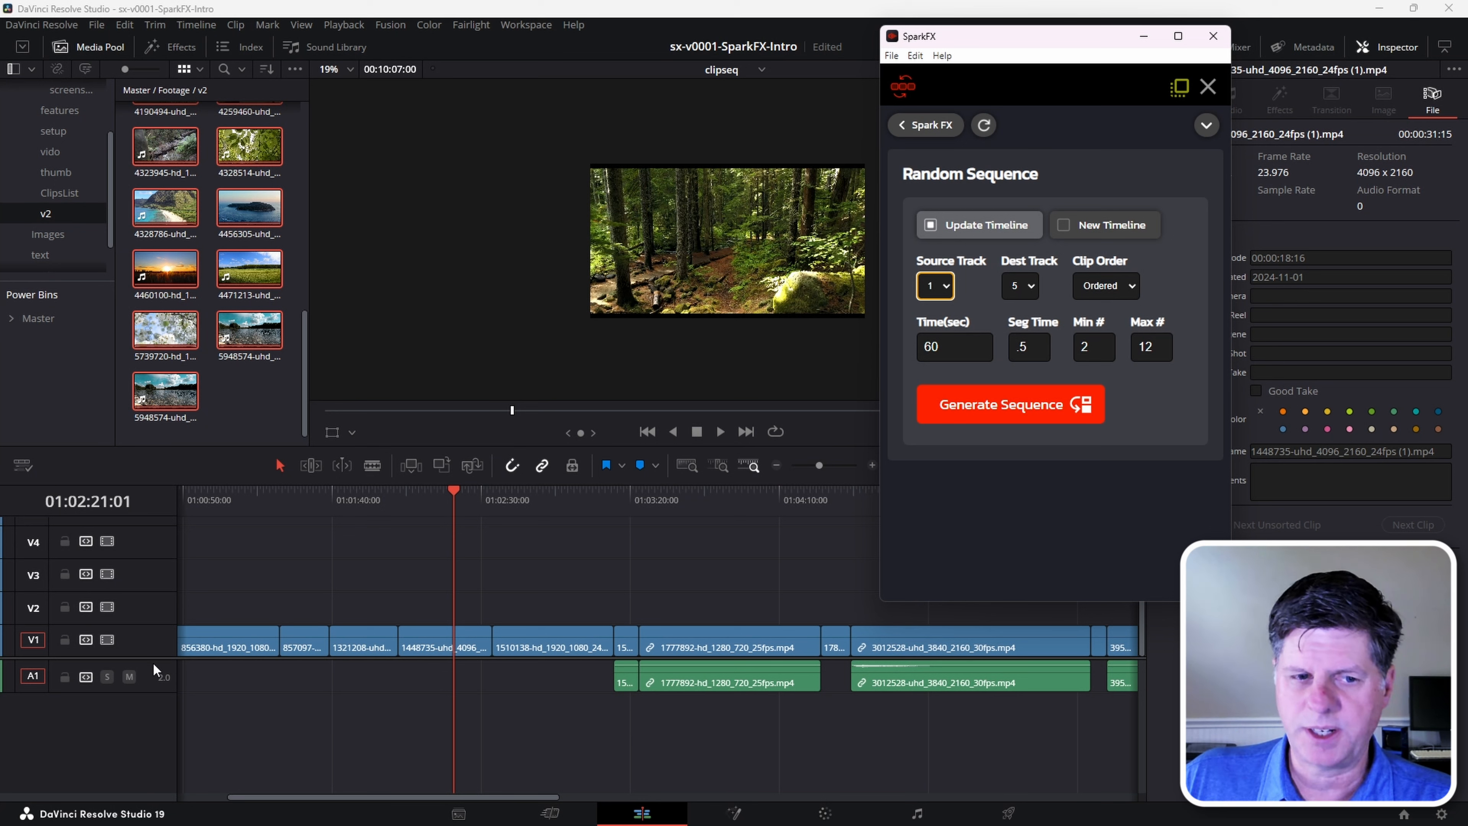
drag(151, 661, 146, 710)
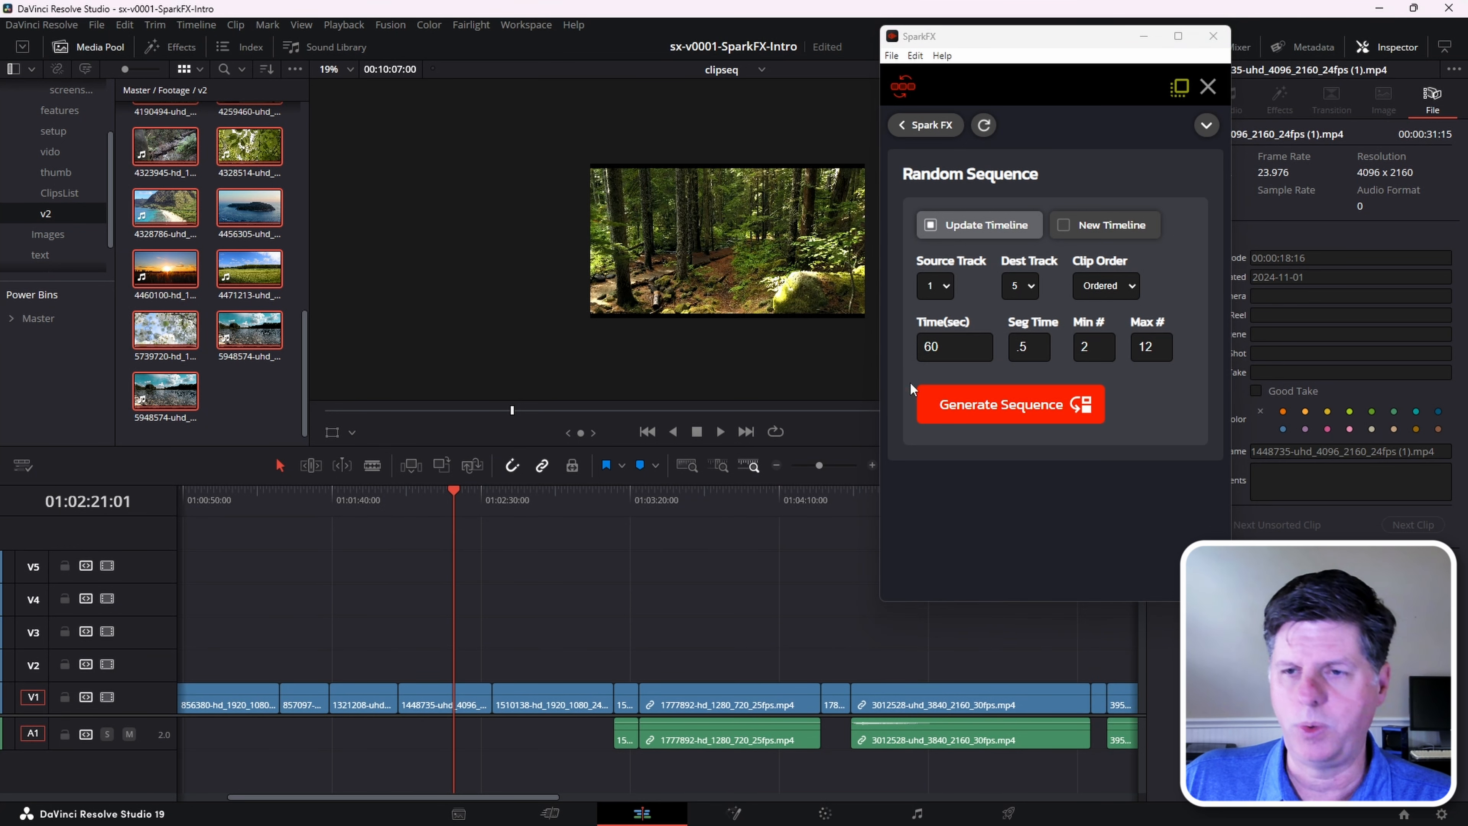
- Set the random sequence's destination track to 3, keeping 60 seconds total time and a .5 segment time
click(1031, 285)
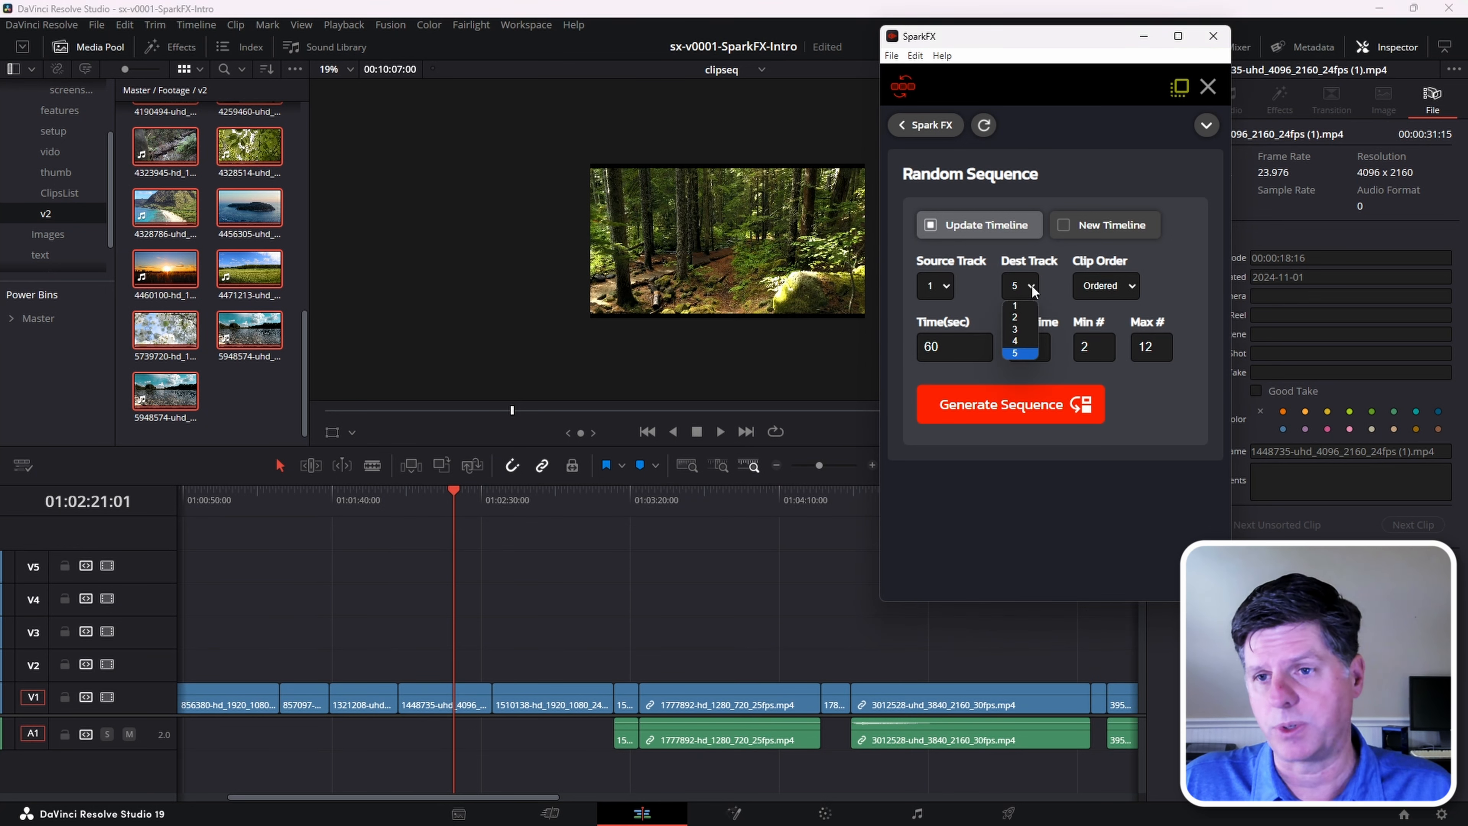
click(1030, 328)
click(962, 351)
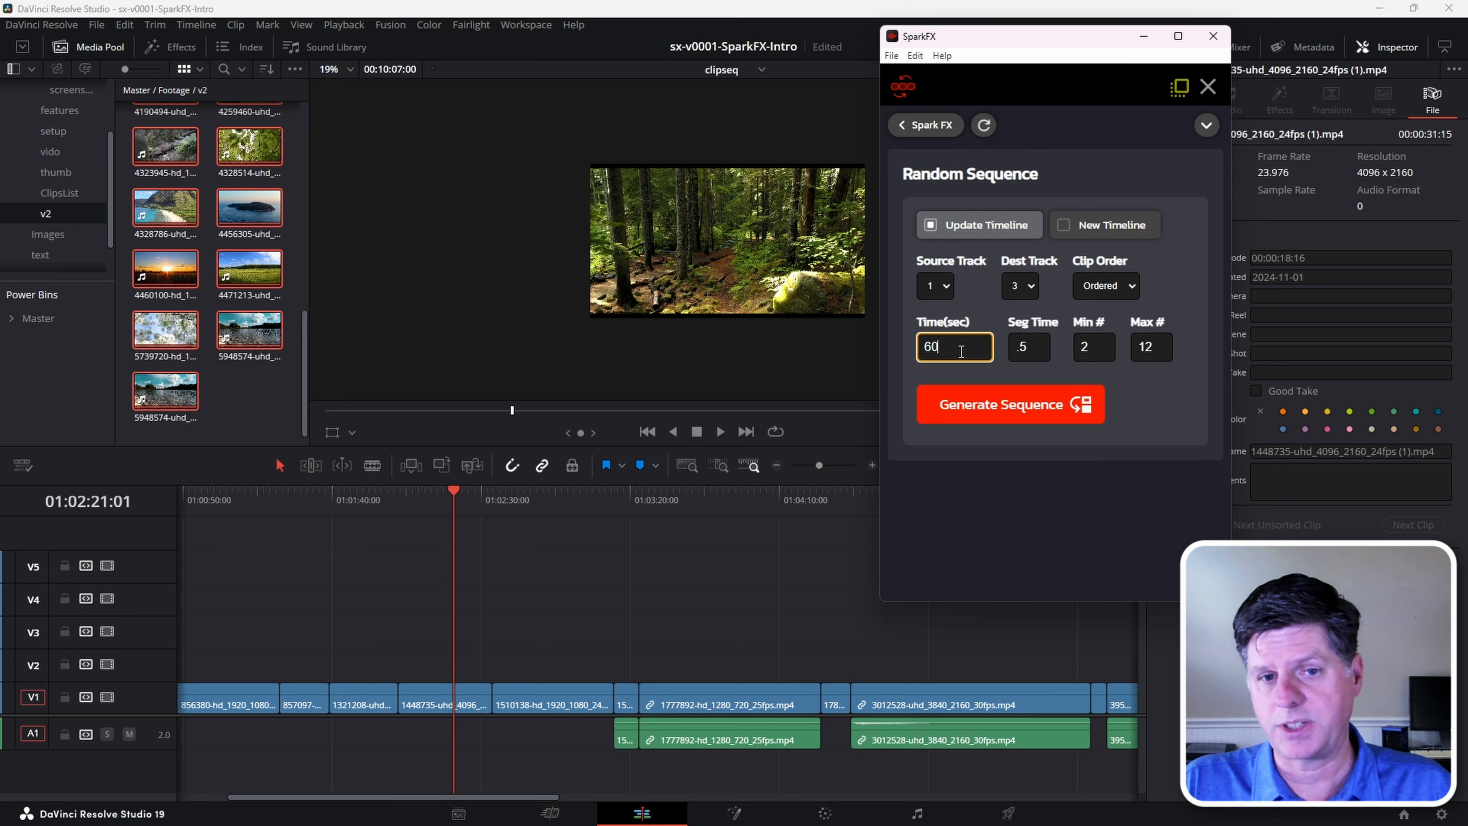
click(972, 412)
key(Tab)
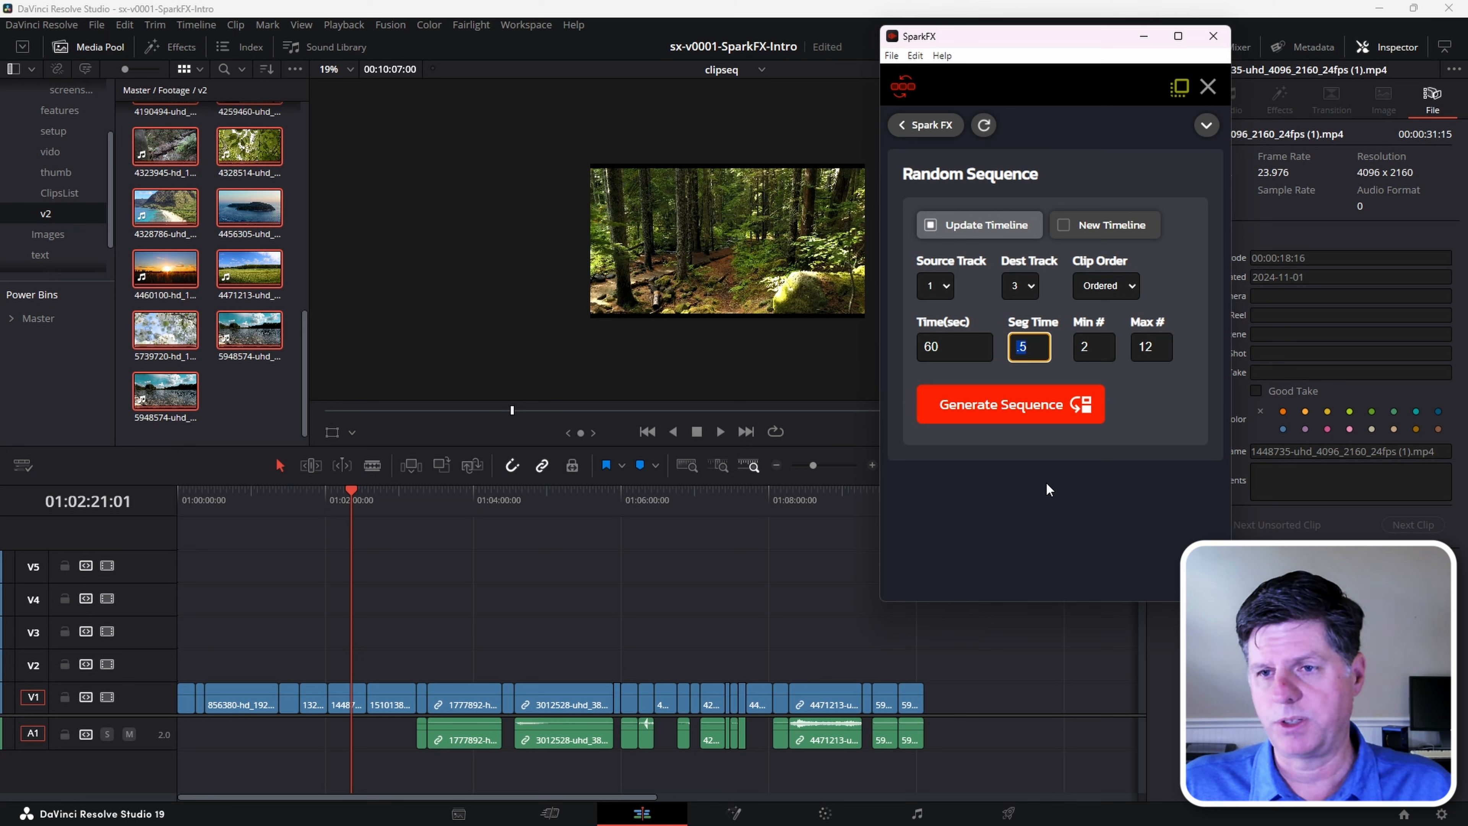
click(1018, 498)
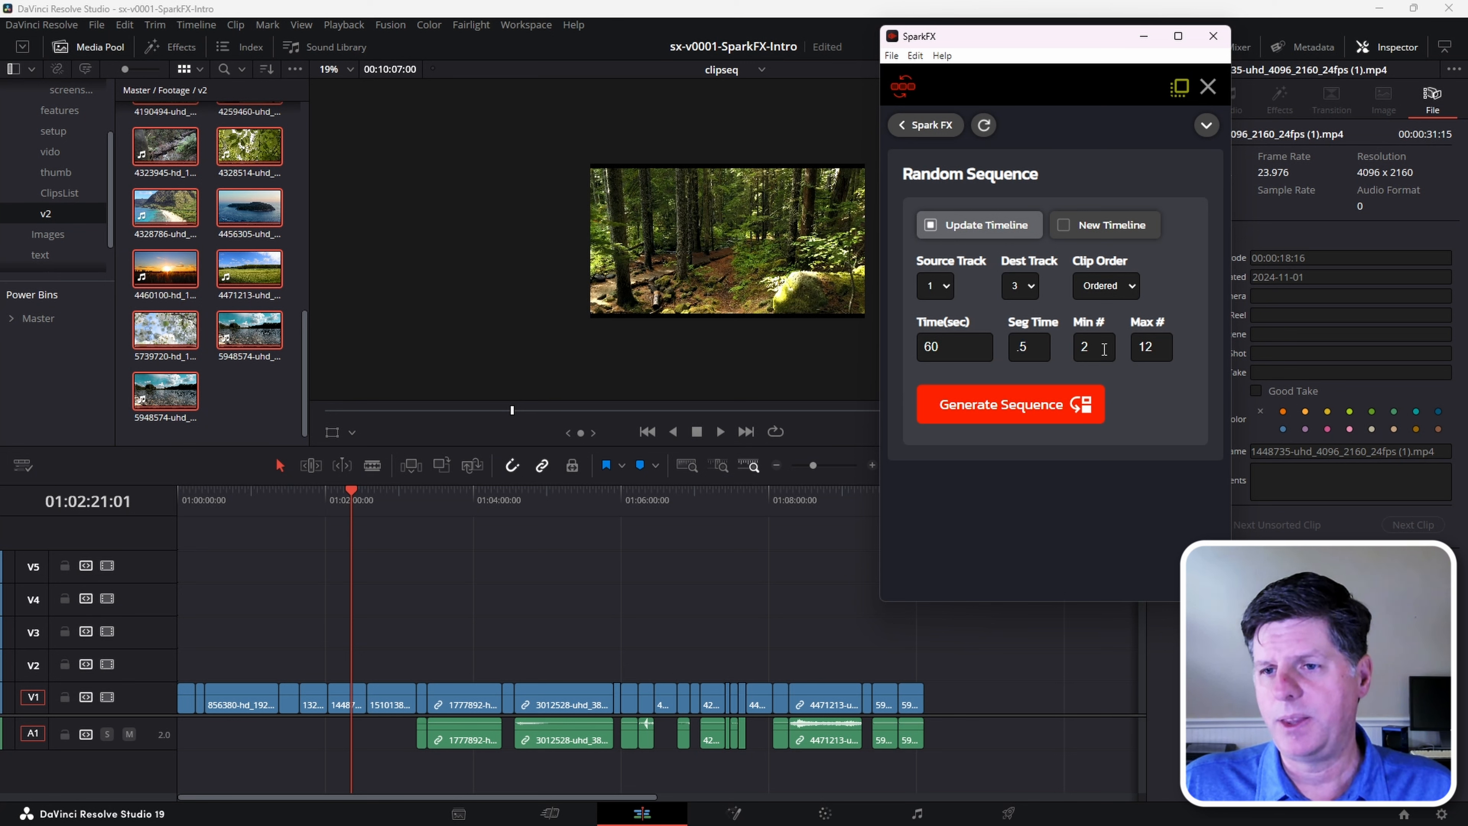
- Set the random sequence's minimum number of segments to 1 and the maximum to 9
click(1092, 345)
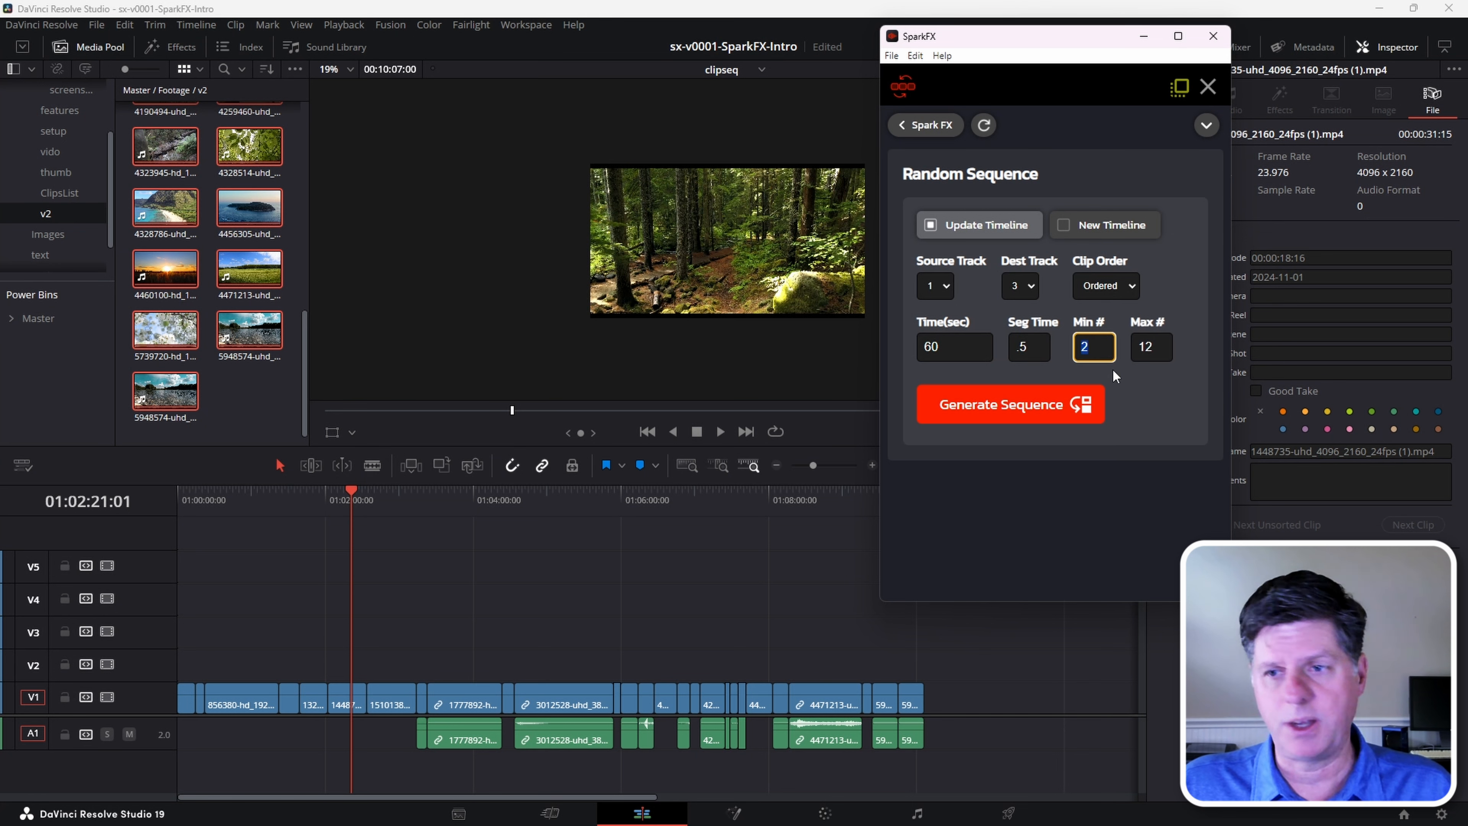
text(1)
key(Tab)
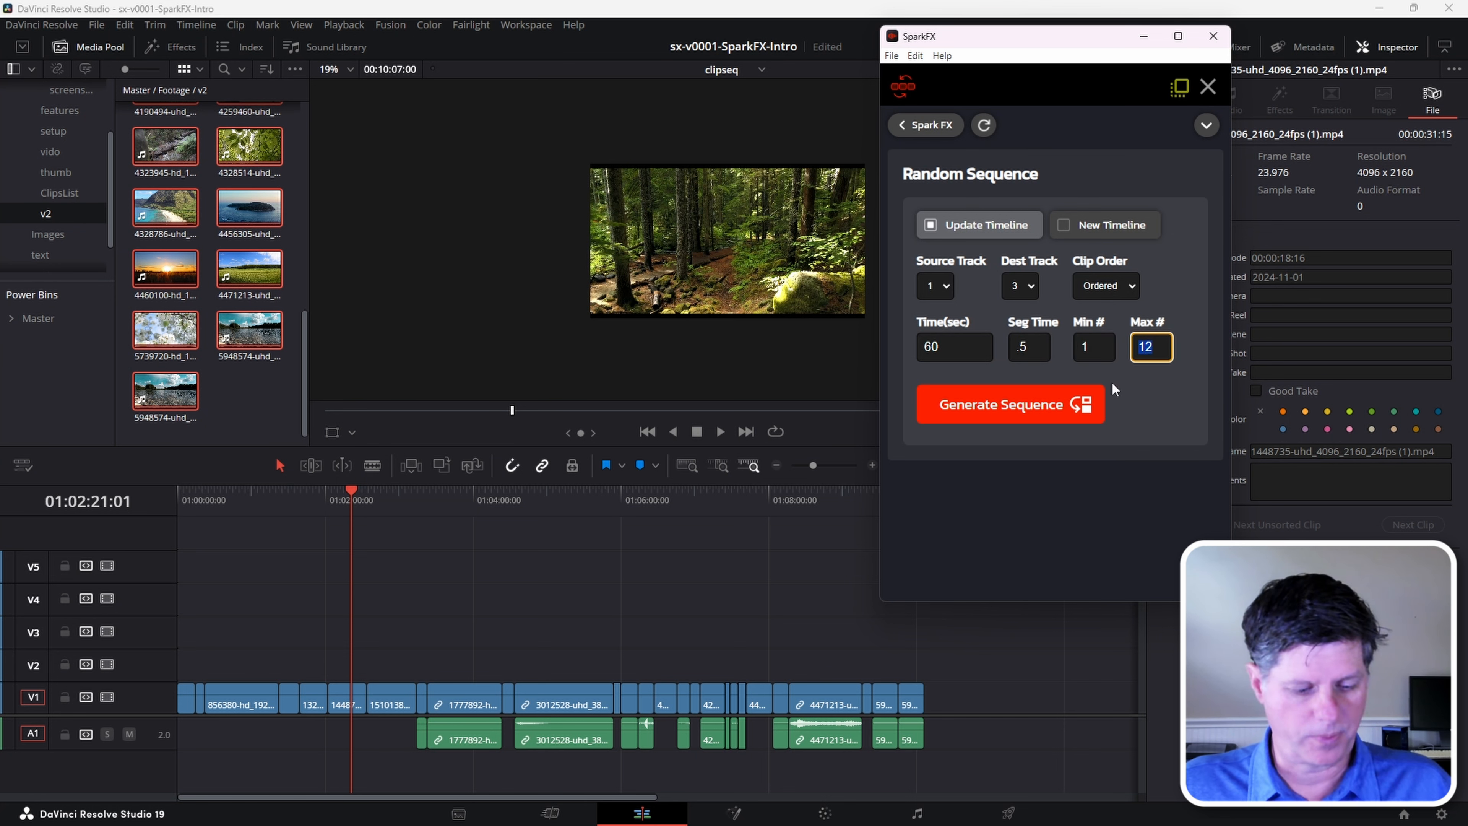
text(9)
click(1111, 581)
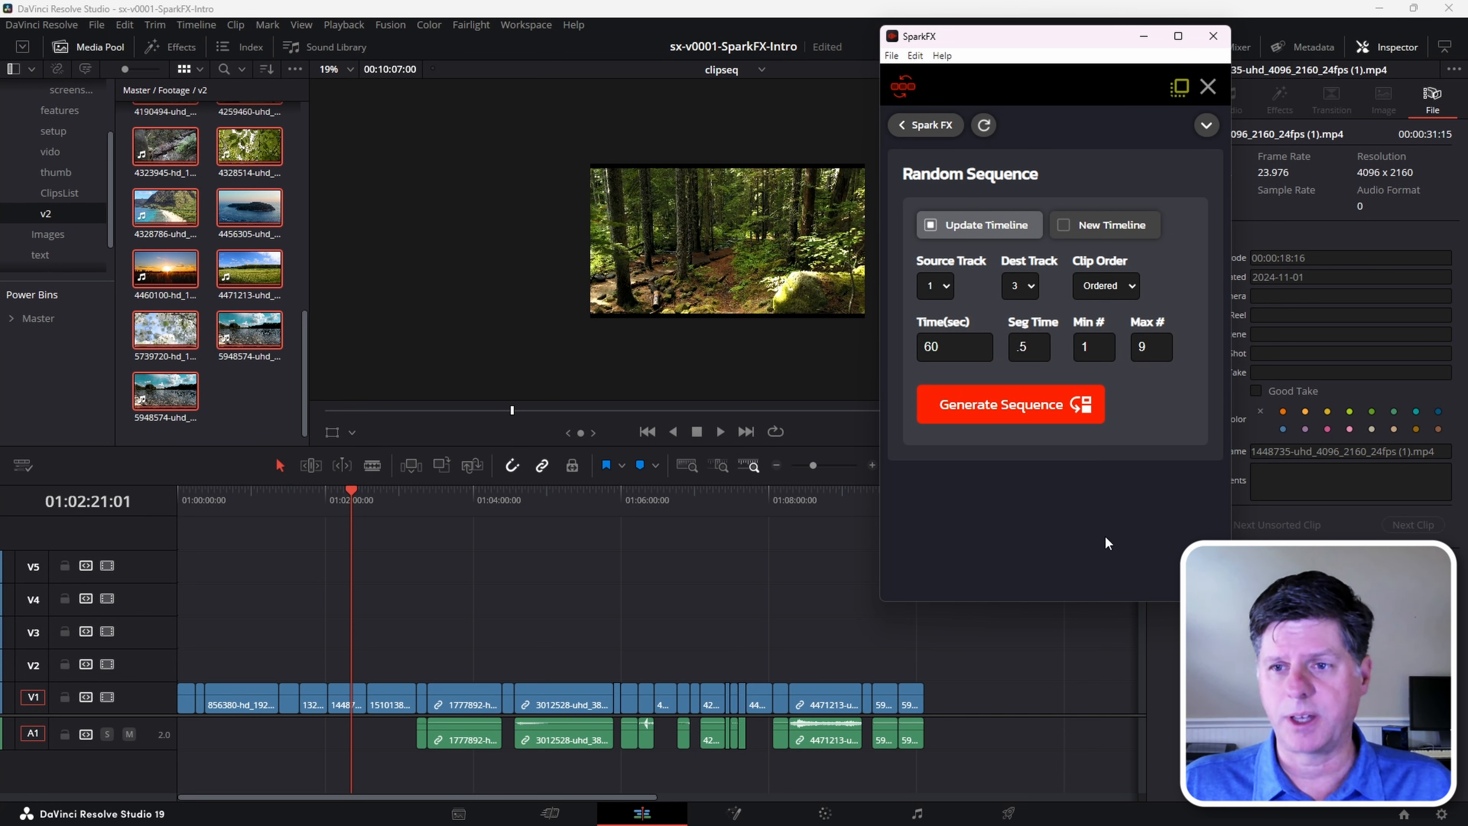
- Generate the ordered sequence on the current timeline and scrub through the resulting clips
click(1019, 409)
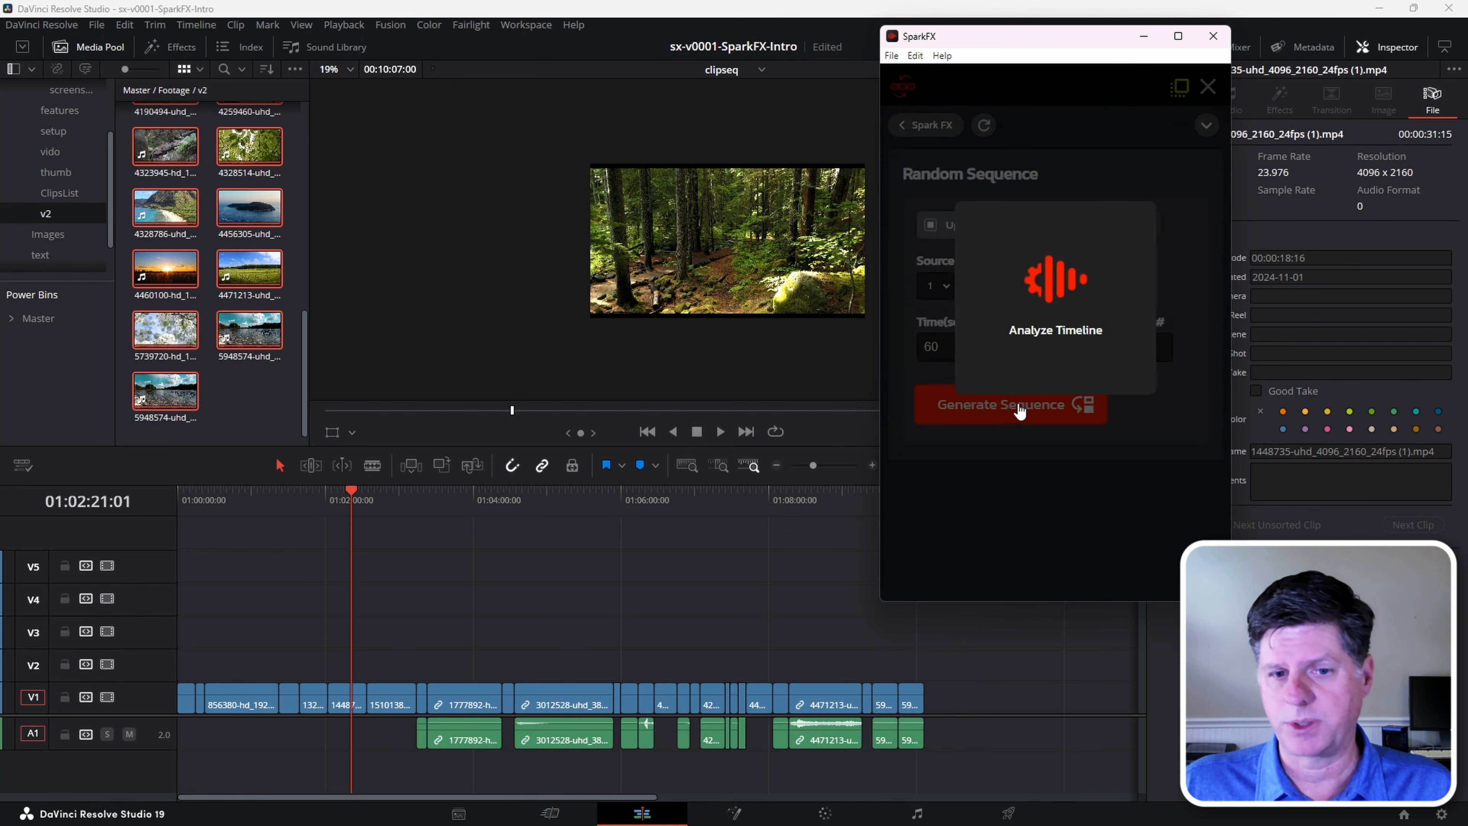
click(262, 510)
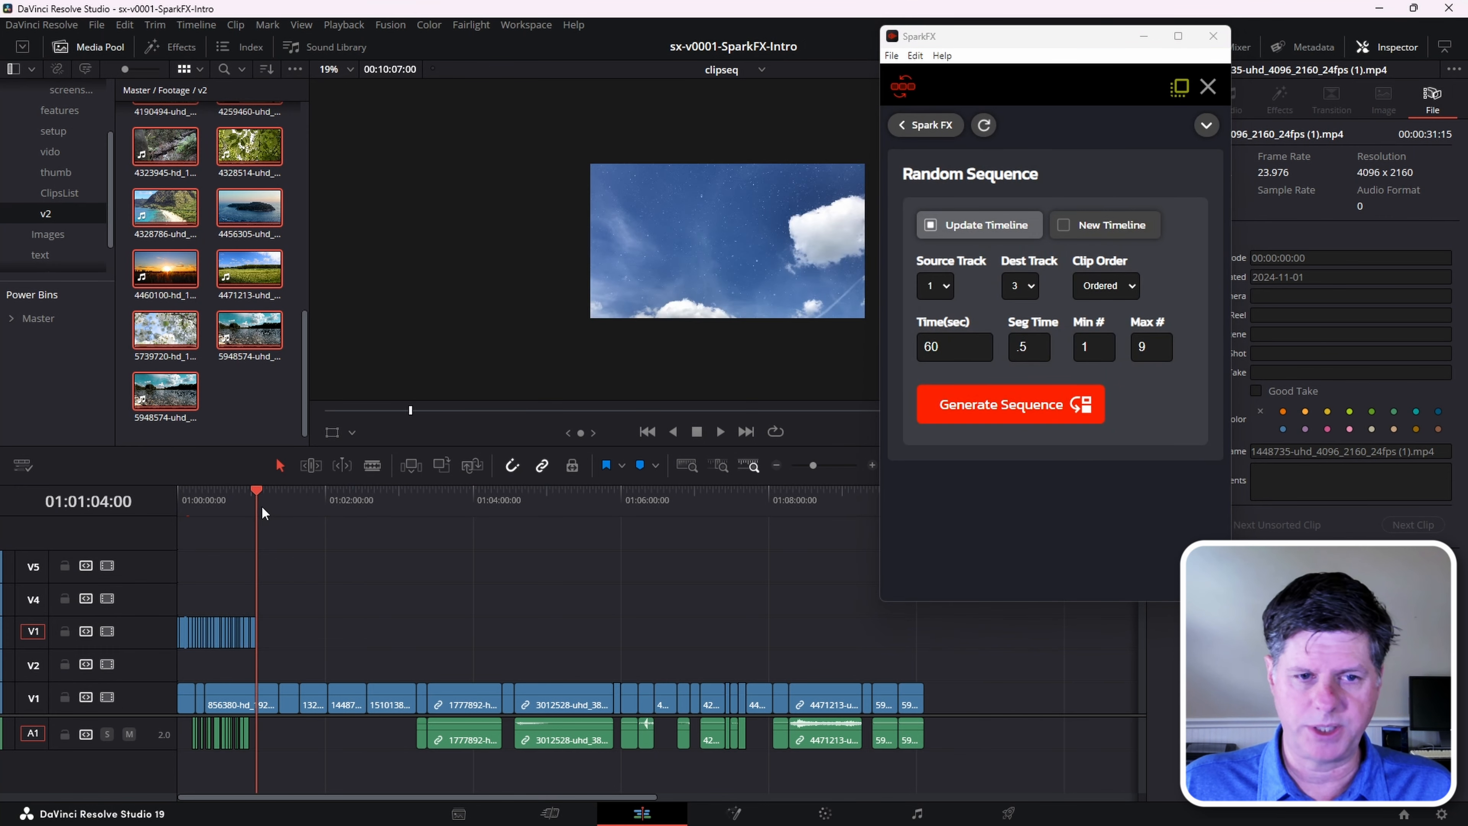
mouse_move(262, 512)
mouse_down()
mouse_move(173, 507)
mouse_move(249, 512)
mouse_up()
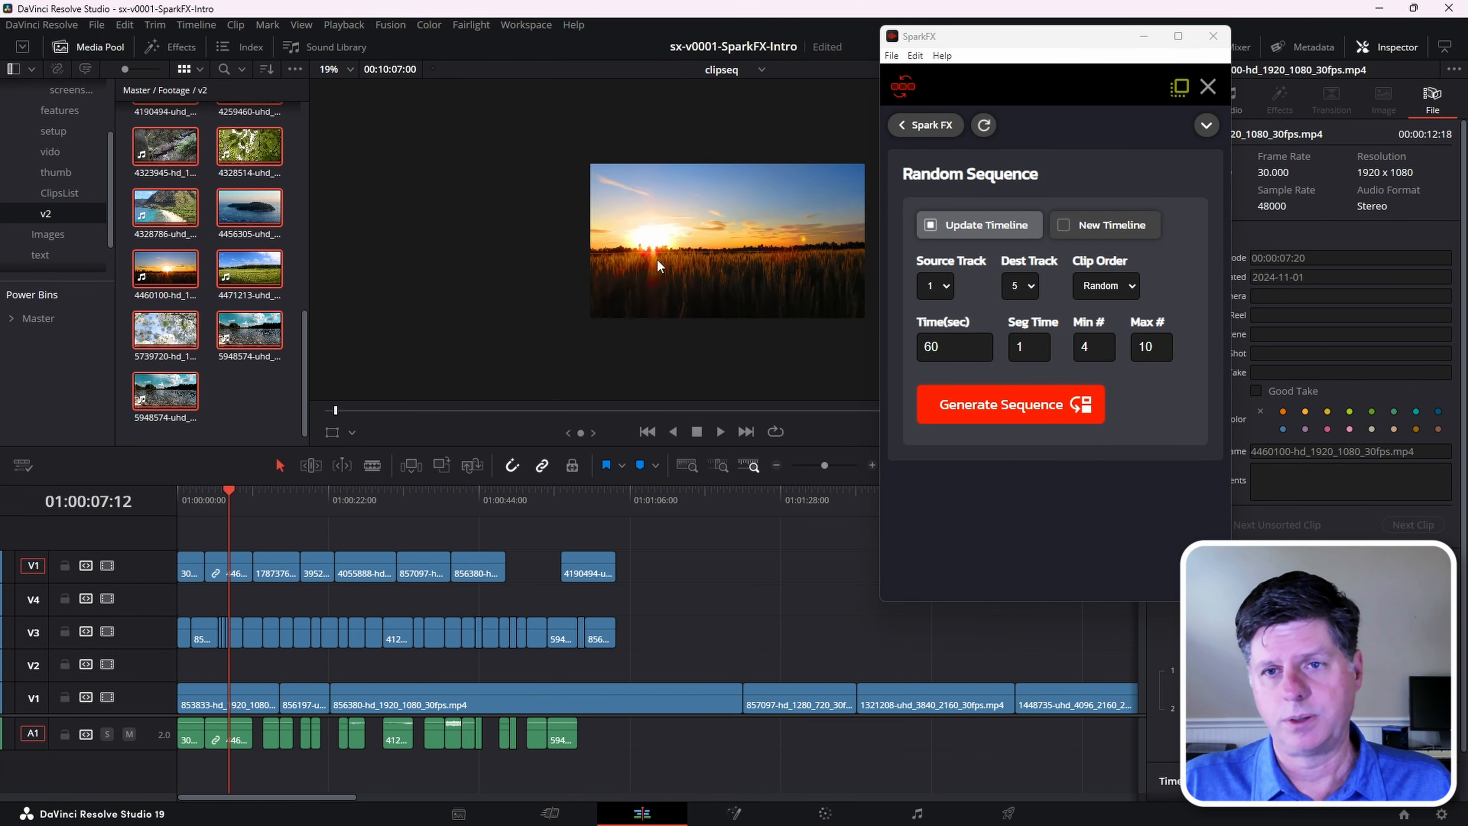
scroll(656, 258, up, 3)
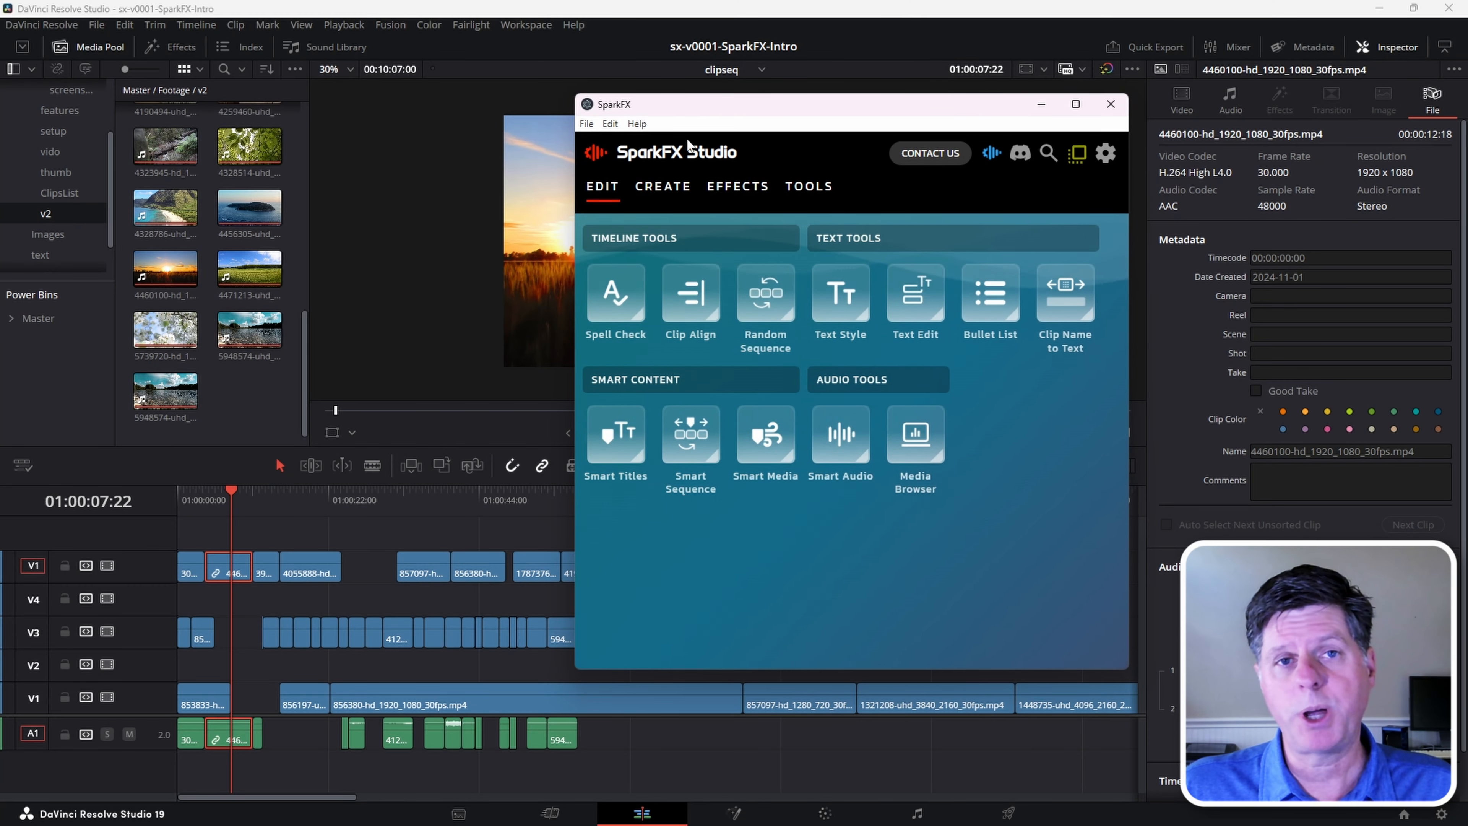
- Browse the clips in the v2 bin and open the Media Bin Update tool for that bin
scroll(208, 274, up, 5)
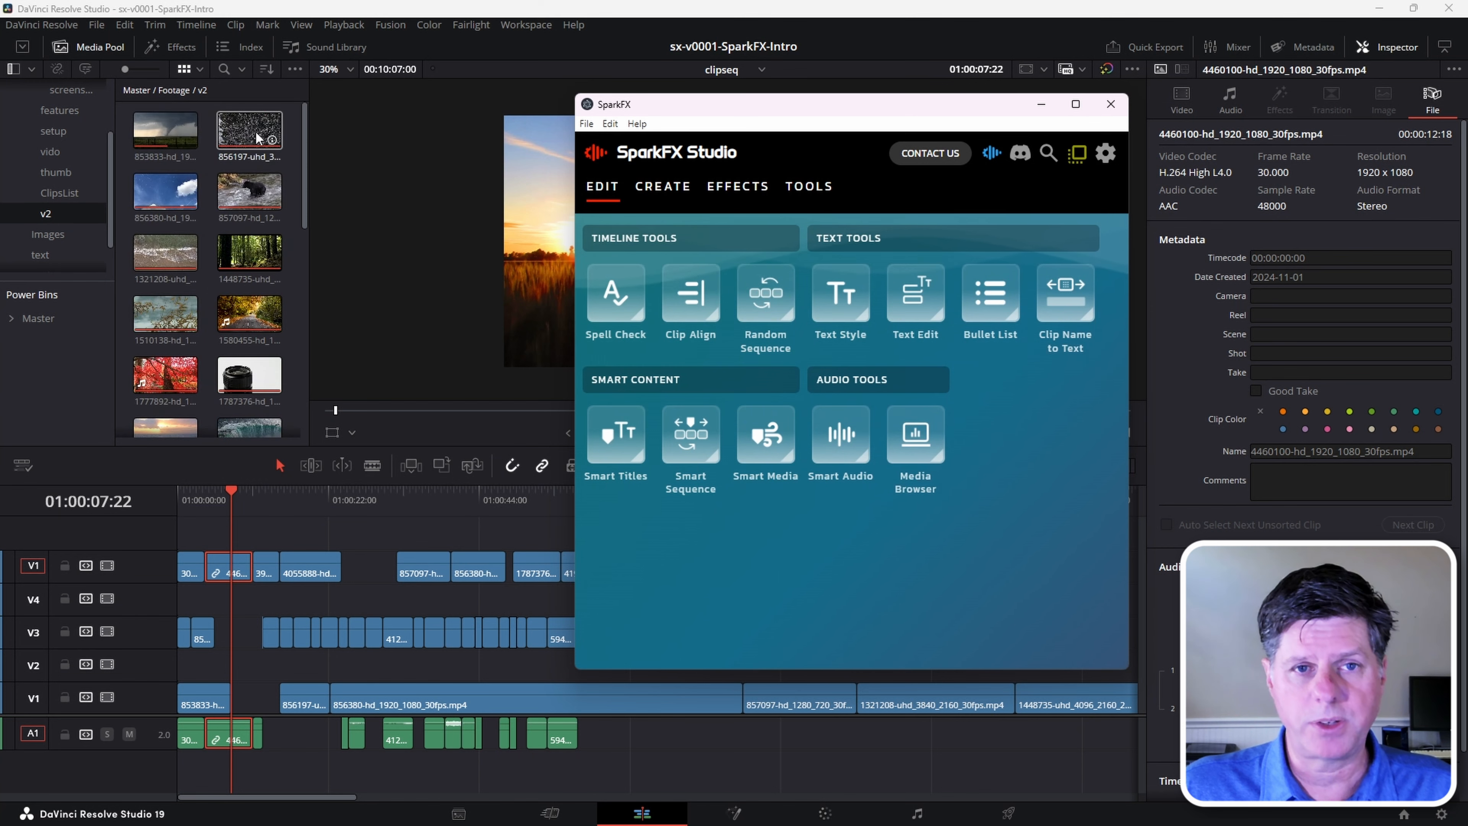
scroll(301, 226, up, 2)
drag(301, 226, 318, 123)
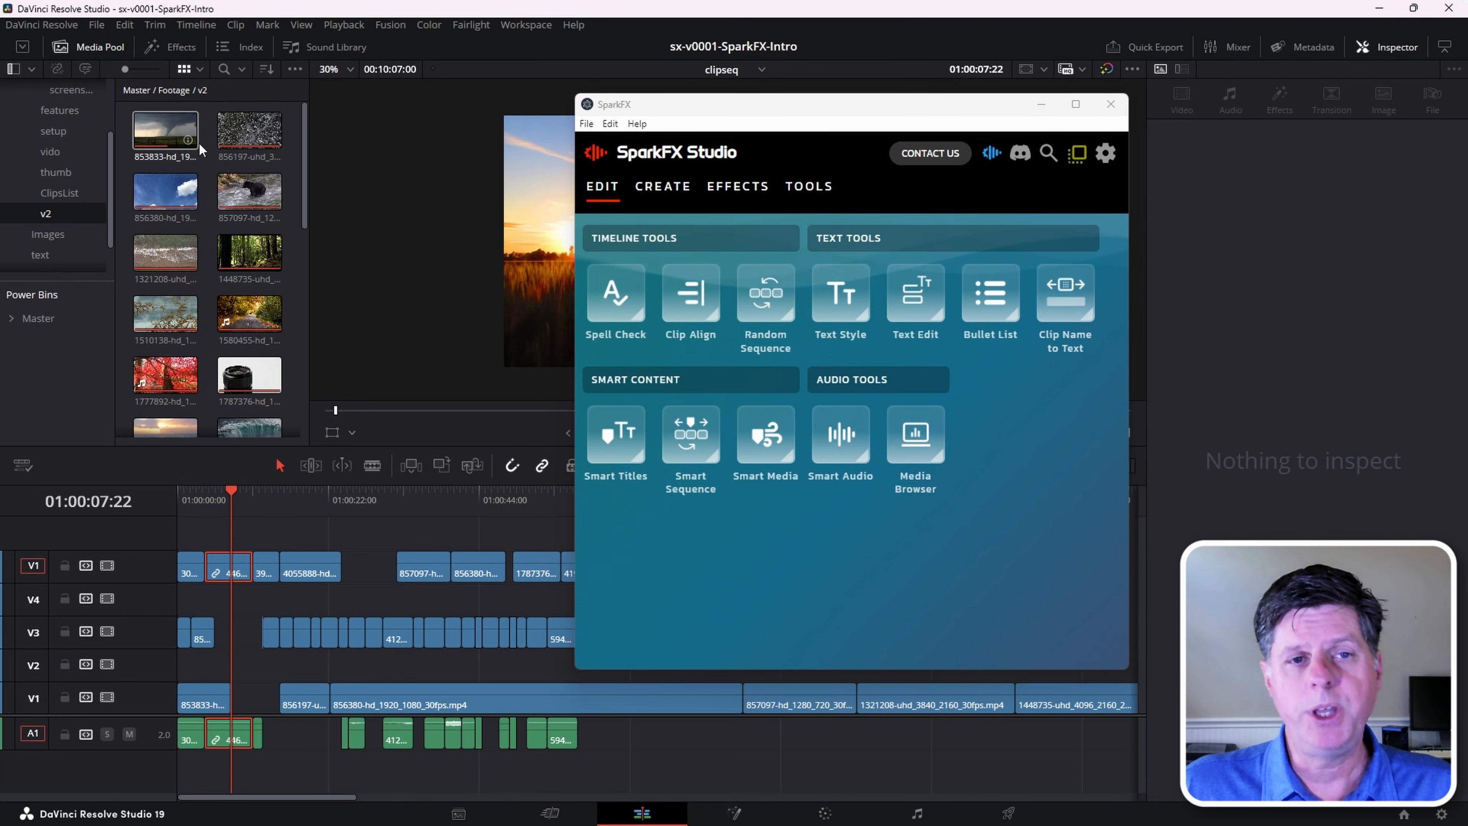
click(185, 143)
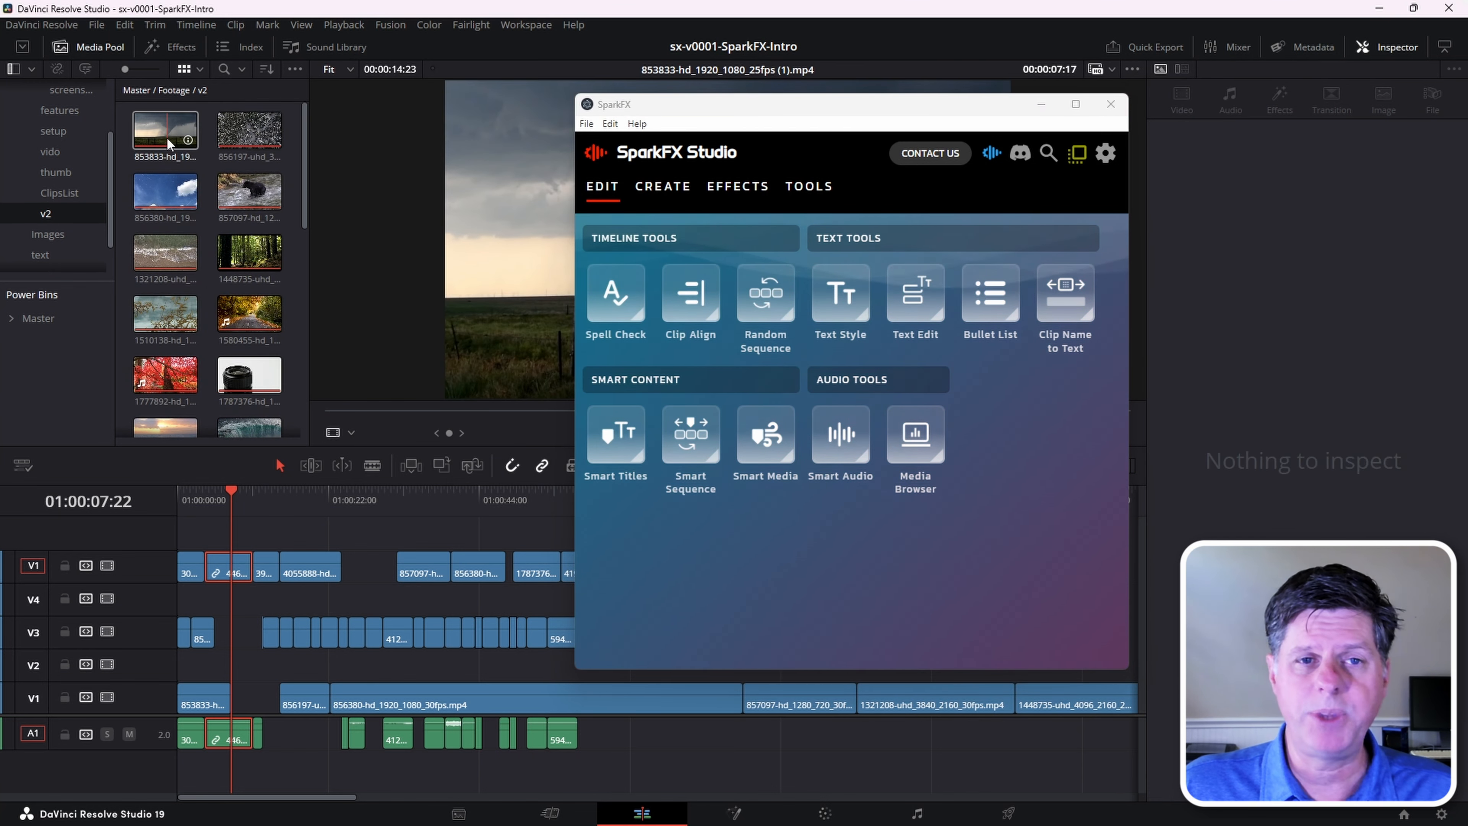
click(167, 221)
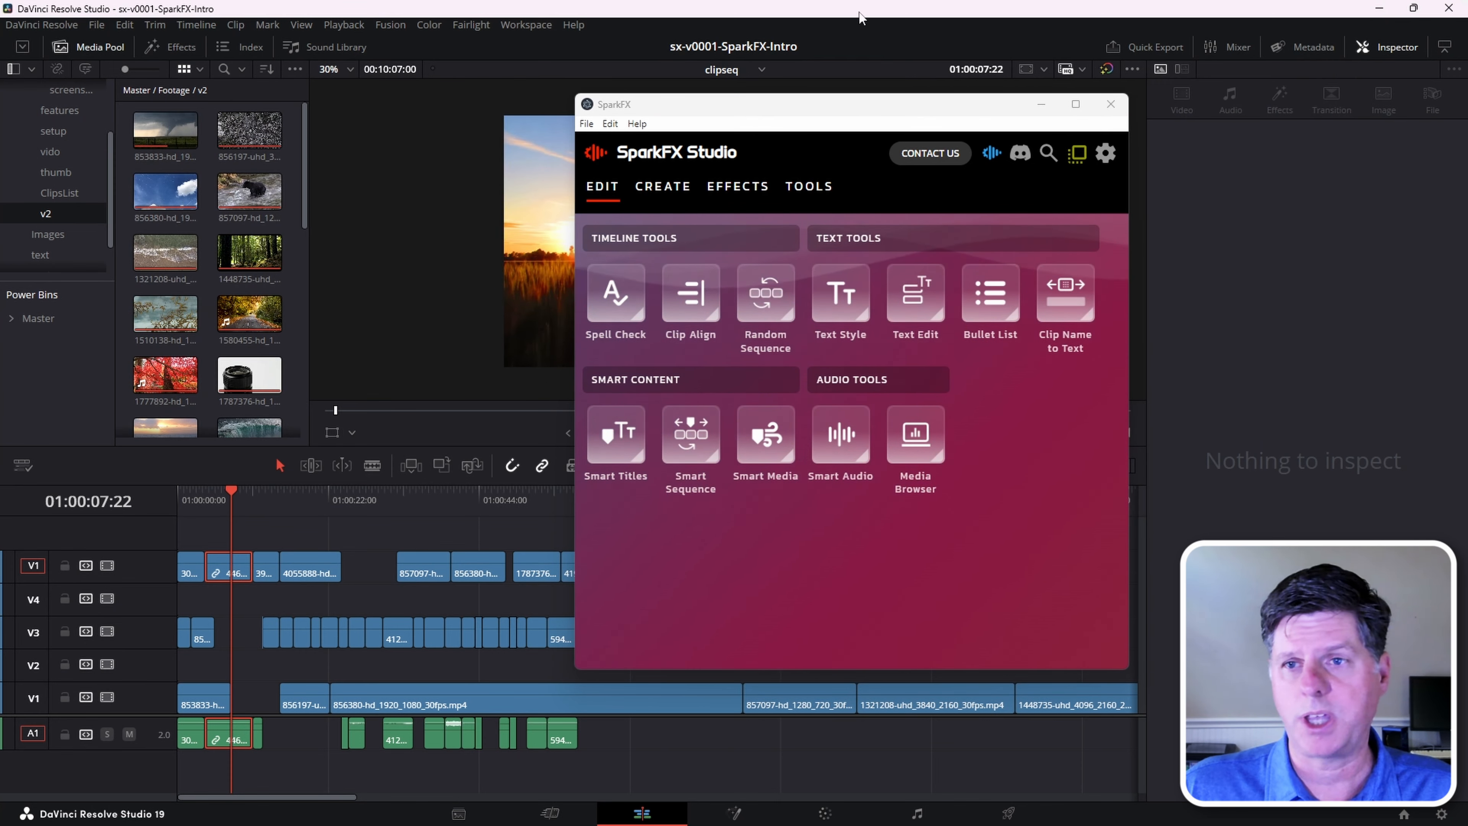
click(821, 192)
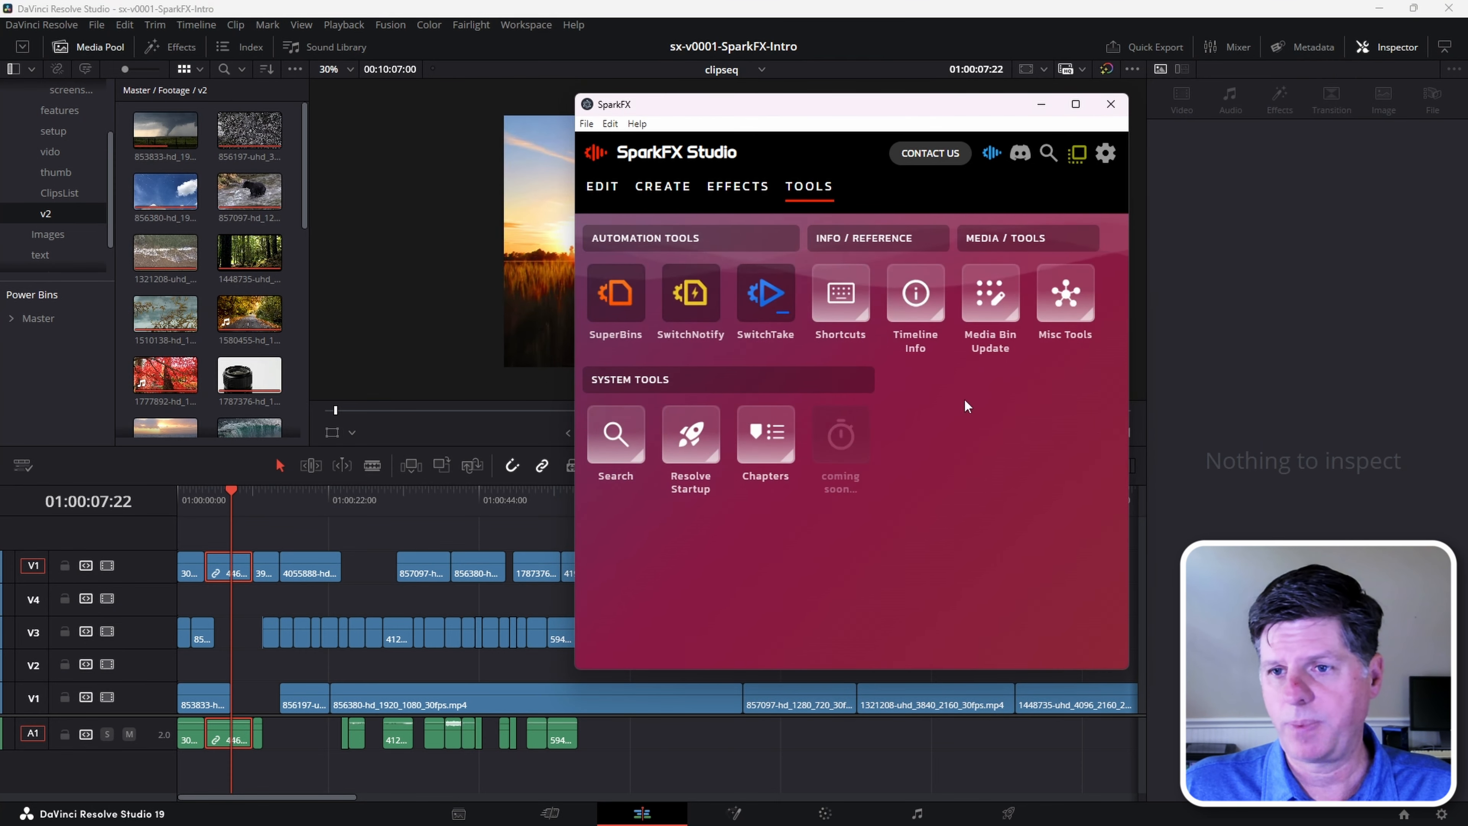
click(1004, 317)
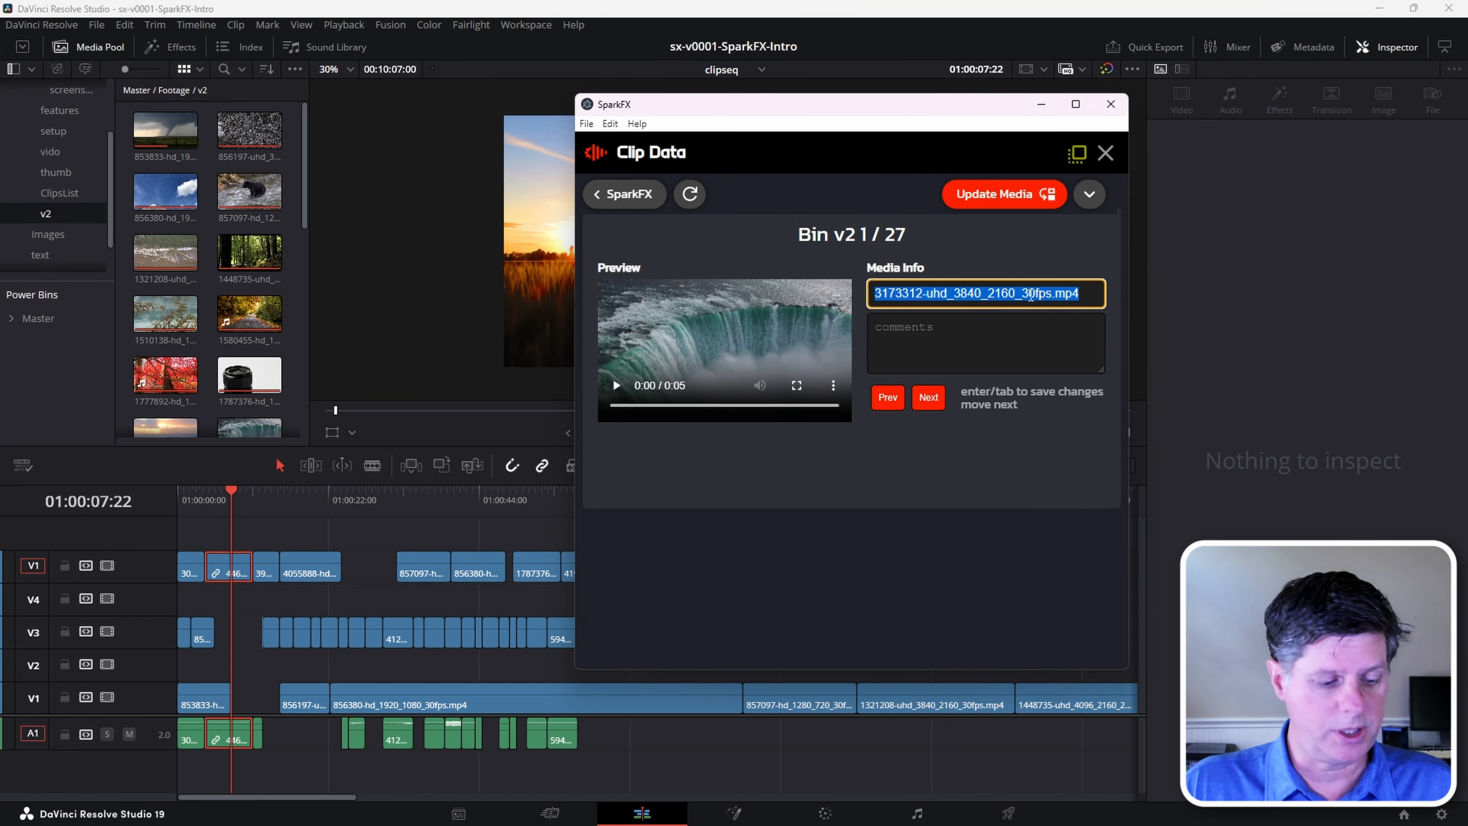
- Rename the waterfall clip and the forest clip in bin v2, and skip the third clip
text(nia)
key(Return)
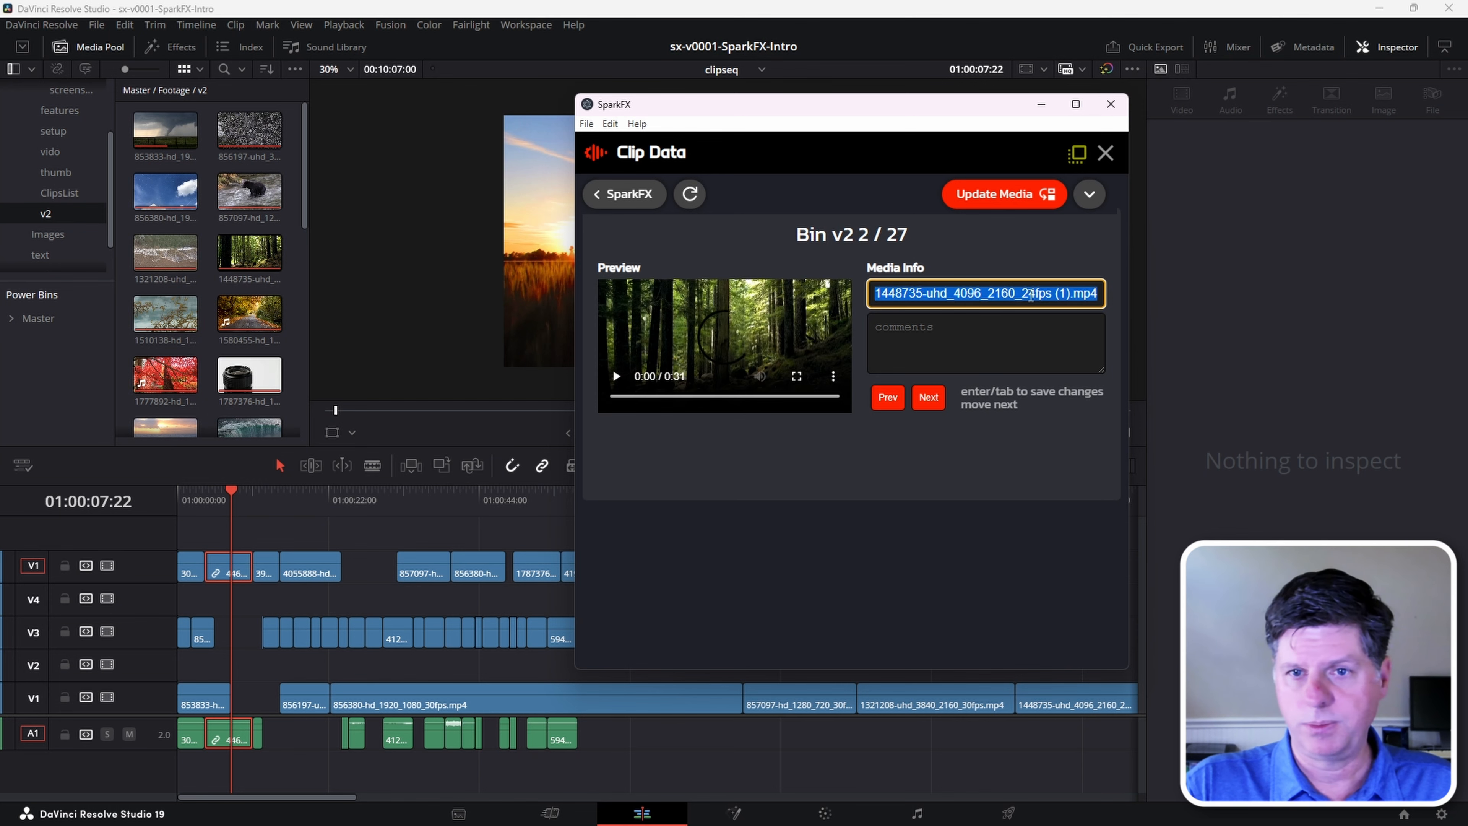
text(tr)
key(Return)
key(Return)
- Name the fourth clip "red trees", add the comment "these are the comments" and save it
text(red)
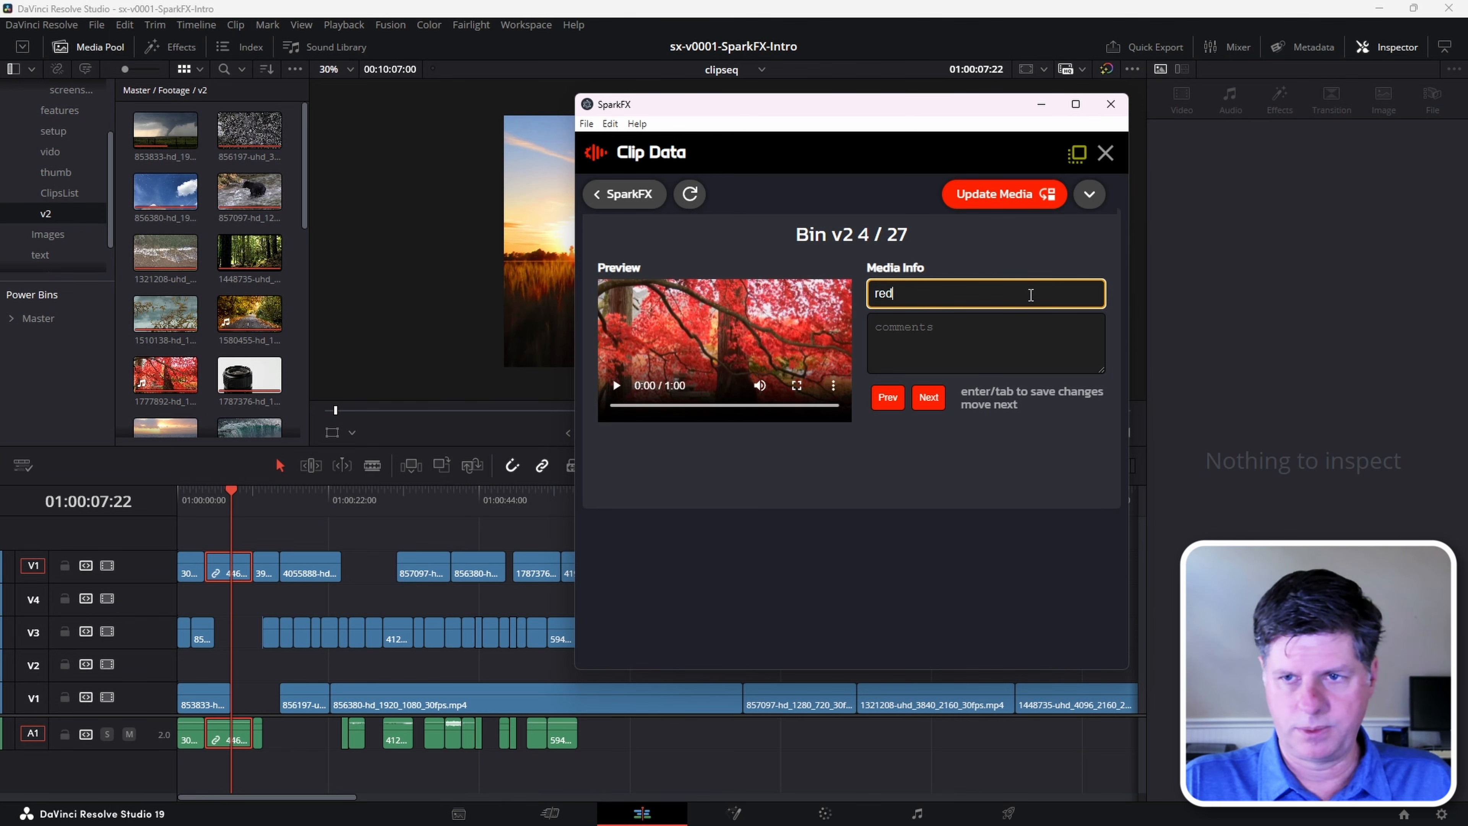
key(Tab)
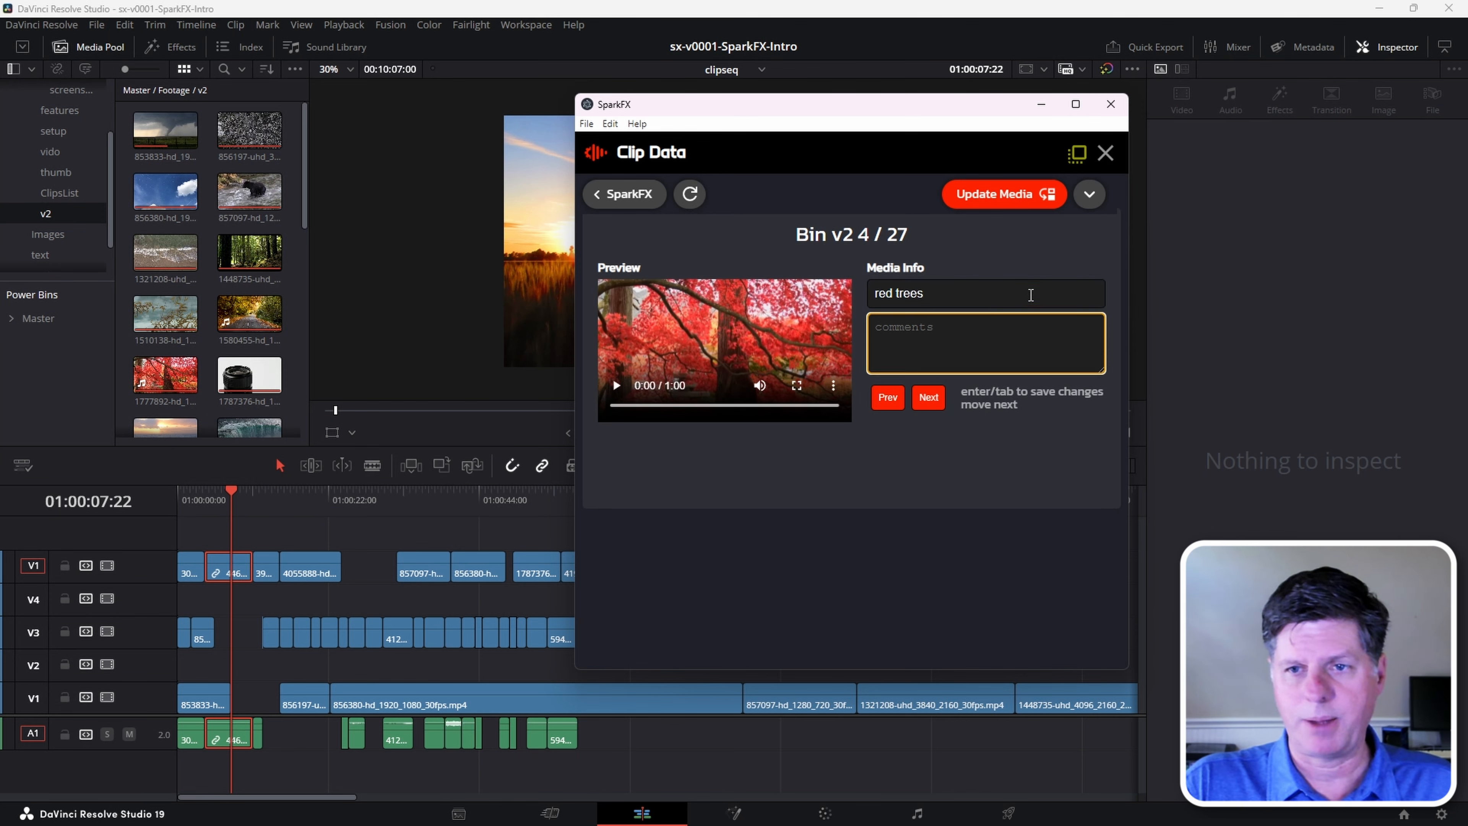
text(this)
key(BackSpace)
key(BackSpace)
text(ese are the comments)
key(Return)
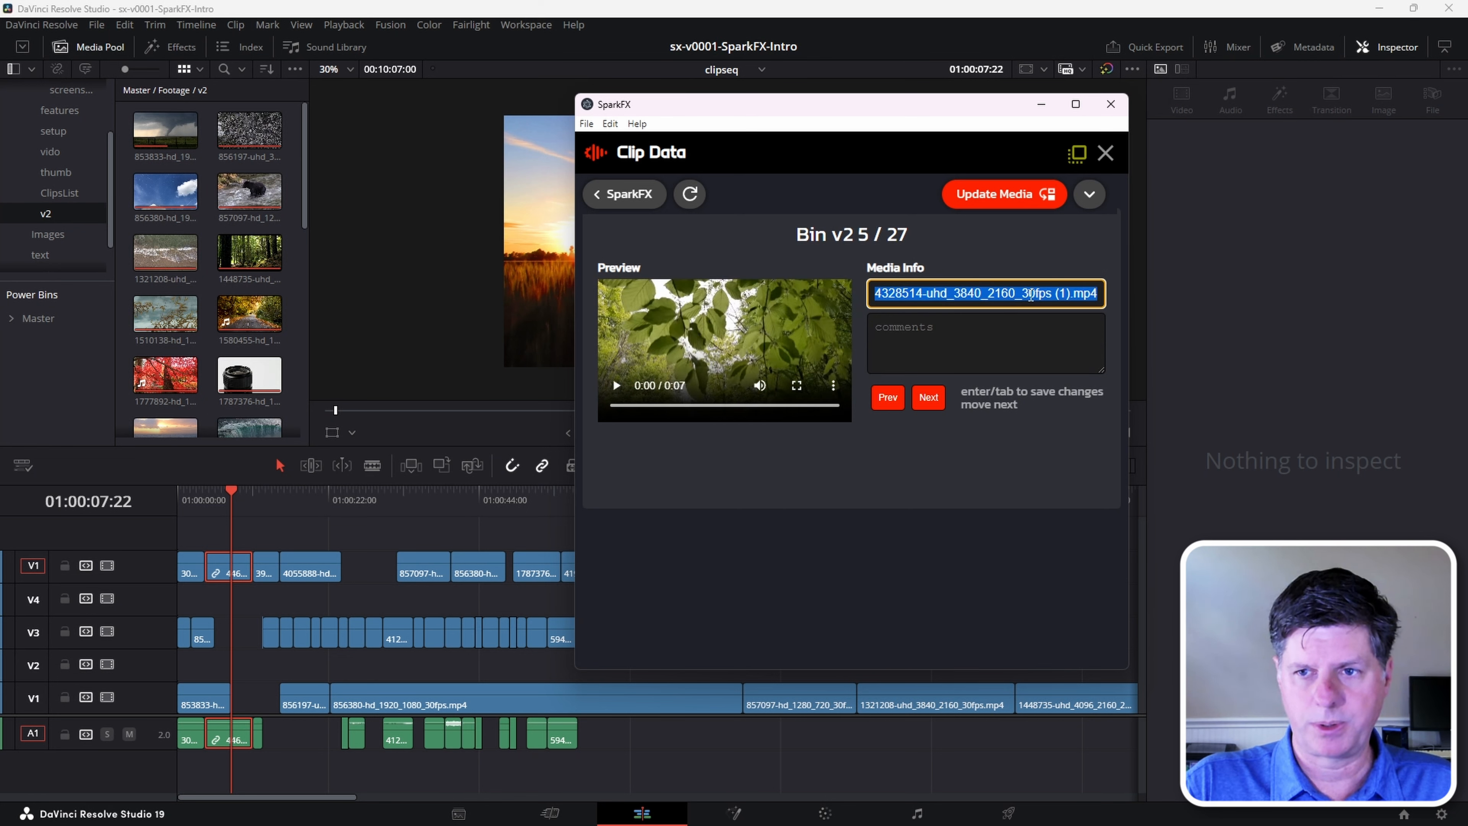
- Name the fifth clip in bin v2 "tre" and skip the sixth clip
text(tre)
key(Return)
key(Return)
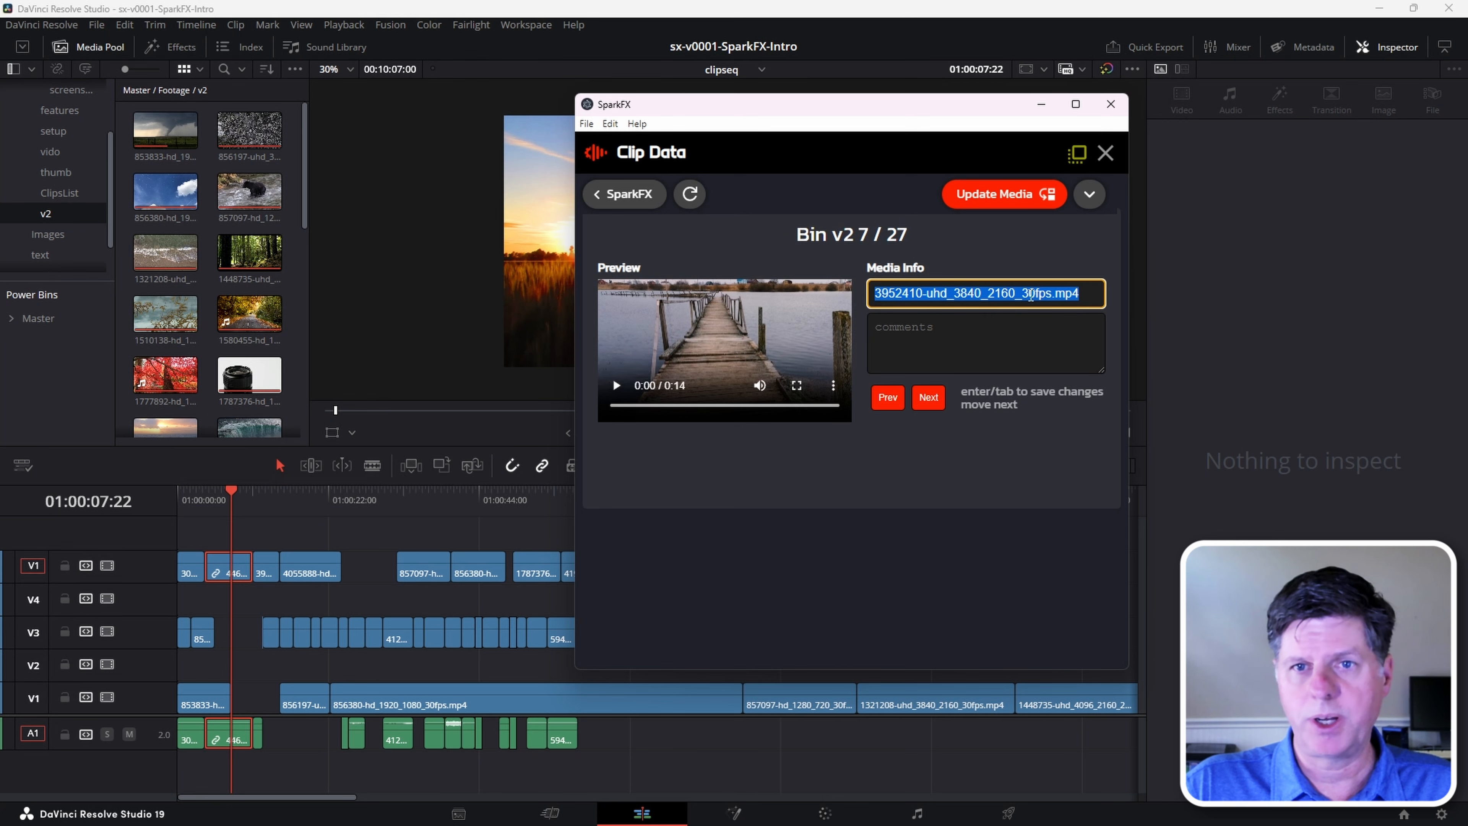
- Update the media in bin v2 with the edited clip names and comments
click(994, 194)
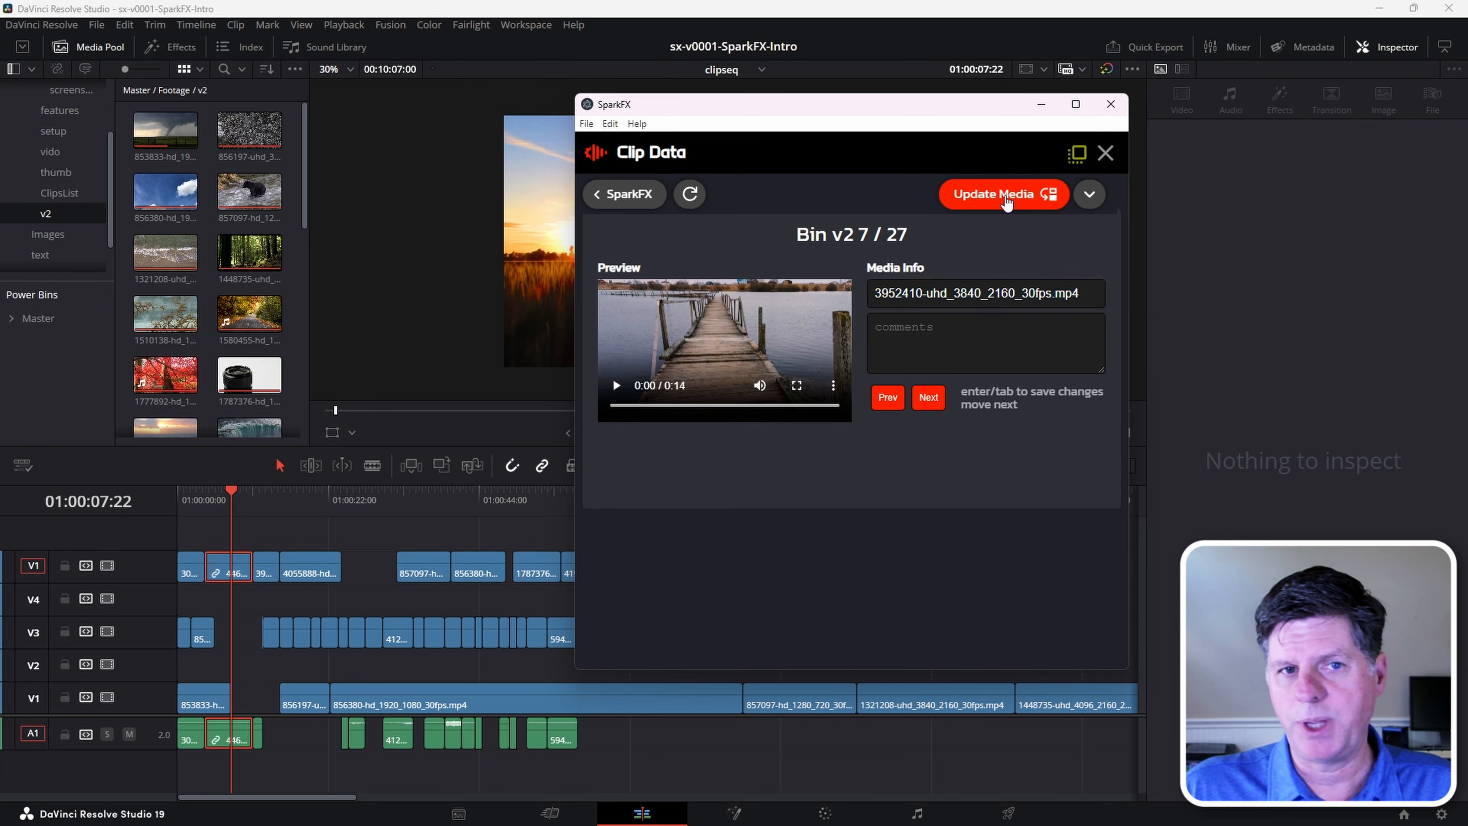
scroll(235, 236, down, 3)
scroll(235, 236, up, 3)
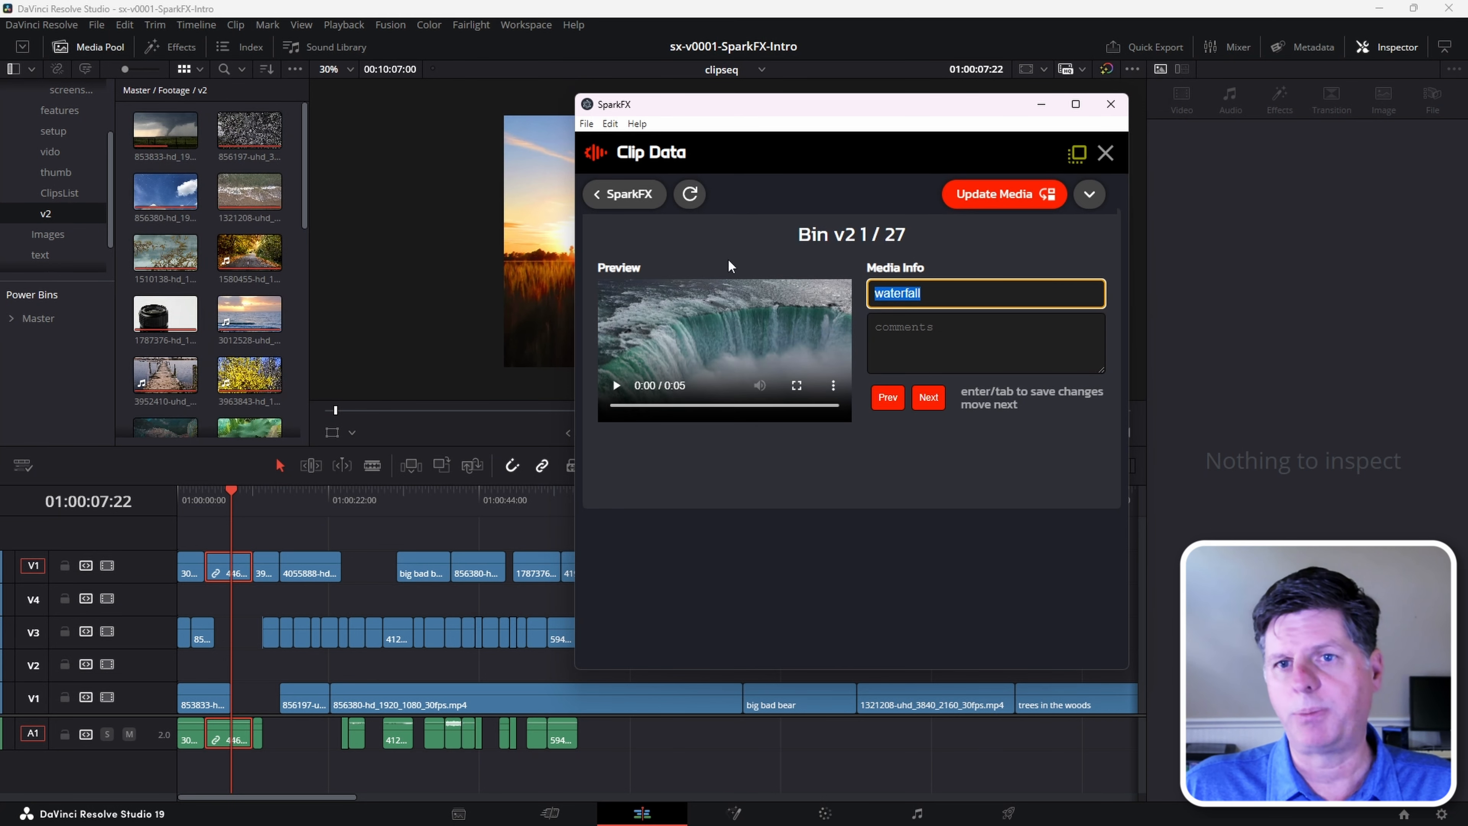
click(927, 296)
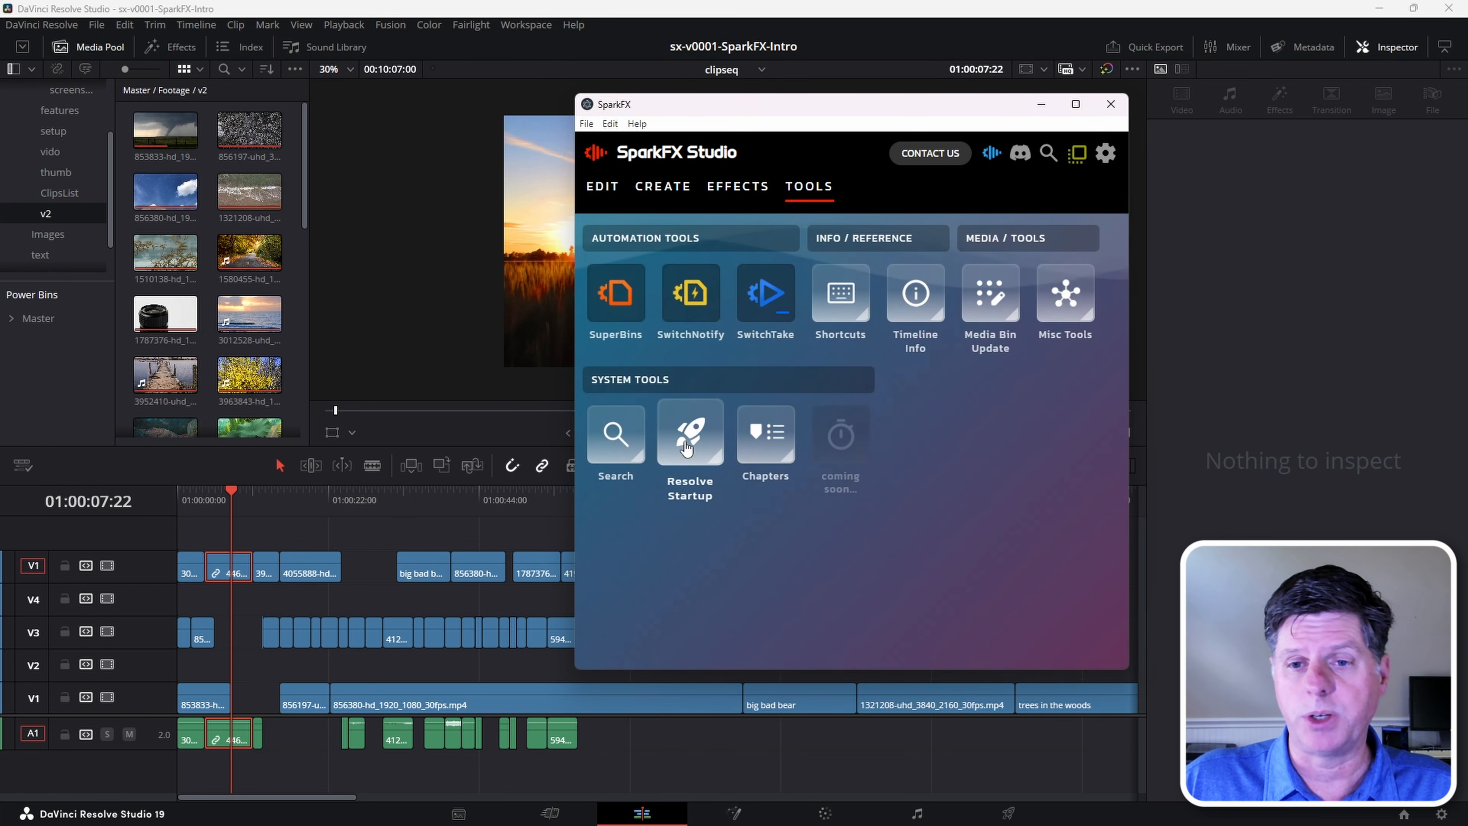
- Open the Resolve Startup tool and enable starting applications with Resolve
drag(698, 502, 702, 558)
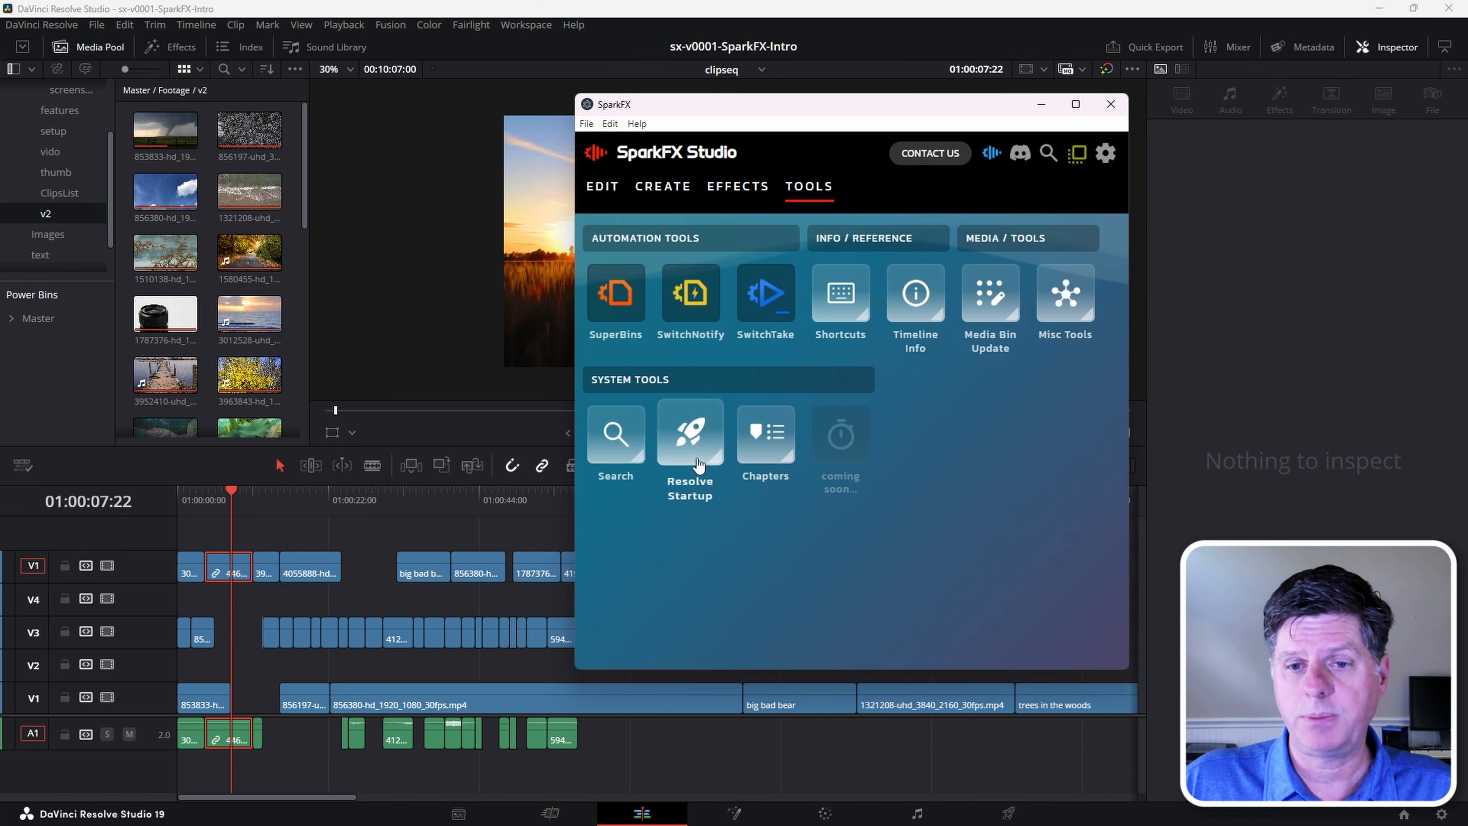
click(690, 435)
click(614, 238)
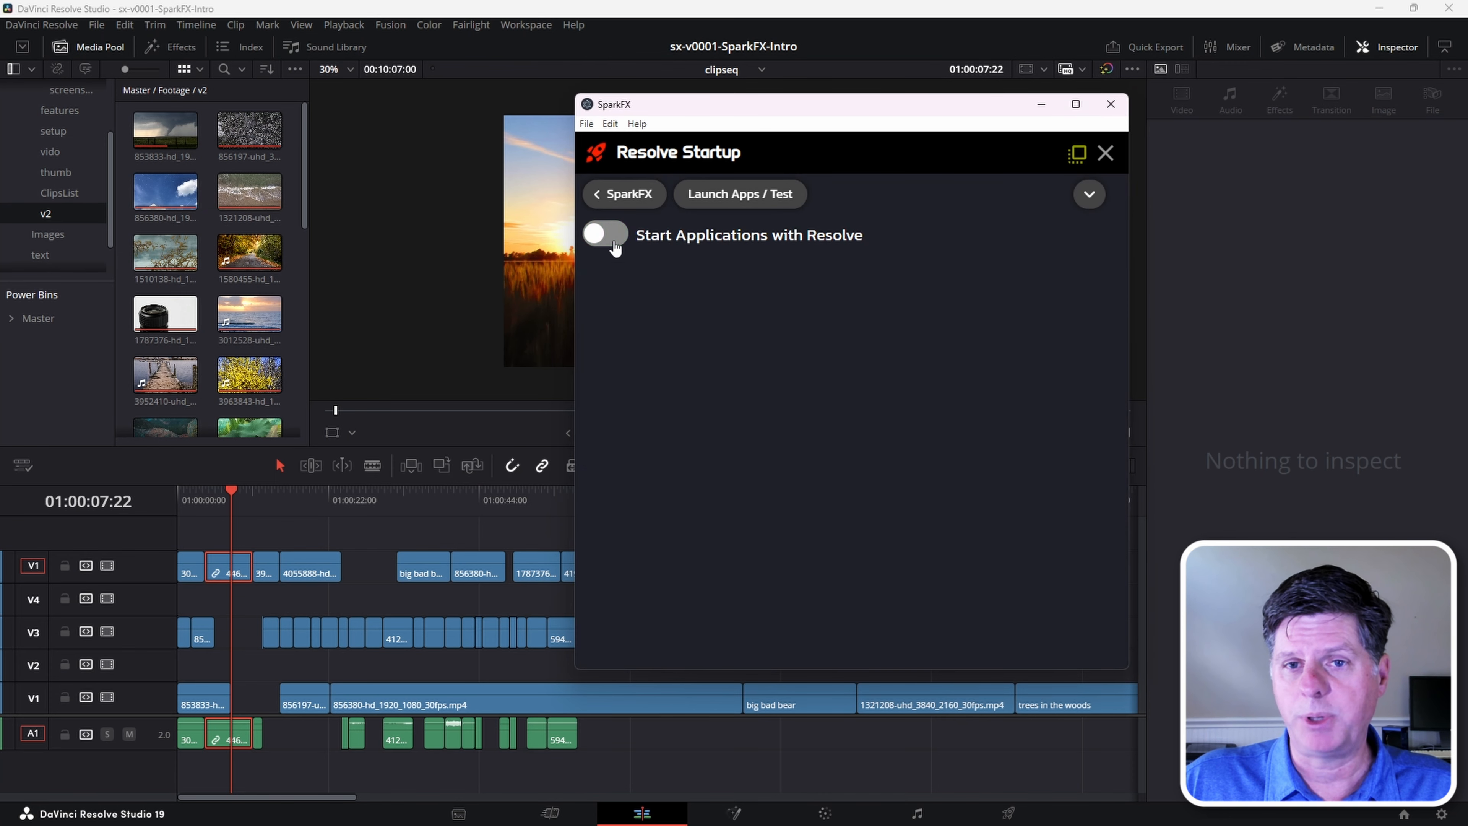
click(614, 238)
- Look over the startup application list and open the entry form for adding a startup app, file, folder or web page path
click(658, 419)
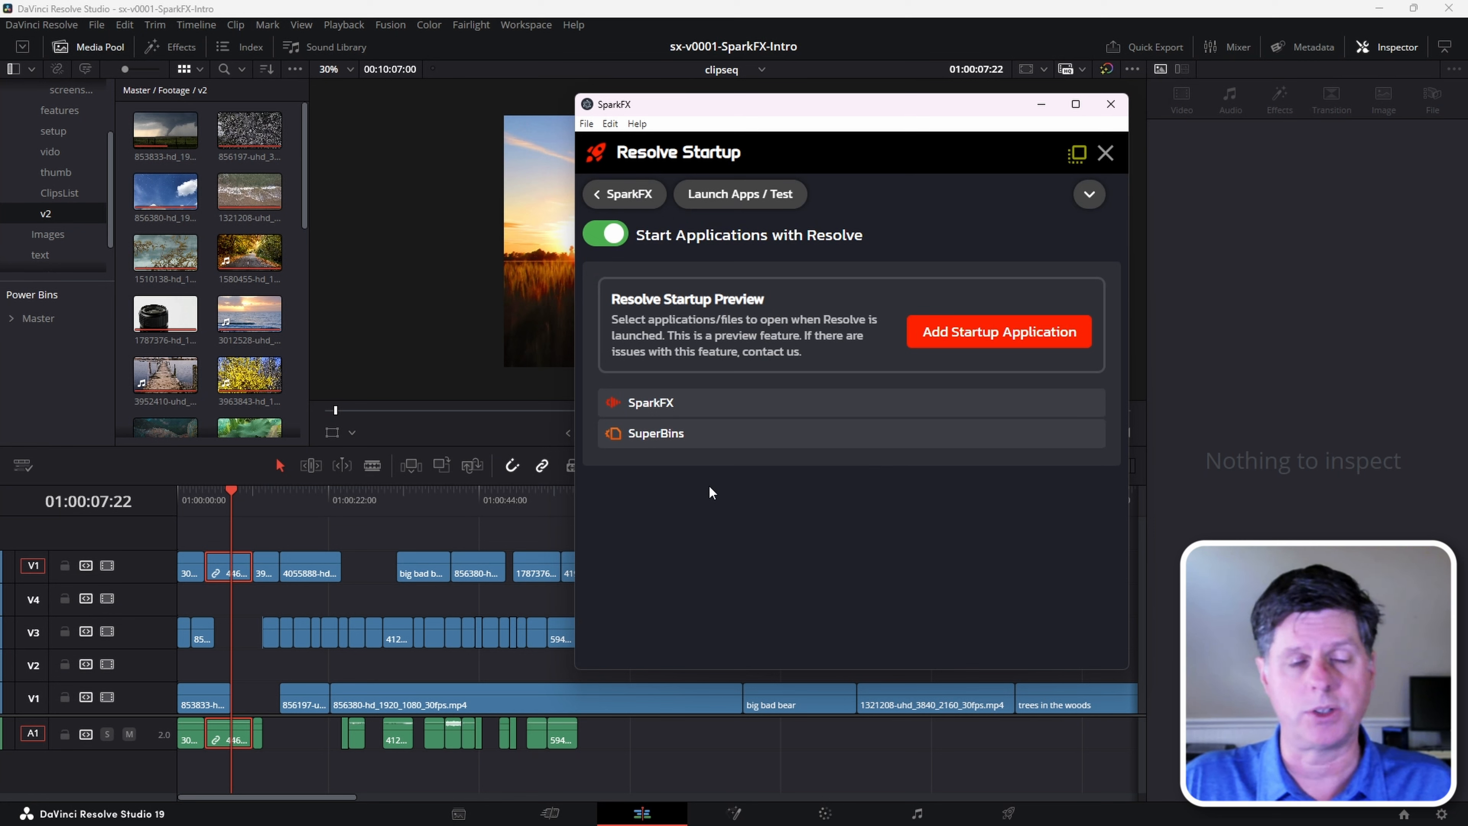
click(947, 331)
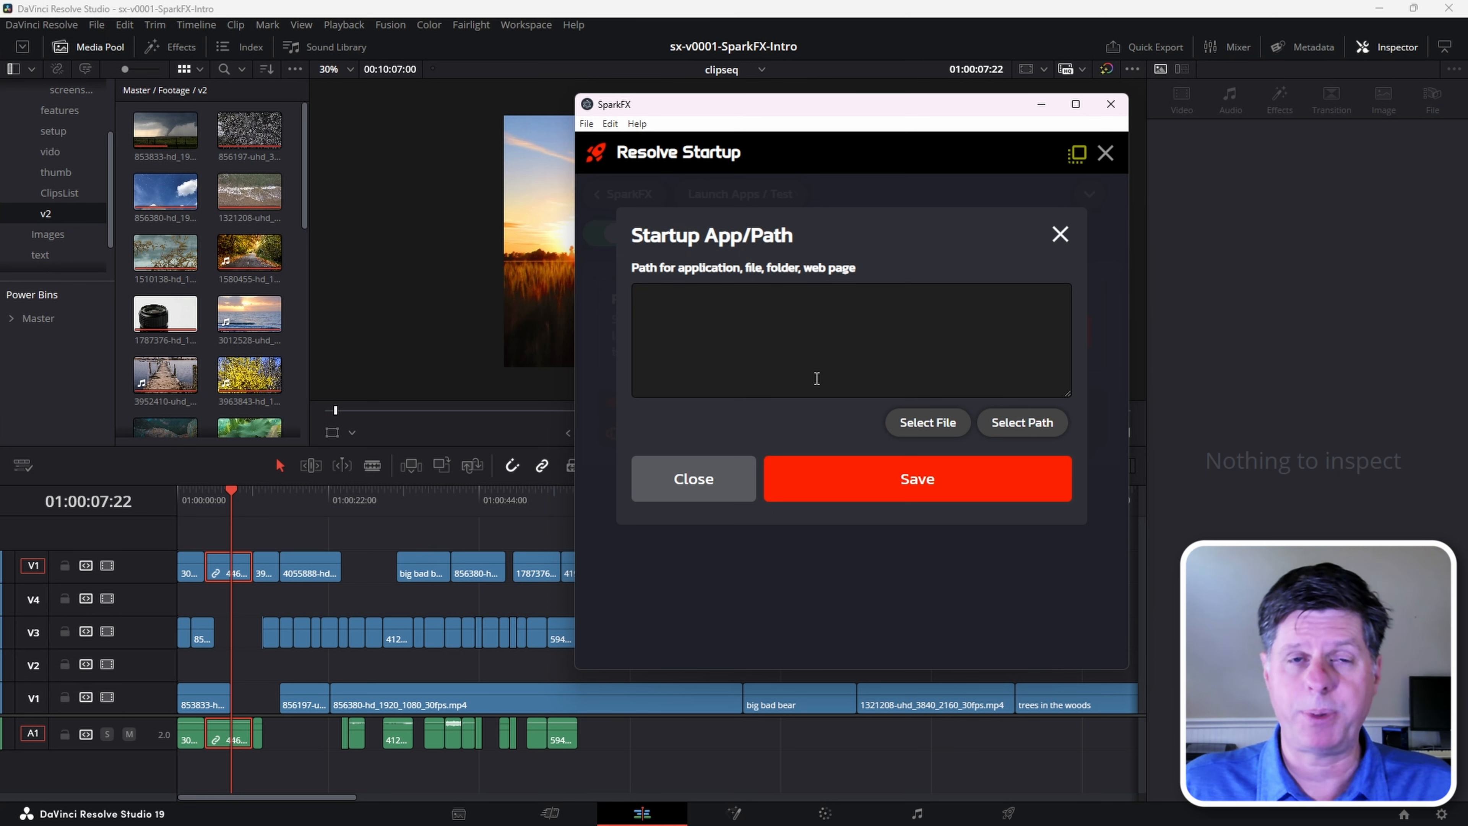
click(696, 296)
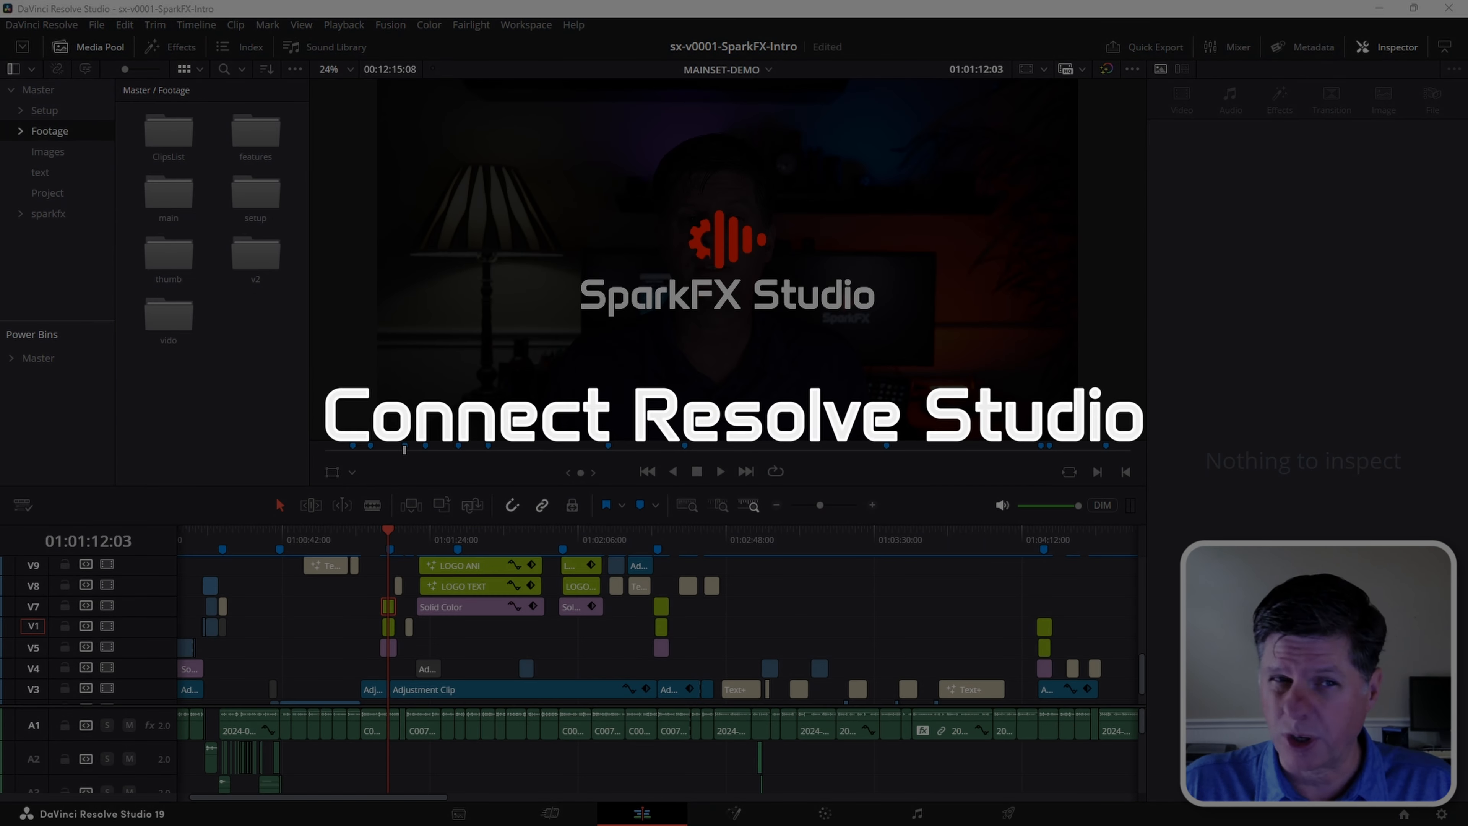
- Set external scripting to Local in DaVinci Resolve's general system preferences and save the preferences
click(41, 24)
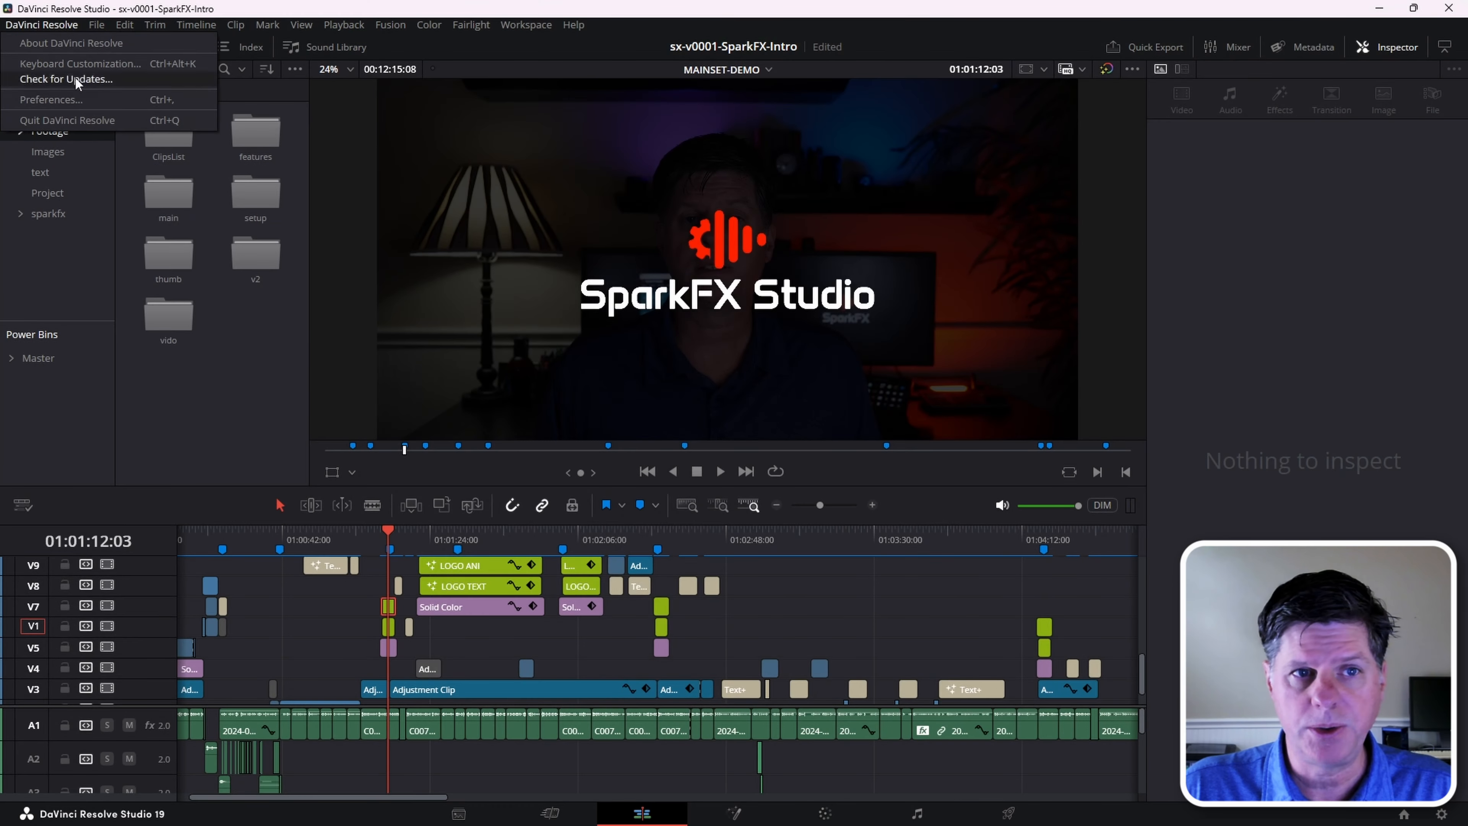
click(81, 107)
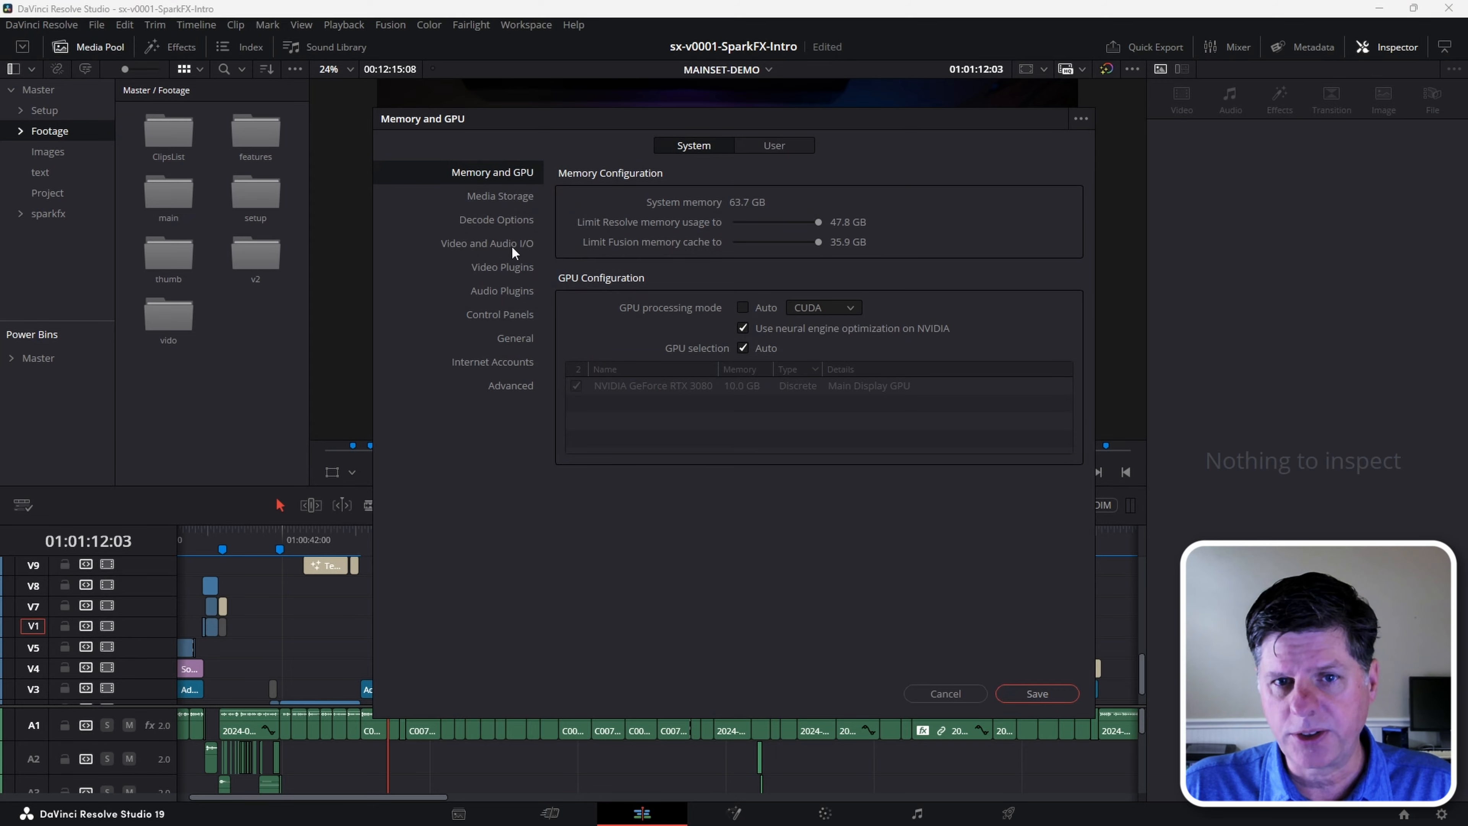
click(515, 338)
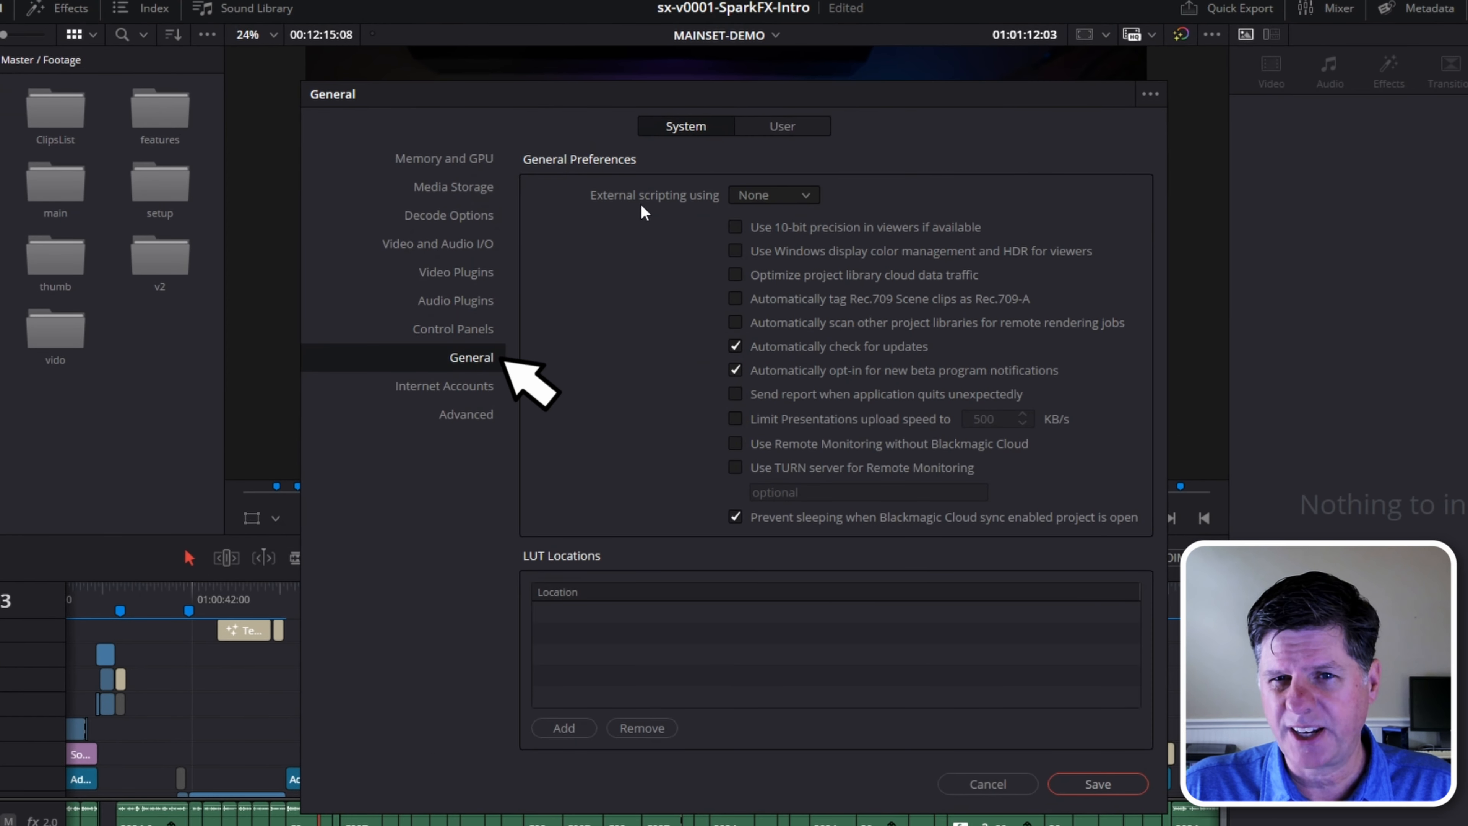
click(797, 197)
click(794, 230)
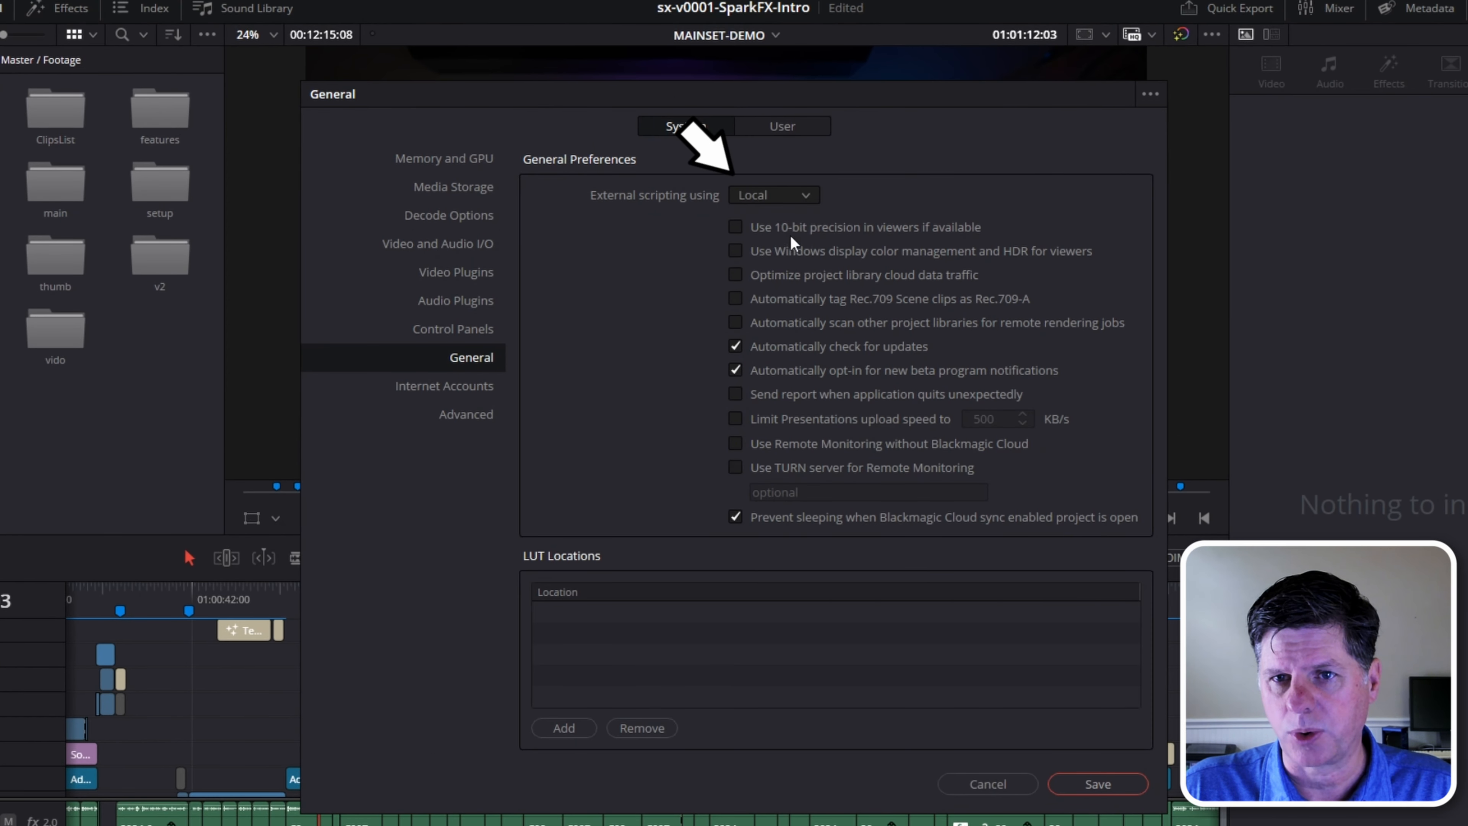
click(1112, 780)
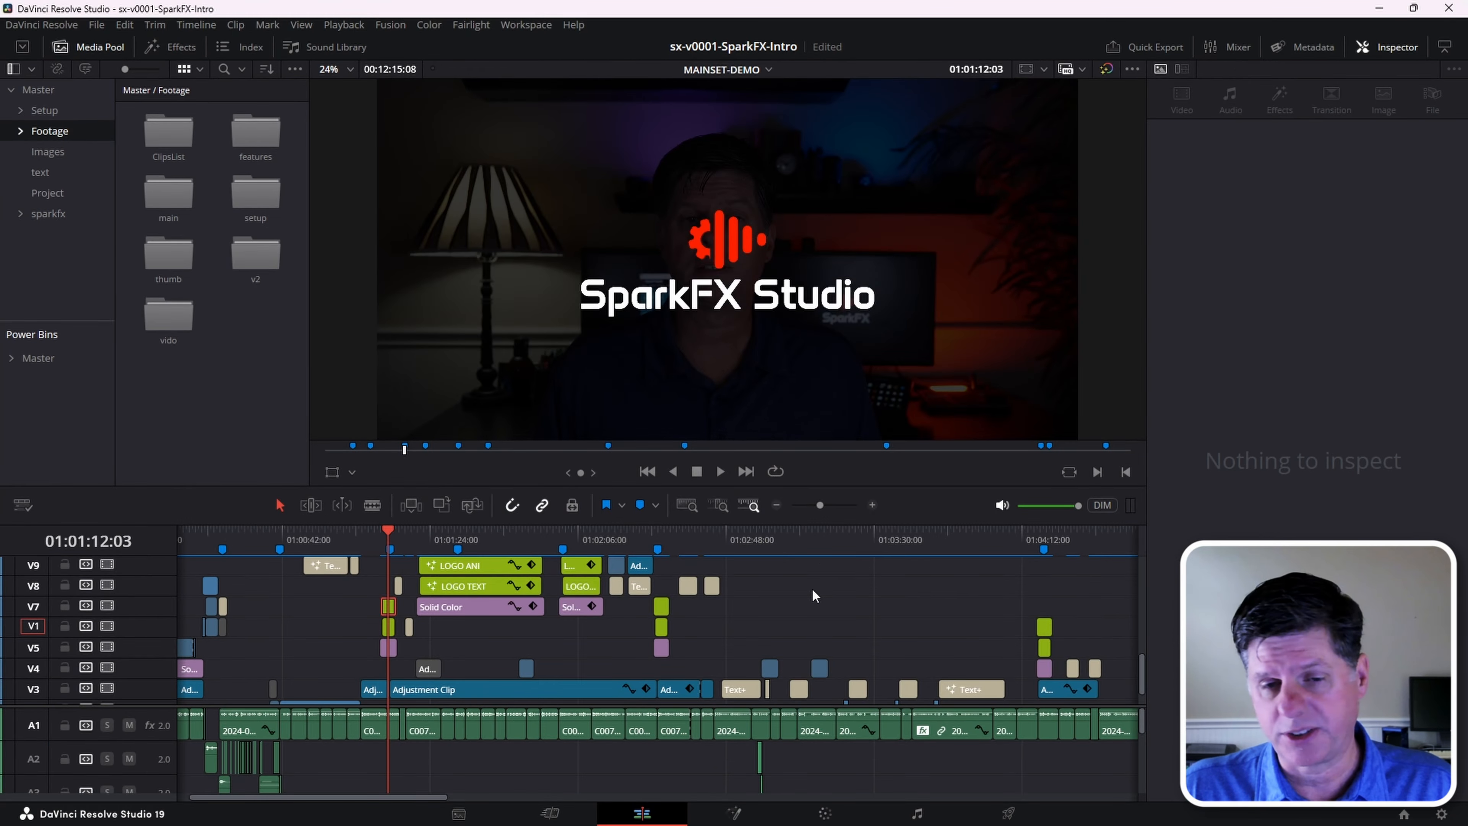